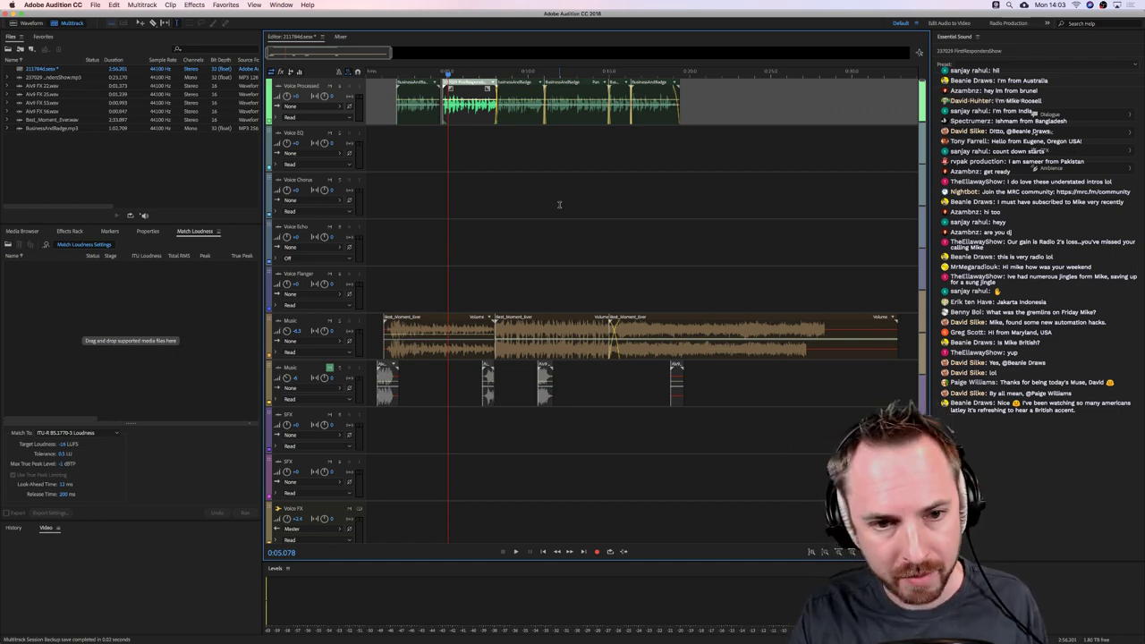
Toggle between the multitrack session and the waveform editor, finishing in the waveform view of the FirstRespondersShow.mp3 voice recording
key(9)
key(0)
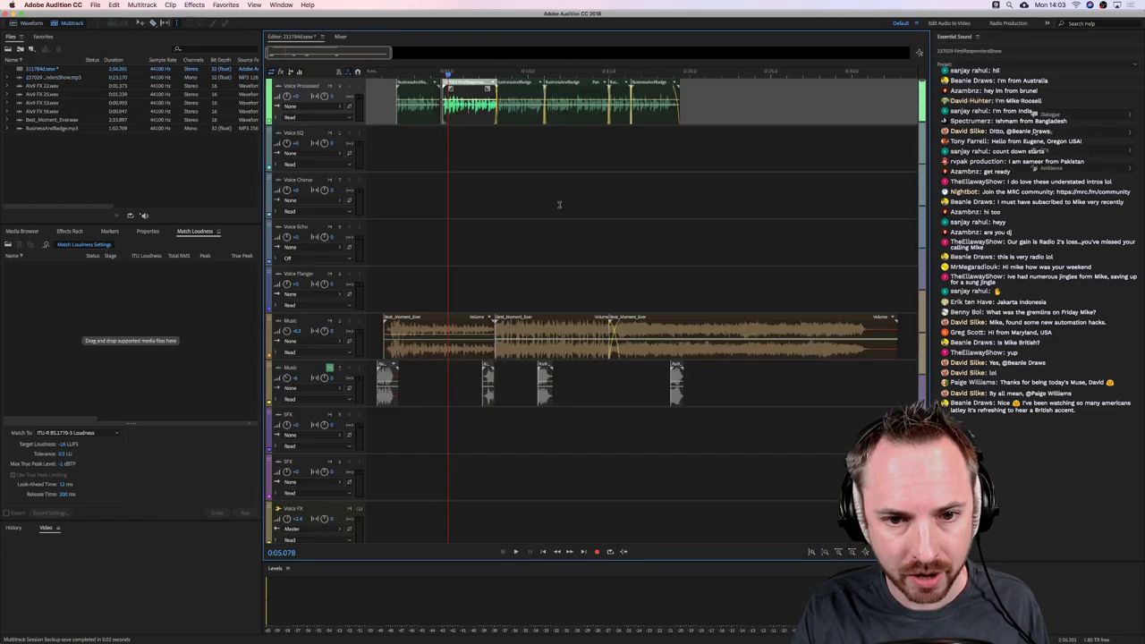
key(9)
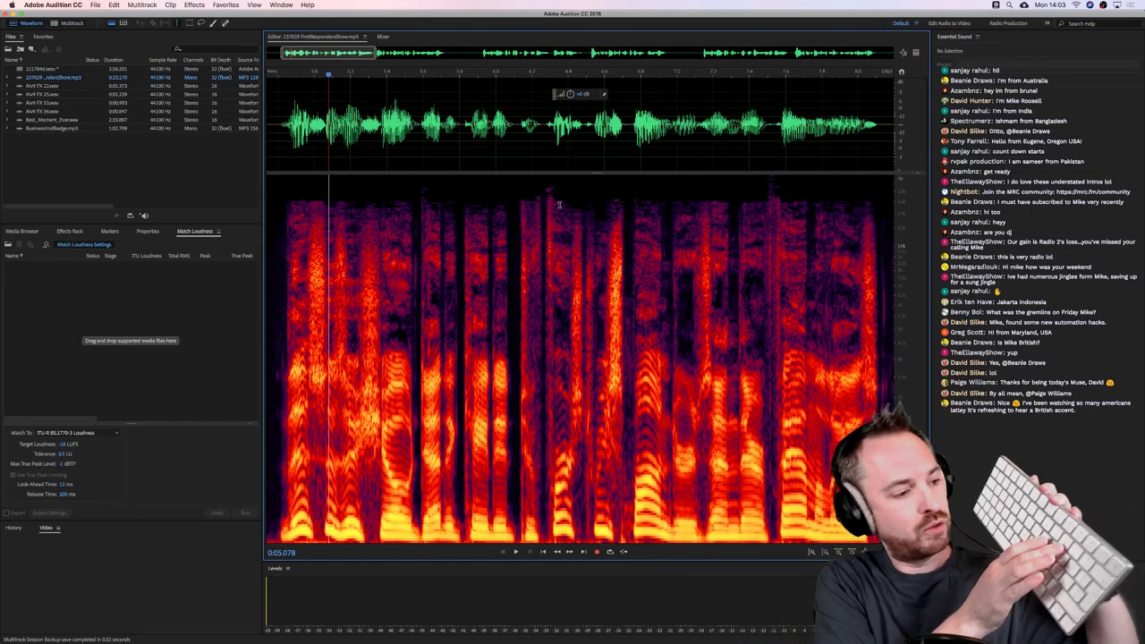
key(0)
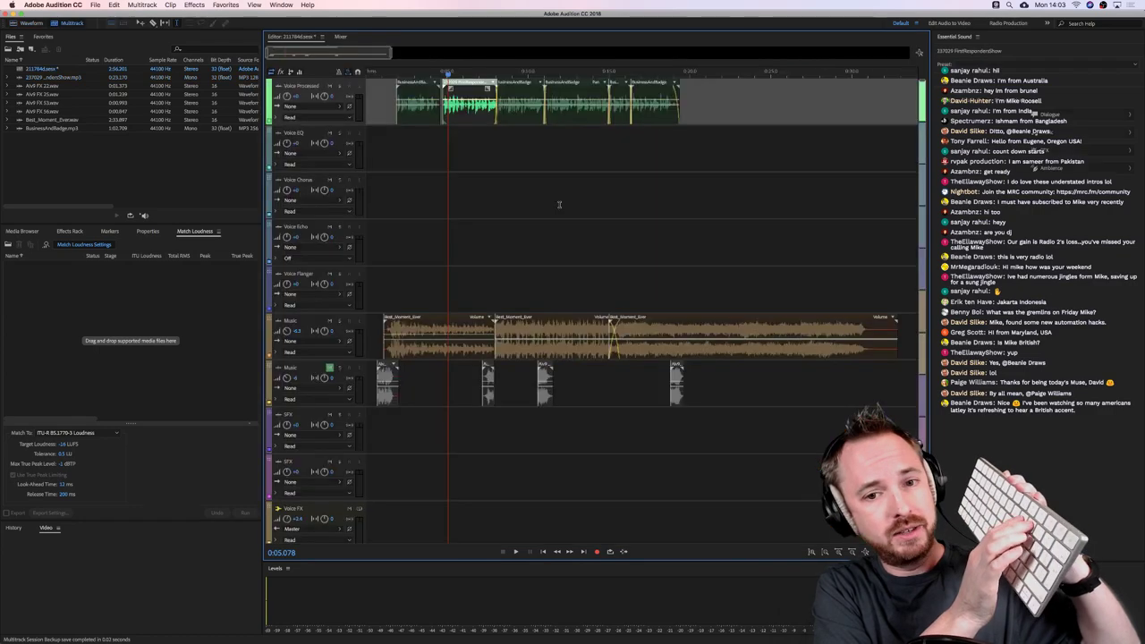
key(9)
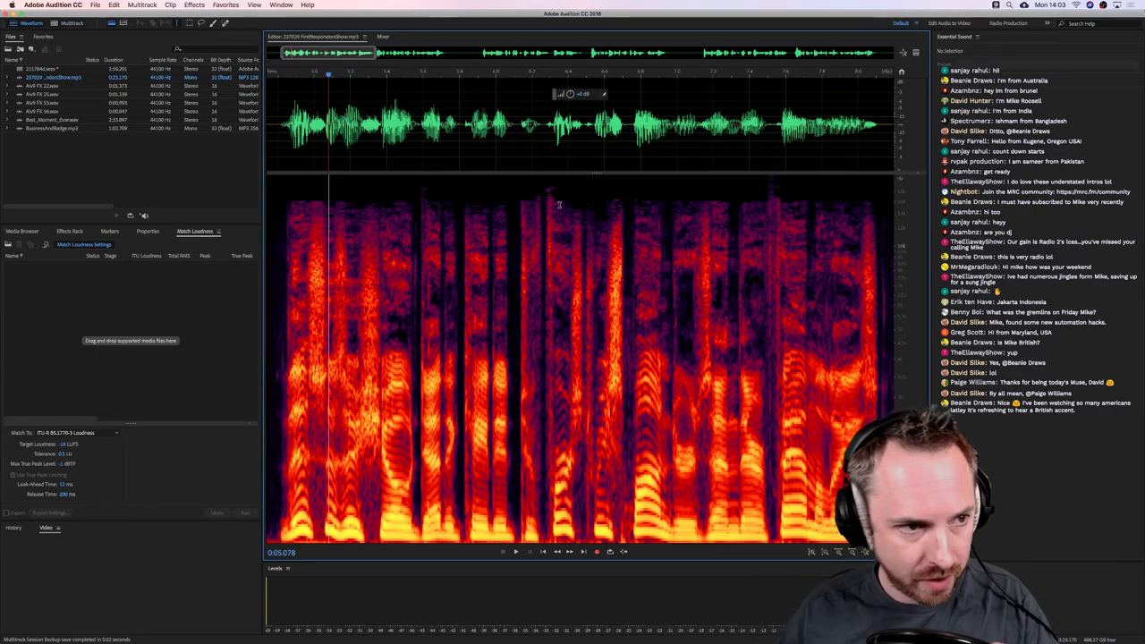
click(69, 24)
click(34, 26)
key(8)
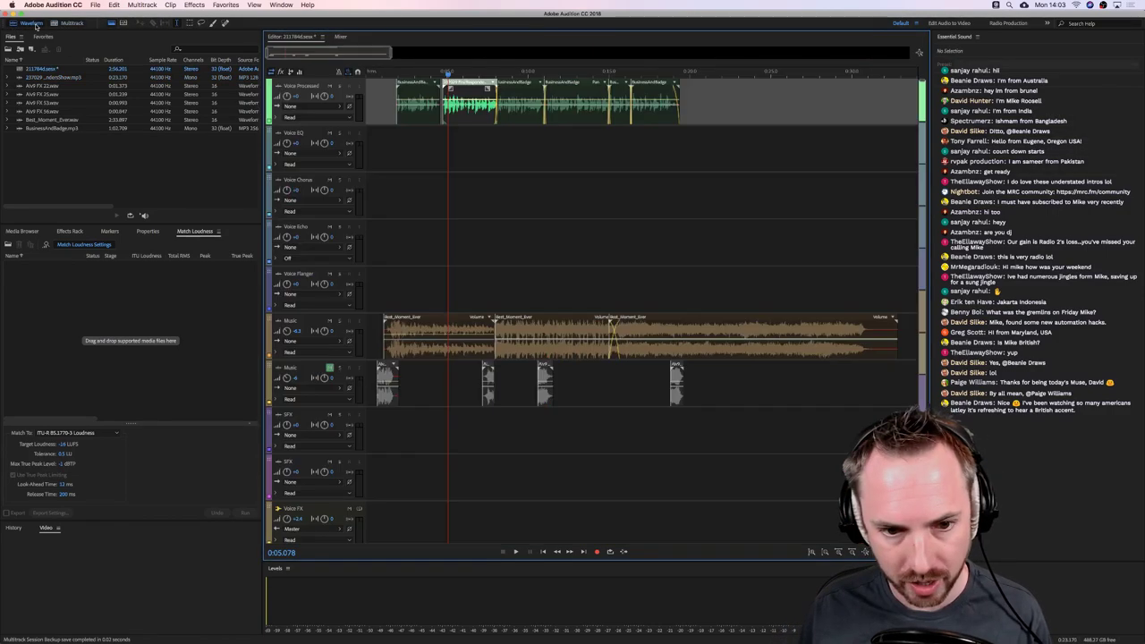
key(8)
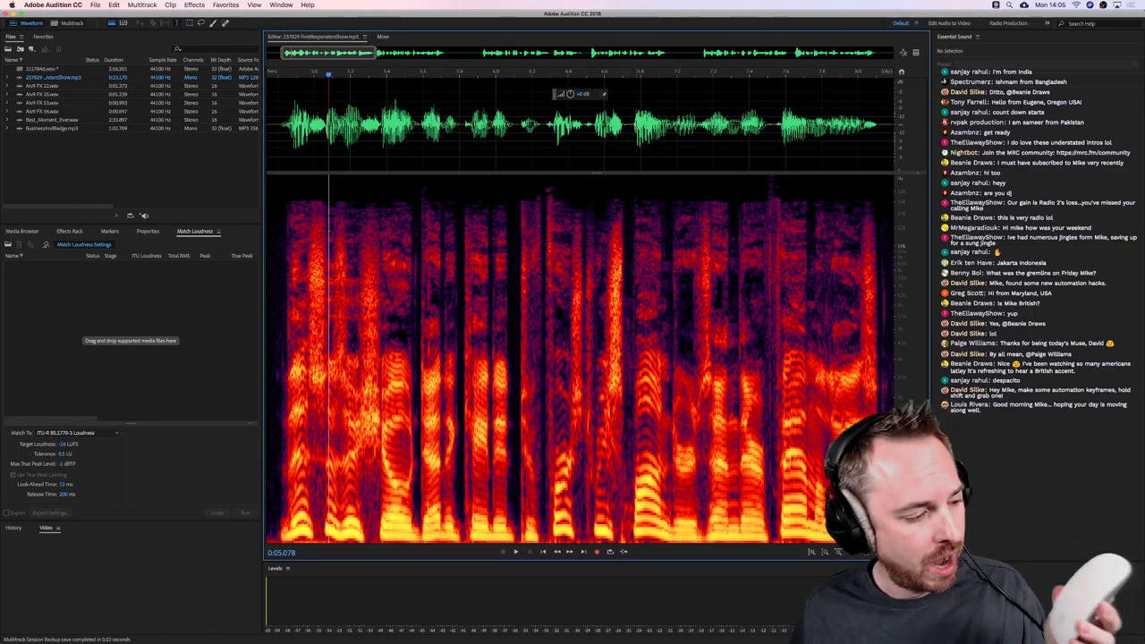
Examine the voice recording's waveform and spectrogram around the 7 to 9 second passage at different time scales
scroll(634, 119, up, 10)
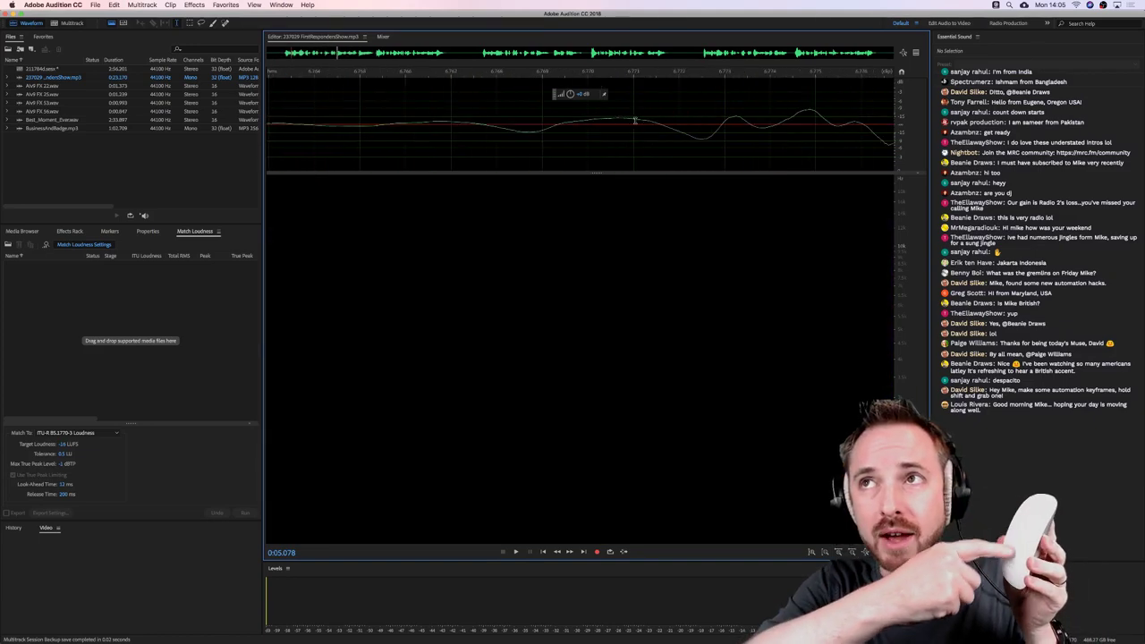
scroll(634, 119, down, 10)
scroll(634, 119, up, 10)
scroll(634, 119, down, 10)
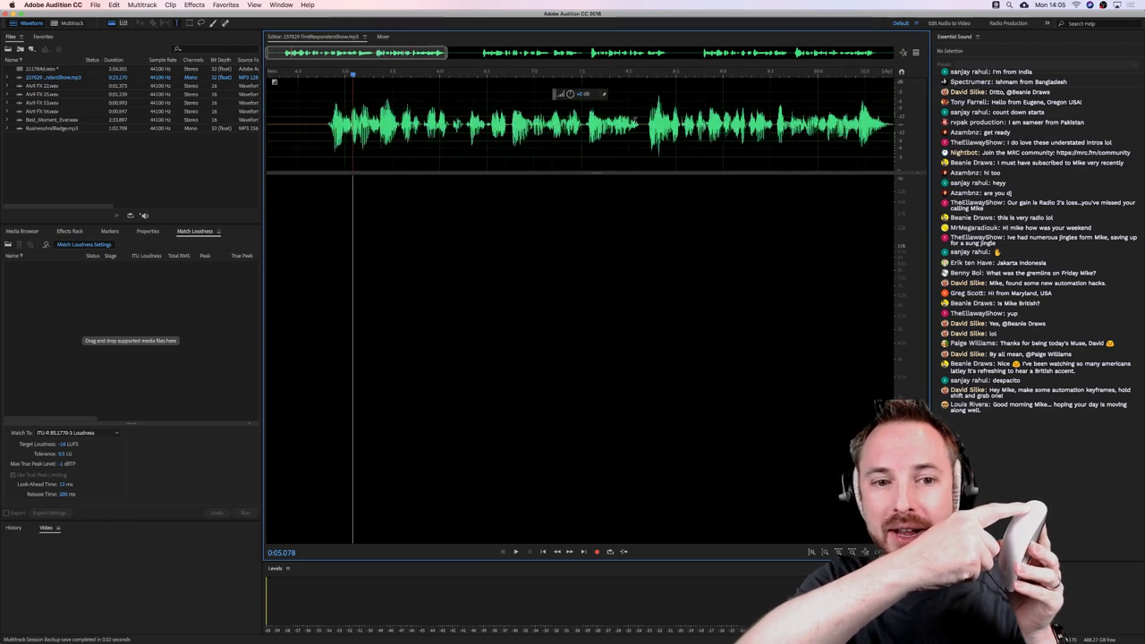
scroll(634, 119, up, 5)
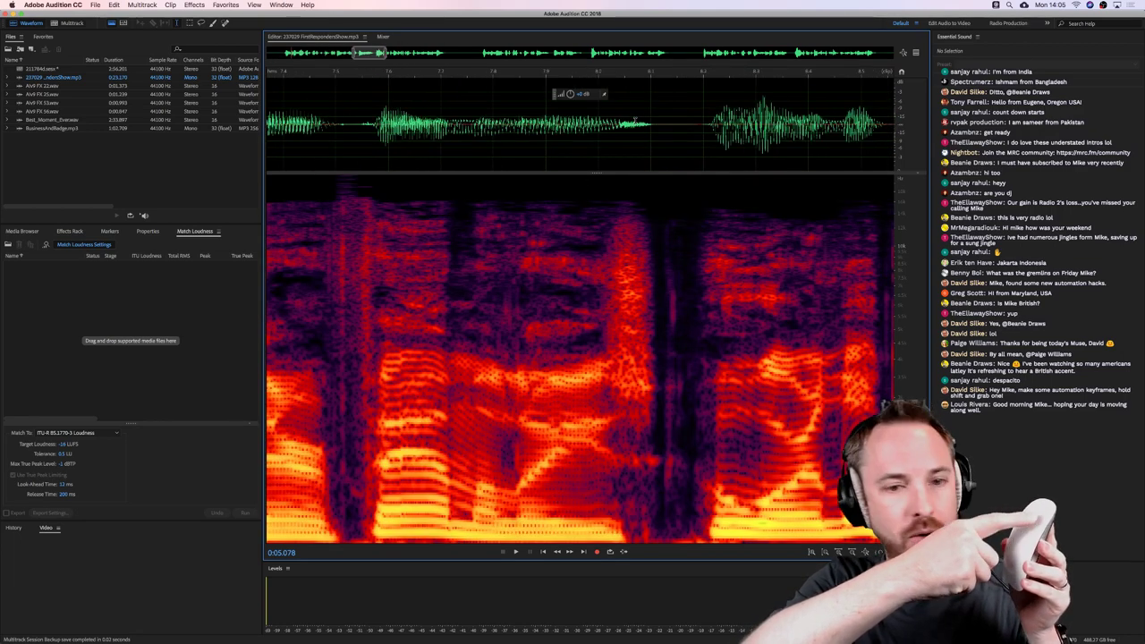
scroll(634, 119, right, 5)
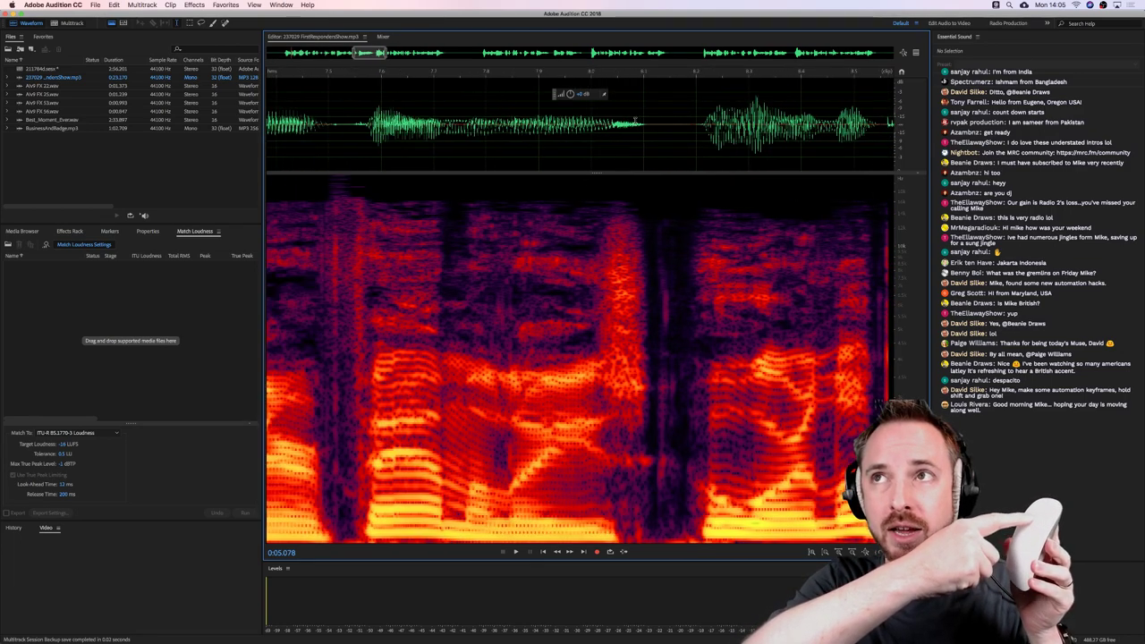
scroll(634, 119, right, 2)
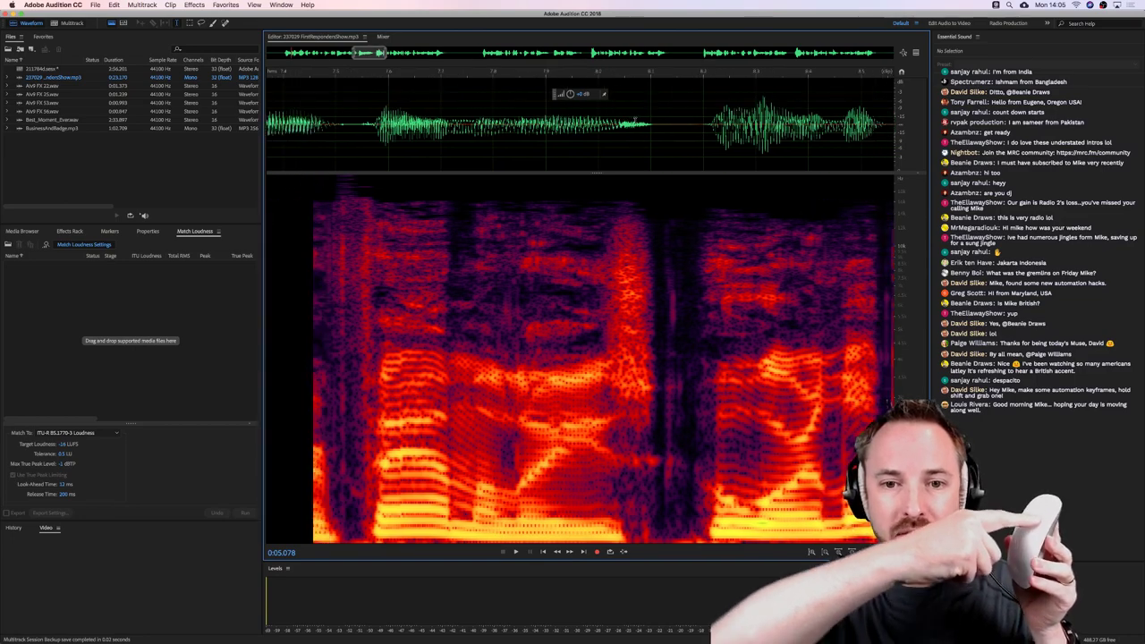
scroll(634, 120, left, 2)
scroll(633, 120, right, 4)
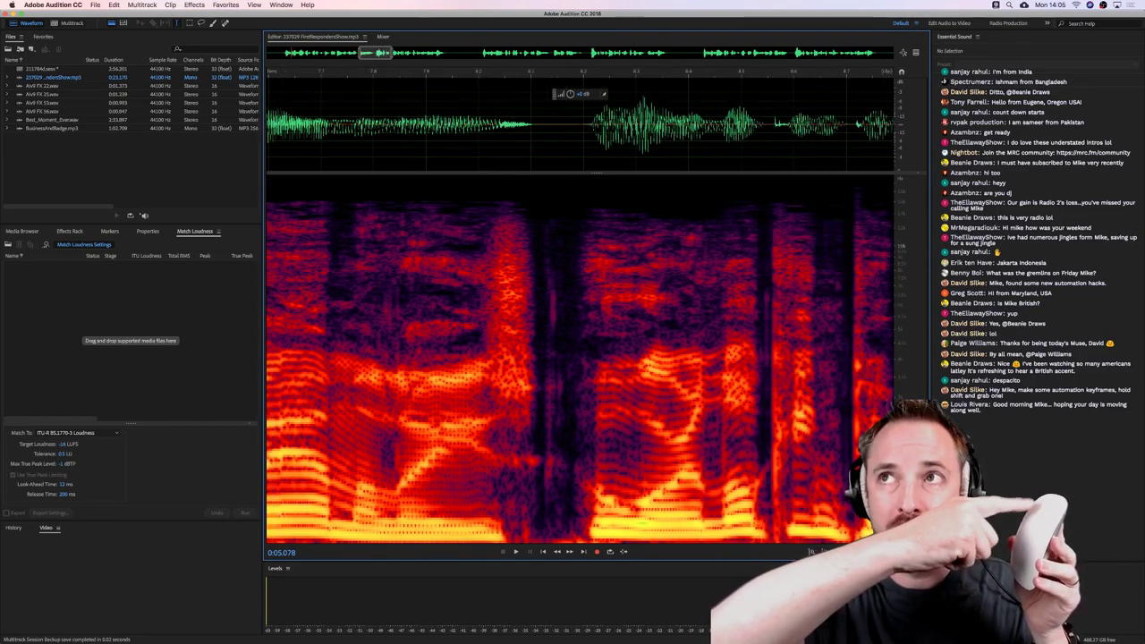
scroll(634, 120, up, 1)
scroll(633, 120, up, 10)
scroll(634, 120, down, 12)
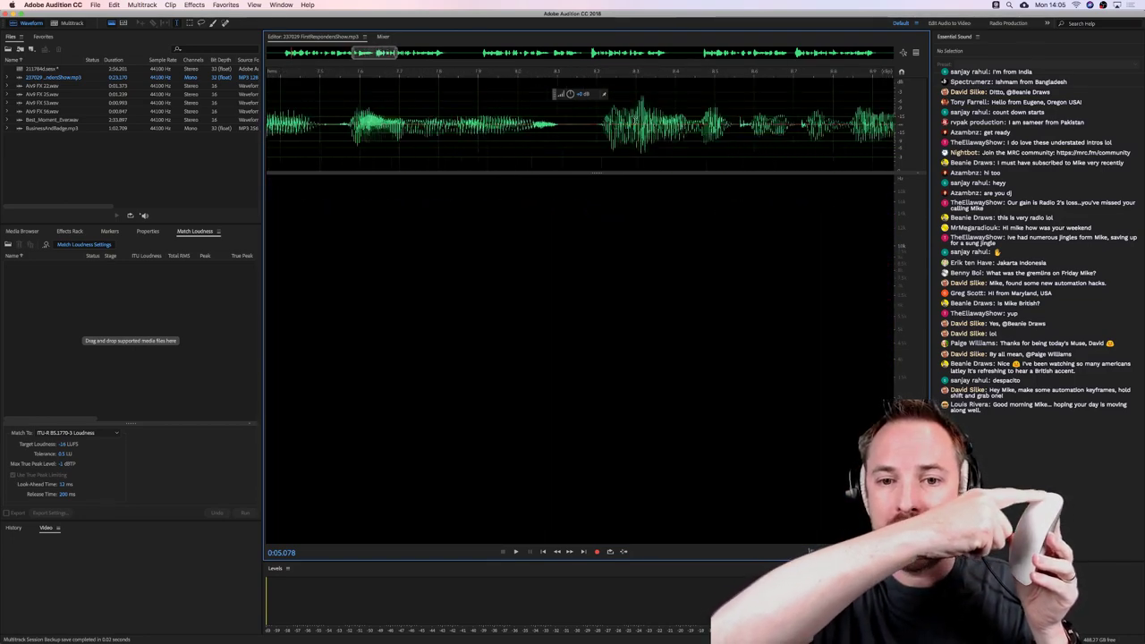
scroll(634, 120, left, 3)
scroll(634, 120, right, 3)
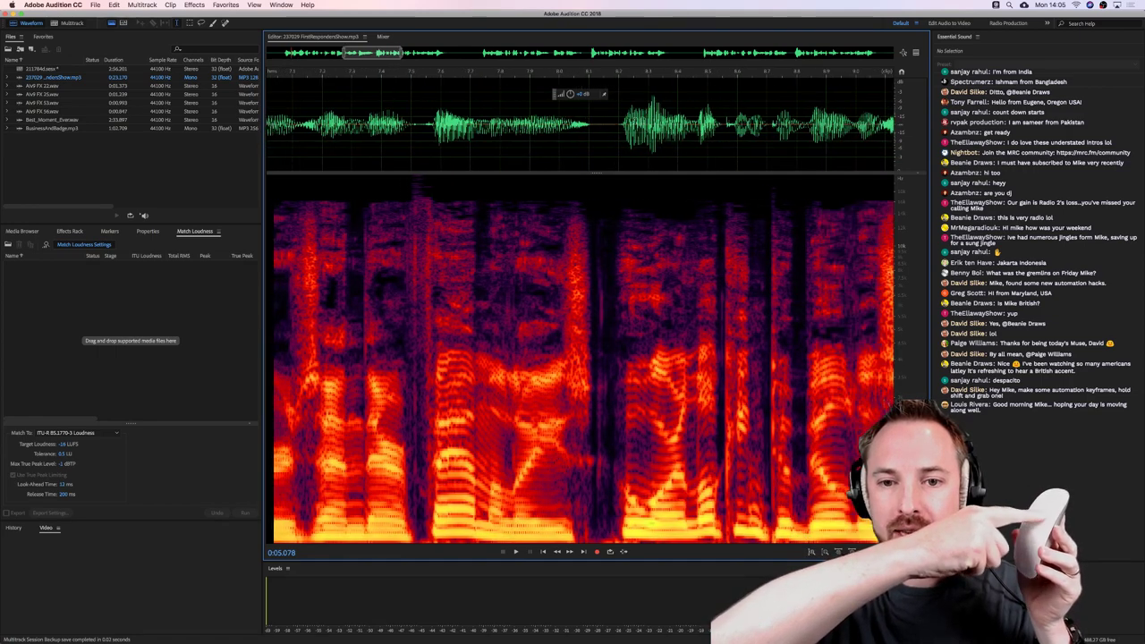
scroll(634, 119, left, 3)
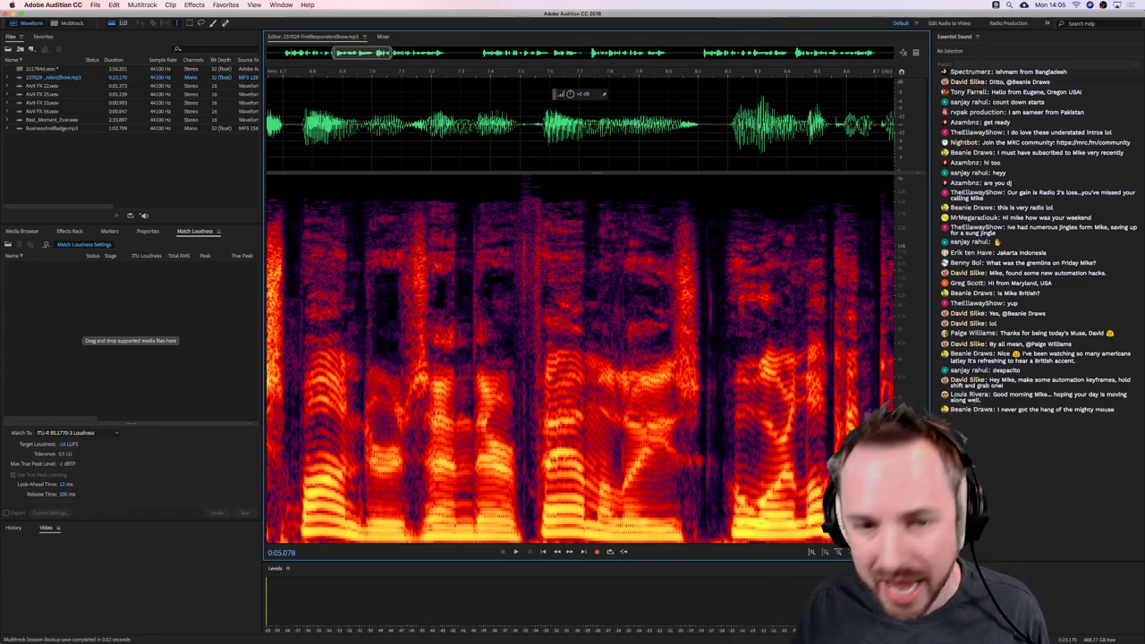
Place the playhead at about 0:11.985, in the gap before the recording's second passage, and inspect the audio around it
scroll(613, 70, down, 6)
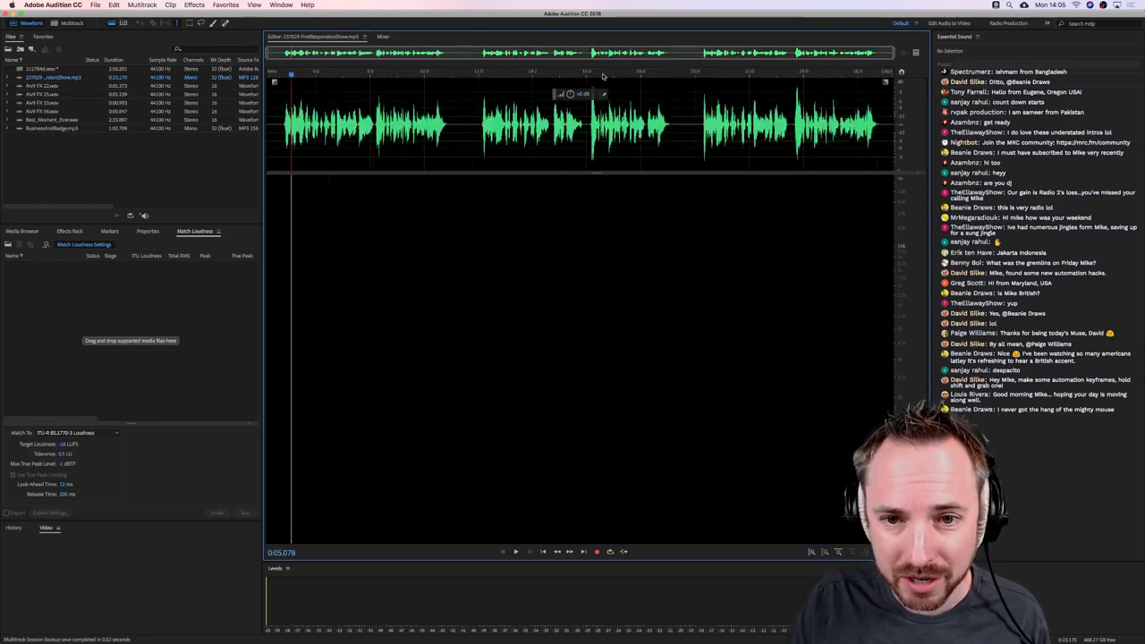
scroll(597, 77, up, 10)
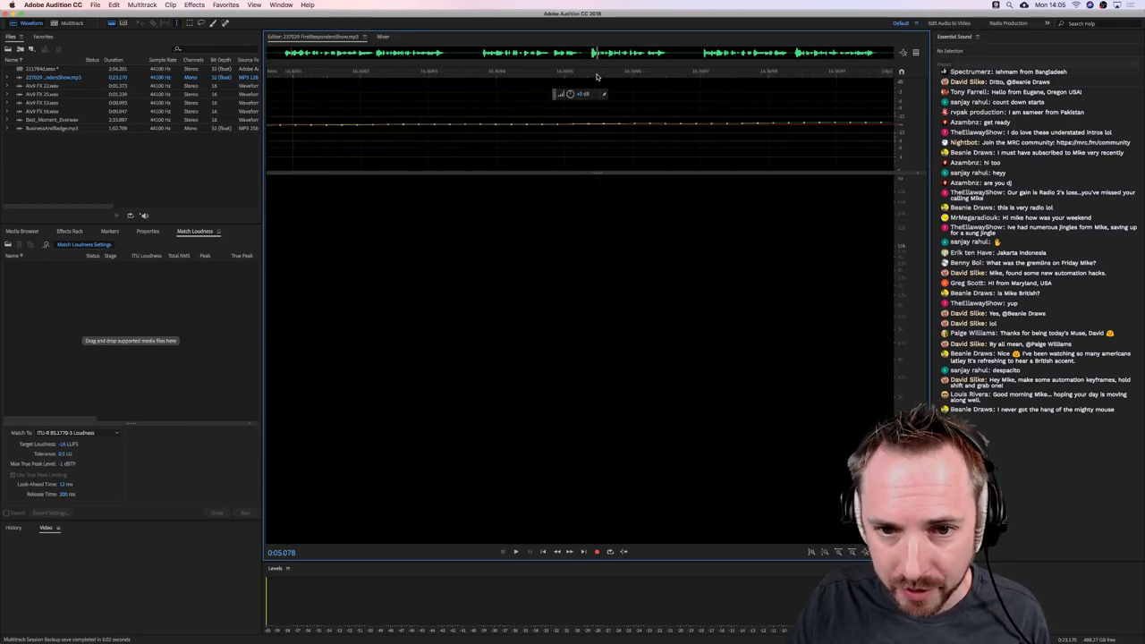
scroll(597, 77, down, 8)
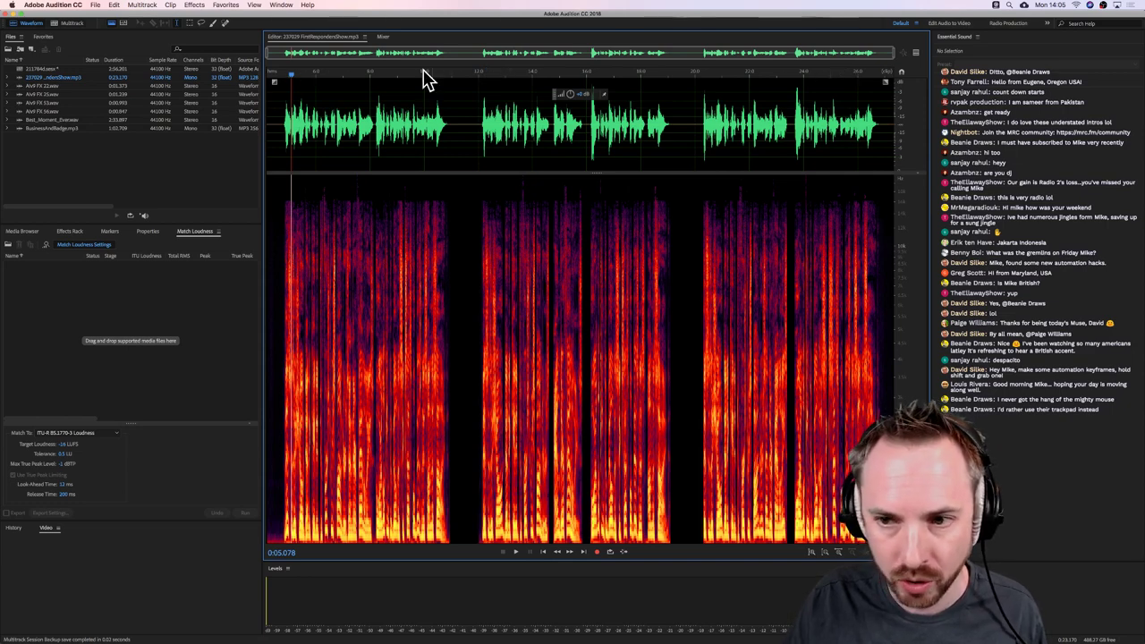
drag(469, 74, 476, 75)
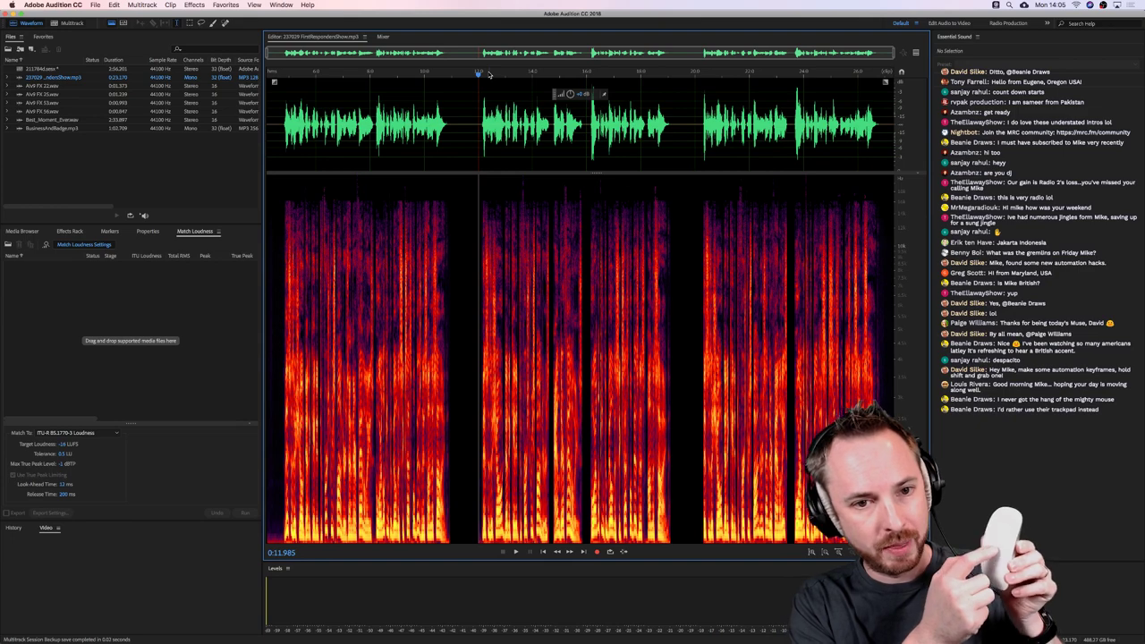
scroll(489, 75, up, 10)
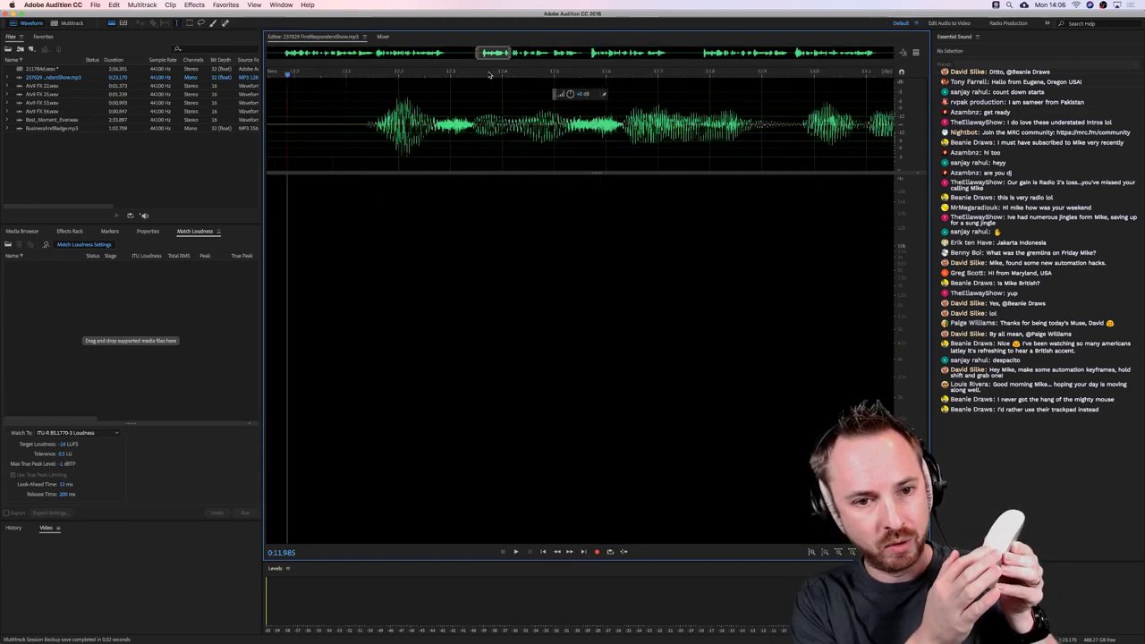
scroll(489, 75, down, 6)
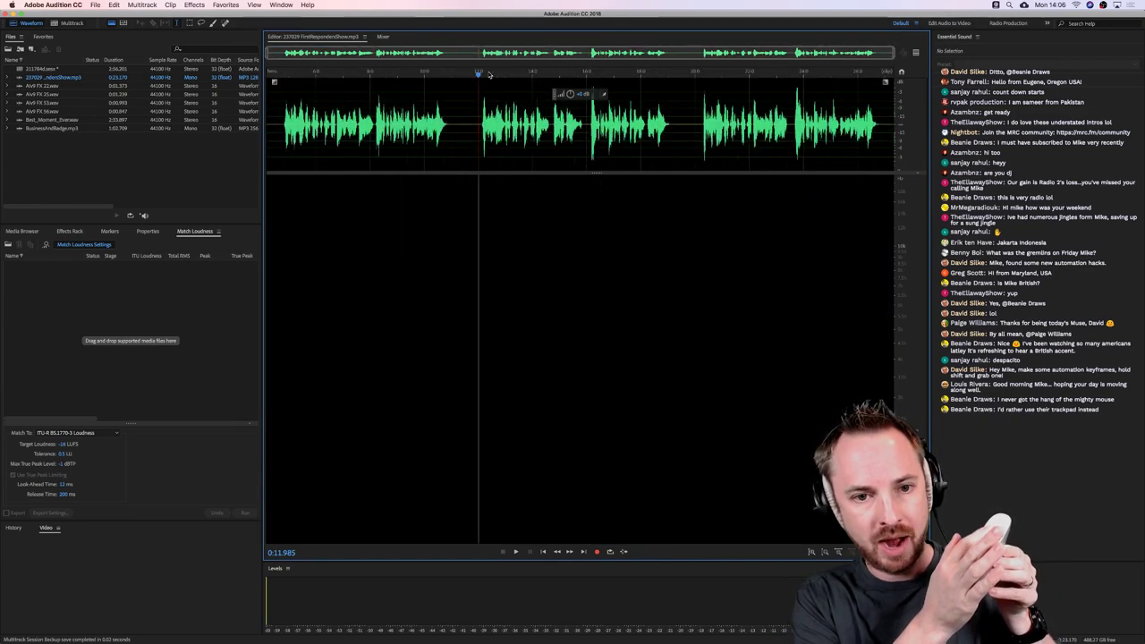
scroll(489, 75, up, 3)
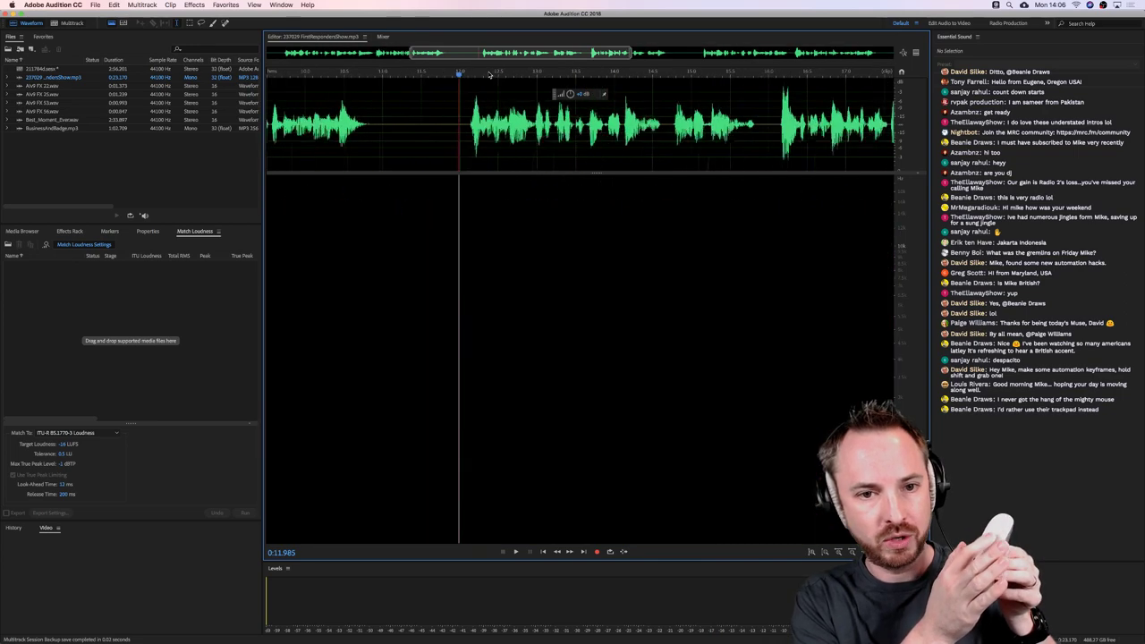
scroll(489, 75, right, 3)
scroll(489, 75, right, 1)
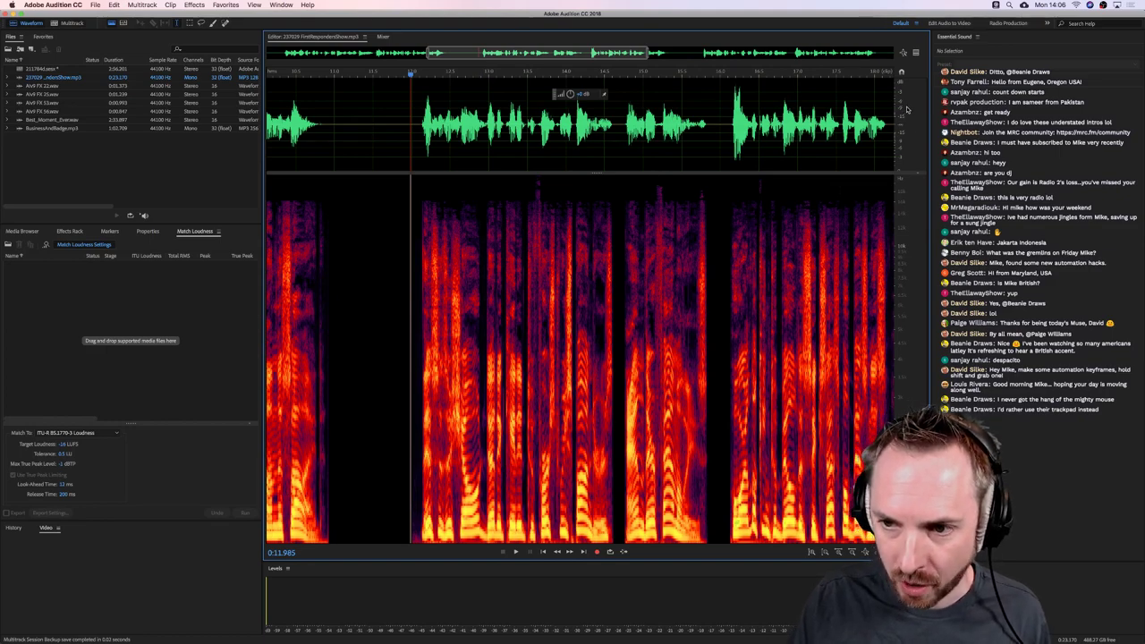
Examine the waveform's peaks at larger and smaller amplitude scales
scroll(905, 123, down, 4)
scroll(904, 122, up, 5)
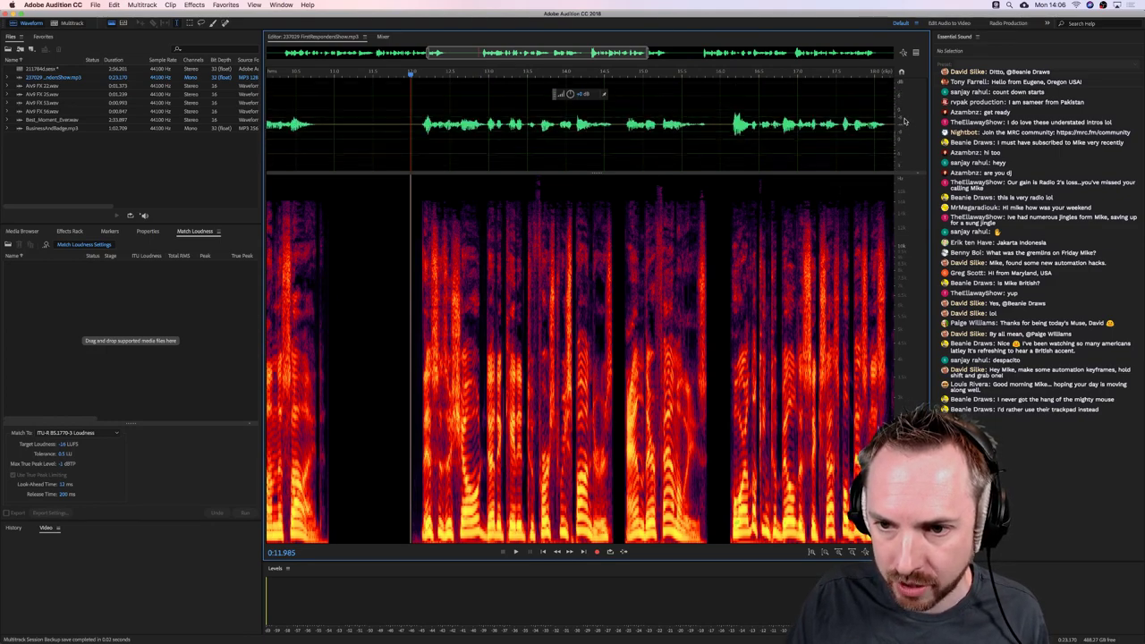
scroll(904, 121, down, 5)
scroll(904, 121, up, 4)
scroll(904, 121, down, 4)
scroll(904, 121, up, 4)
scroll(904, 121, down, 4)
scroll(904, 121, up, 3)
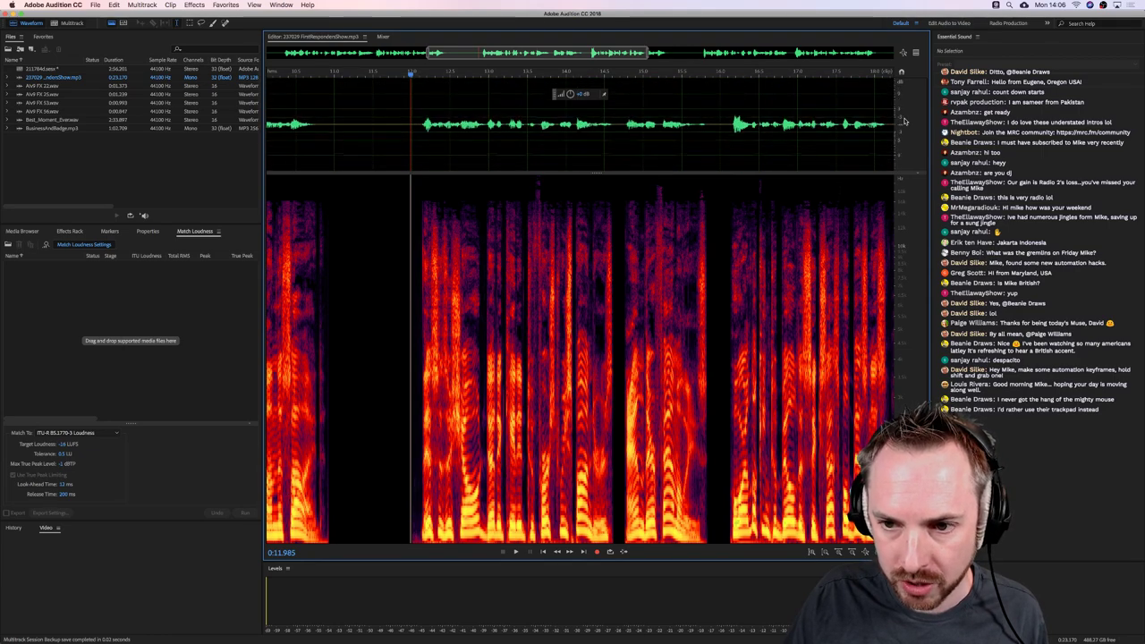
scroll(904, 121, down, 3)
scroll(904, 121, up, 3)
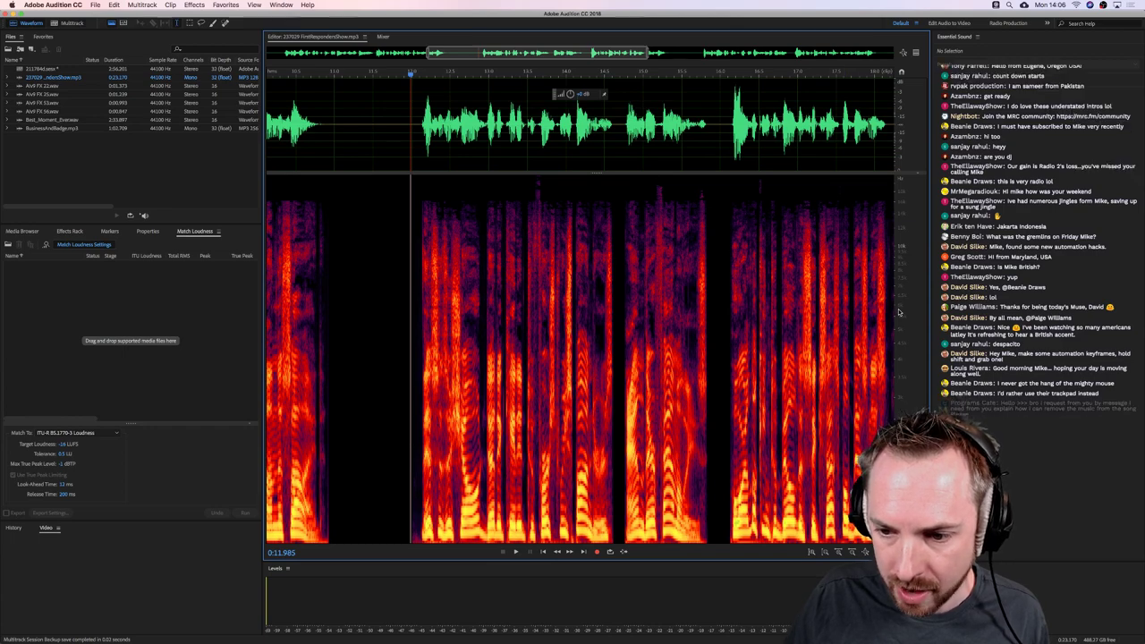
Examine the spectrogram over narrower and wider frequency ranges
scroll(901, 331, up, 5)
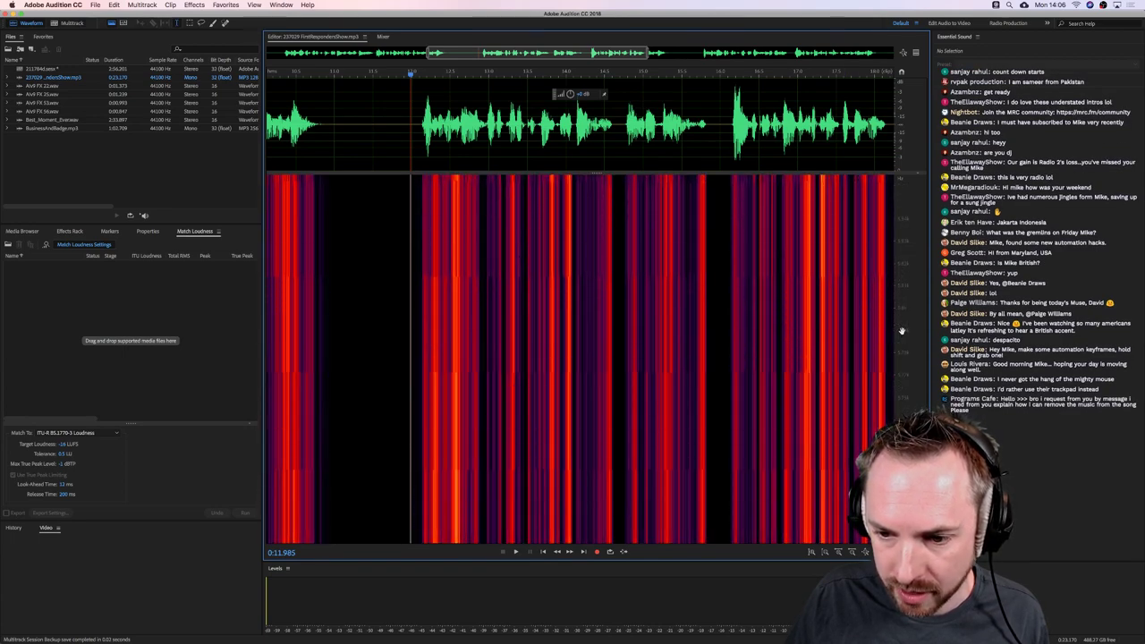
scroll(901, 331, down, 5)
scroll(901, 331, up, 5)
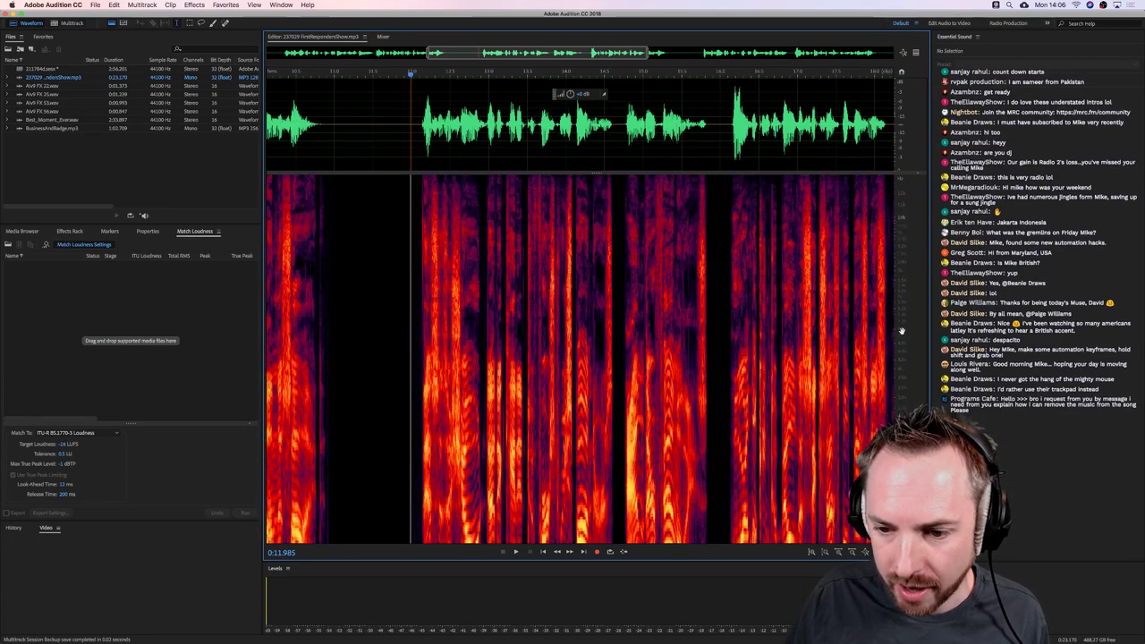
scroll(902, 331, down, 5)
scroll(901, 331, up, 5)
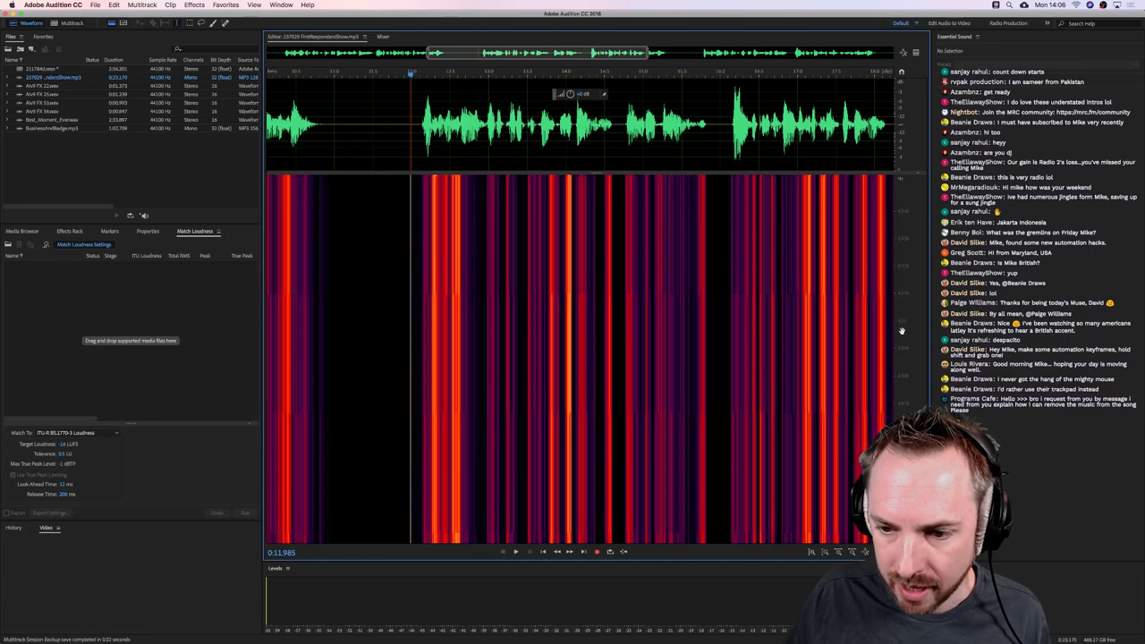
Place the playhead at about 0:17.342 in the voice recording's waveform
scroll(766, 378, up, 5)
scroll(824, 217, up, 5)
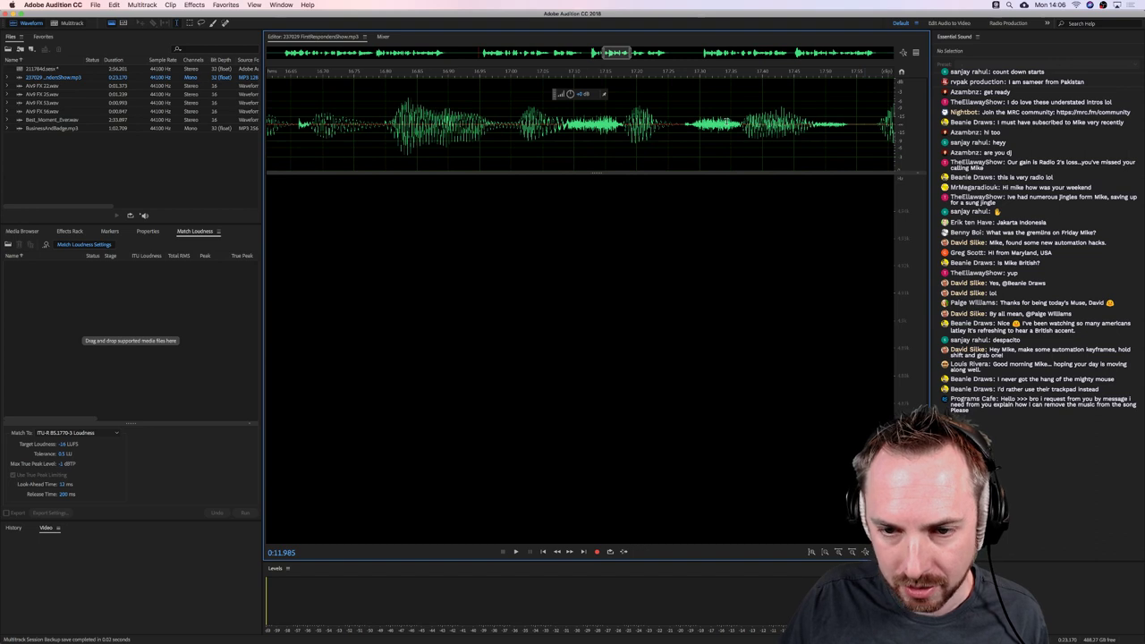
click(726, 121)
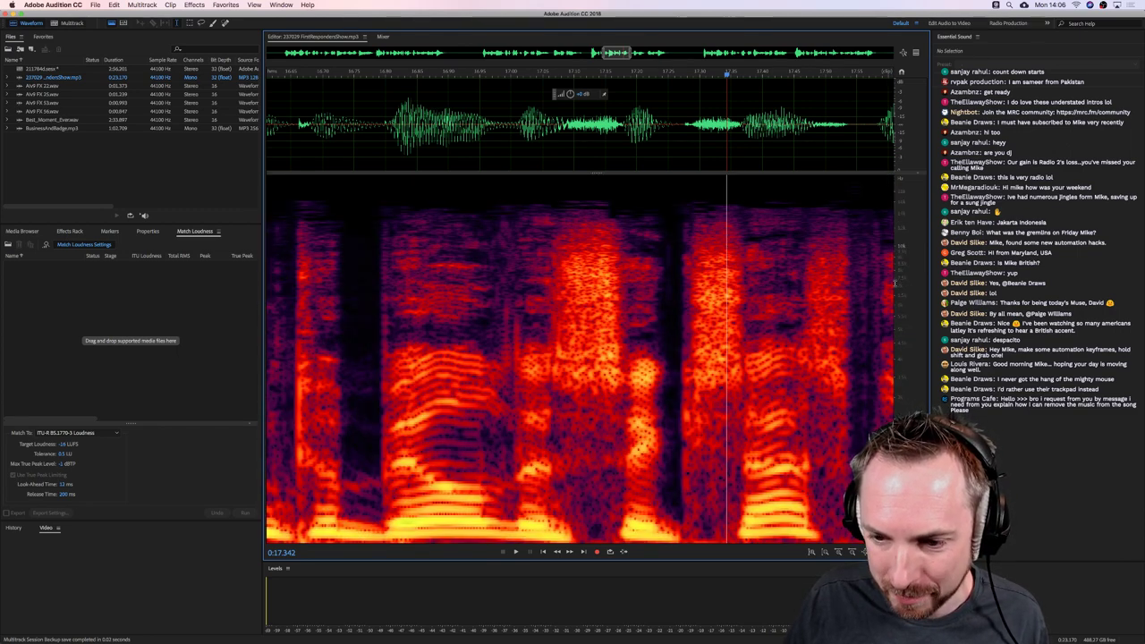
scroll(892, 282, down, 2)
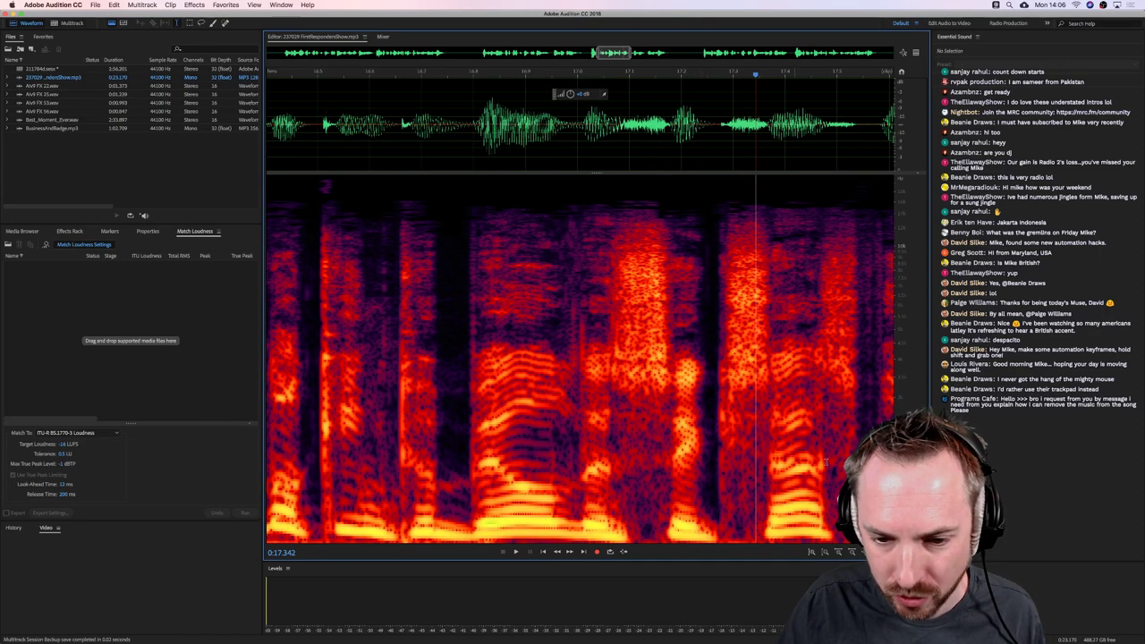
Narrow the application window so that it covers about four fifths of the screen width
right_click(911, 303)
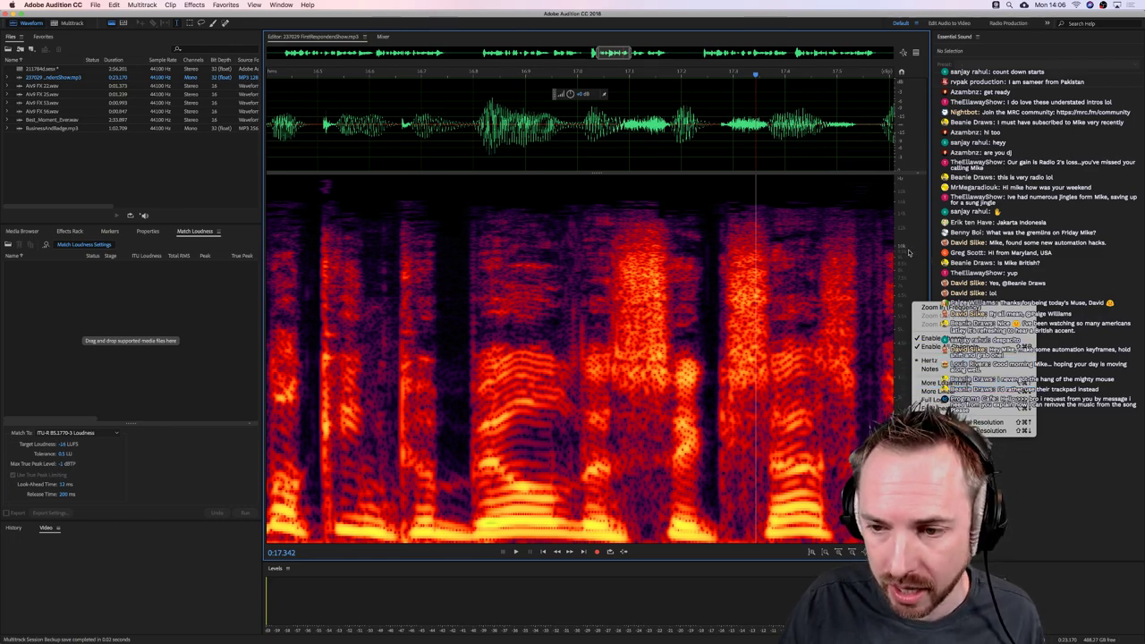
click(1142, 194)
drag(1142, 194, 920, 192)
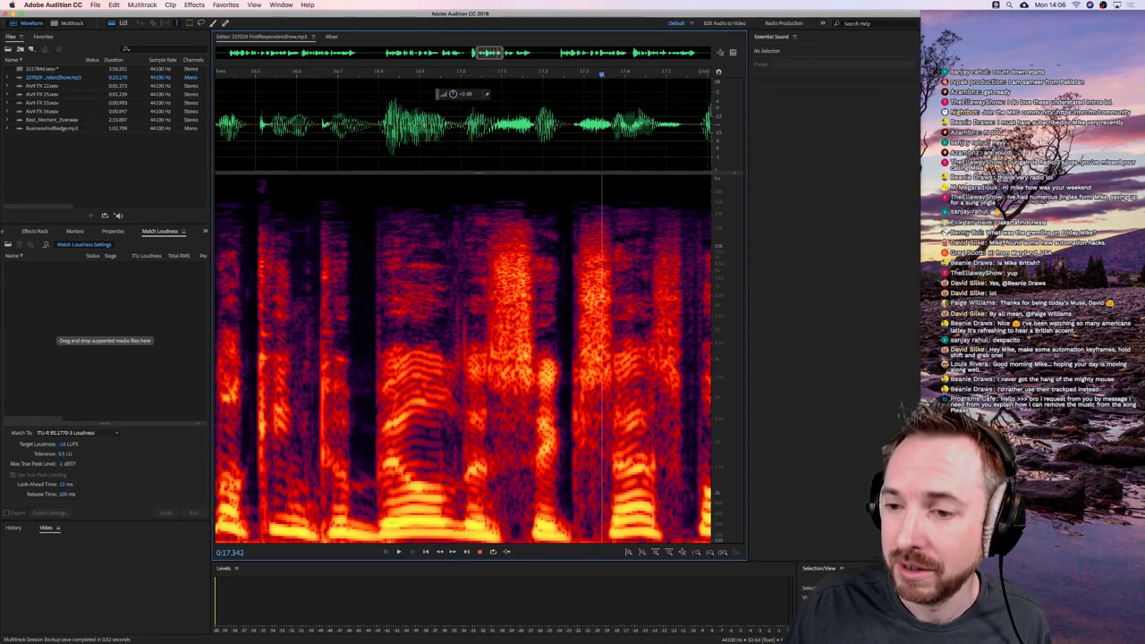
Make the spectrogram's frequency scale more logarithmic and place the playhead at about 0:16.979
right_click(720, 336)
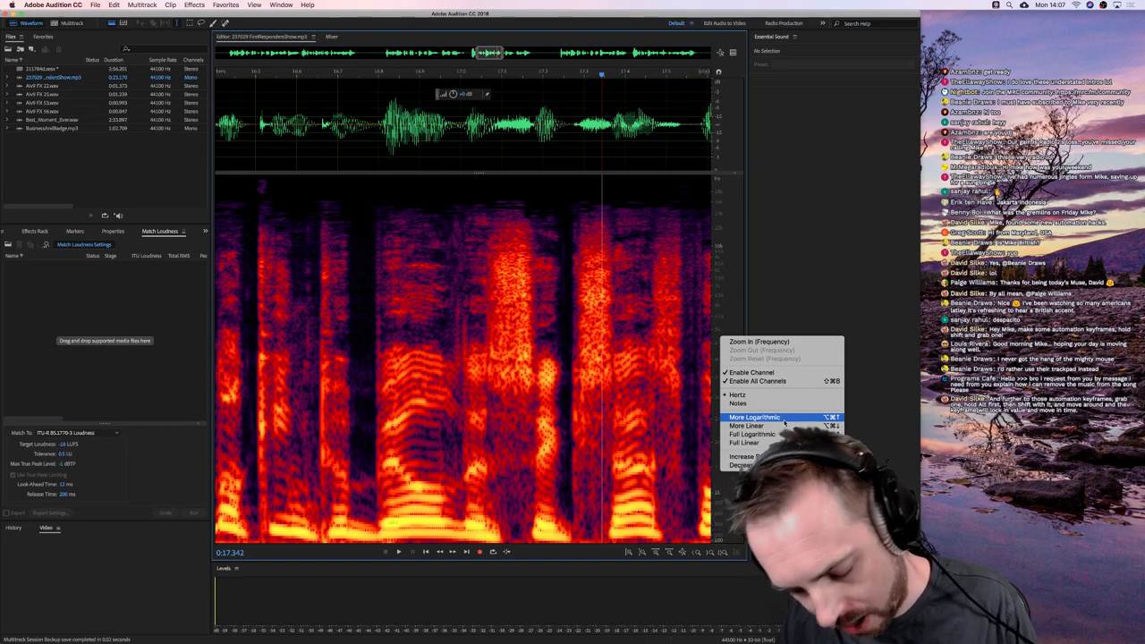
click(728, 315)
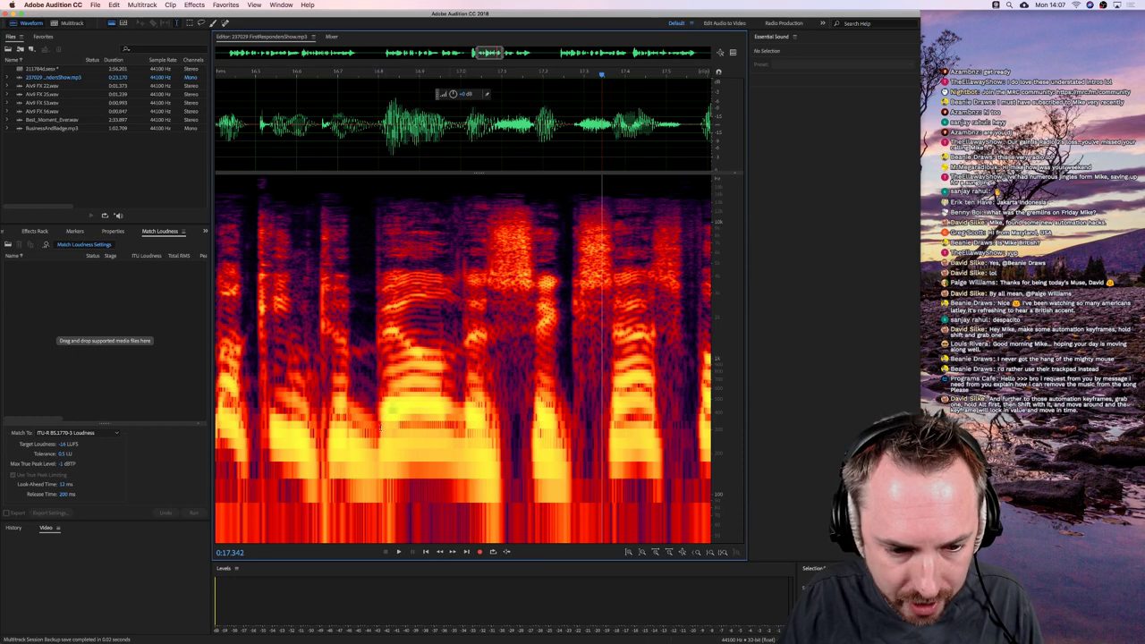
drag(381, 416, 440, 416)
click(453, 404)
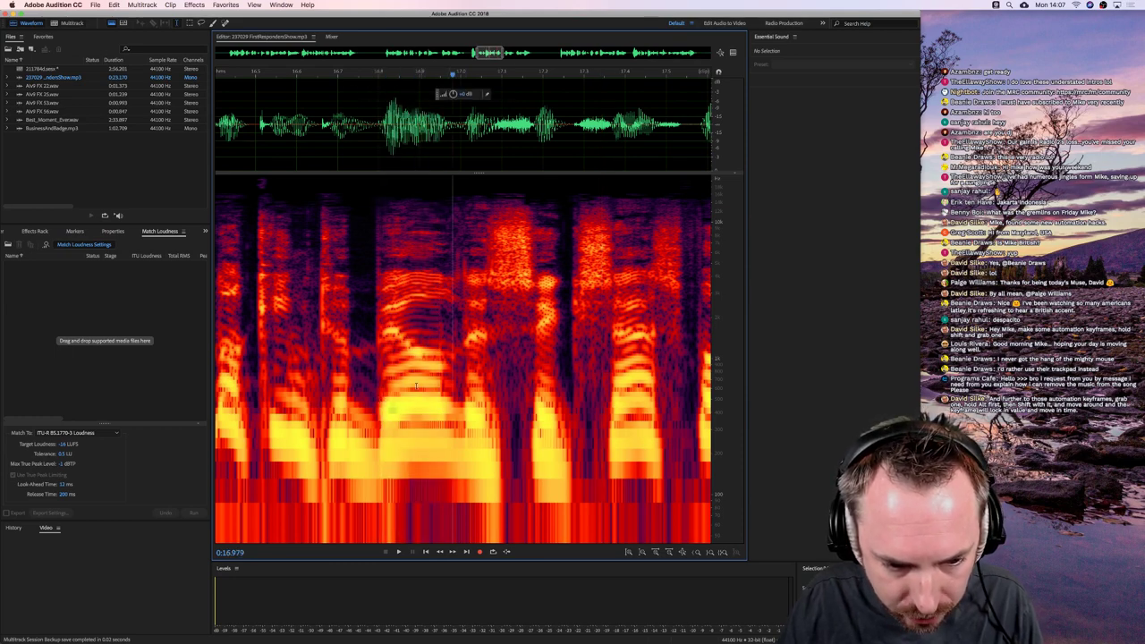
Compare the spectrogram around the playhead on more linear and more logarithmic frequency scales
scroll(716, 406, down, 8)
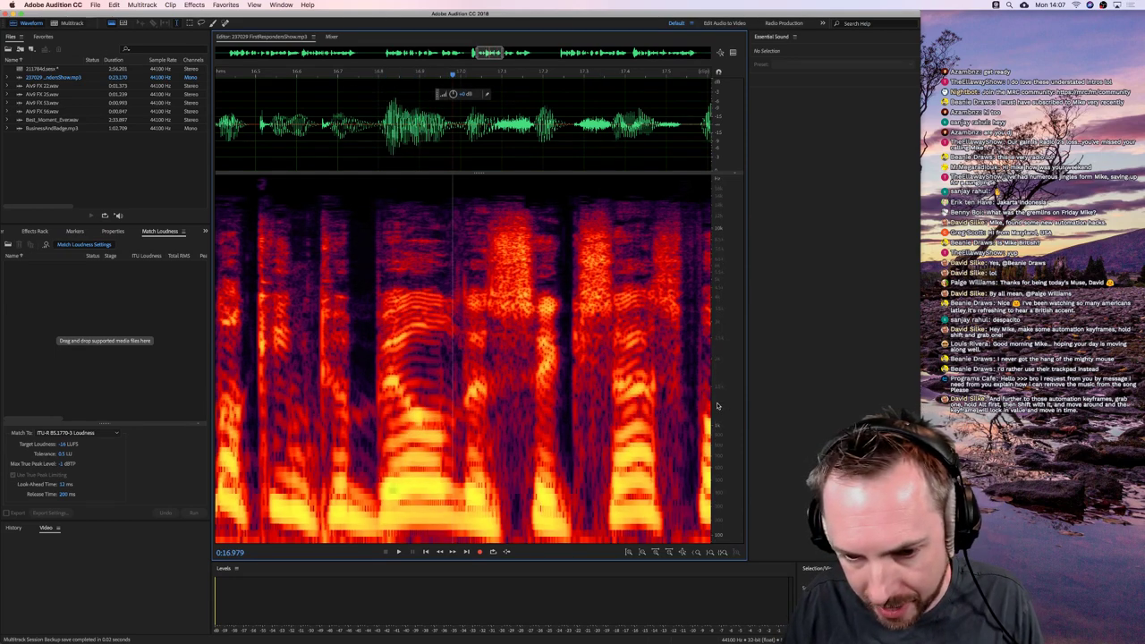
scroll(716, 406, down, 6)
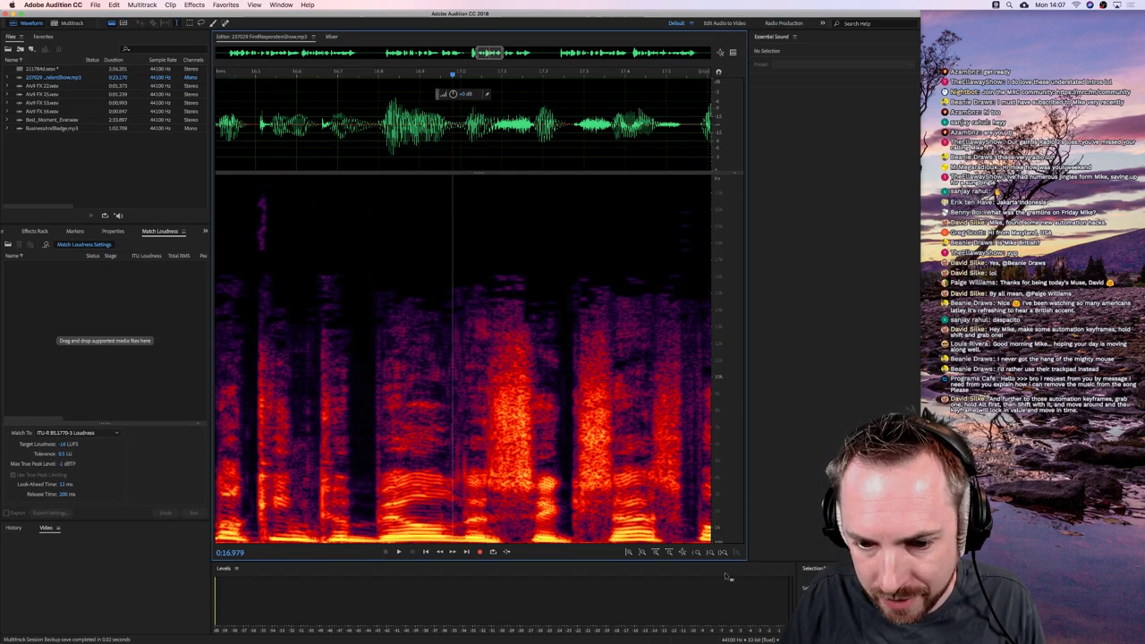
scroll(634, 346, left, 5)
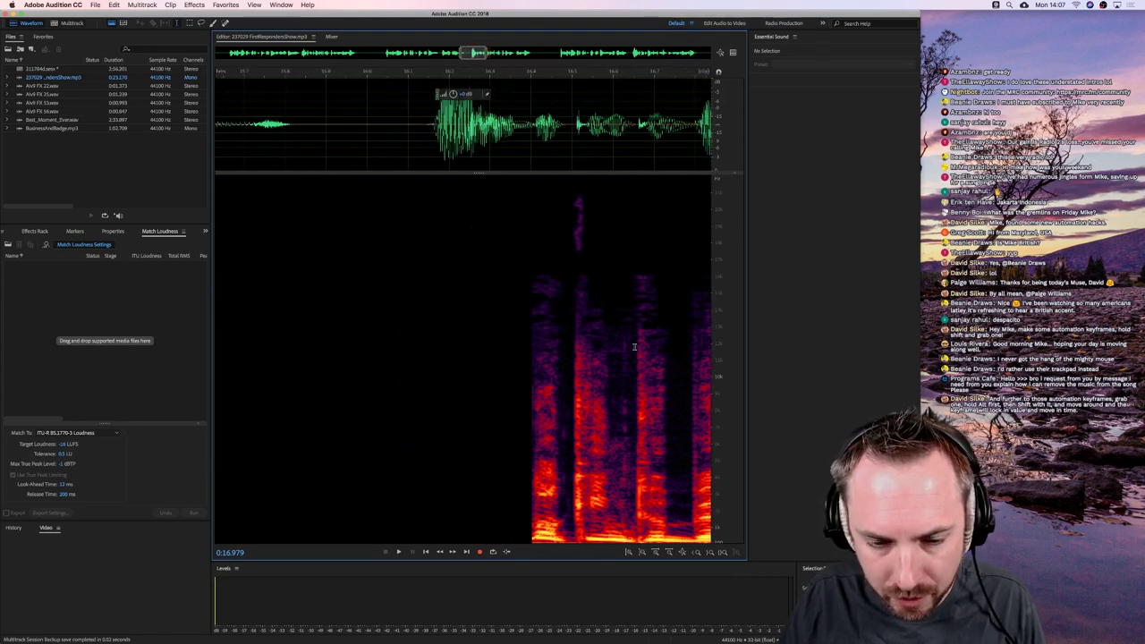
scroll(634, 346, right, 5)
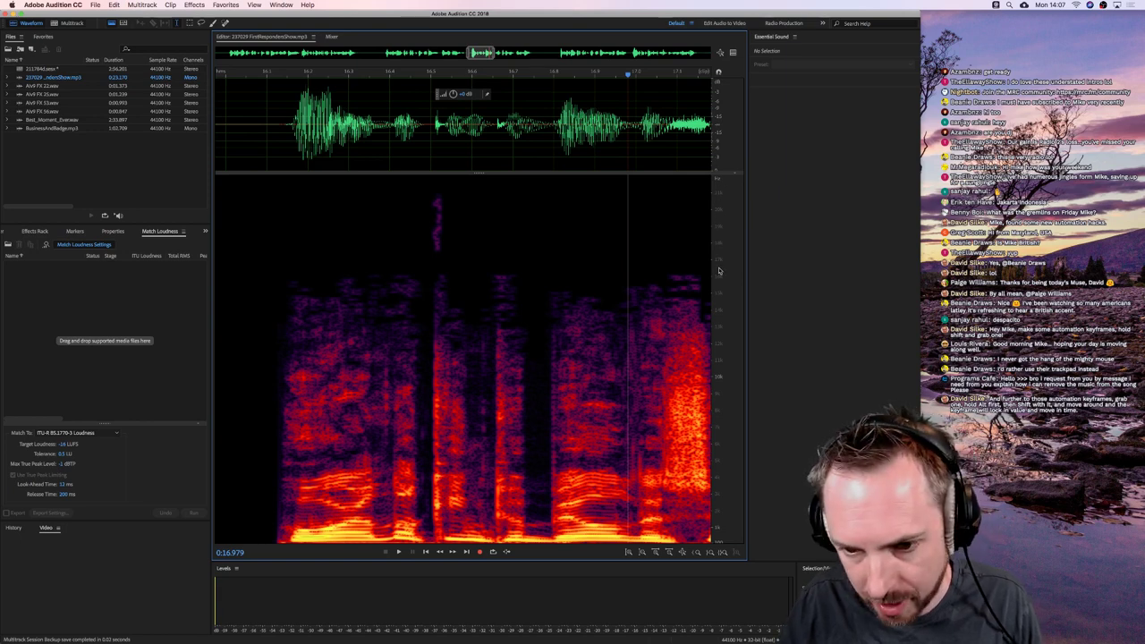
scroll(718, 270, up, 5)
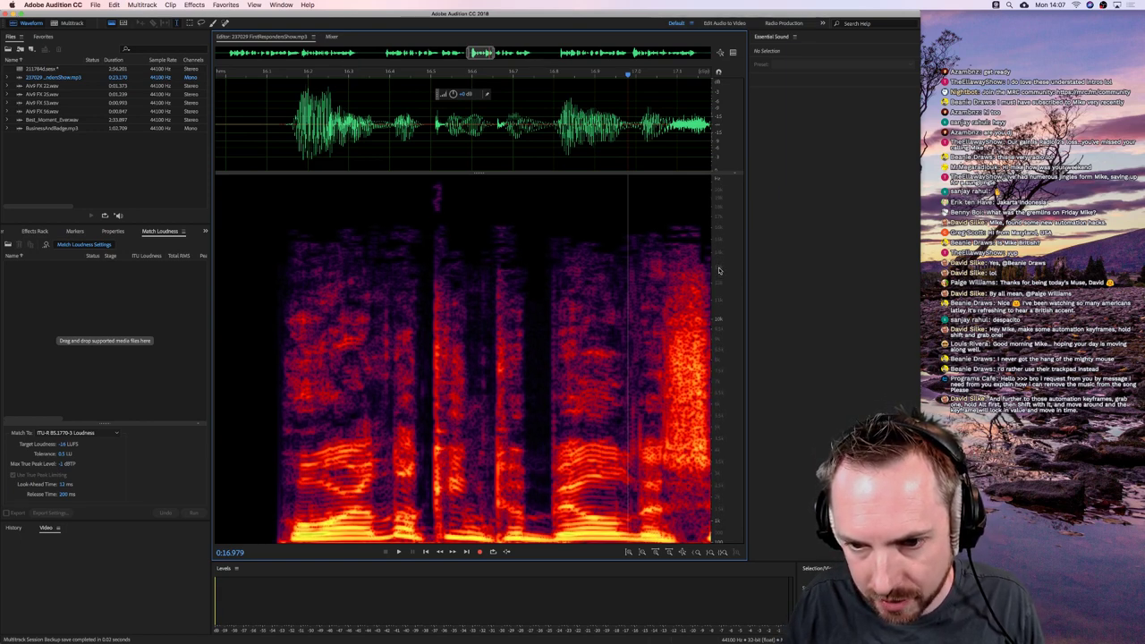
scroll(718, 270, up, 3)
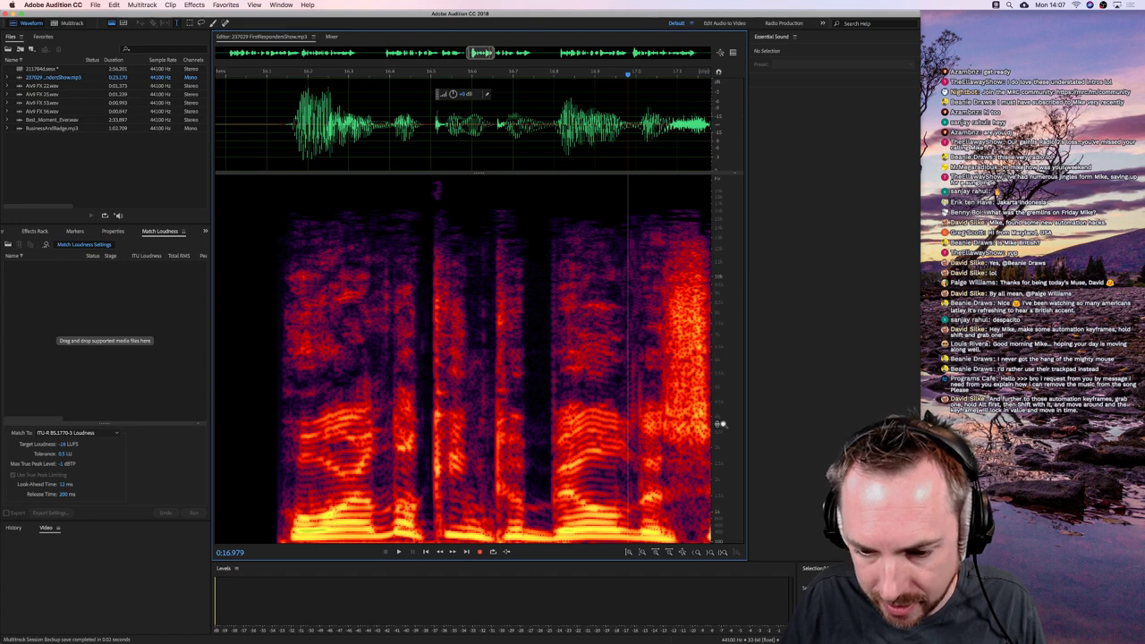
Increase the spectrogram's spectral resolution to 16384
right_click(716, 427)
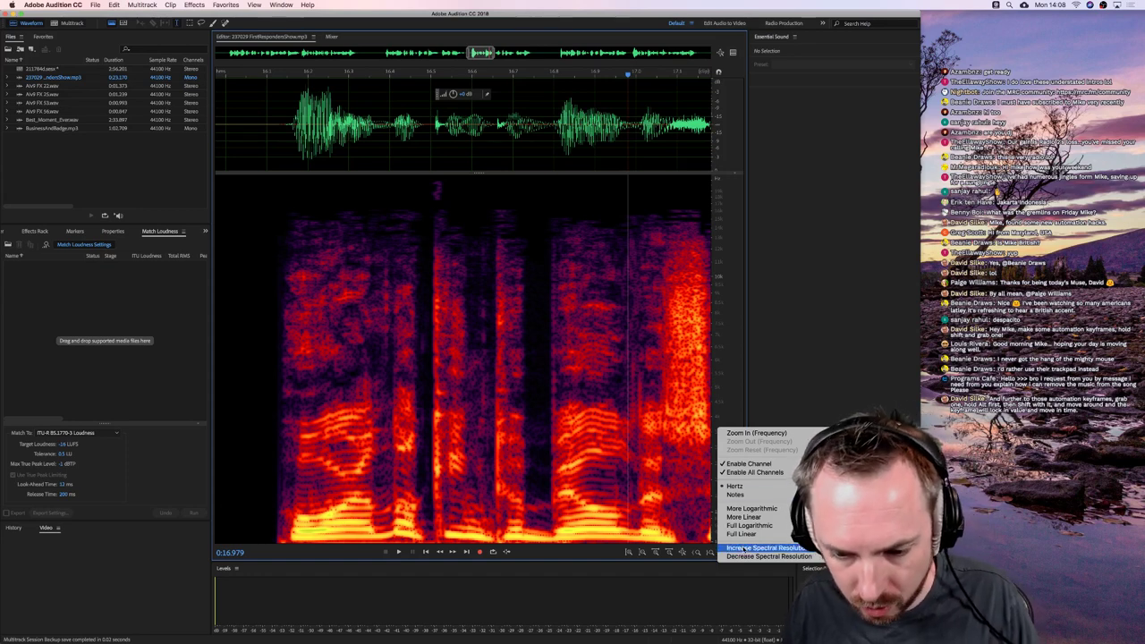
click(724, 396)
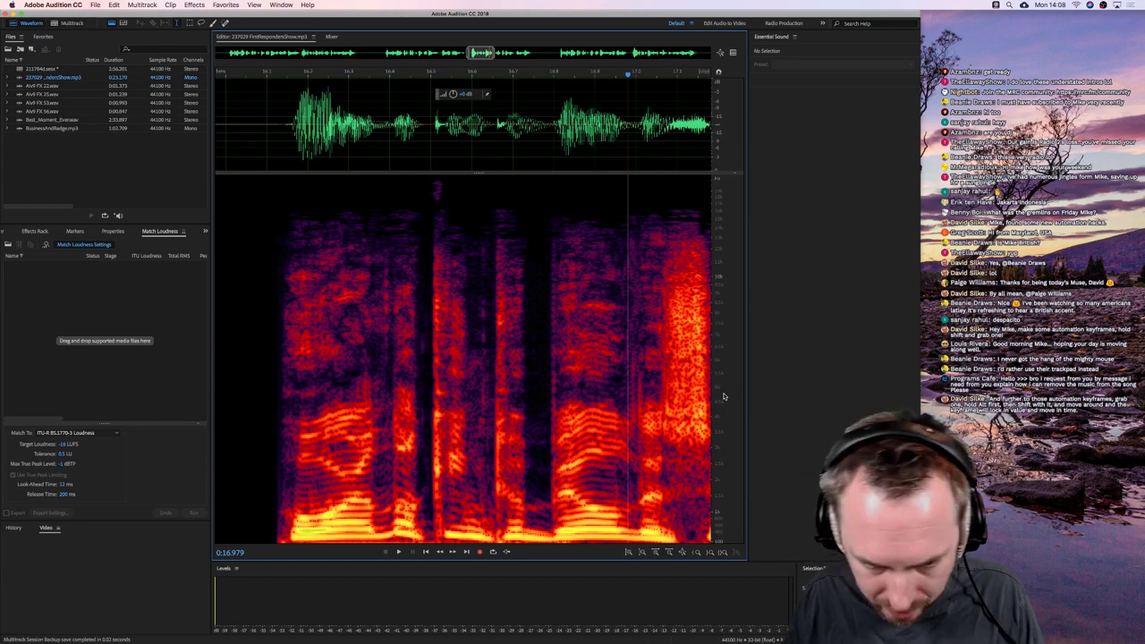
key(shift+super+Up)
key(shift+super+Up)
key(shift+super+Up)
key(shift+super+Up)
key(shift+super+Up)
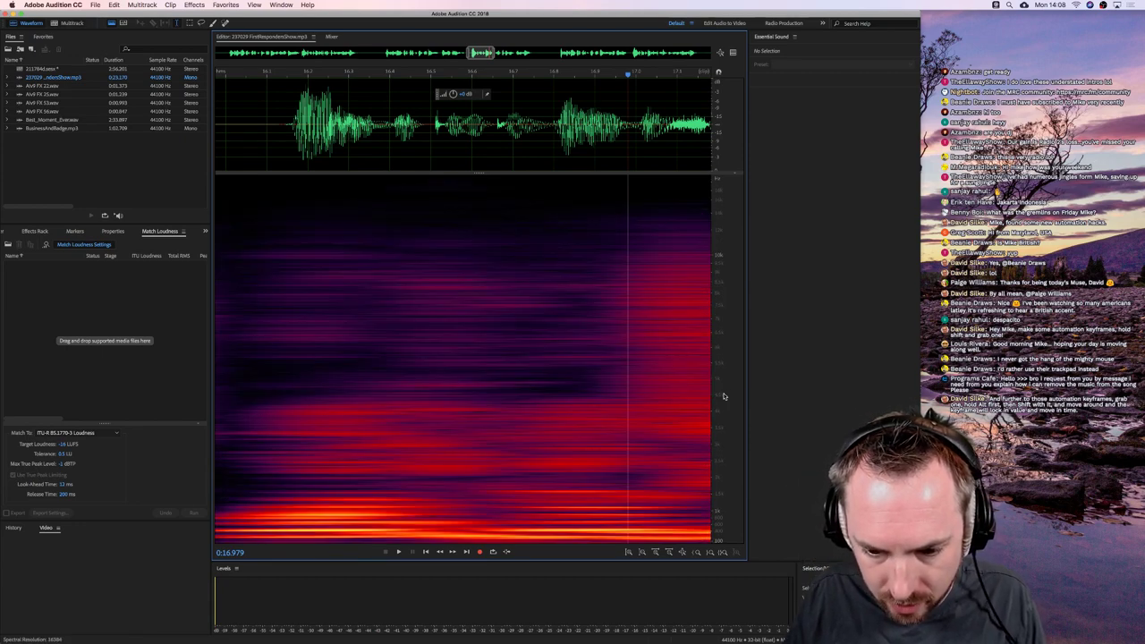
Decrease the spectrogram's spectral resolution to 64
key(shift+super+Down)
key(shift+super+Down)
key(shift+super+Down)
key(shift+super+Down)
key(shift+super+Down)
key(shift+super+Down)
key(shift+super+Down)
key(shift+super+Down)
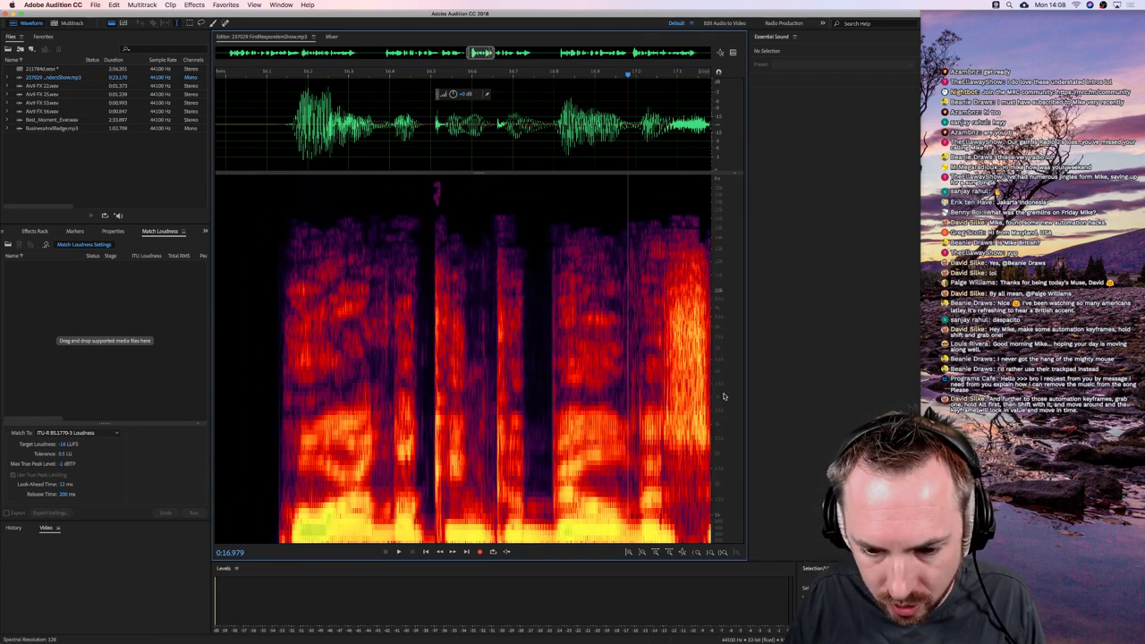
key(shift+super+Down)
Set the spectrogram's spectral resolution to 512
key(shift+super+Up)
key(shift+super+Up)
key(shift+super+Up)
key(shift+super+Up)
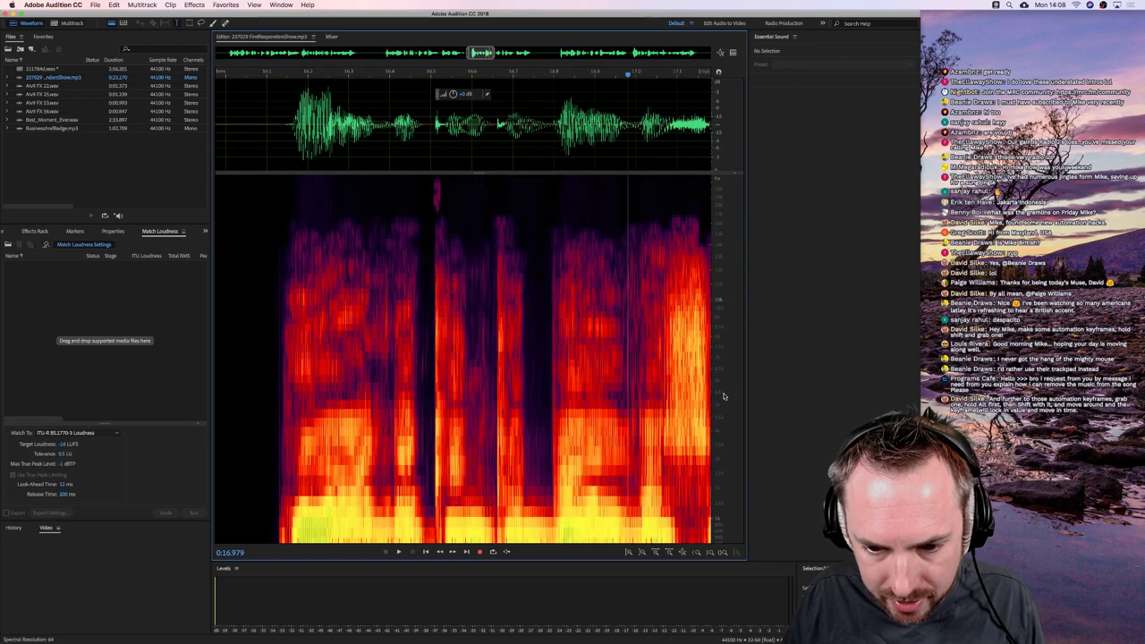
key(shift+super+Down)
key(shift+super+Up)
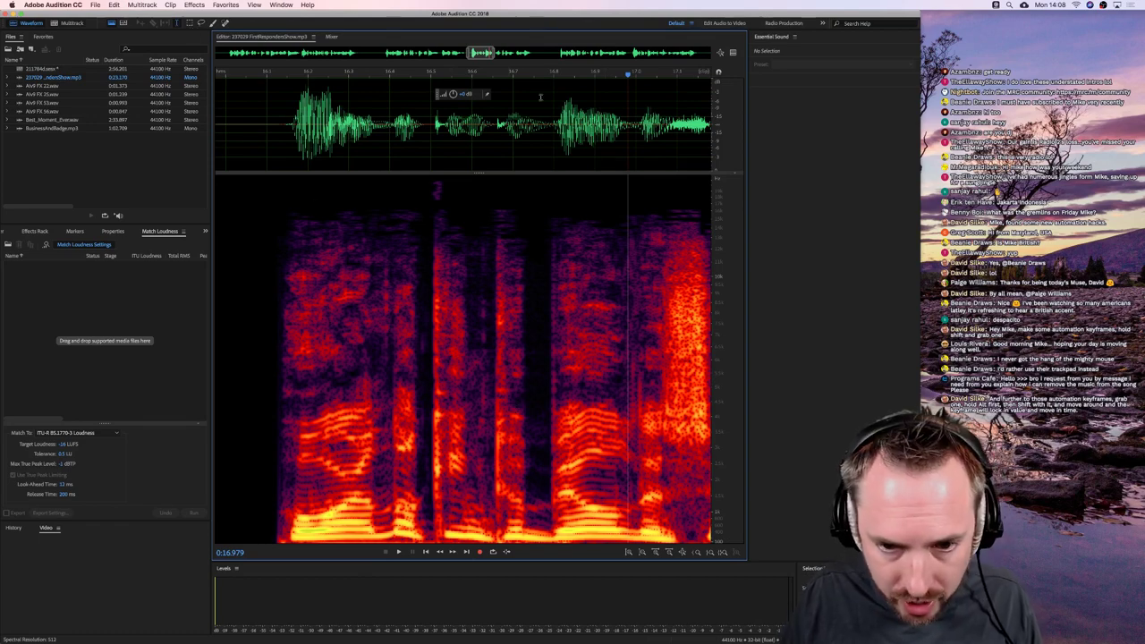
Display the waveform's amplitude ruler as percentages
scroll(526, 68, down, 5)
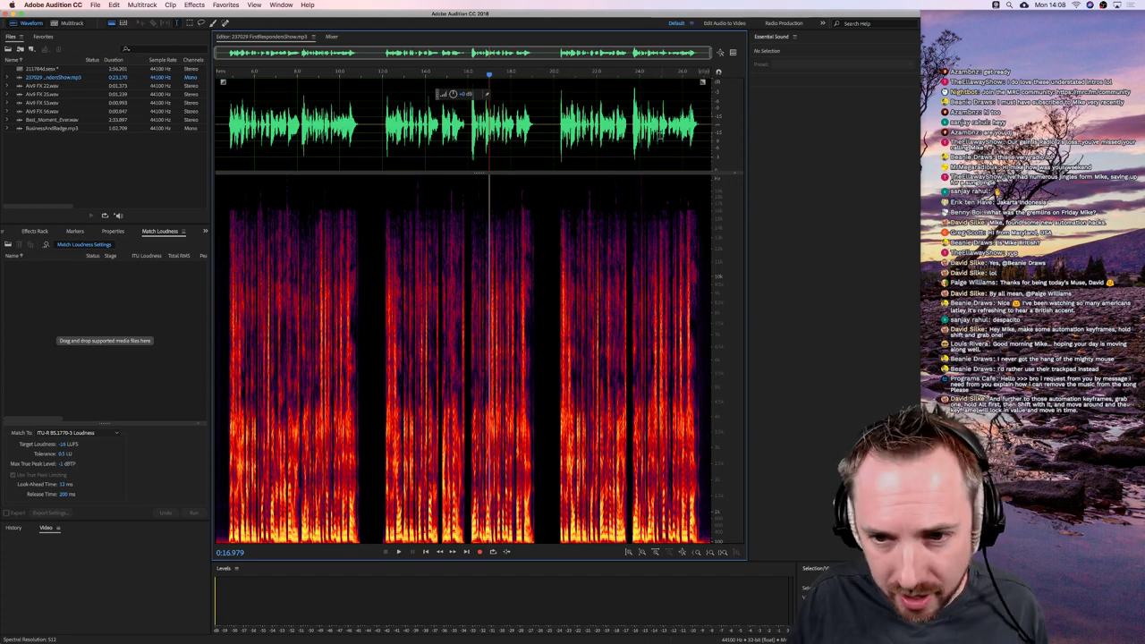
right_click(721, 115)
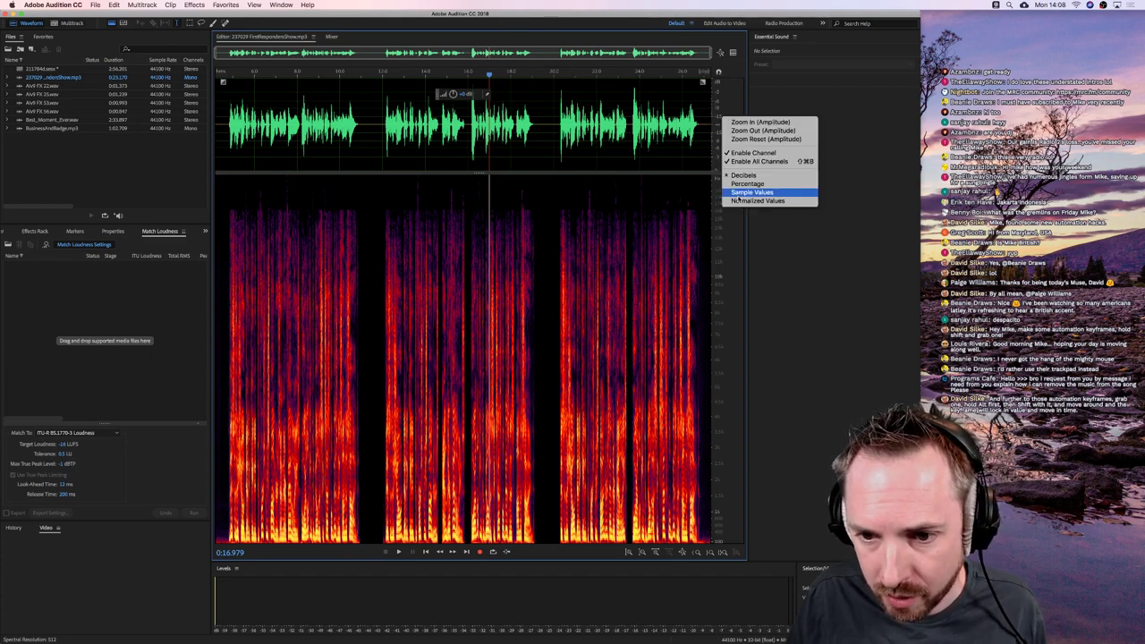
right_click(717, 105)
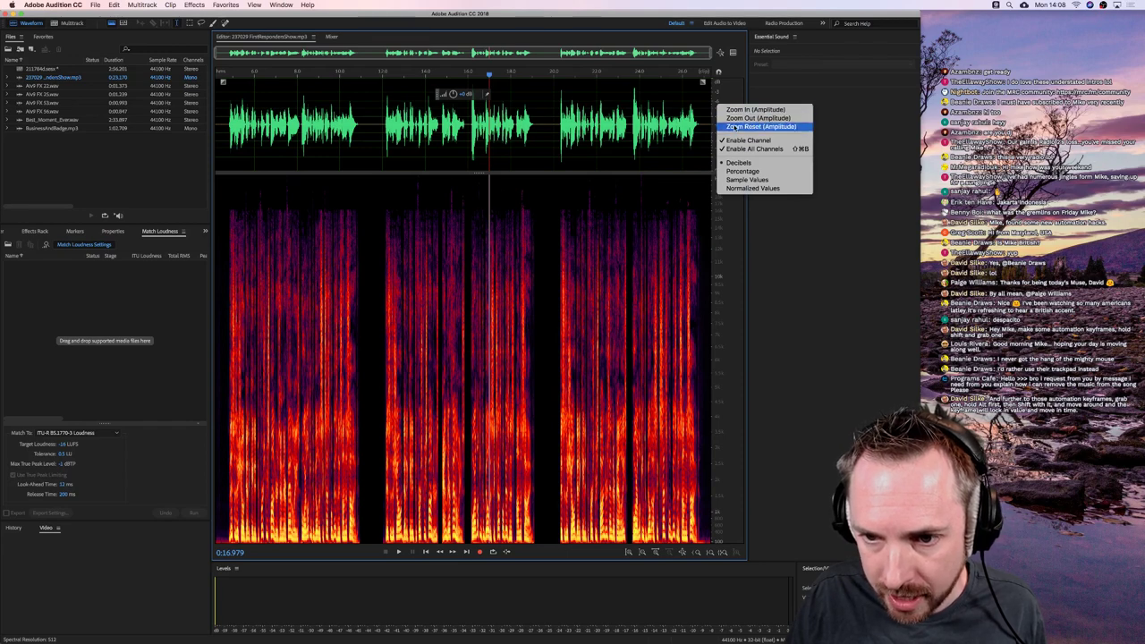
click(737, 172)
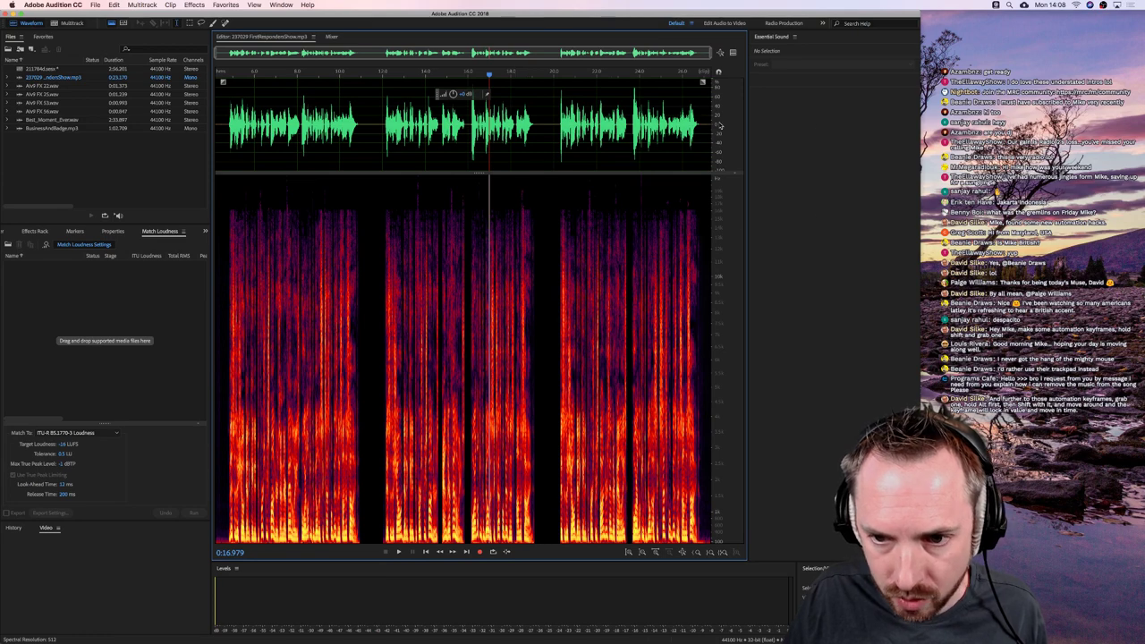
Switch the waveform's amplitude ruler to sample values and return it to decibels
right_click(721, 127)
click(748, 202)
right_click(722, 143)
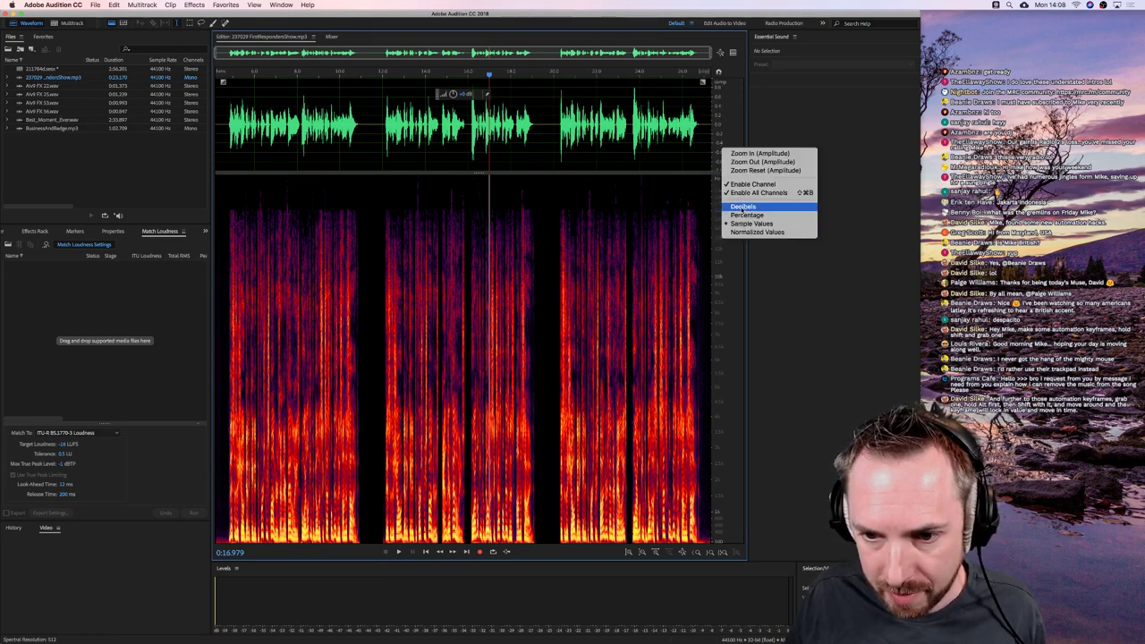
click(742, 211)
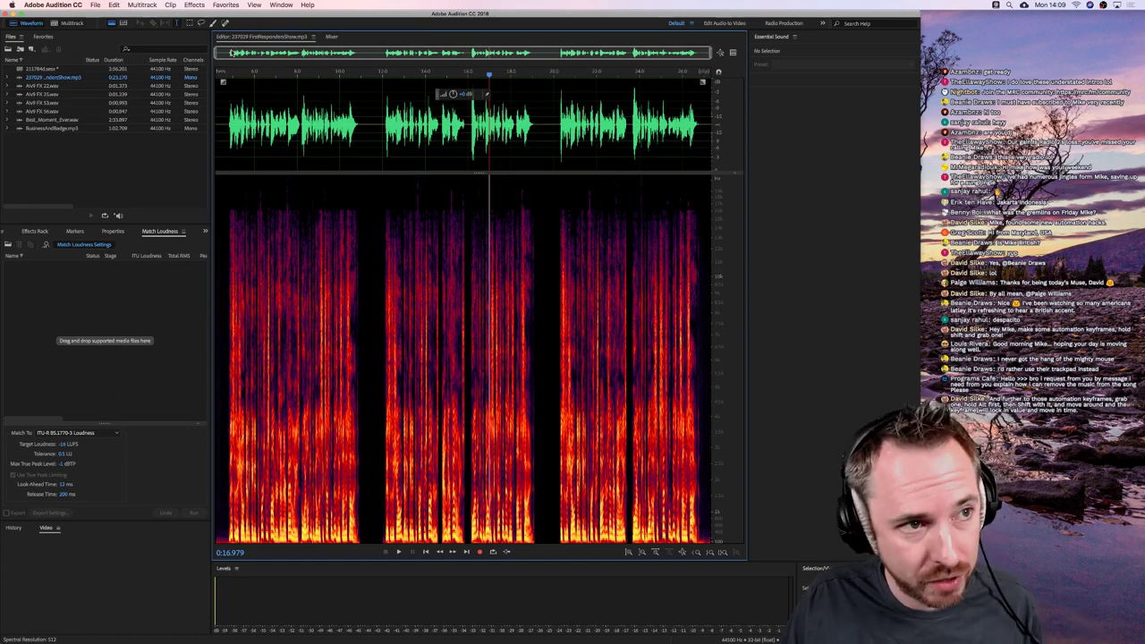
Review the available favorite effects, such as Normalize to -0.1 dB and Hard Limit to -0.1 dB, without applying any
click(226, 6)
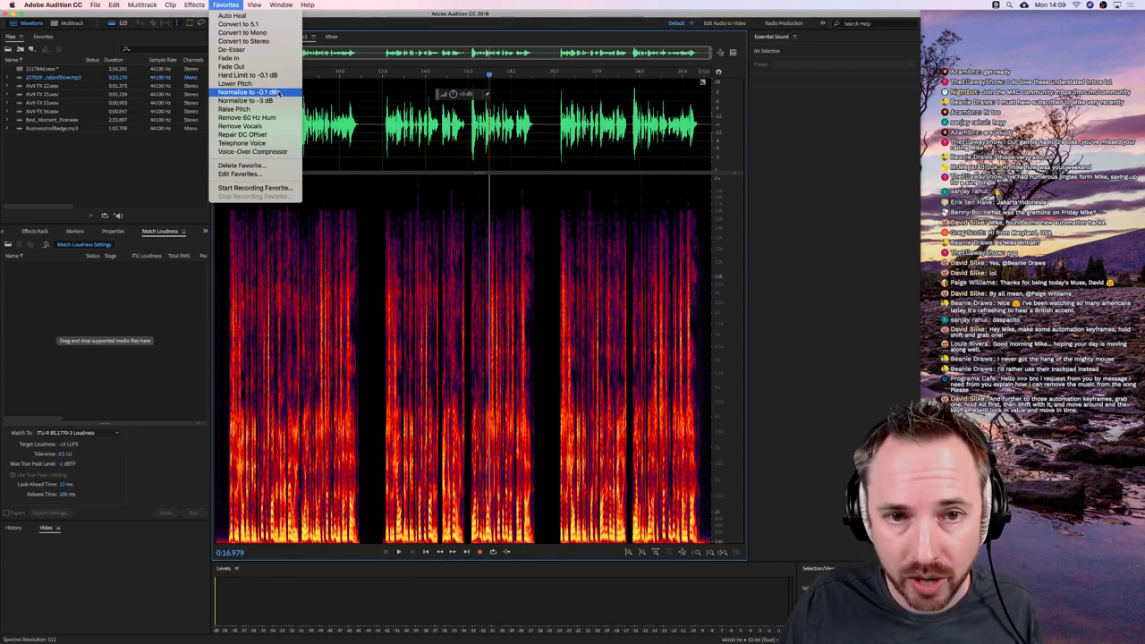
click(376, 109)
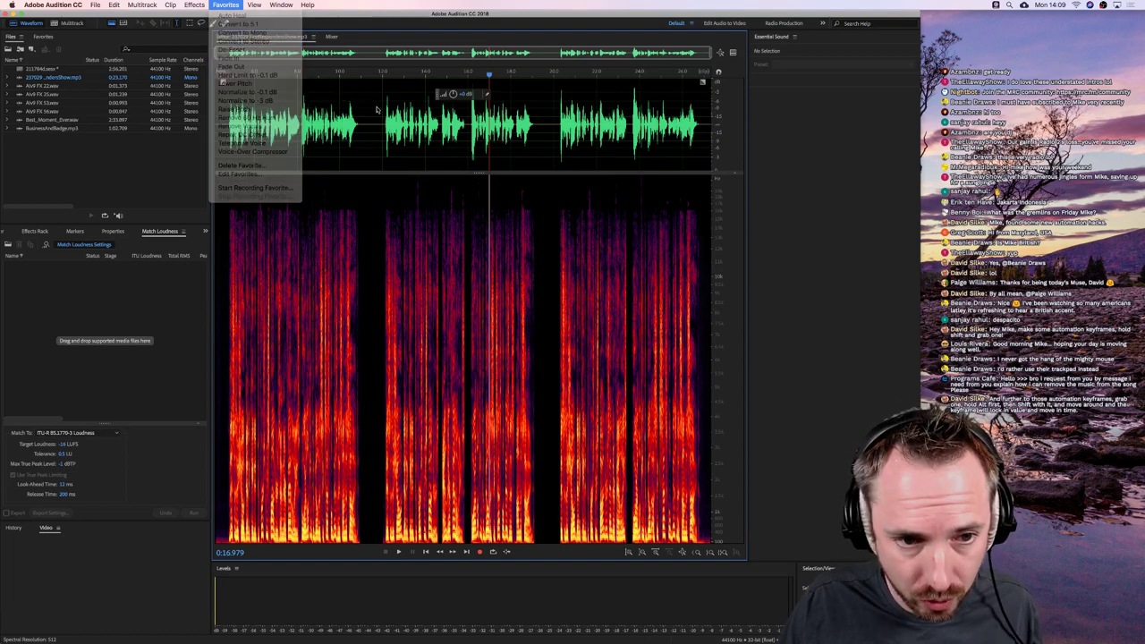
click(225, 4)
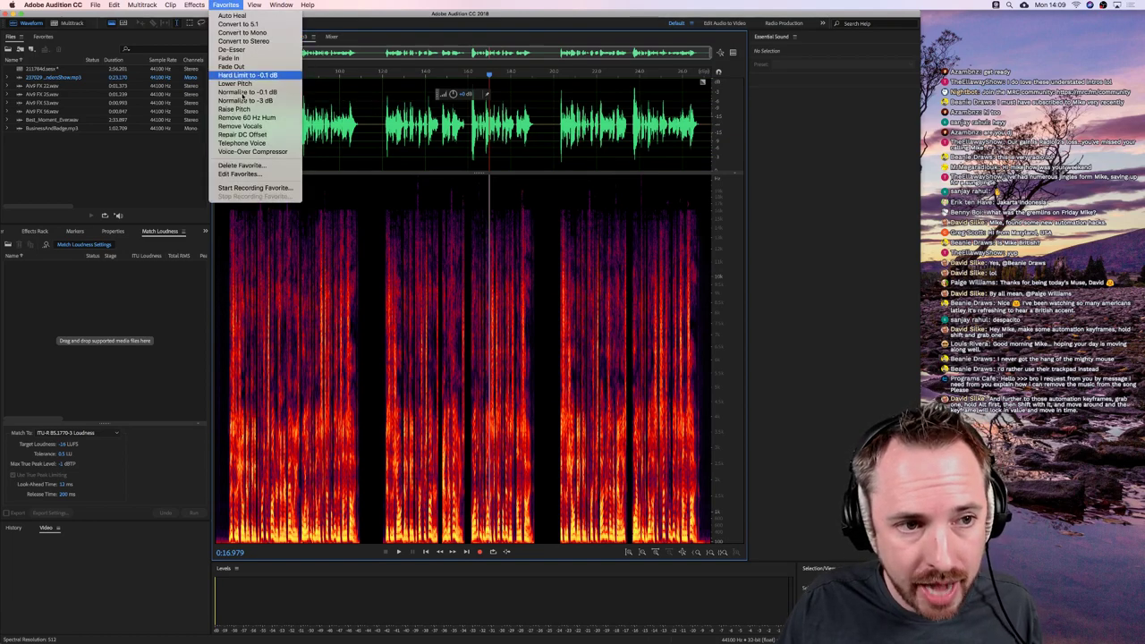
click(376, 109)
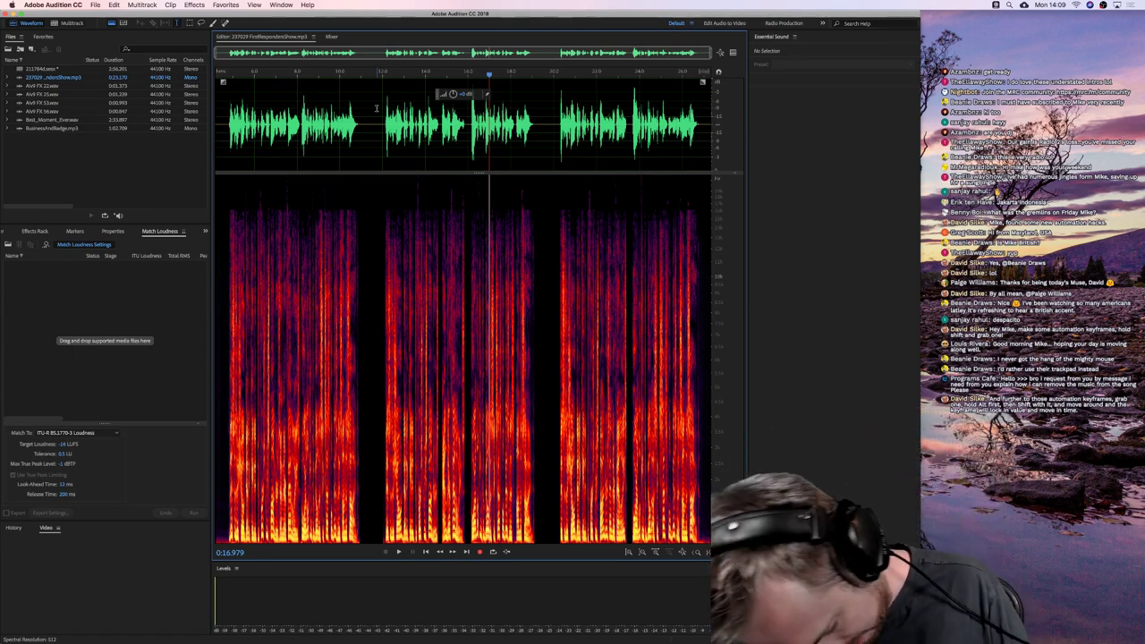
Bring up the keyboard shortcuts editor, preview the Avid Pro Tools layout preset and return to the Default Set
key(alt+k)
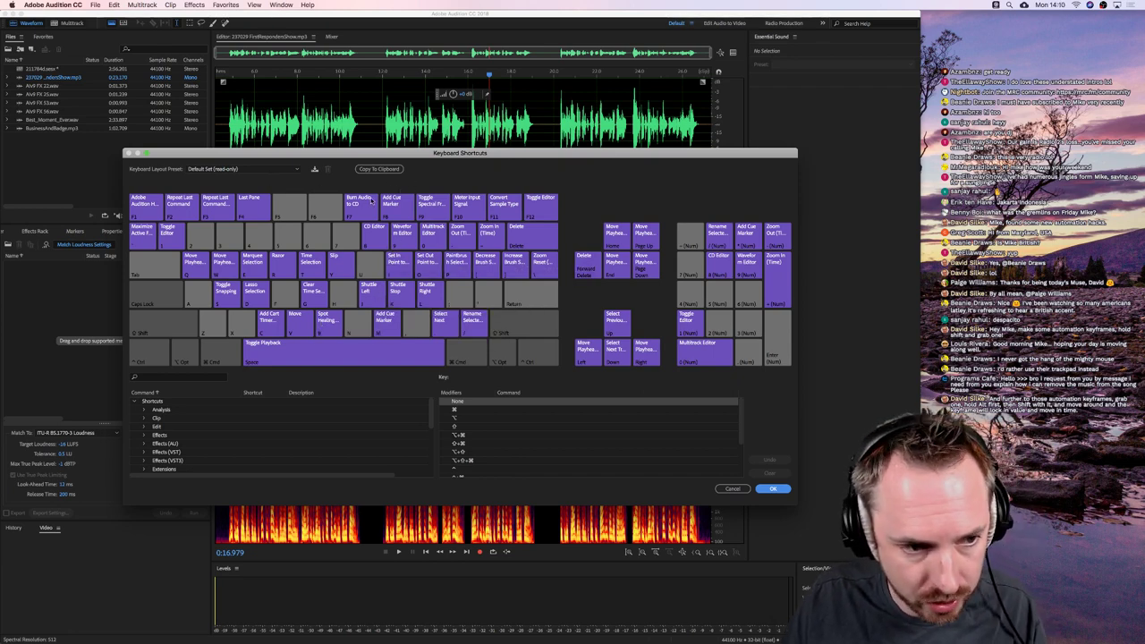
click(240, 169)
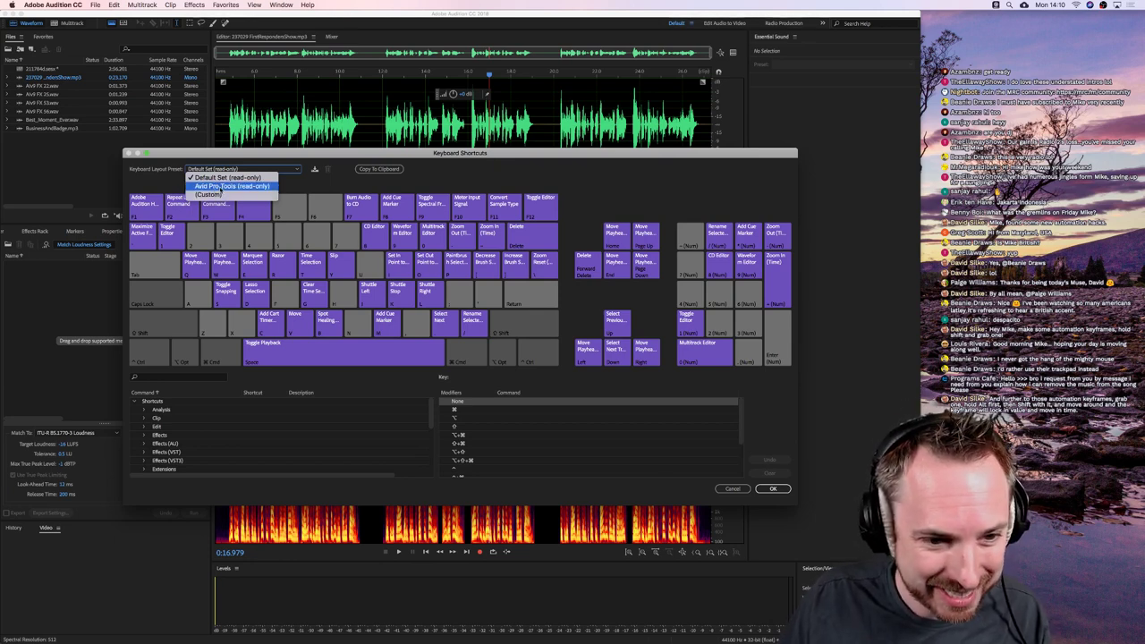
click(219, 186)
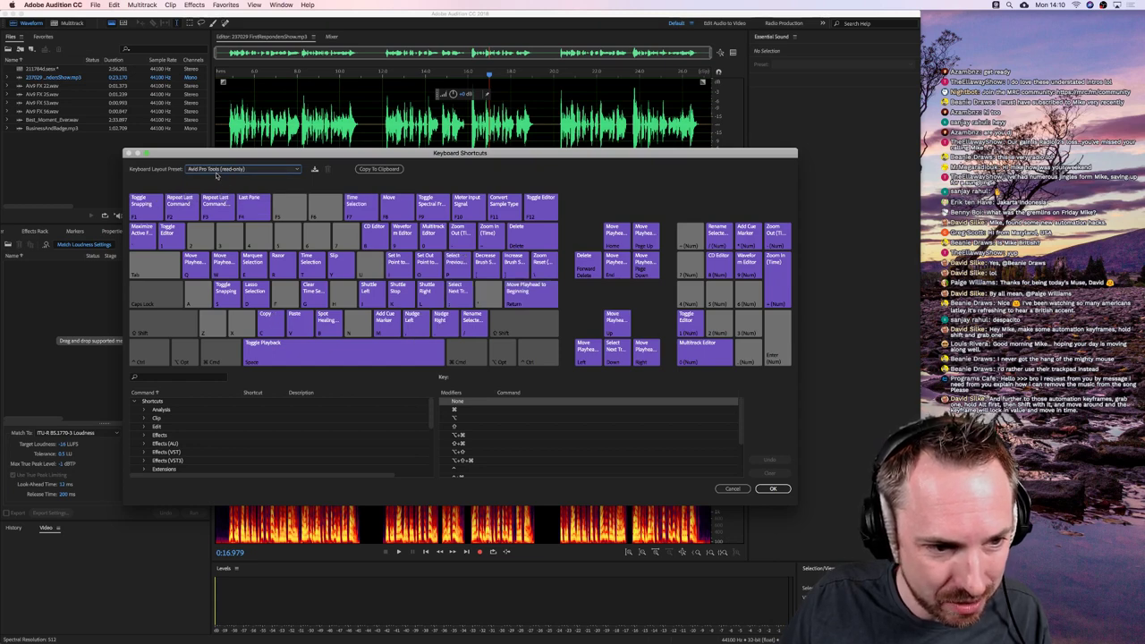
click(205, 171)
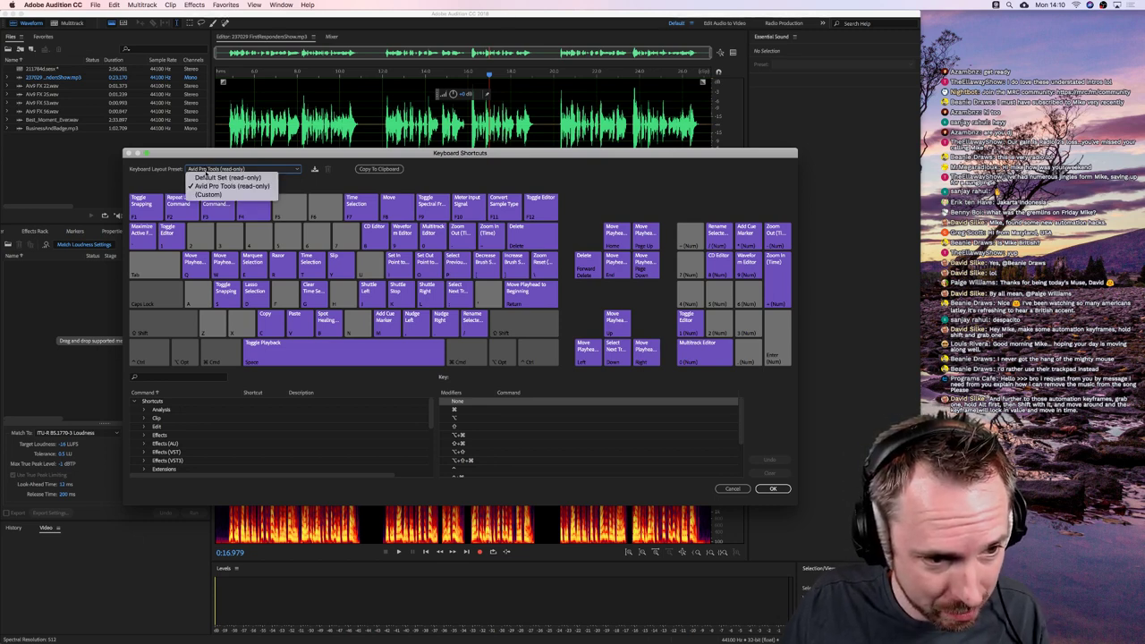
click(208, 179)
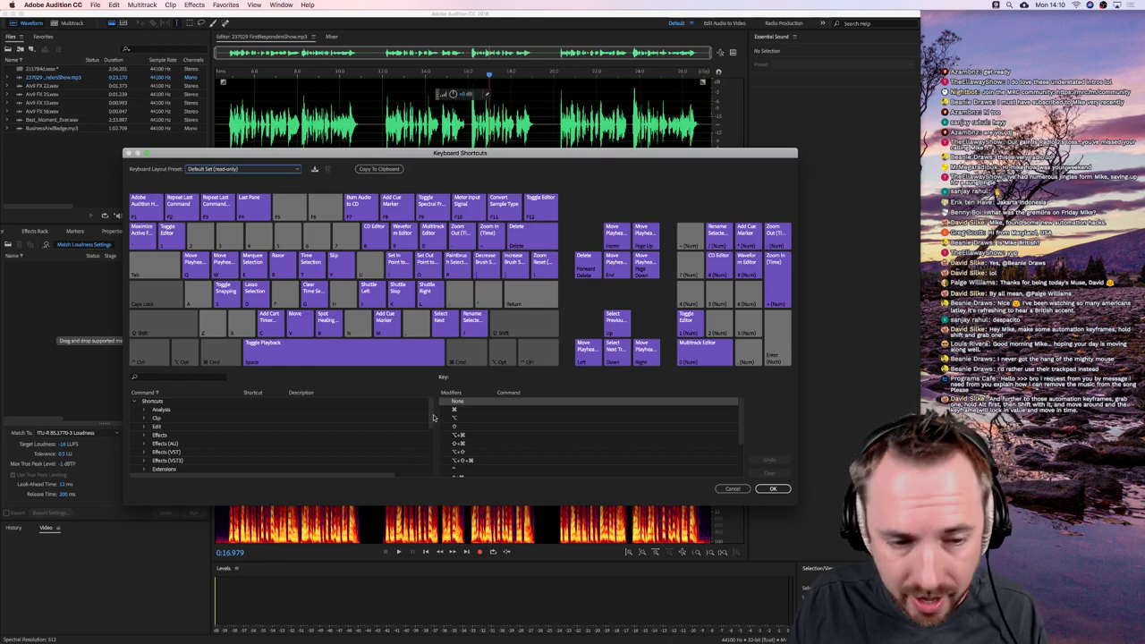
Find the Normalize to -0.1 dB favorite in the shortcut command list and look over the other command groups
scroll(217, 458, down, 3)
click(146, 454)
scroll(165, 440, down, 3)
scroll(177, 426, down, 2)
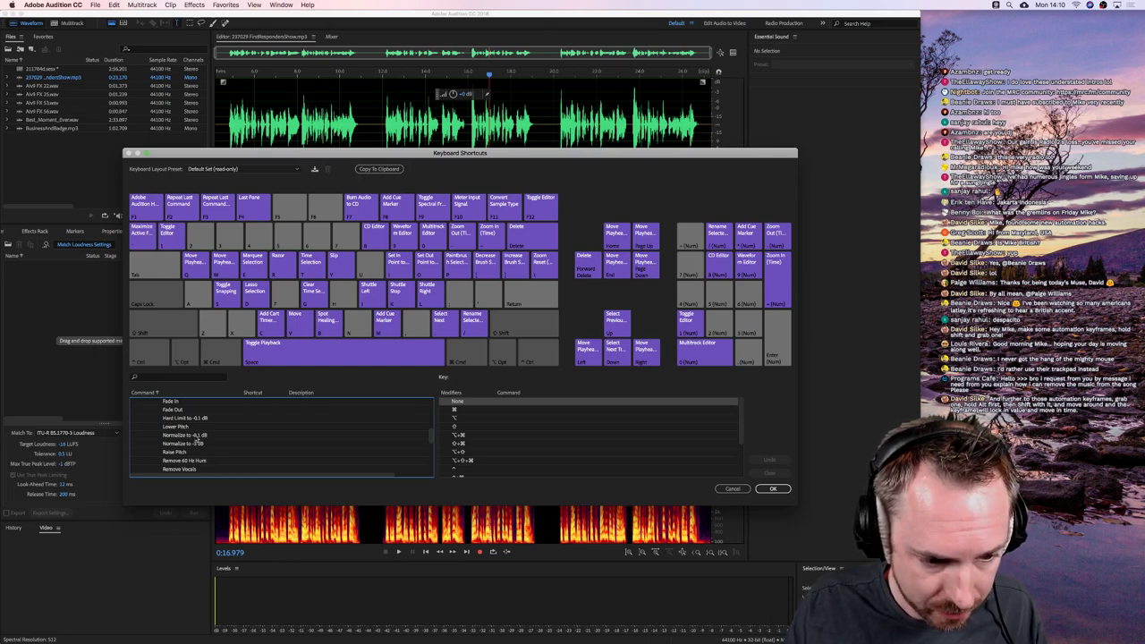
click(184, 437)
scroll(173, 439, up, 5)
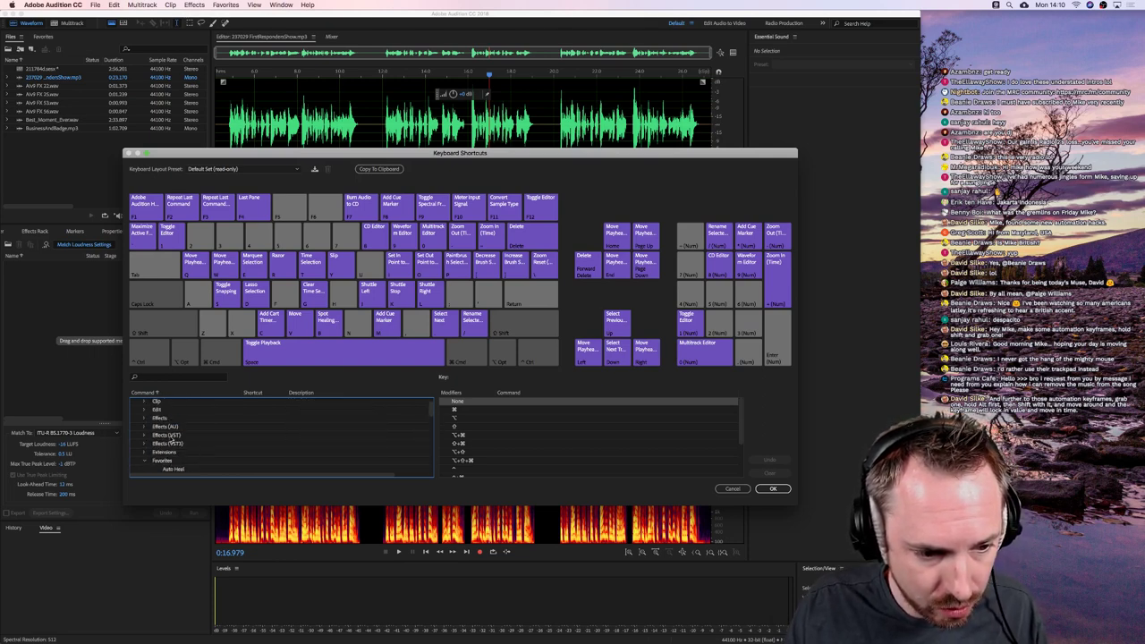
scroll(156, 409, down, 1)
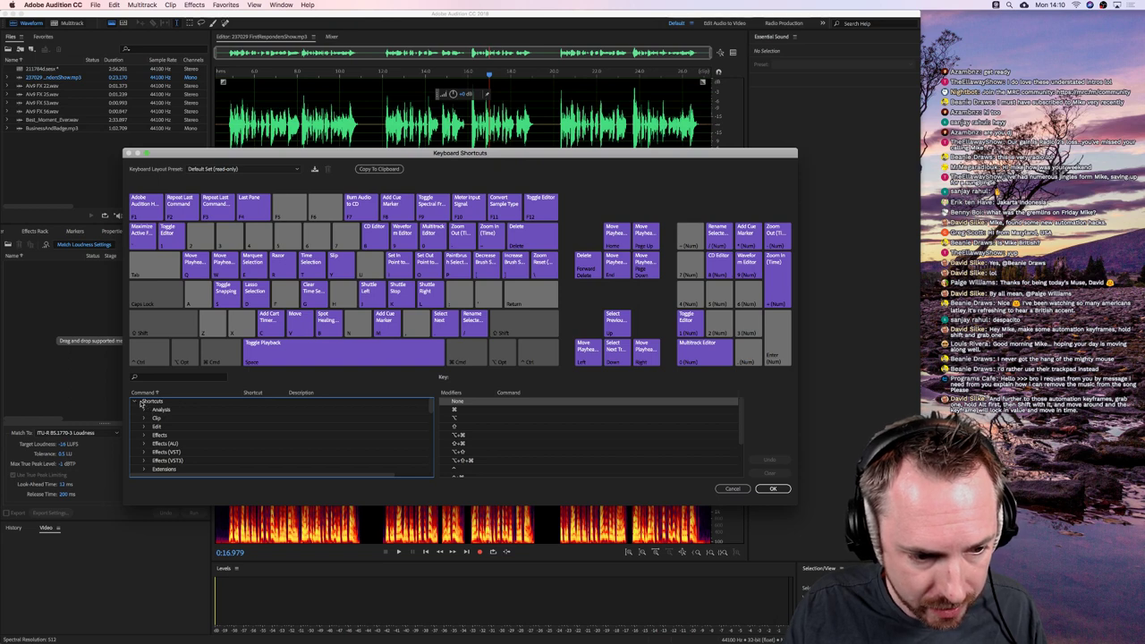
Assign N as the keyboard shortcut for the Normalize to -0.1 dB favorite
scroll(152, 418, down, 5)
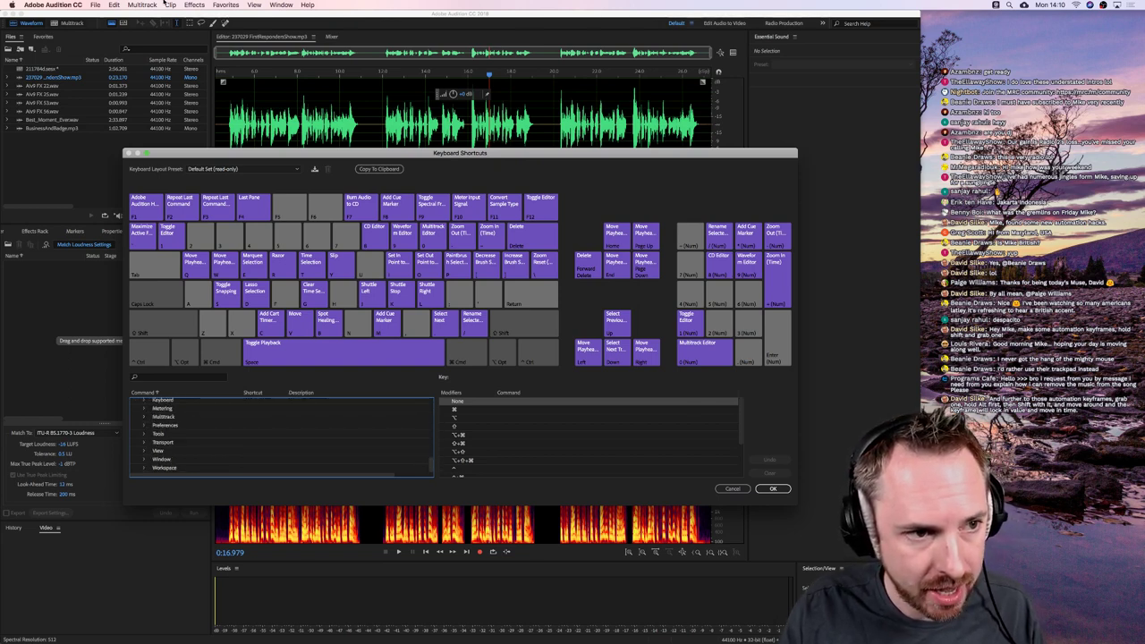
scroll(166, 455, up, 6)
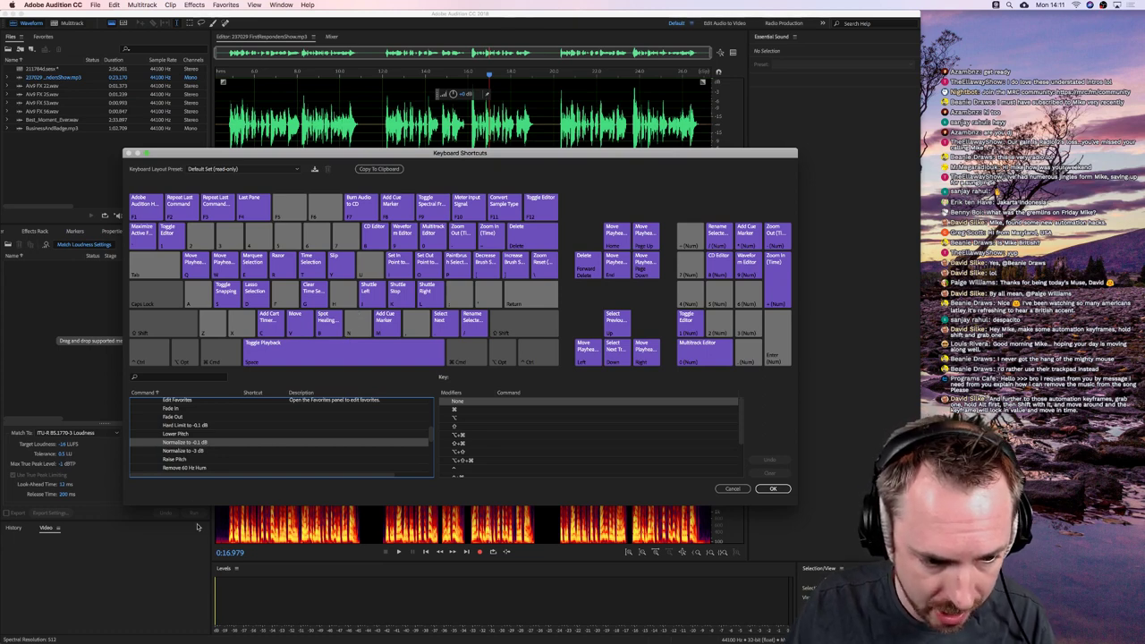
click(249, 443)
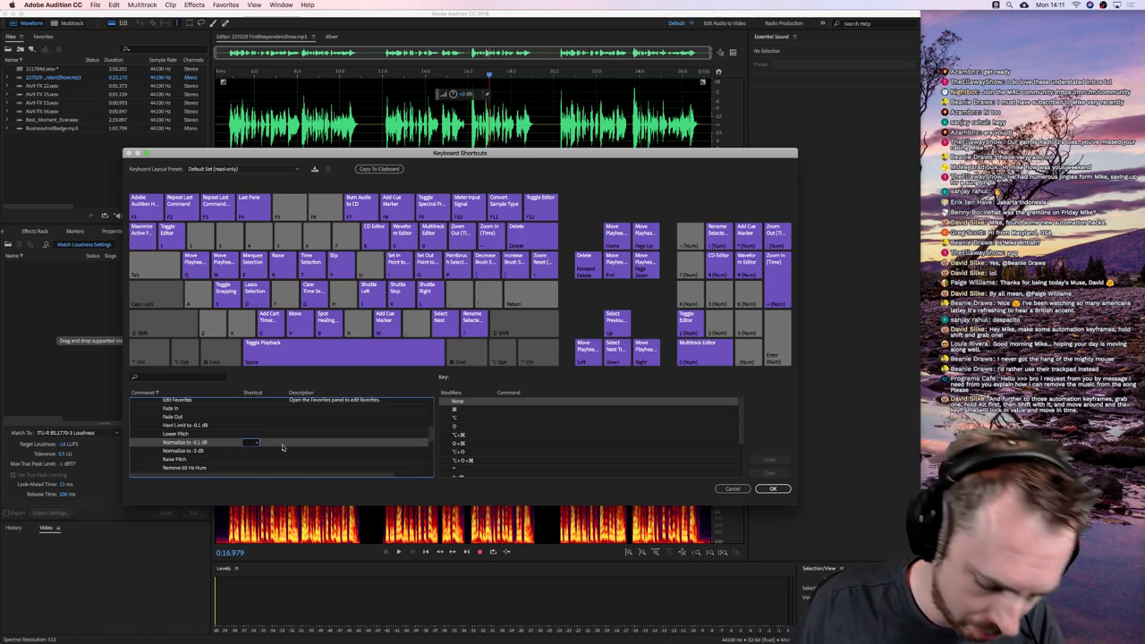
key(n)
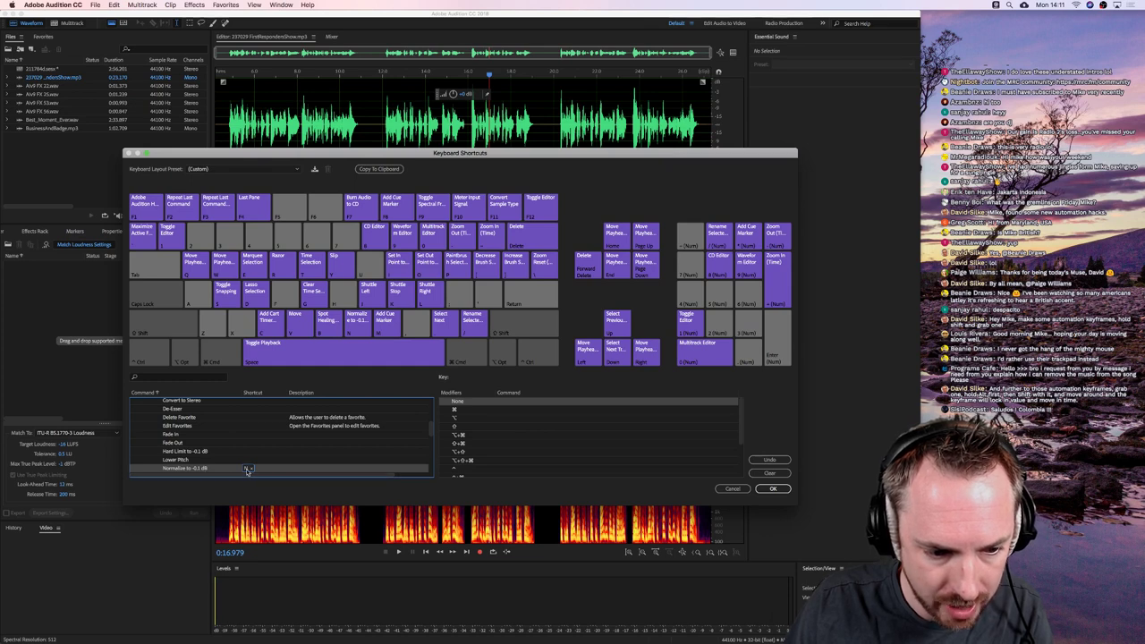
Try assigning R as the keyboard shortcut for the Raise Pitch favorite and undo that assignment
scroll(234, 457, down, 1)
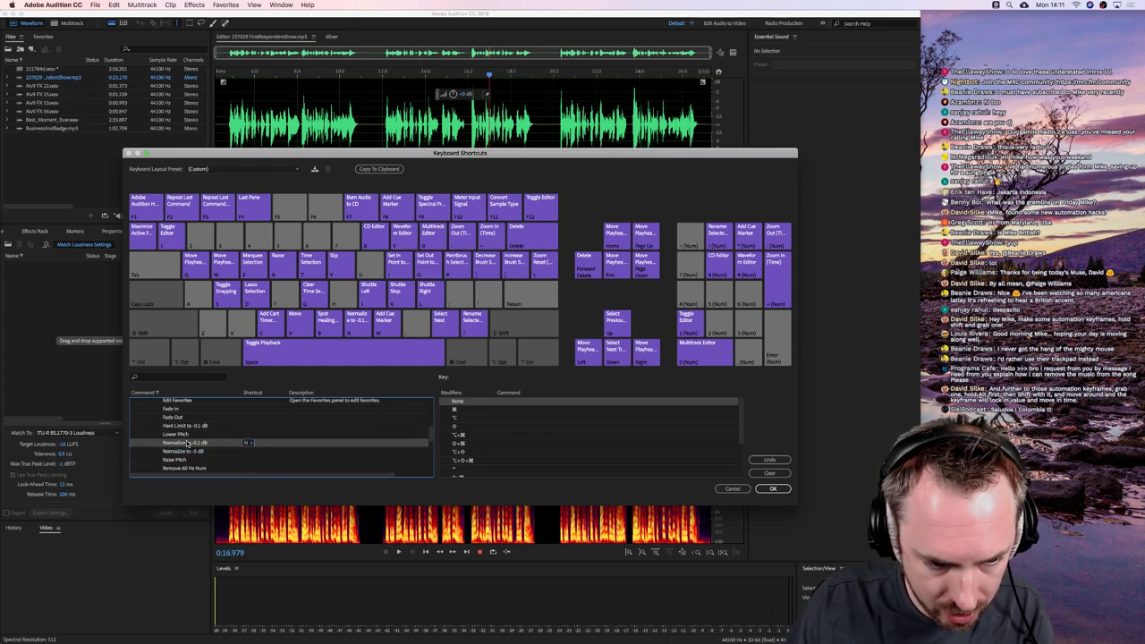
click(247, 461)
click(248, 461)
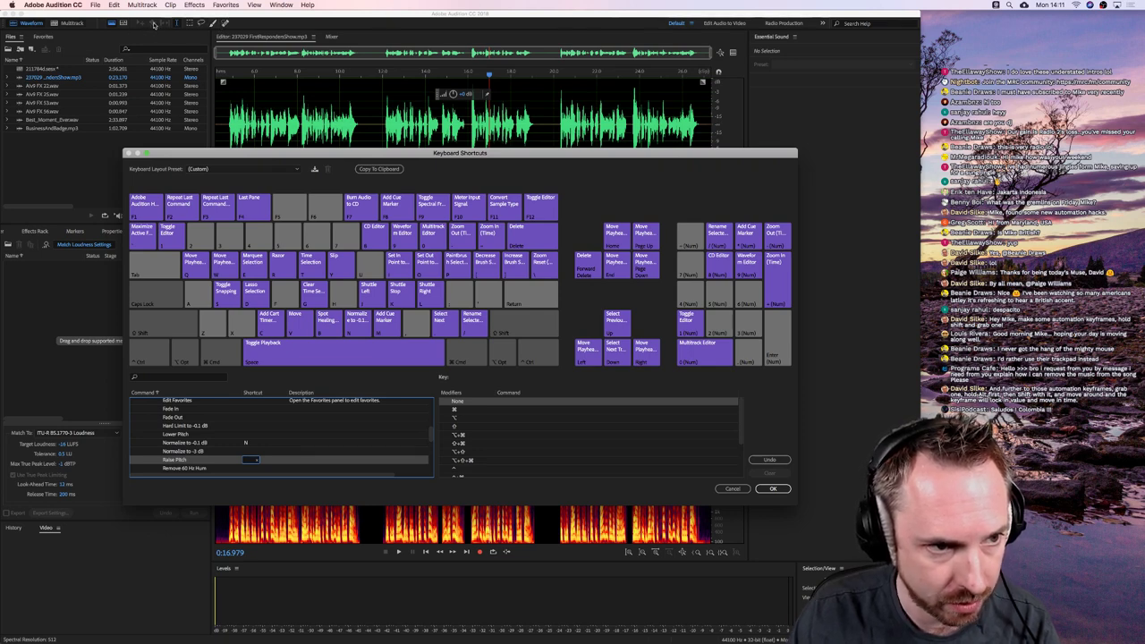
key(r)
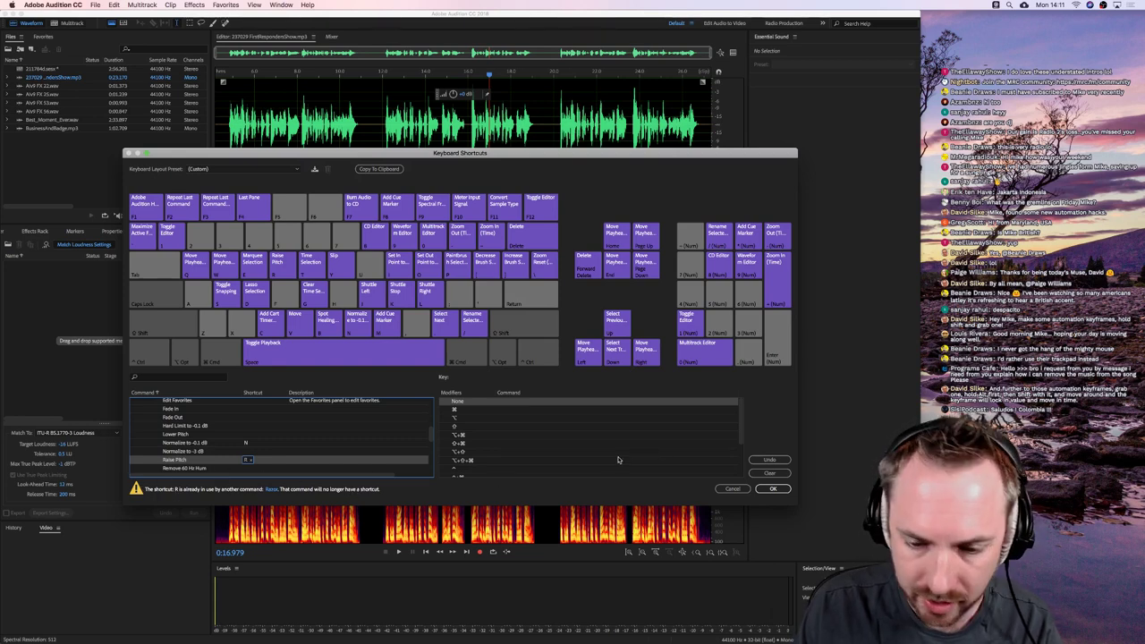
click(769, 460)
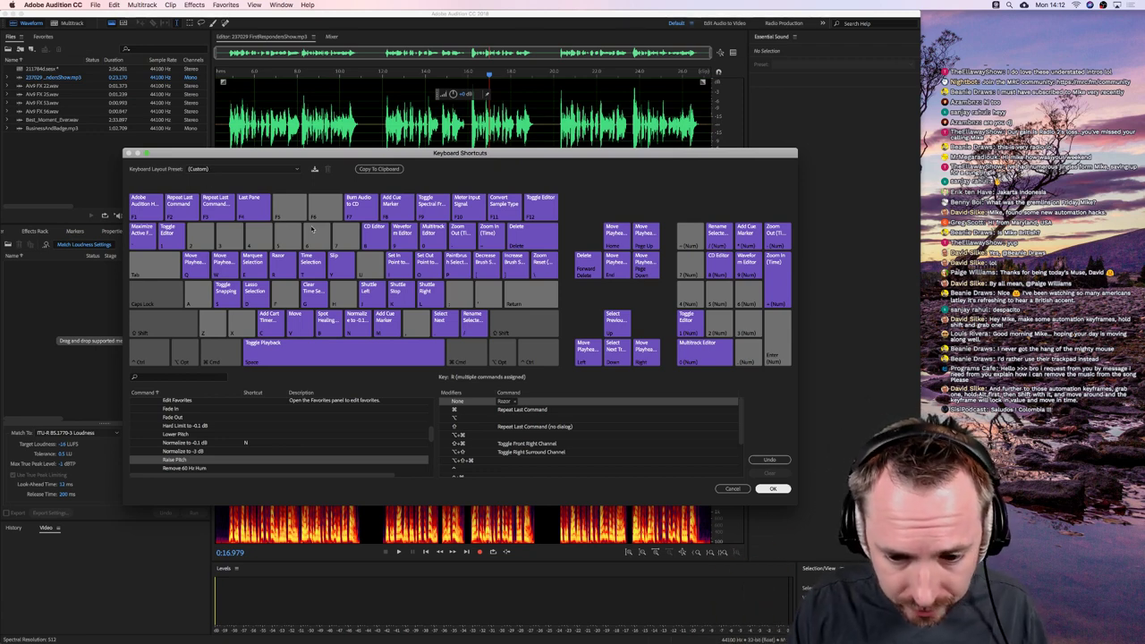
Save the custom keyboard layout as a preset named with the owner's first name followed by "Awesome Keyboard Shortcuts"
click(315, 171)
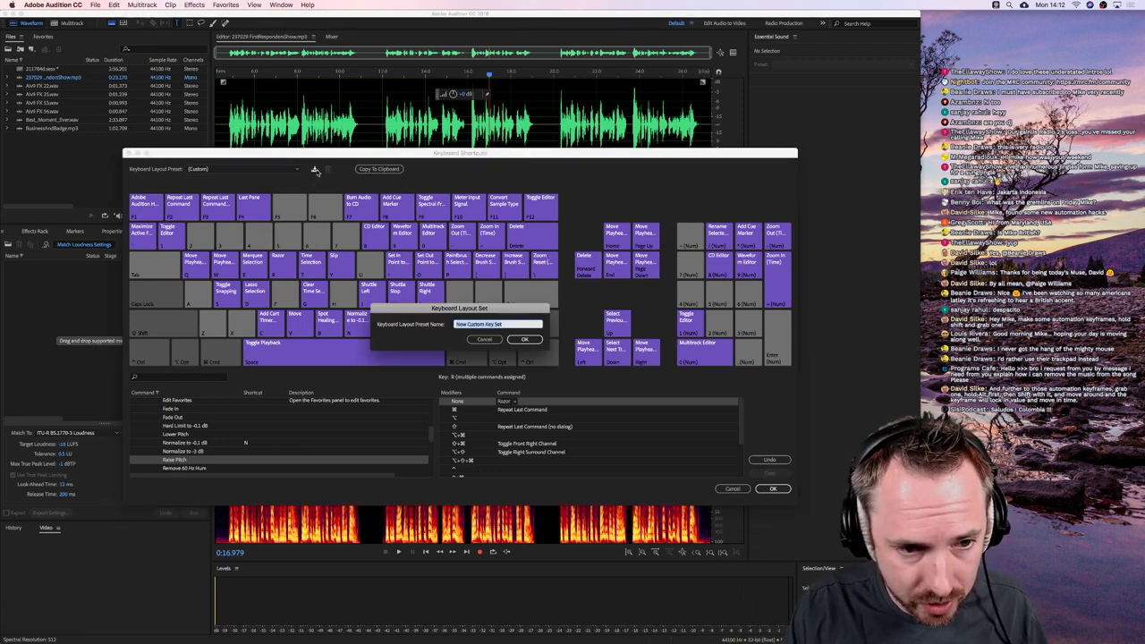
text(M)
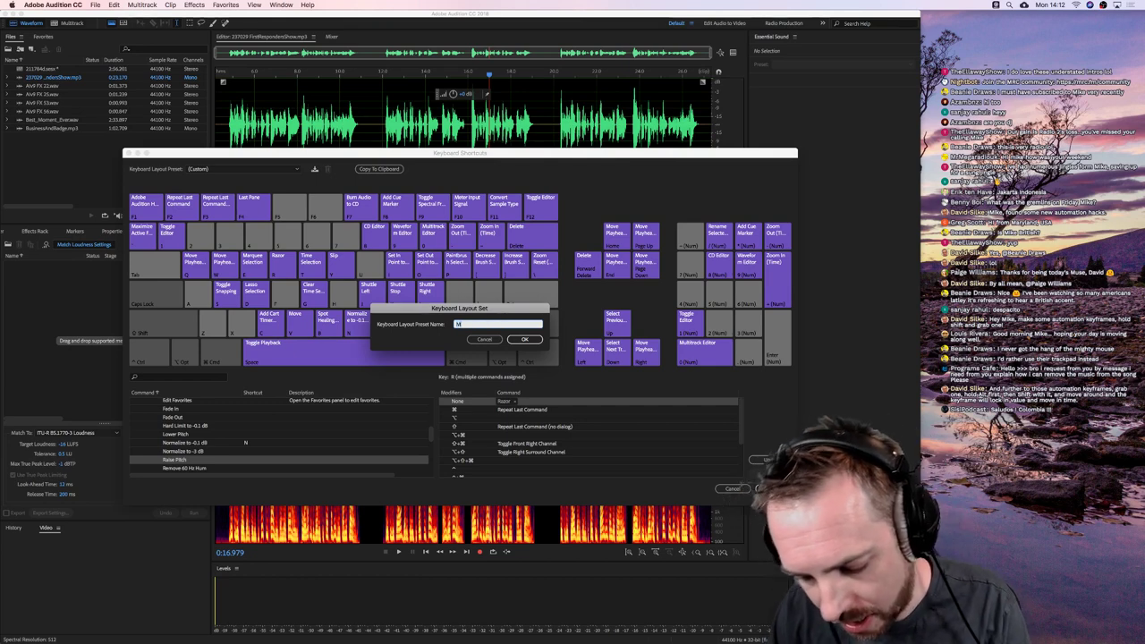
text(ike's Awesome)
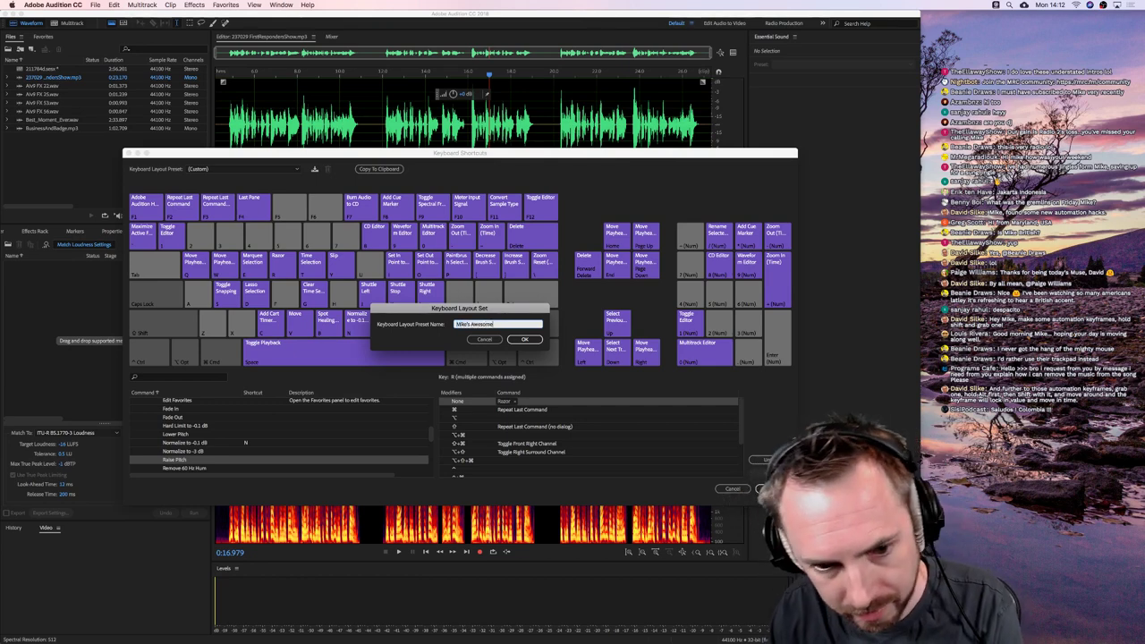
text( Keyboard Sh)
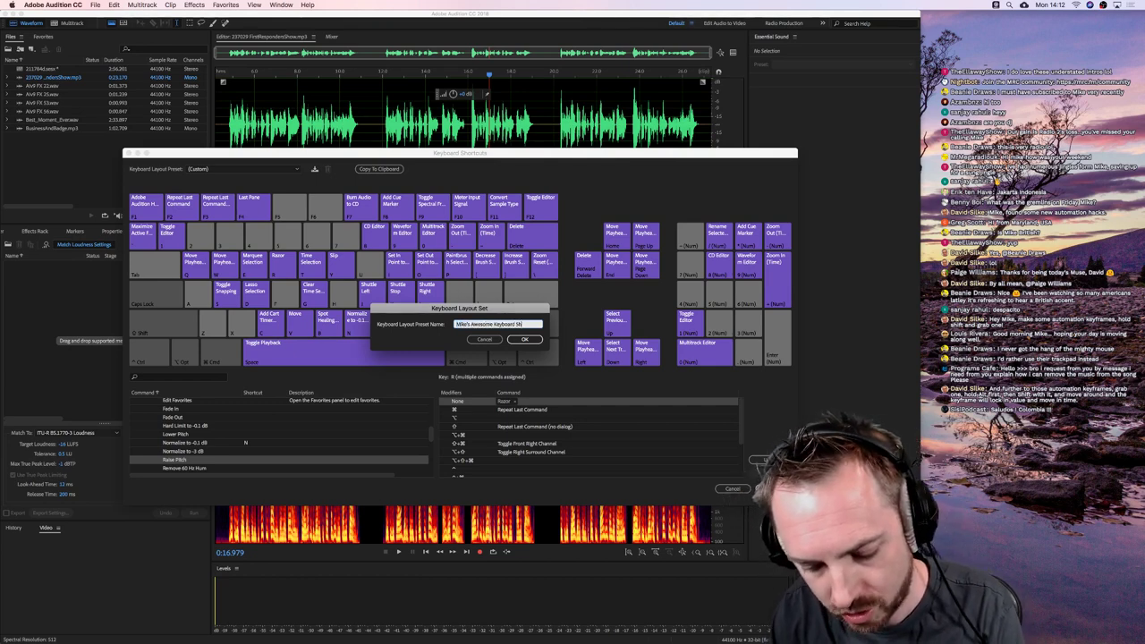
text(ortcuts)
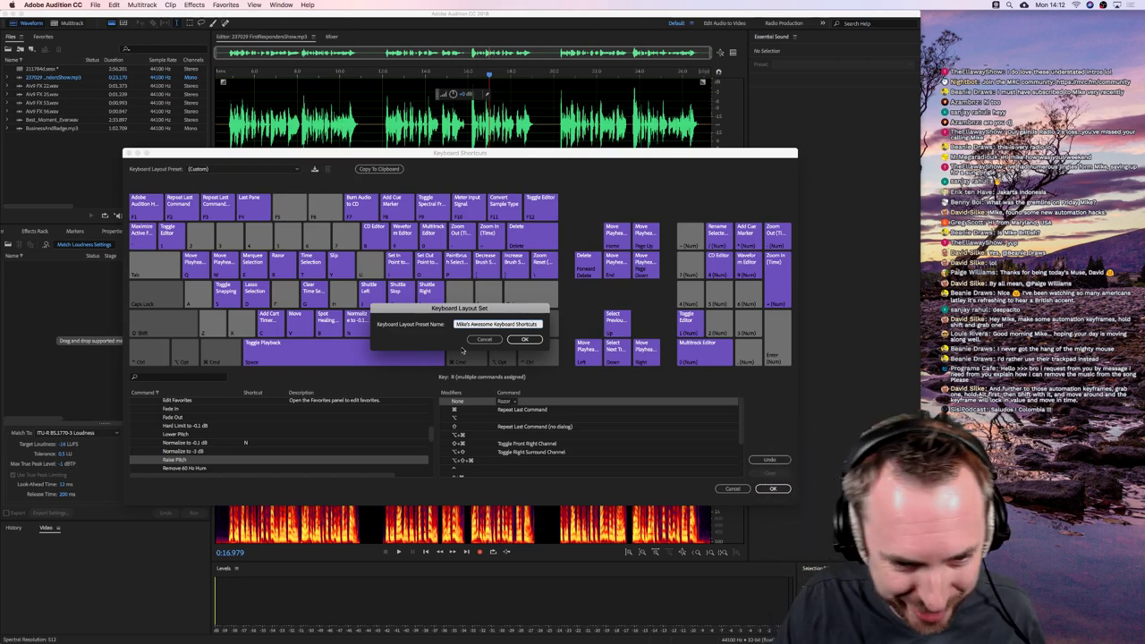
click(514, 341)
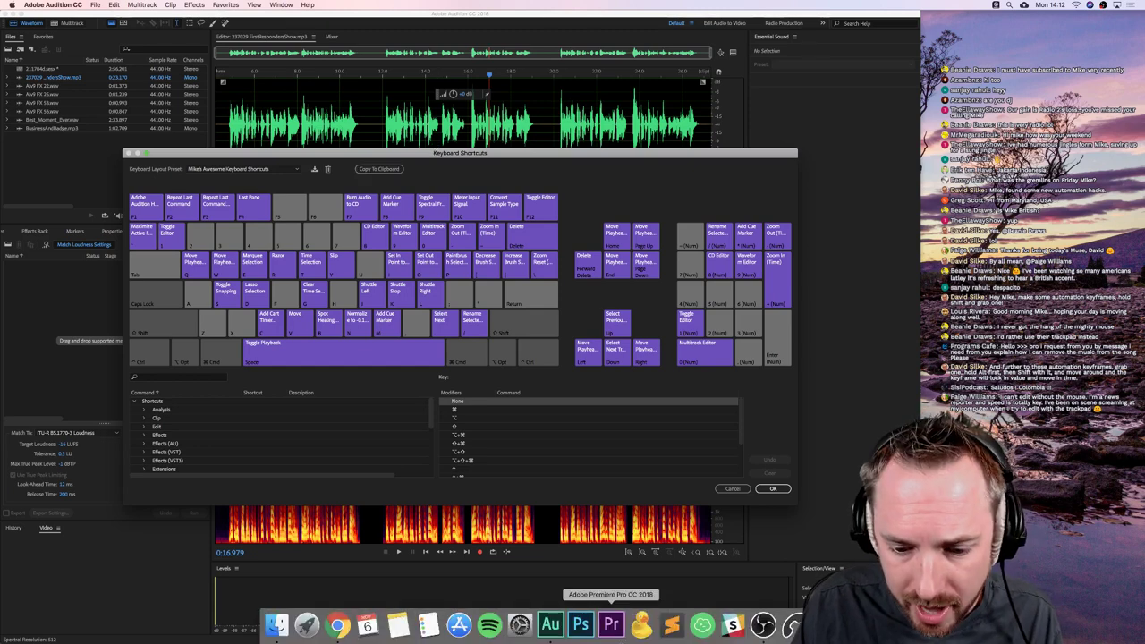
Switch to Sublime Text and paste the copied shortcut list into the untitled document
click(670, 623)
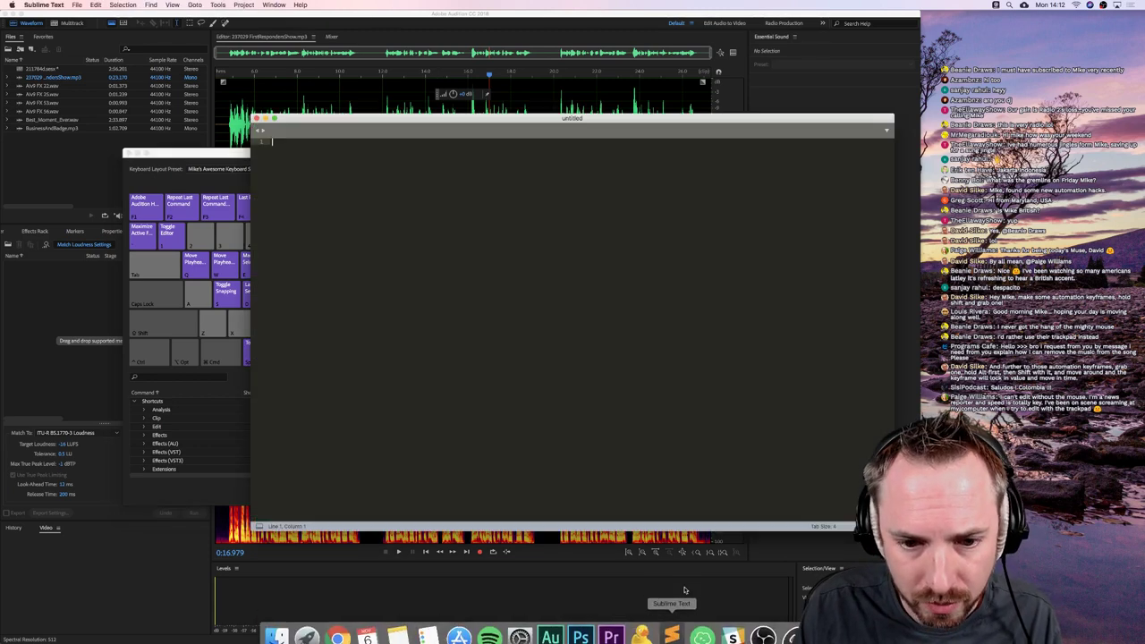
right_click(296, 161)
click(313, 195)
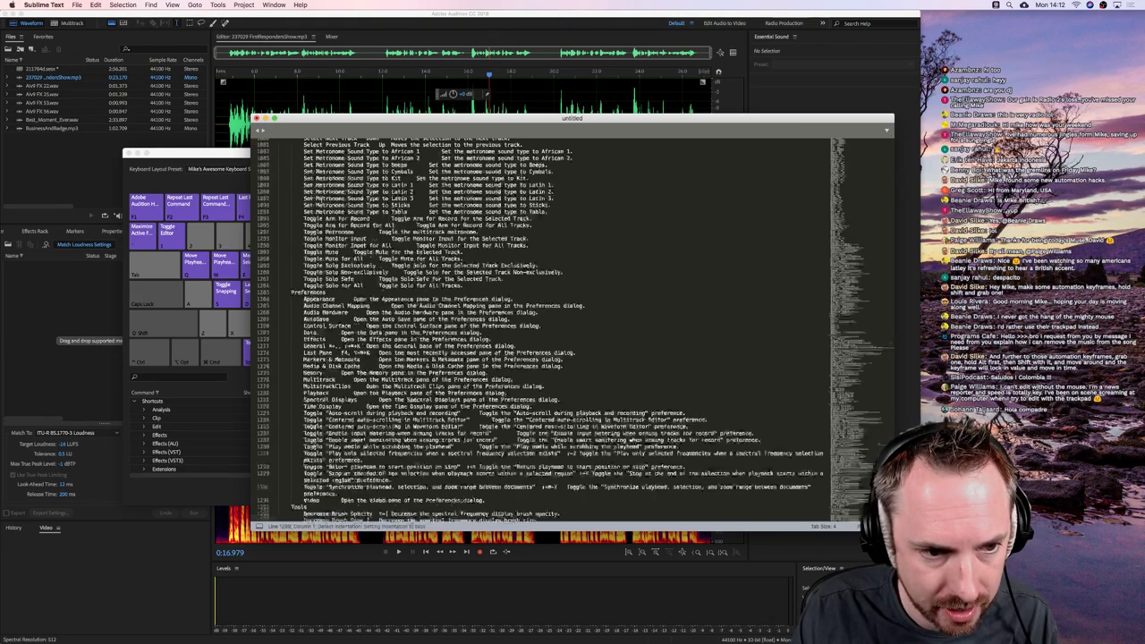
Look through the whole pasted shortcut list, from the Analysis and Clip commands to the effects, favorites and preferences entries
scroll(546, 326, up, 20)
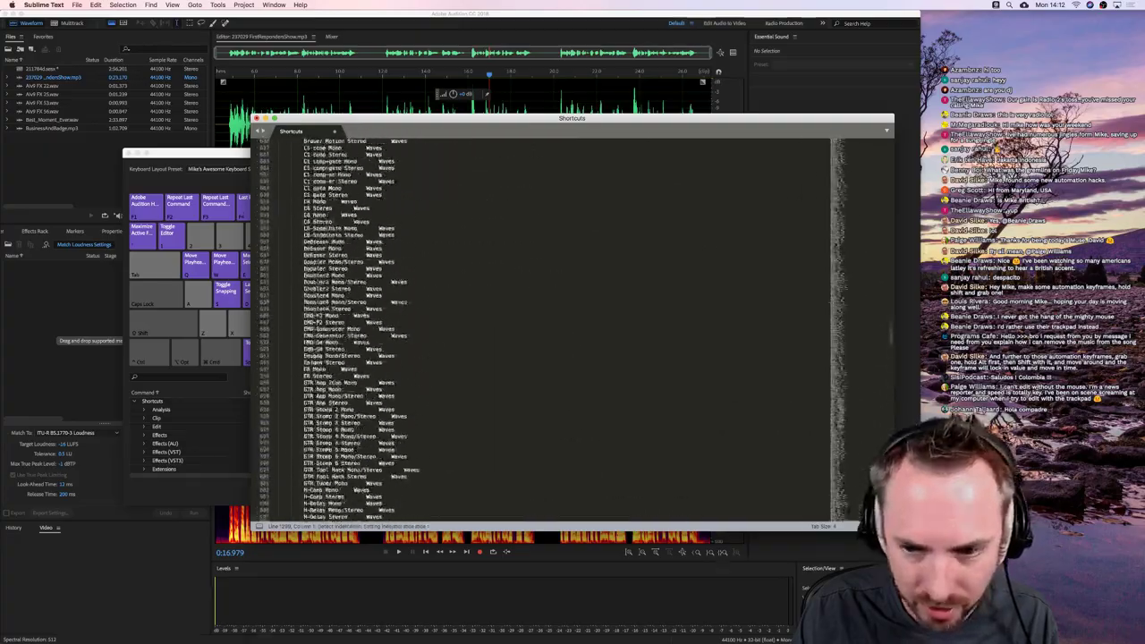
scroll(545, 326, down, 20)
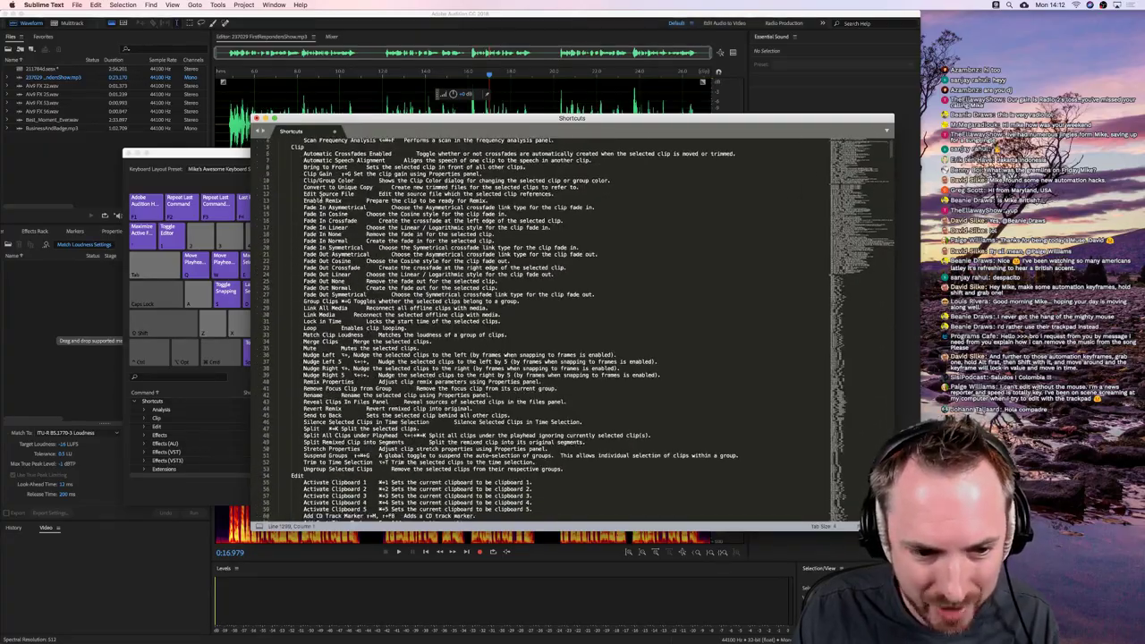
scroll(545, 326, down, 20)
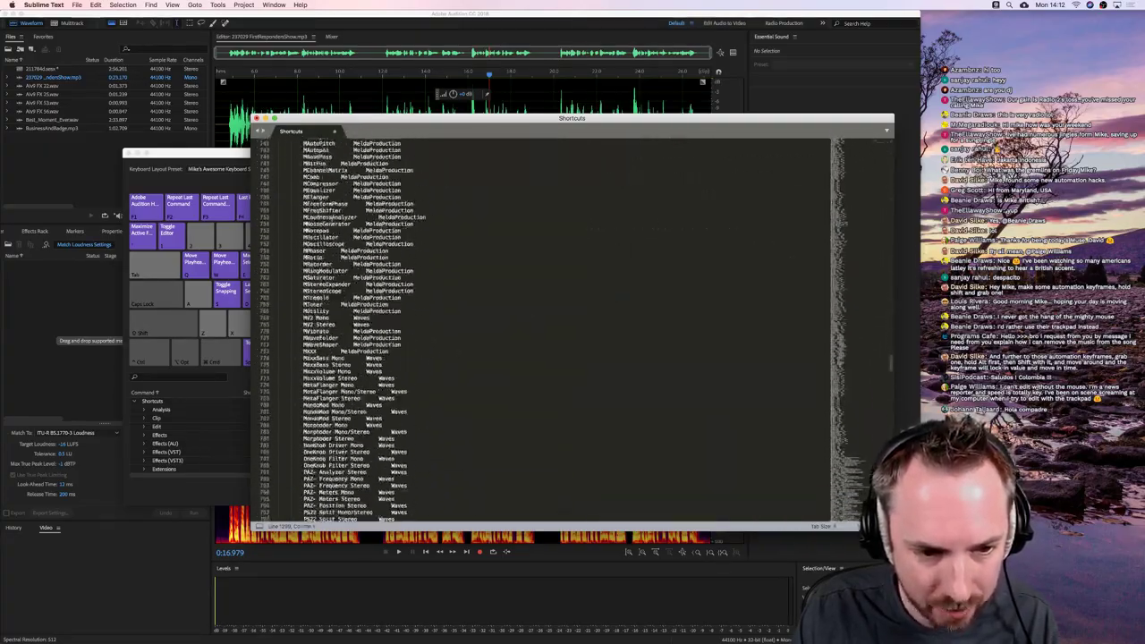
scroll(545, 327, down, 3)
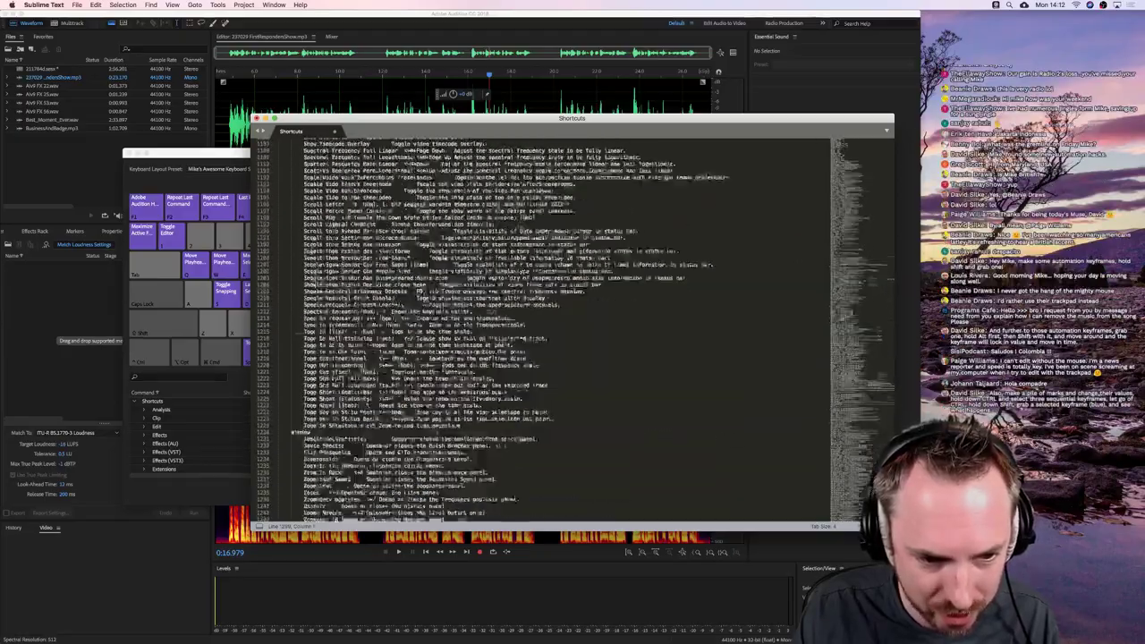
scroll(545, 326, up, 20)
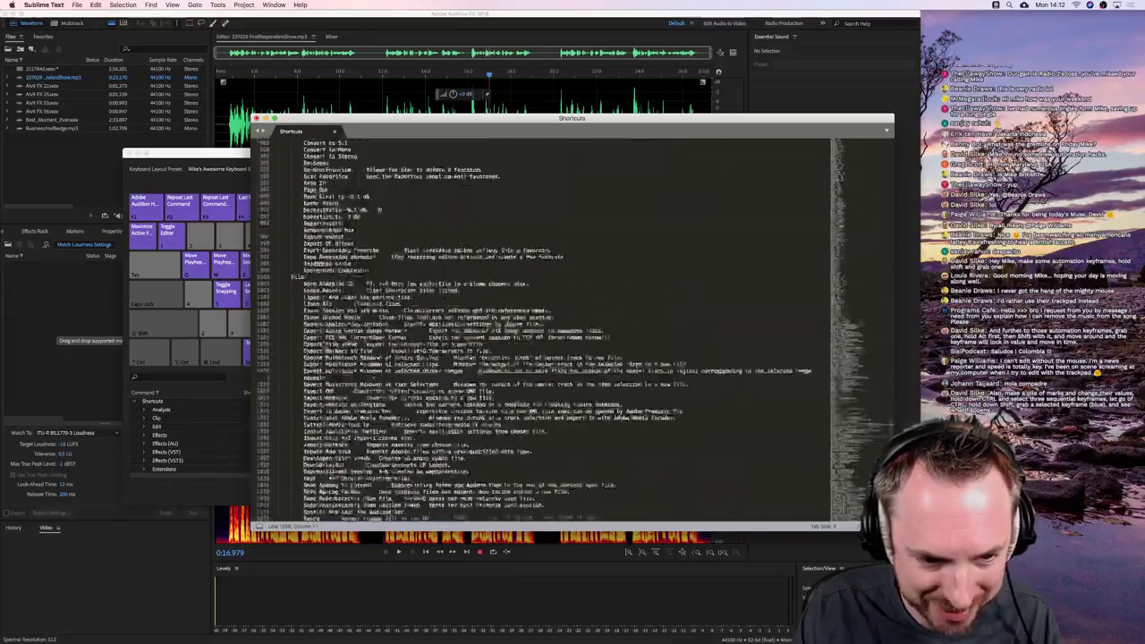
click(209, 155)
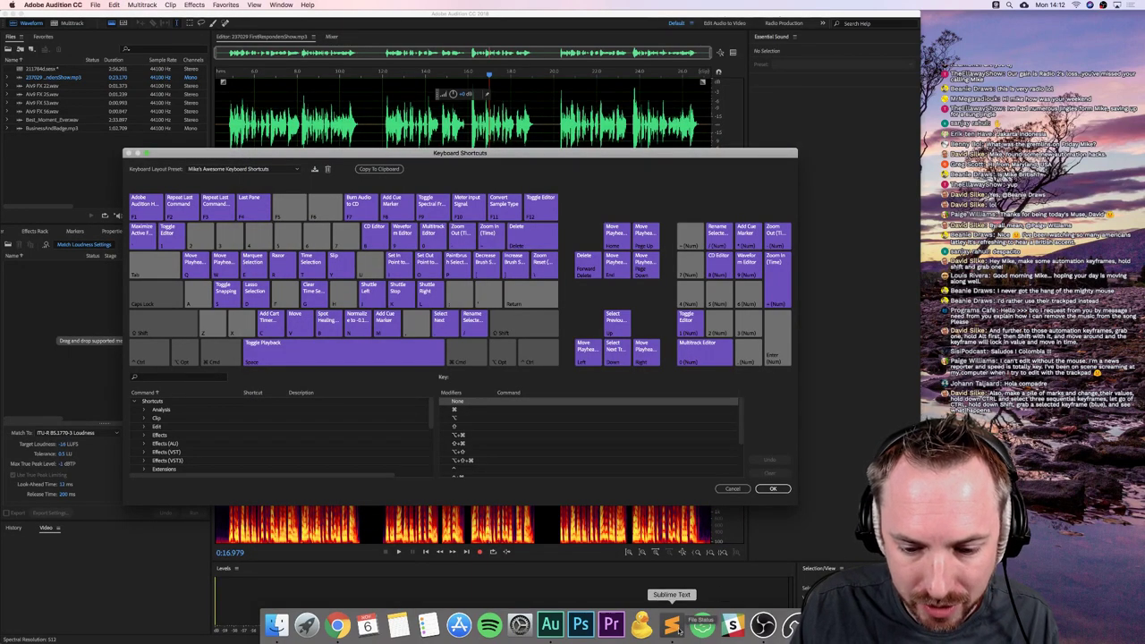
click(672, 623)
scroll(579, 337, up, 20)
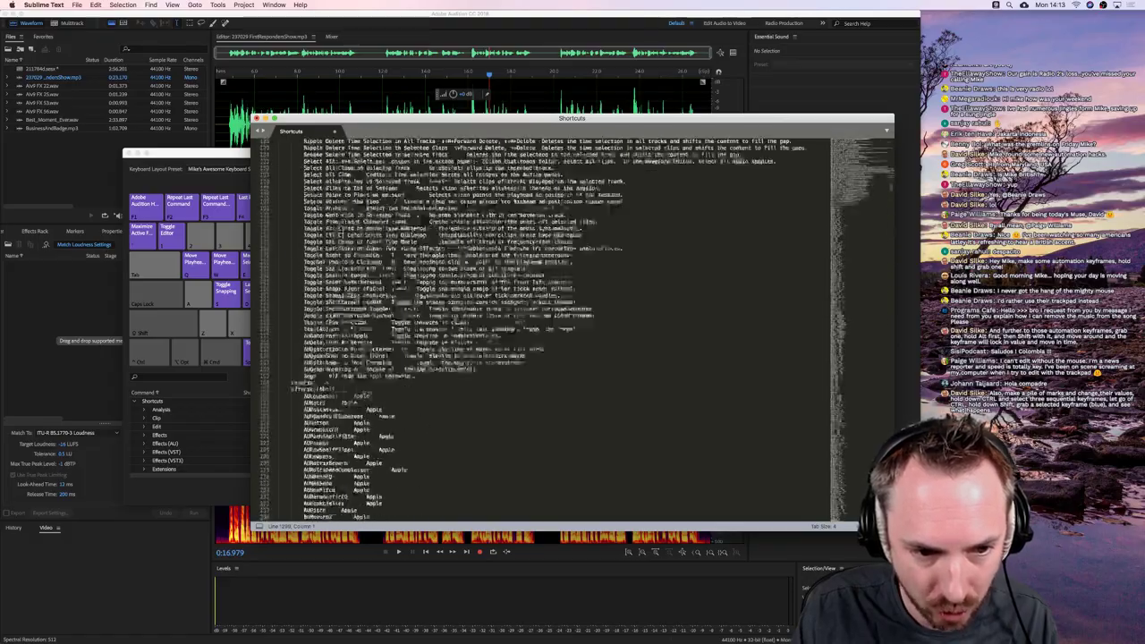
scroll(444, 207, down, 20)
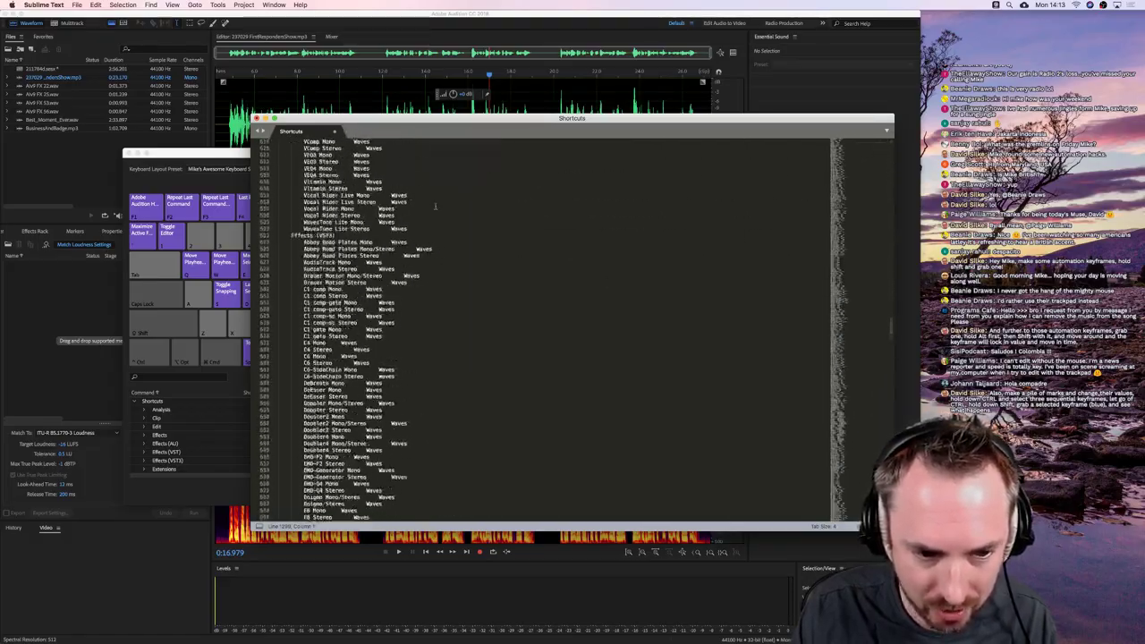
scroll(435, 207, up, 20)
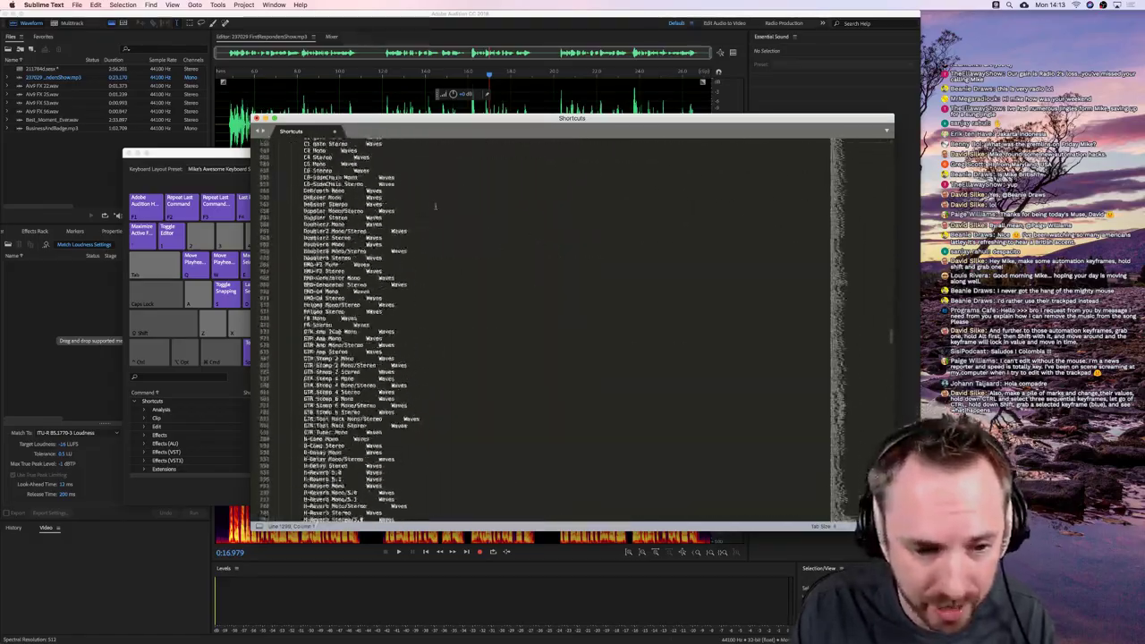
scroll(436, 207, up, 15)
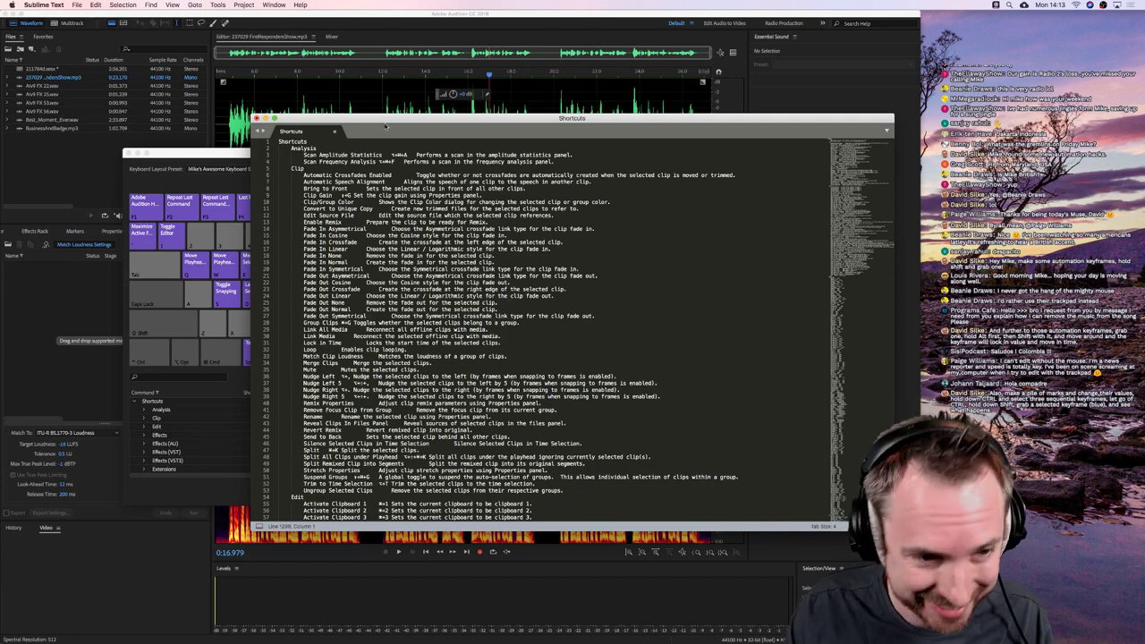
Return to Adobe Audition and accept the customized keyboard shortcuts
click(186, 154)
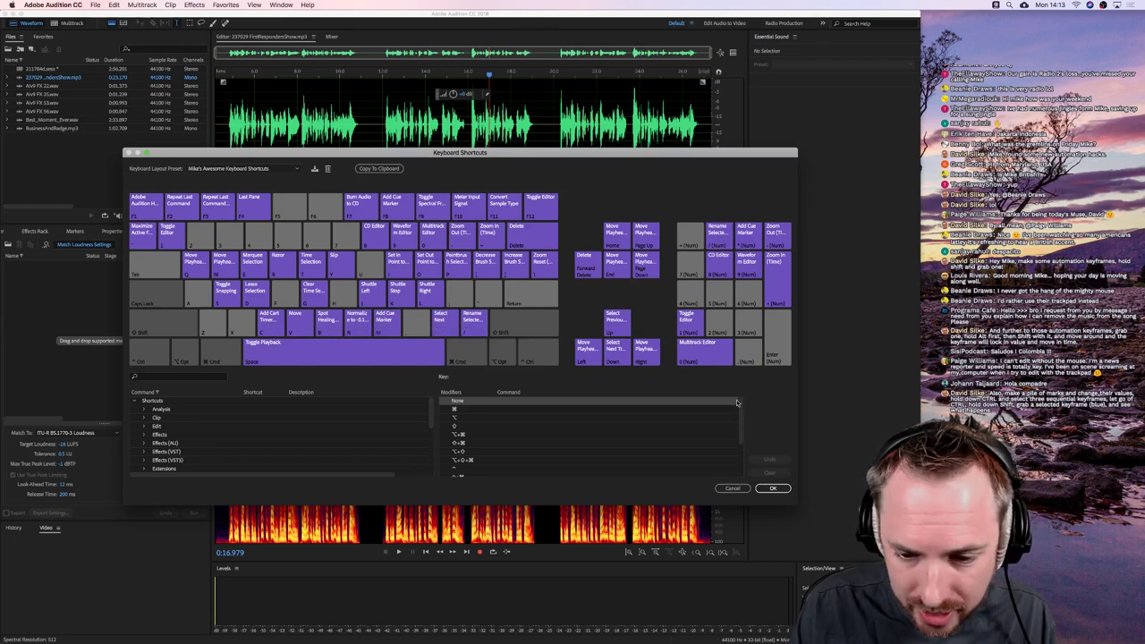
click(771, 488)
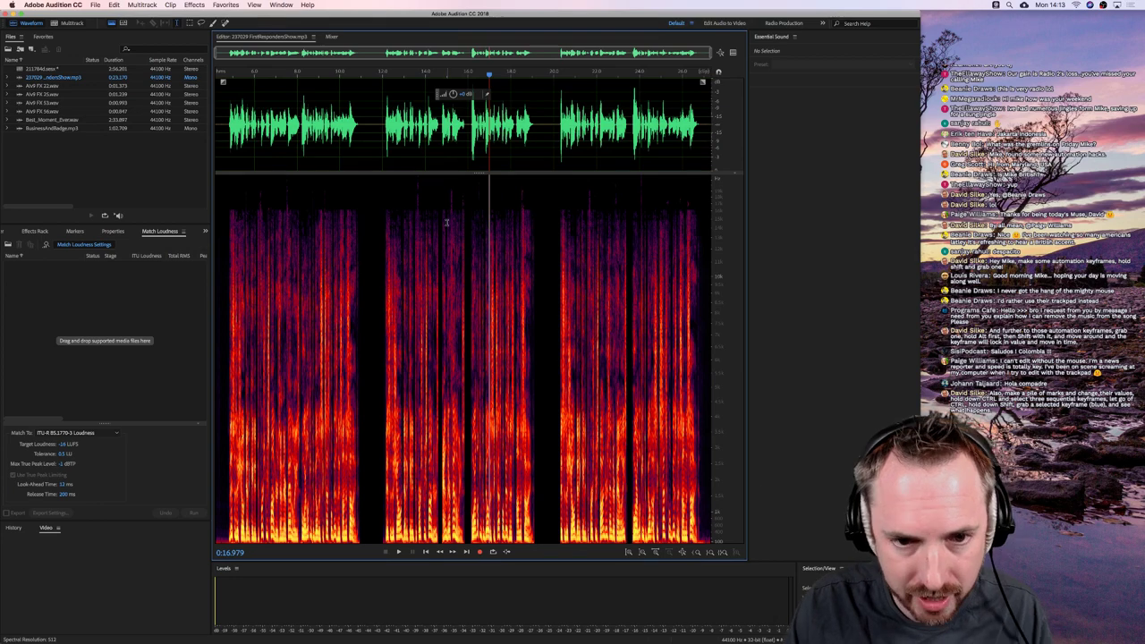
Normalize the recording's speech sections to -0.1 dB one selection at a time with the assigned shortcut, and clear the selection
drag(382, 141, 466, 143)
key(n)
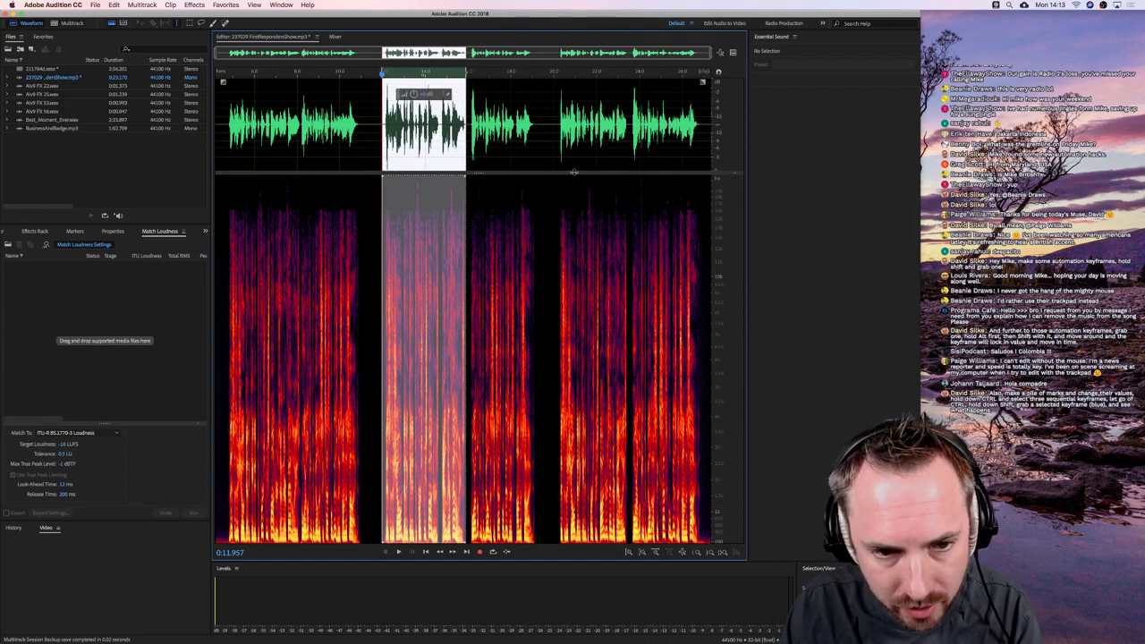
drag(371, 128, 216, 127)
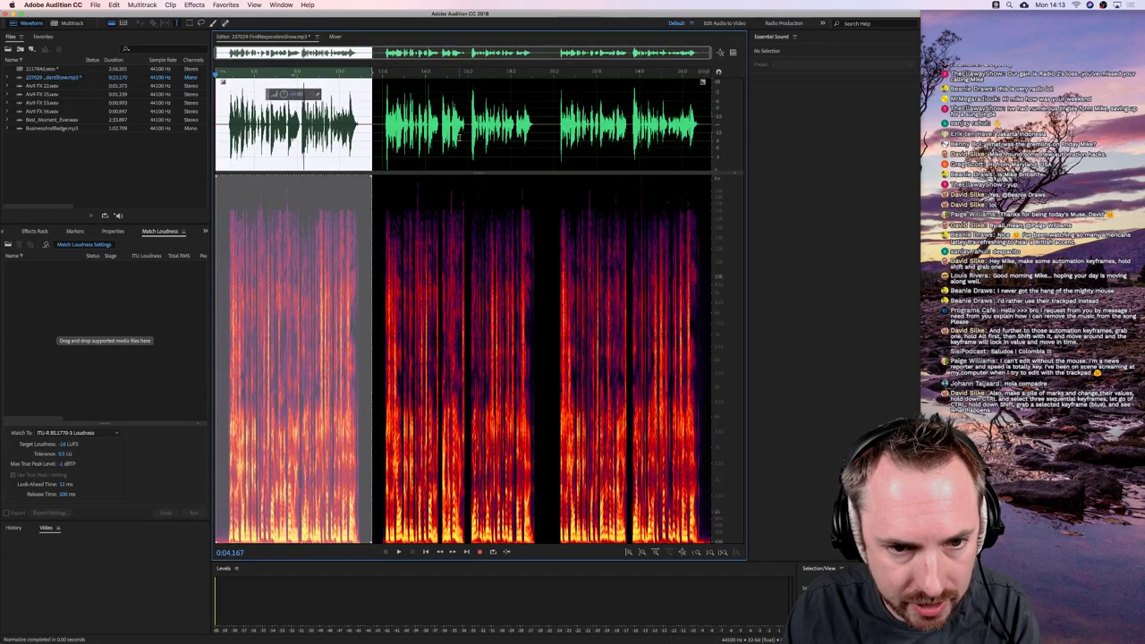
drag(465, 134, 716, 133)
drag(629, 135, 716, 134)
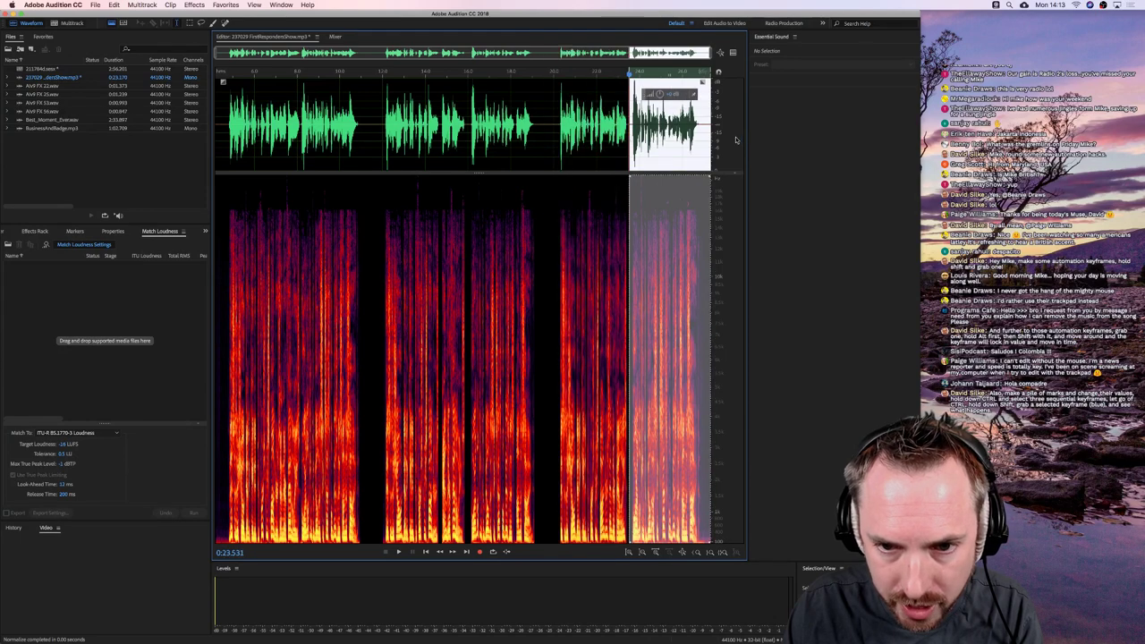
click(546, 154)
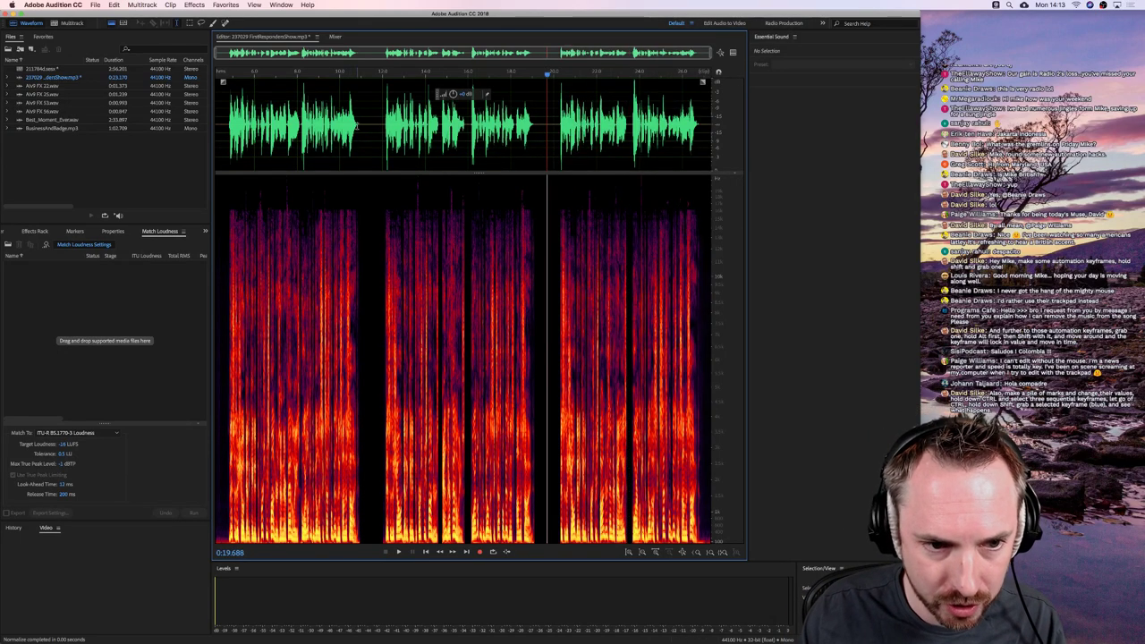
Highlight the silent gaps in turn, at about 0:11 and 0:19 and after the last phrase, to examine the background level
drag(358, 125, 385, 126)
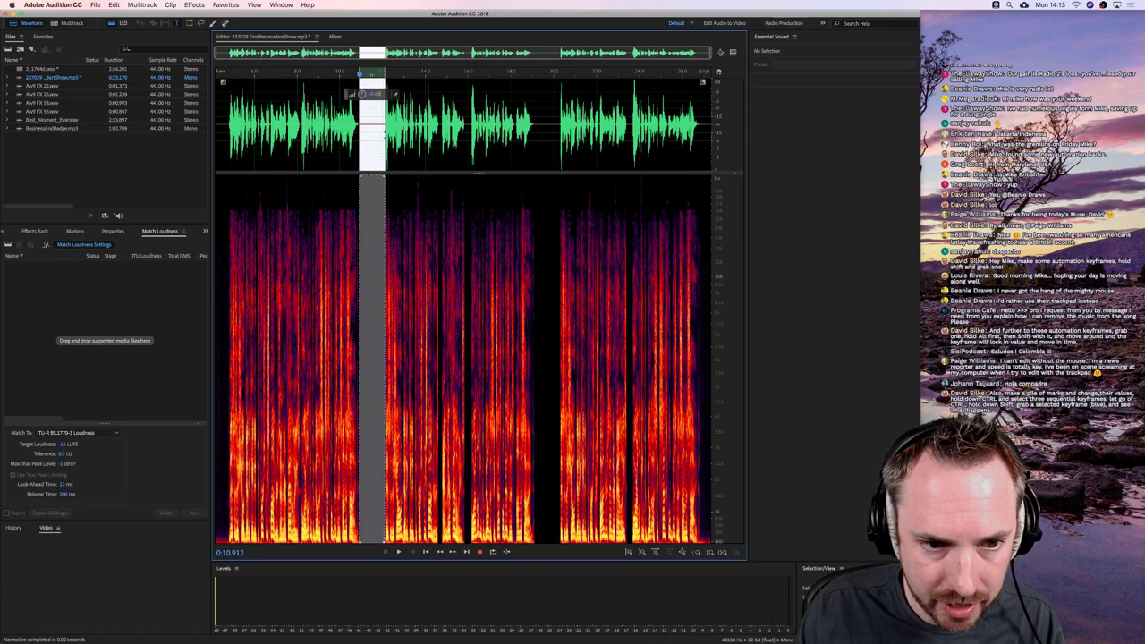
drag(535, 125, 558, 125)
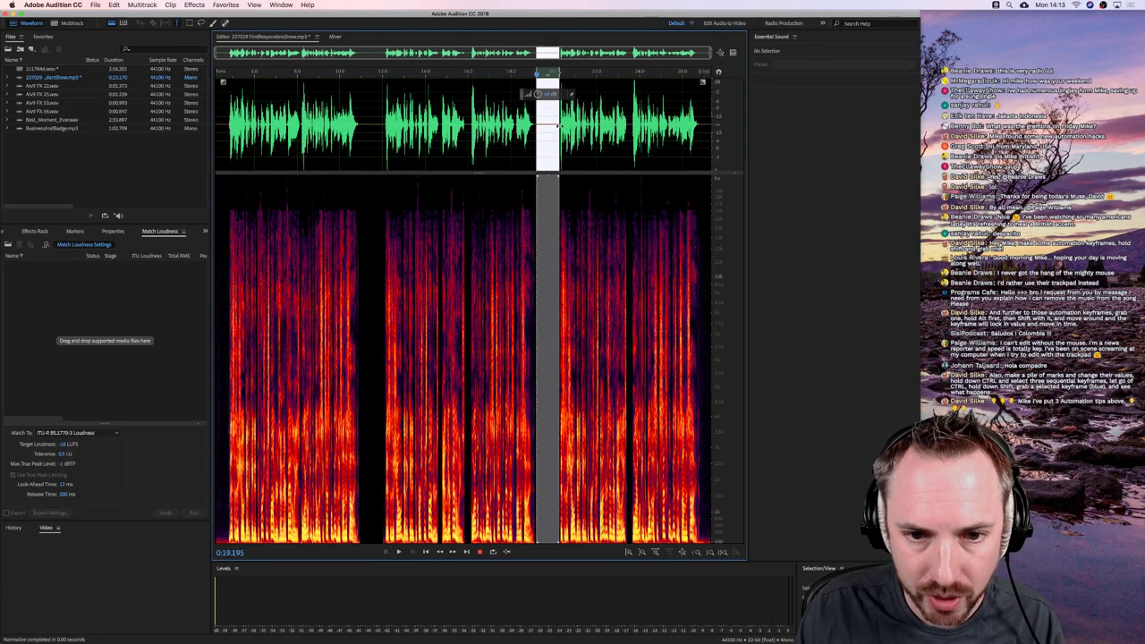
drag(700, 125, 725, 132)
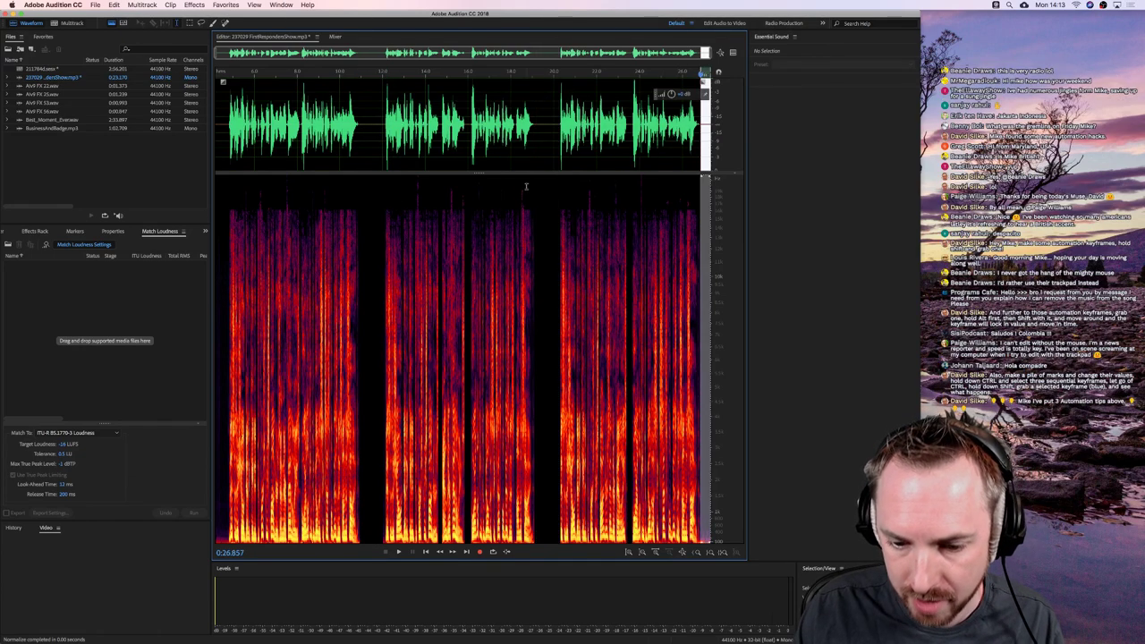
Highlight the silence before the first phrase to examine its background level, and clear the selection
drag(227, 122, 214, 123)
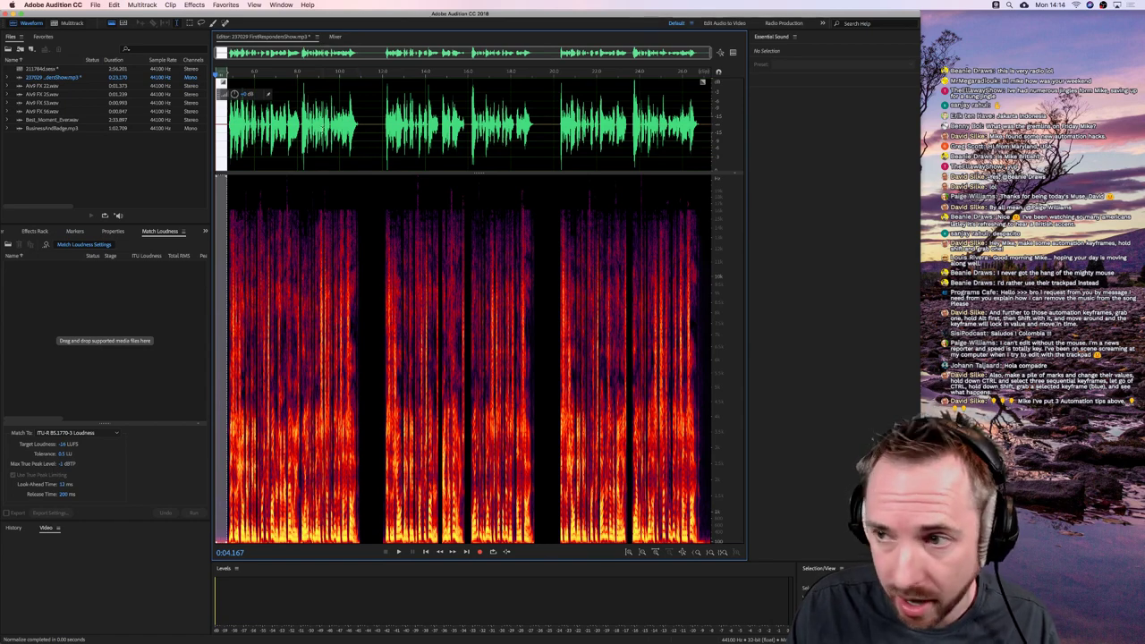
click(364, 121)
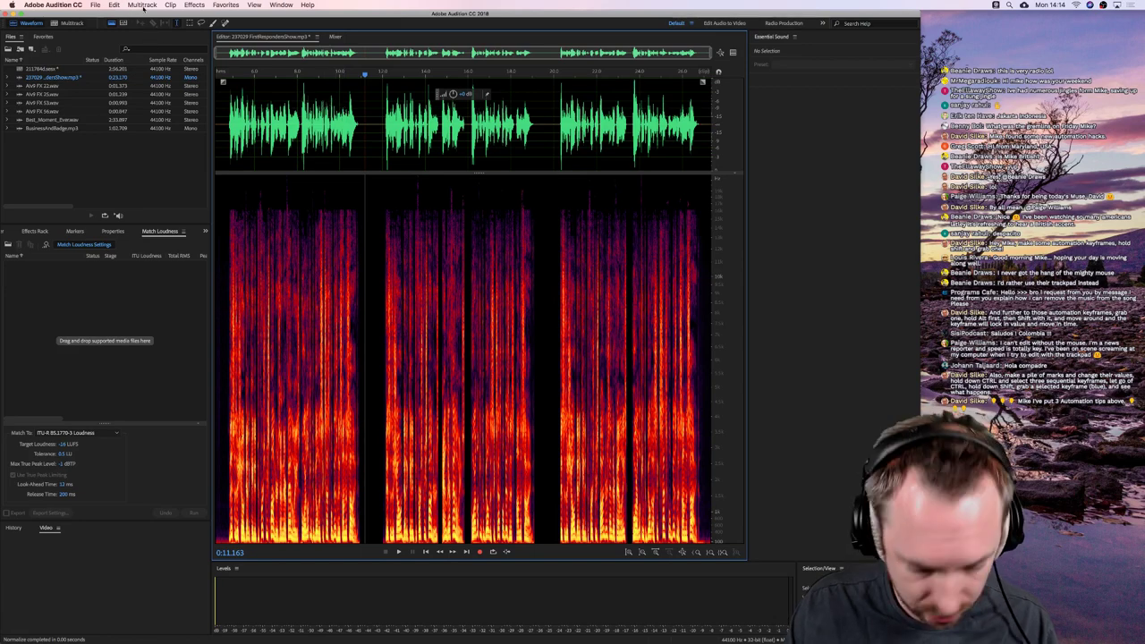
Open the keyboard shortcuts, check the commands assigned to the X key, and search the command list for "silence"
key(alt+k)
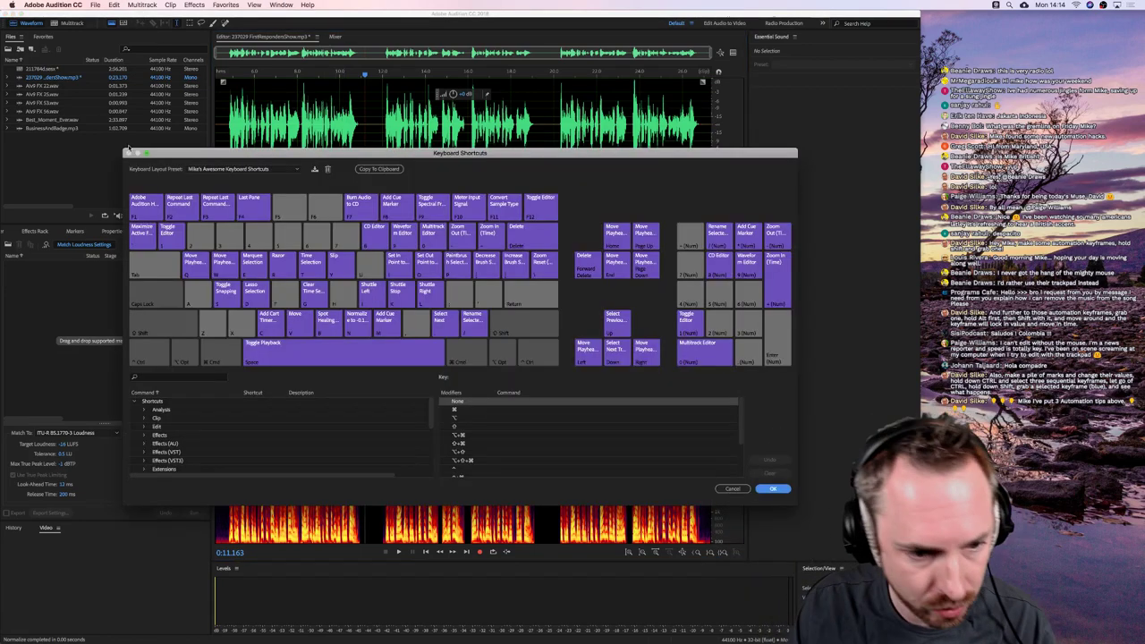
click(238, 327)
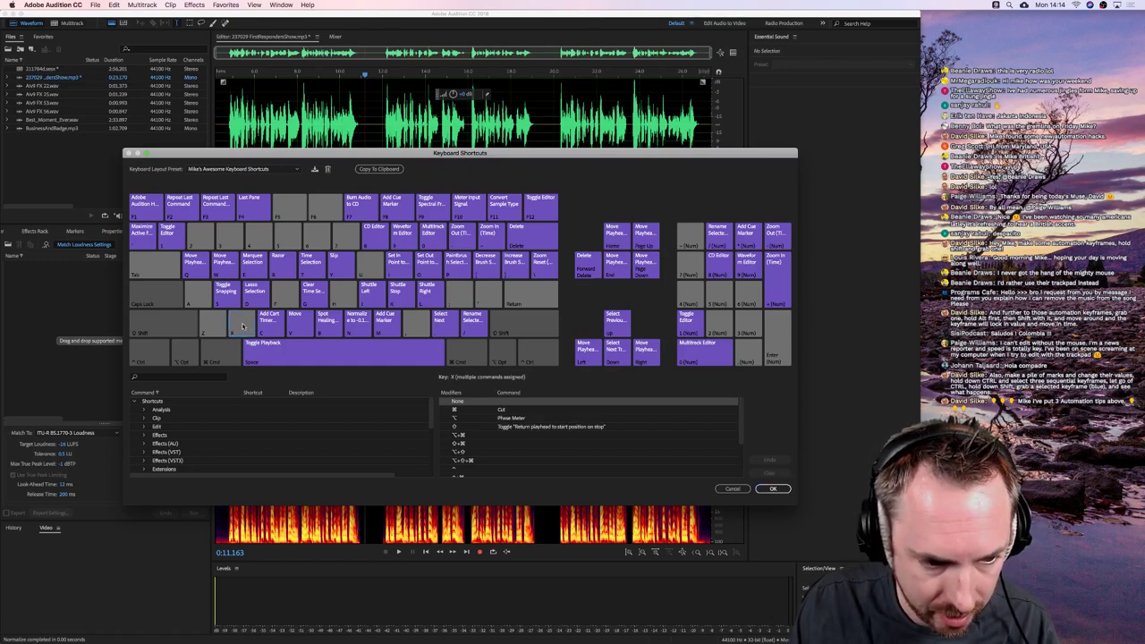
click(166, 377)
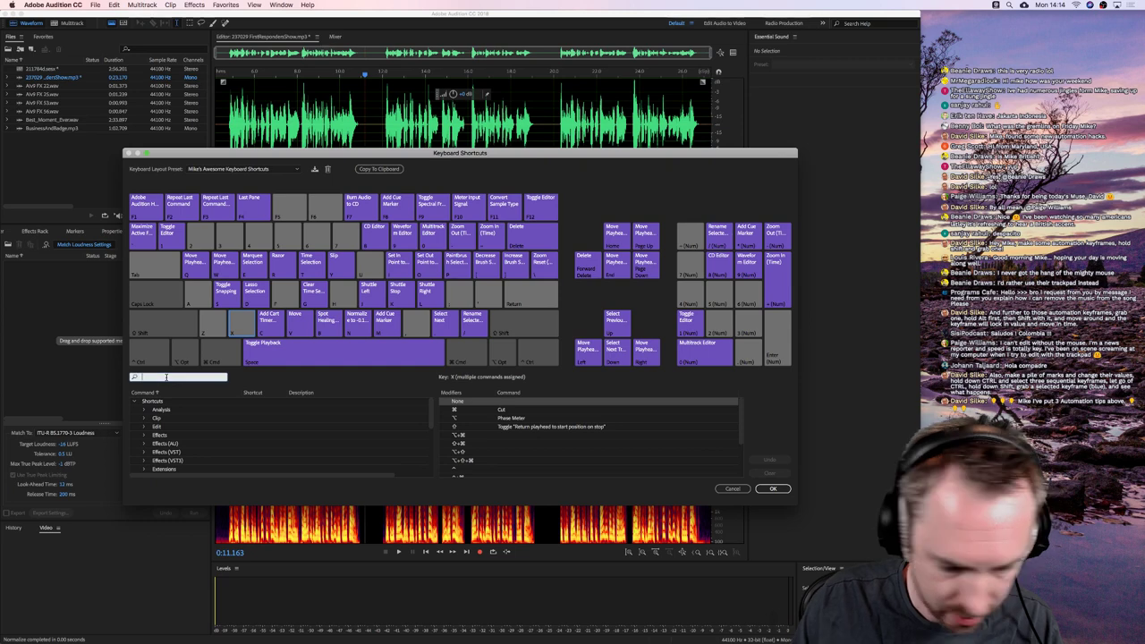
text(sile)
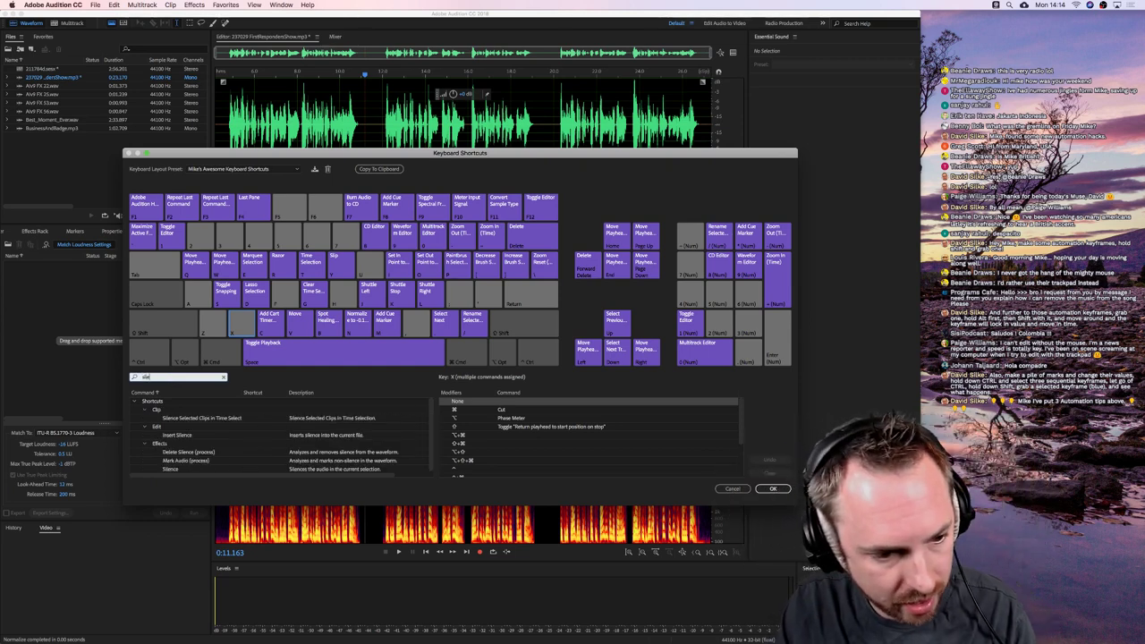
text(nce)
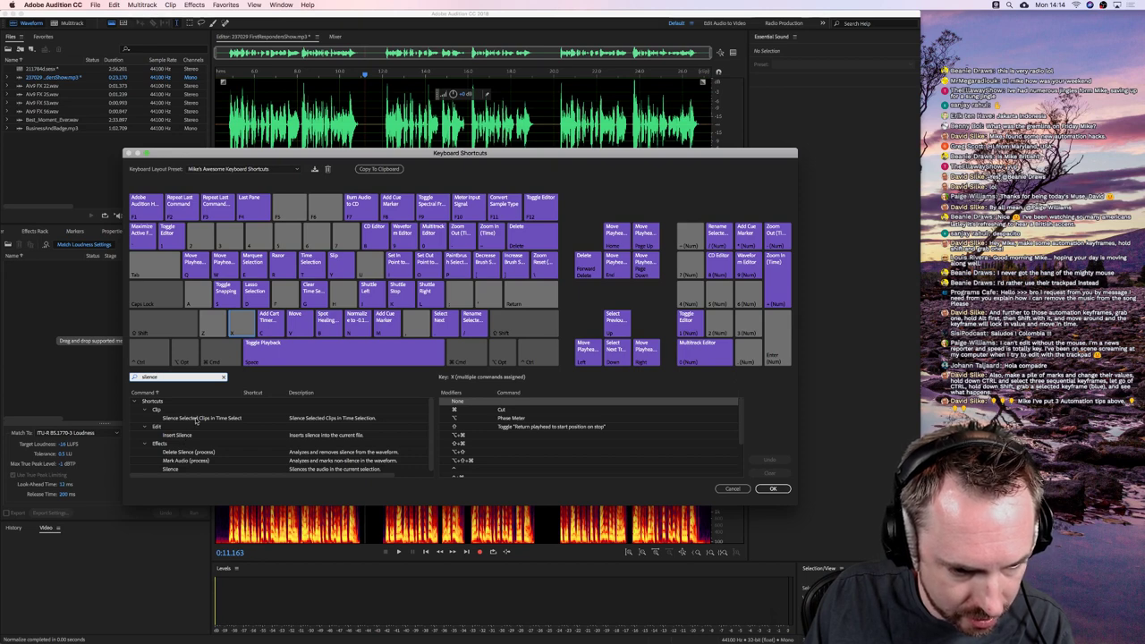
scroll(209, 419, down, 1)
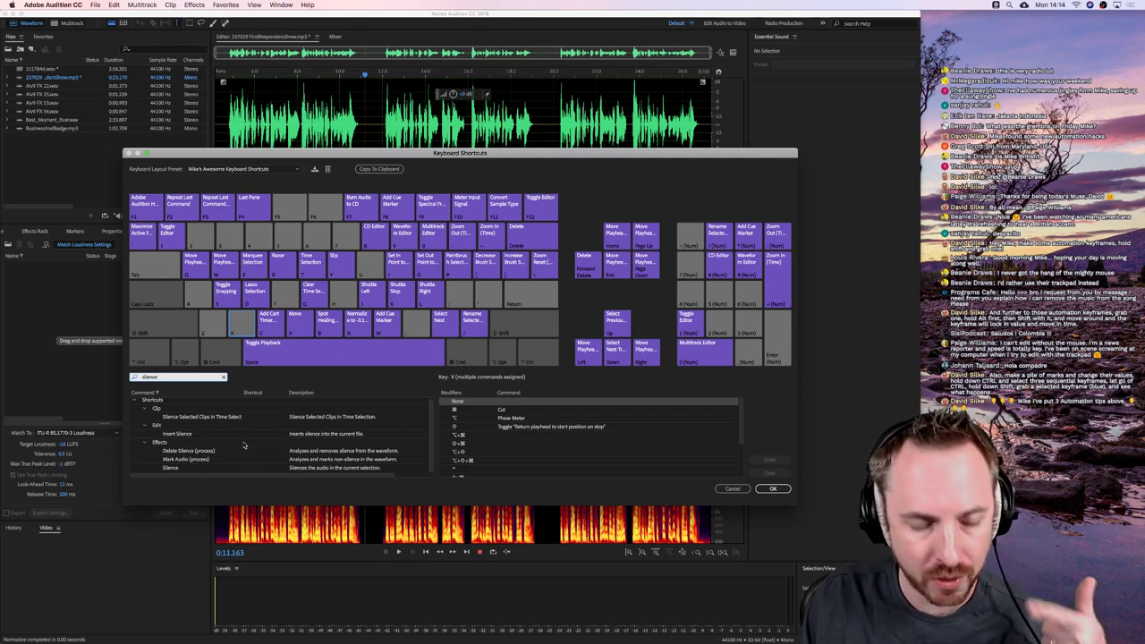
Assign the X key to the Silence effect and accept the keyboard shortcuts
click(195, 436)
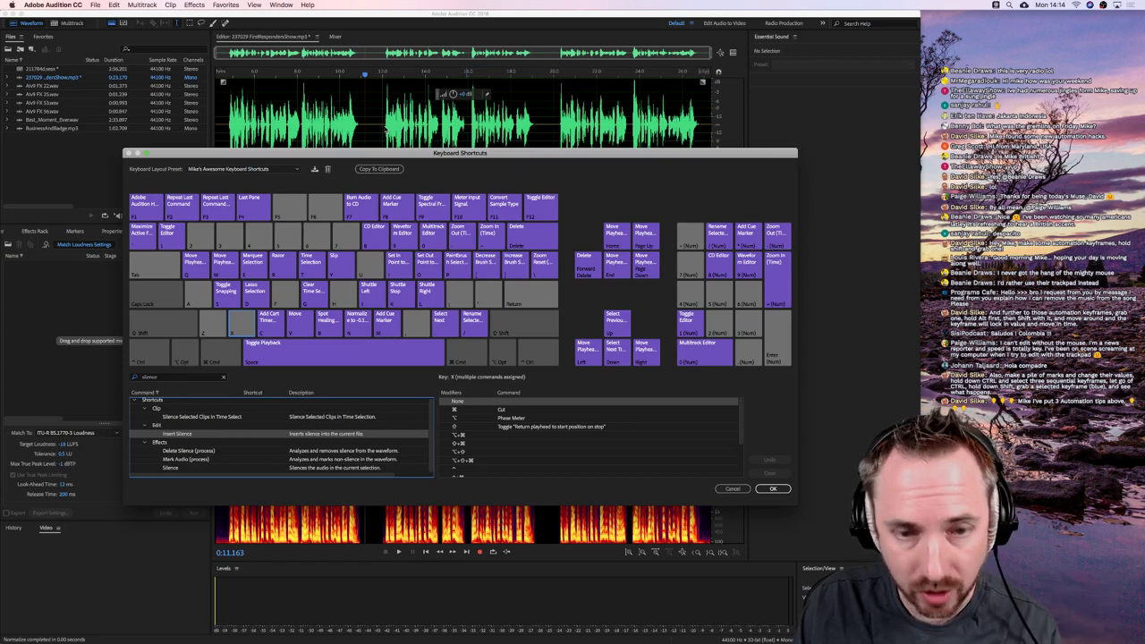
click(207, 466)
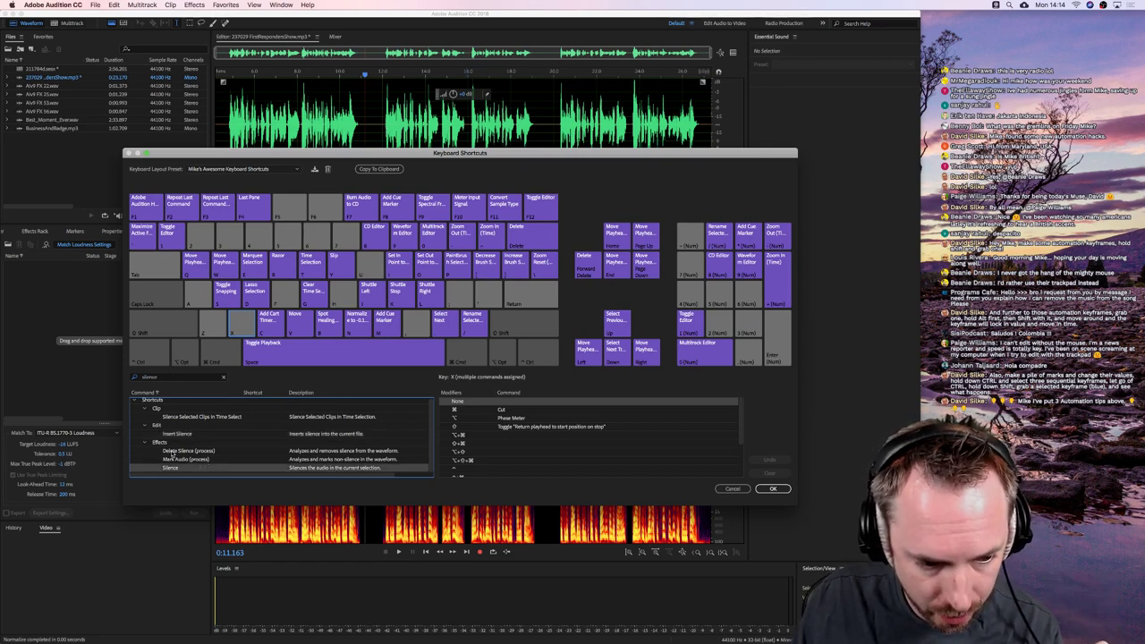
click(252, 468)
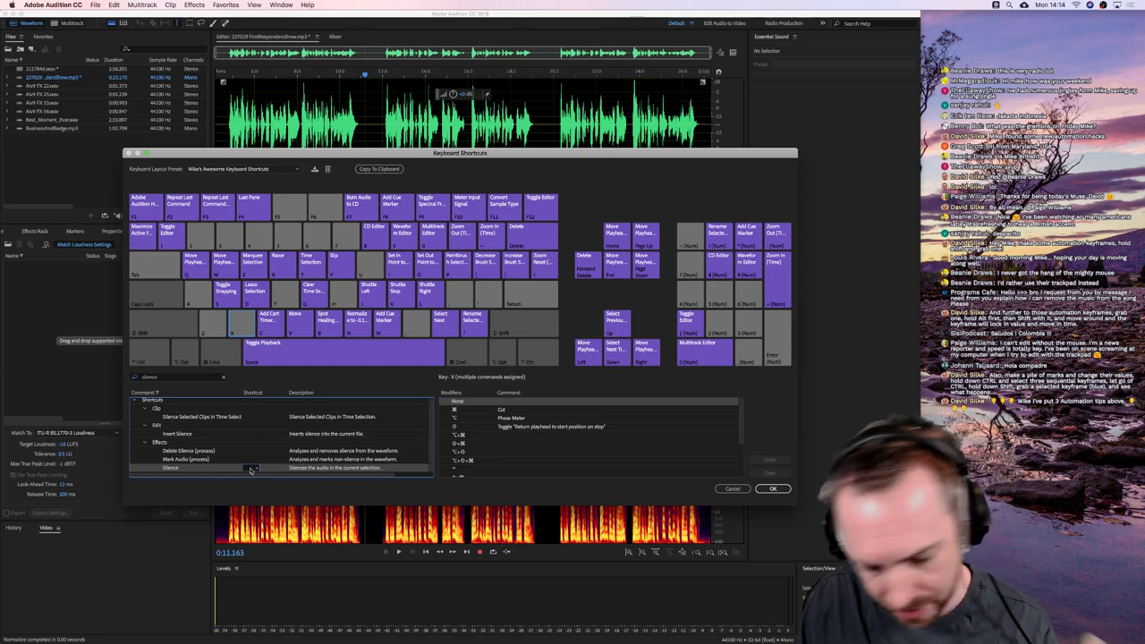
key(x)
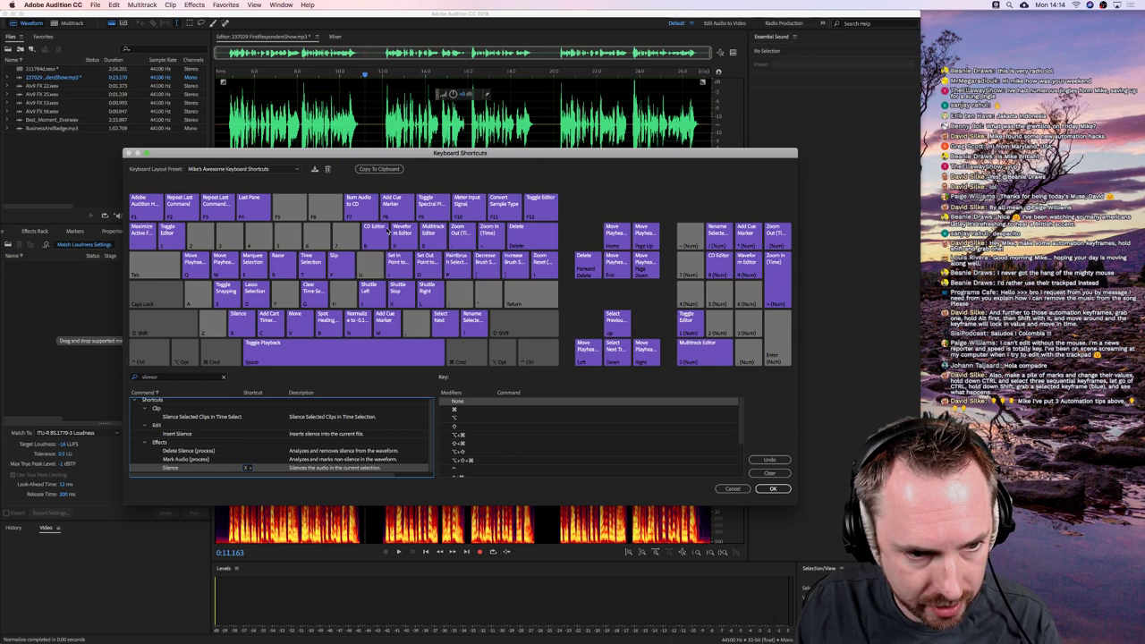
click(772, 488)
Silence the recording from about 0:26.8, after the last phrase, to its end, and clear the selection
click(695, 146)
scroll(694, 146, up, 2)
scroll(695, 146, right, 1)
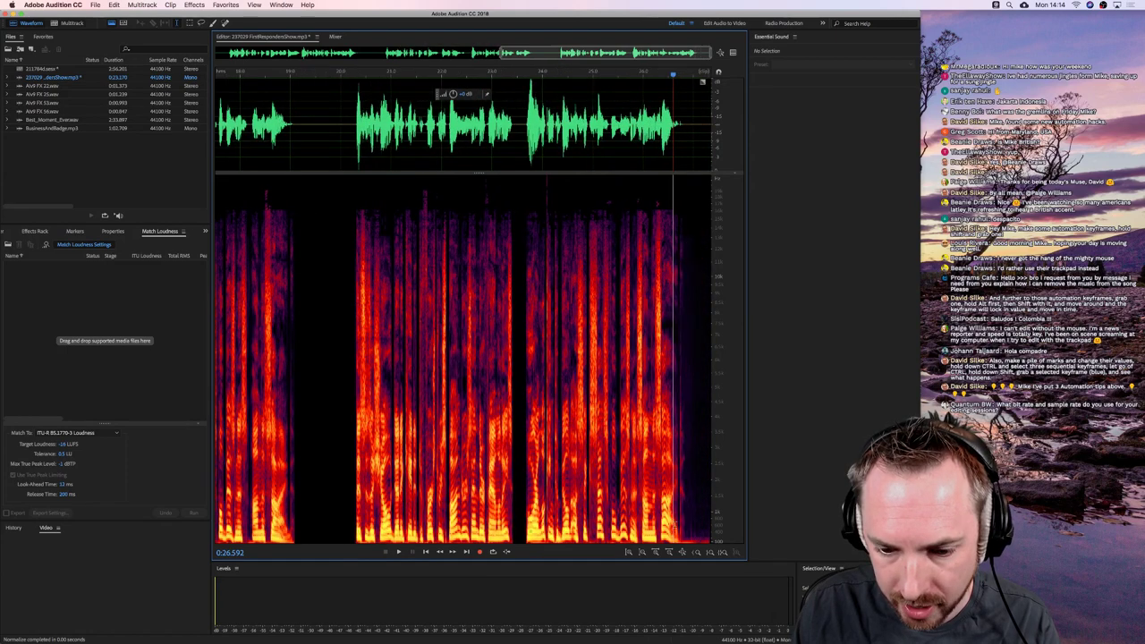
drag(303, 515, 343, 496)
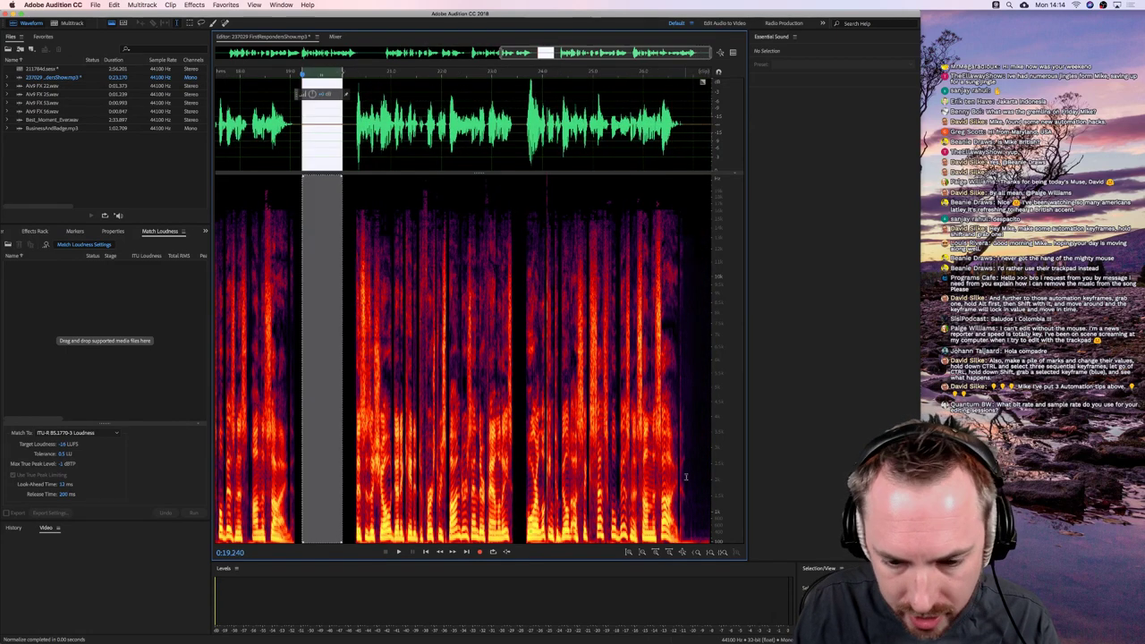
drag(684, 132, 749, 135)
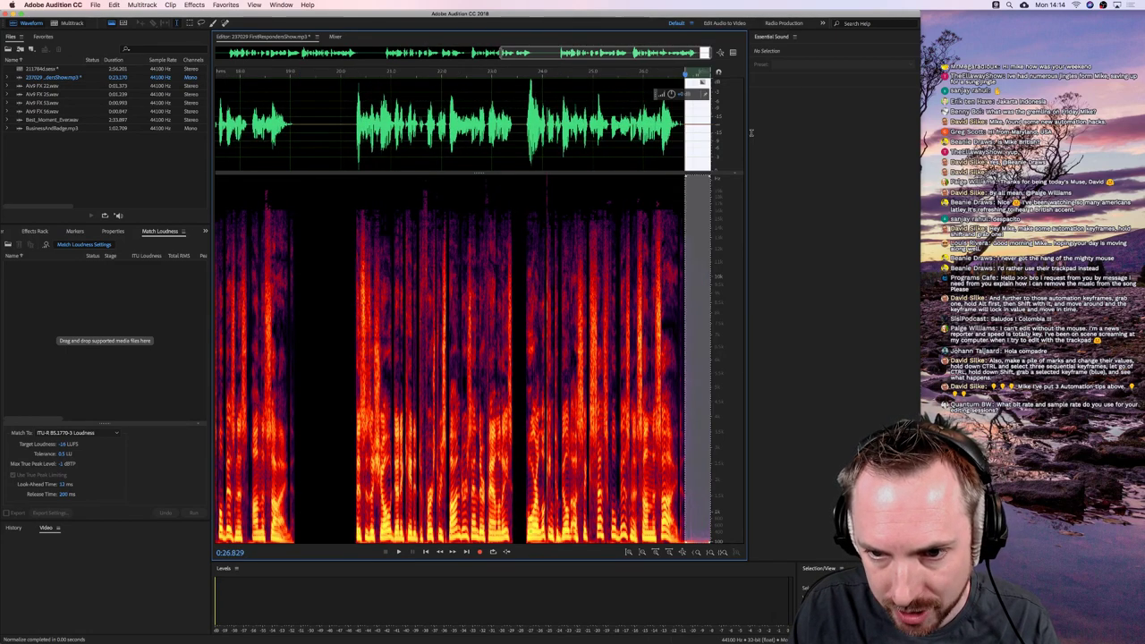
key(shift+s)
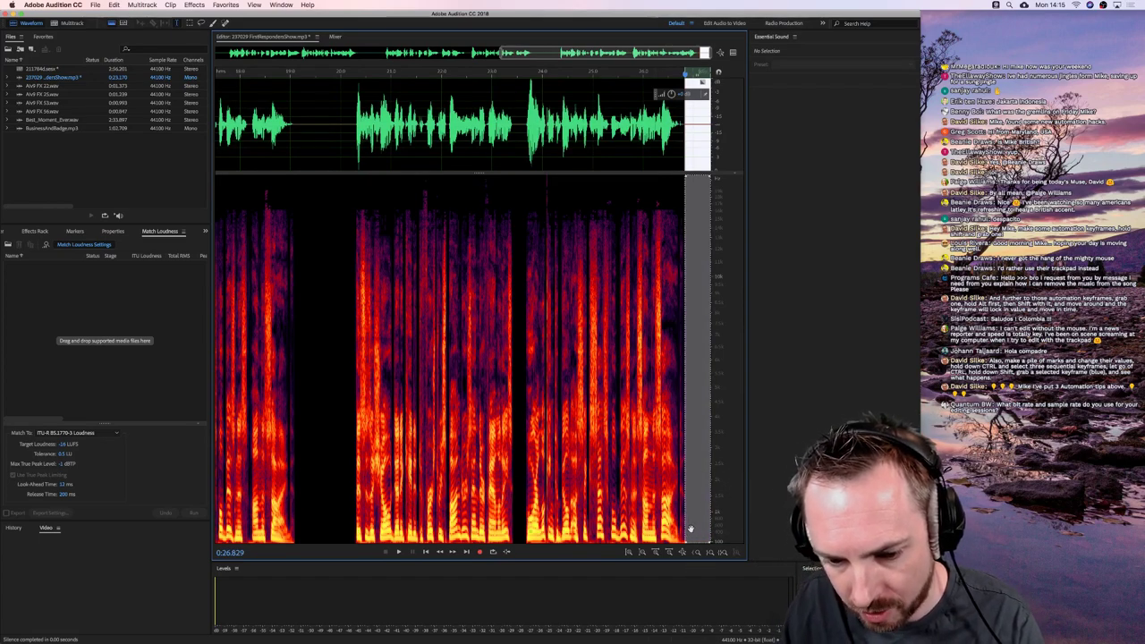
click(665, 132)
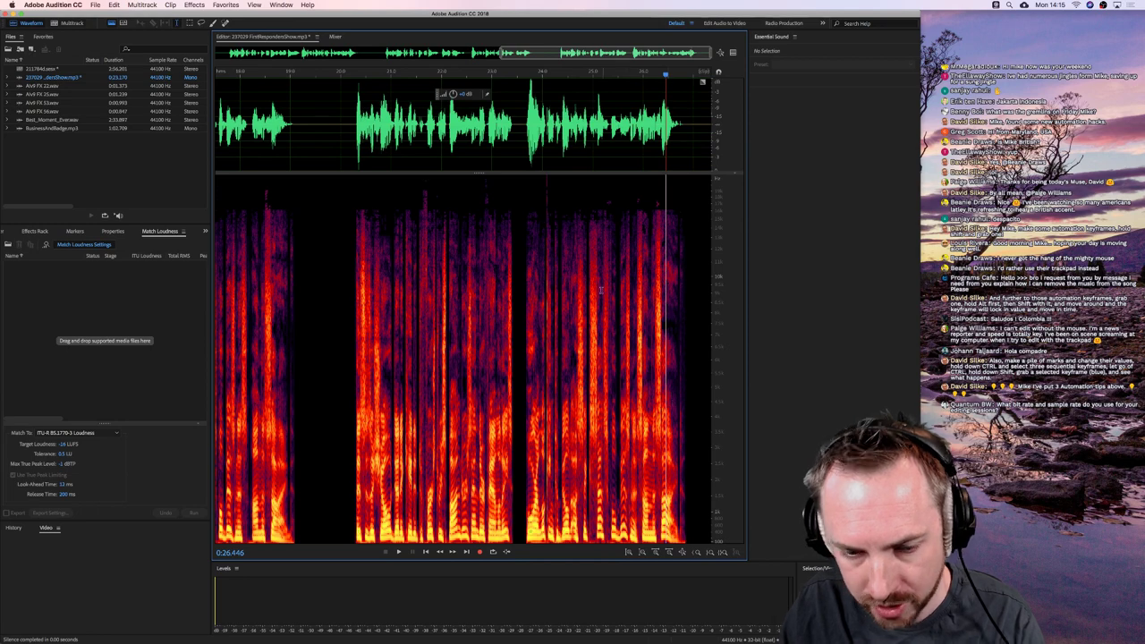
scroll(596, 288, down, 5)
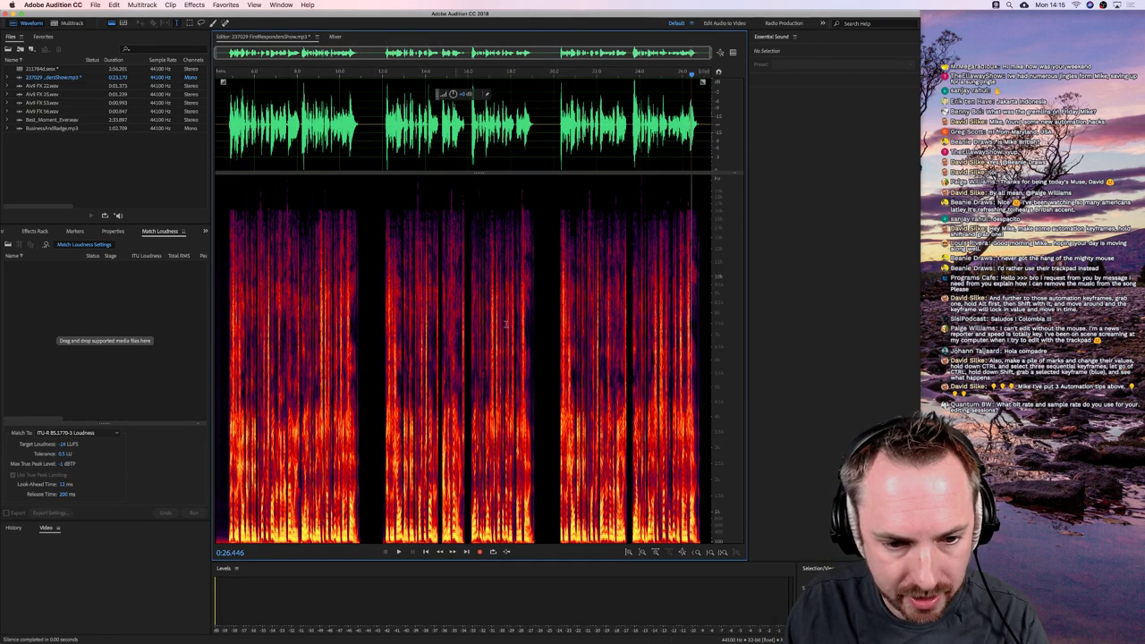
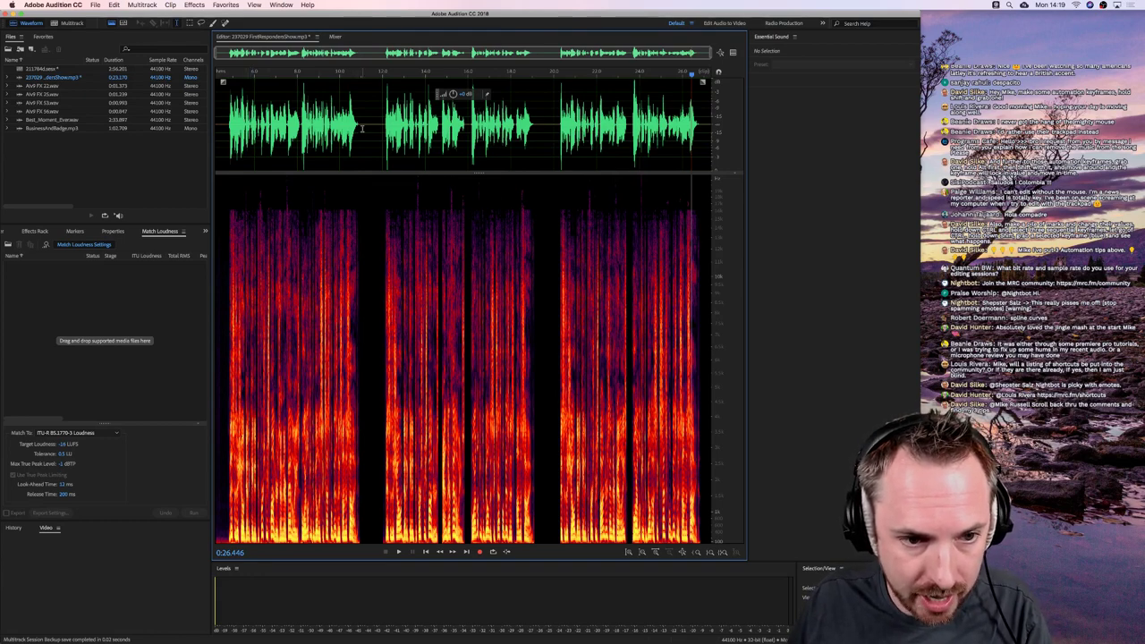
Copy the last phrase, from about 0:23.7, into a new 44100 Hz stereo 32-bit (float) audio file named Untitled 1 and play it
drag(632, 143, 701, 148)
key(super+shift+n)
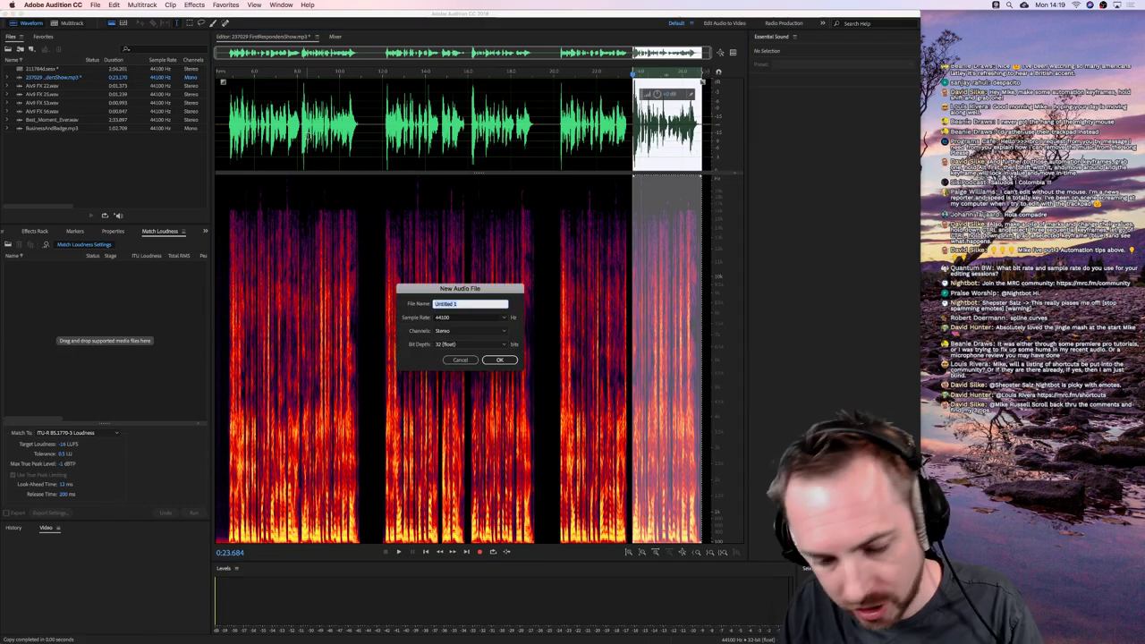
key(Return)
key(super+v)
key(space)
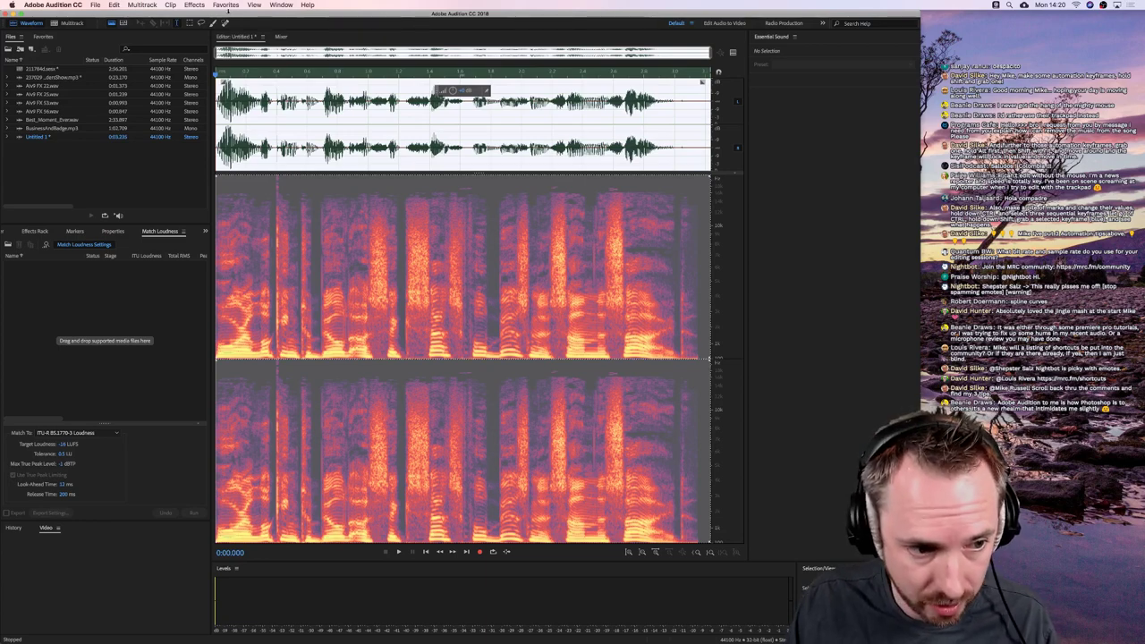
Start recording a new favorite, and suppress the explanatory alert for future recordings
click(202, 7)
click(204, 6)
click(227, 6)
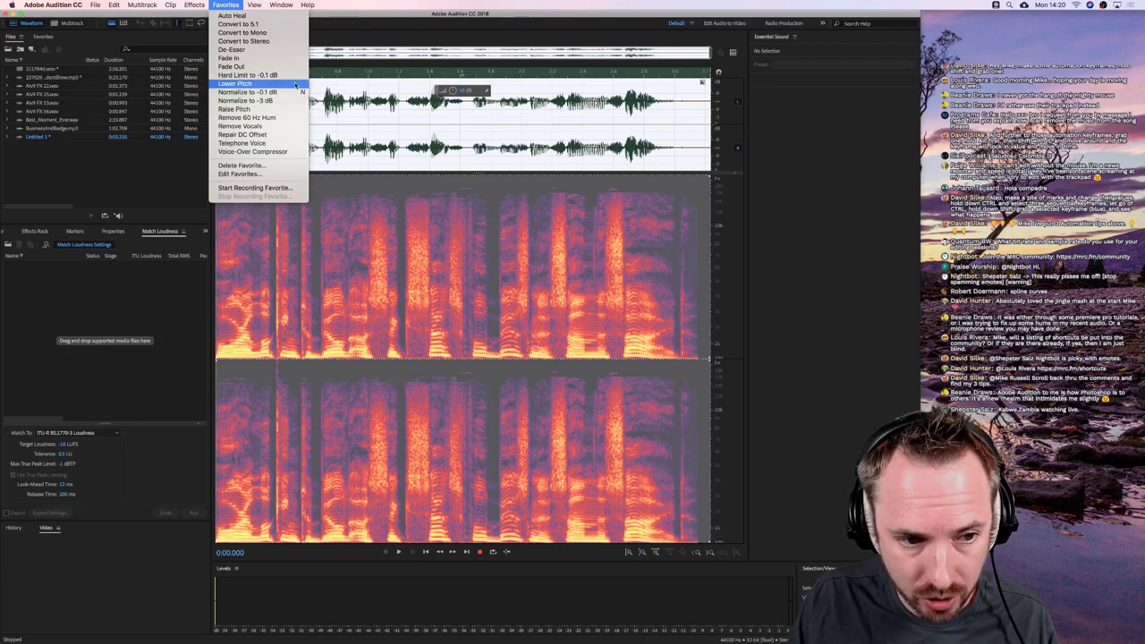
click(255, 187)
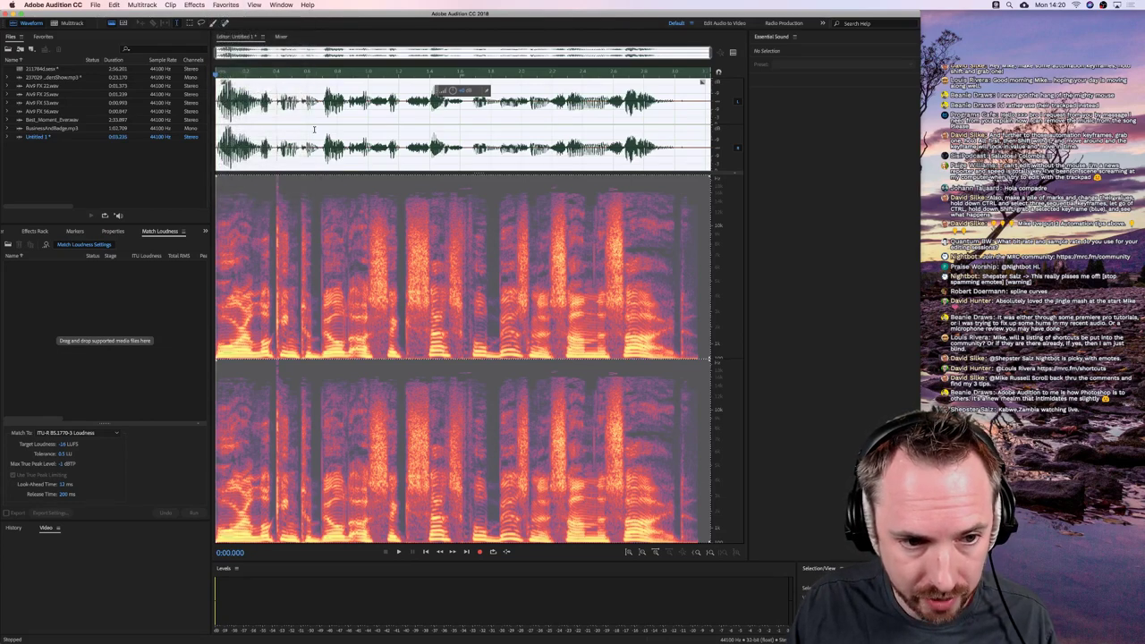
click(225, 4)
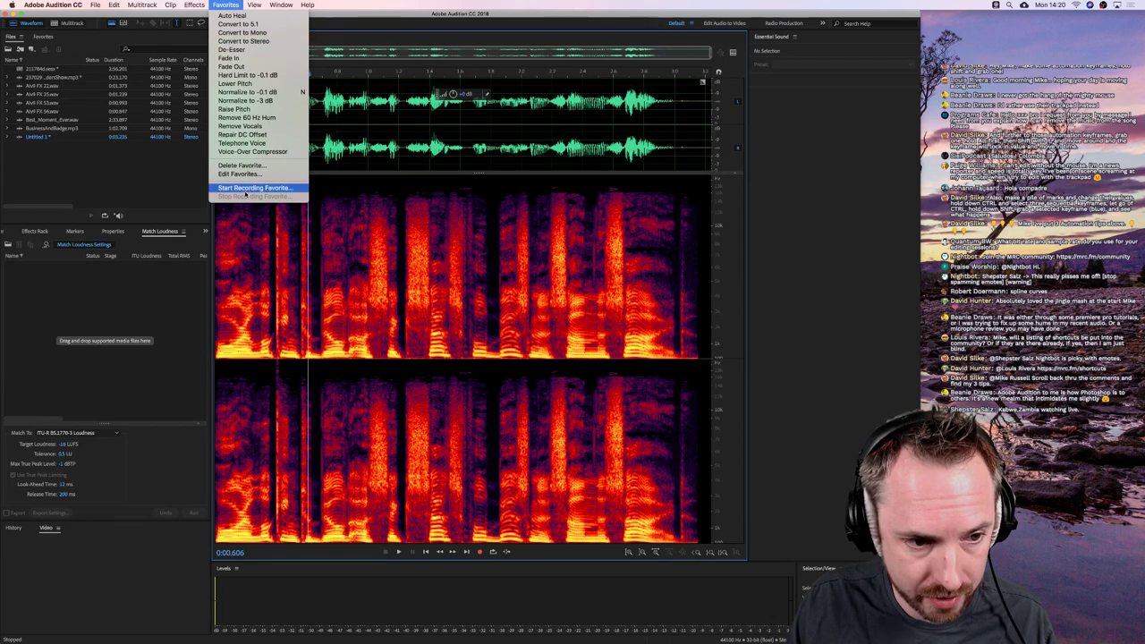
click(255, 188)
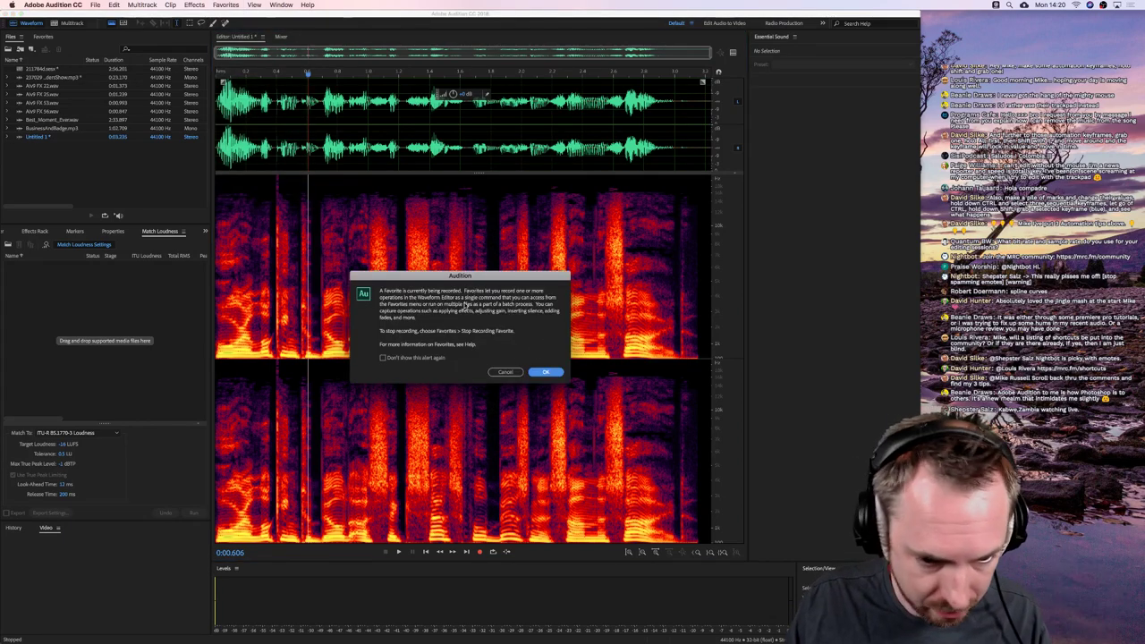
click(406, 357)
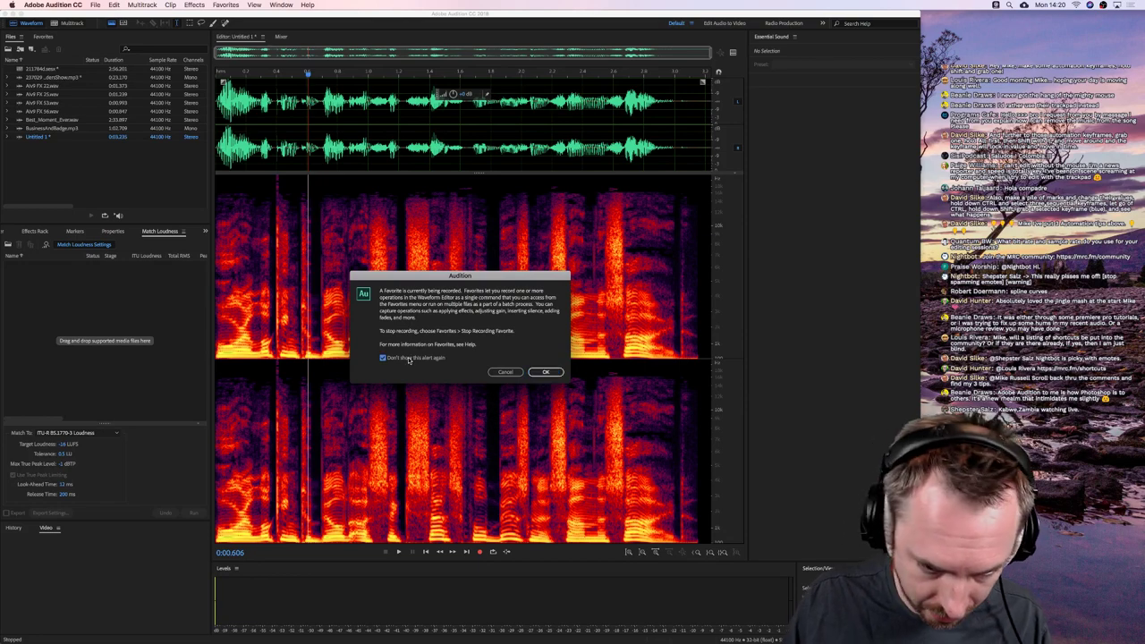
click(546, 371)
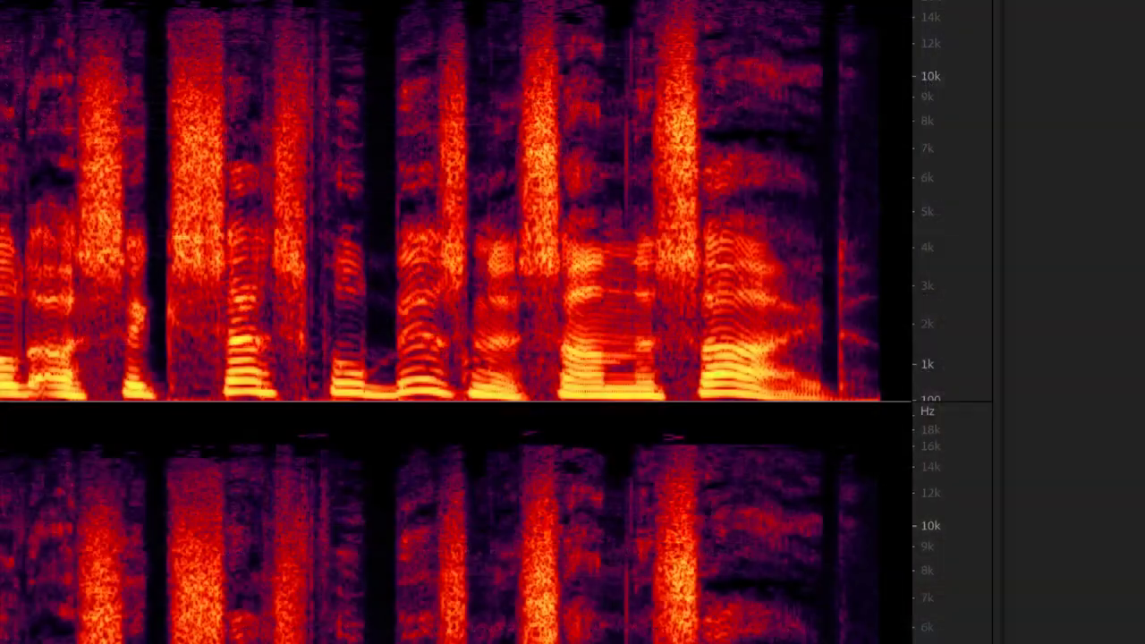
Resize the Audition window to examine the favorite-recording indicator in the status bar, and close the pasted shortcut list behind it
drag(1143, 643, 894, 568)
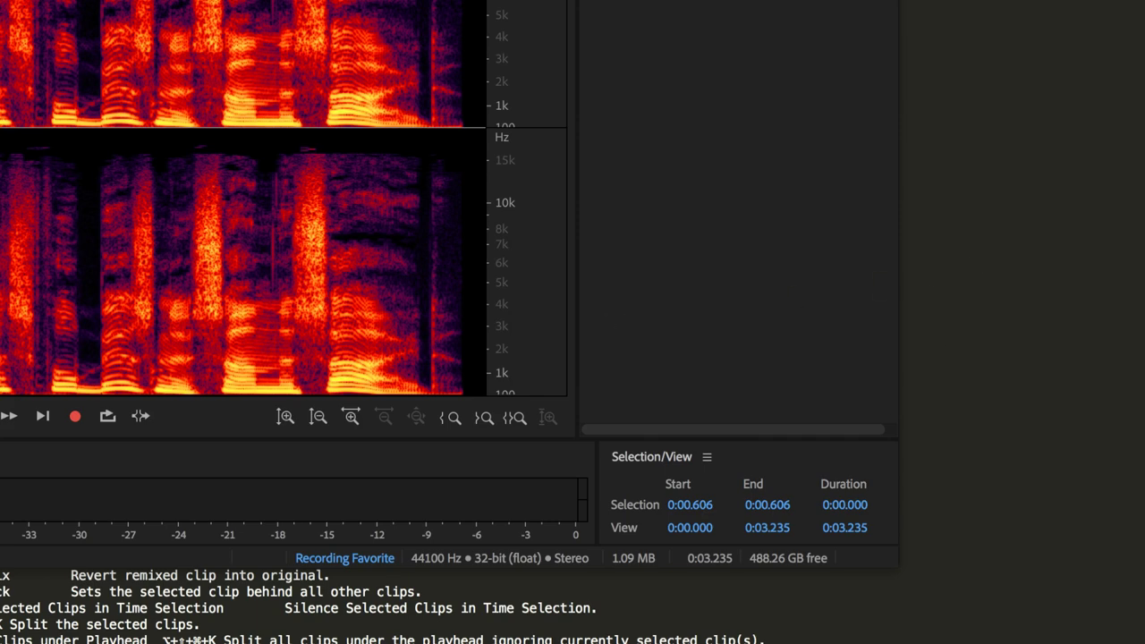
key(super+Tab)
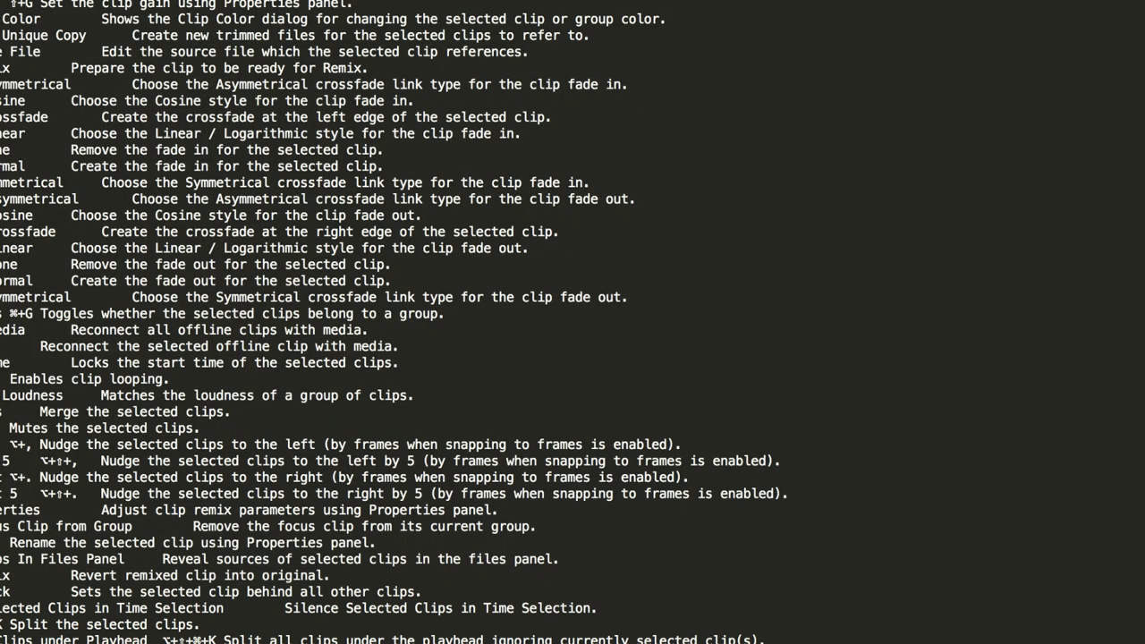
key(super+w)
click(503, 31)
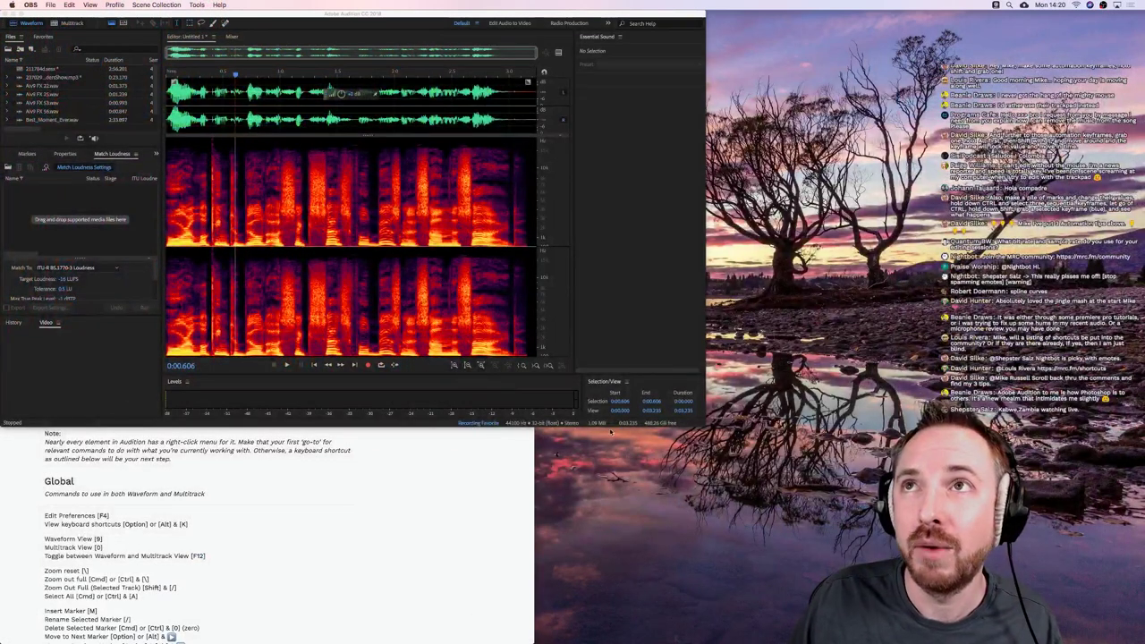
click(686, 431)
drag(703, 428, 928, 642)
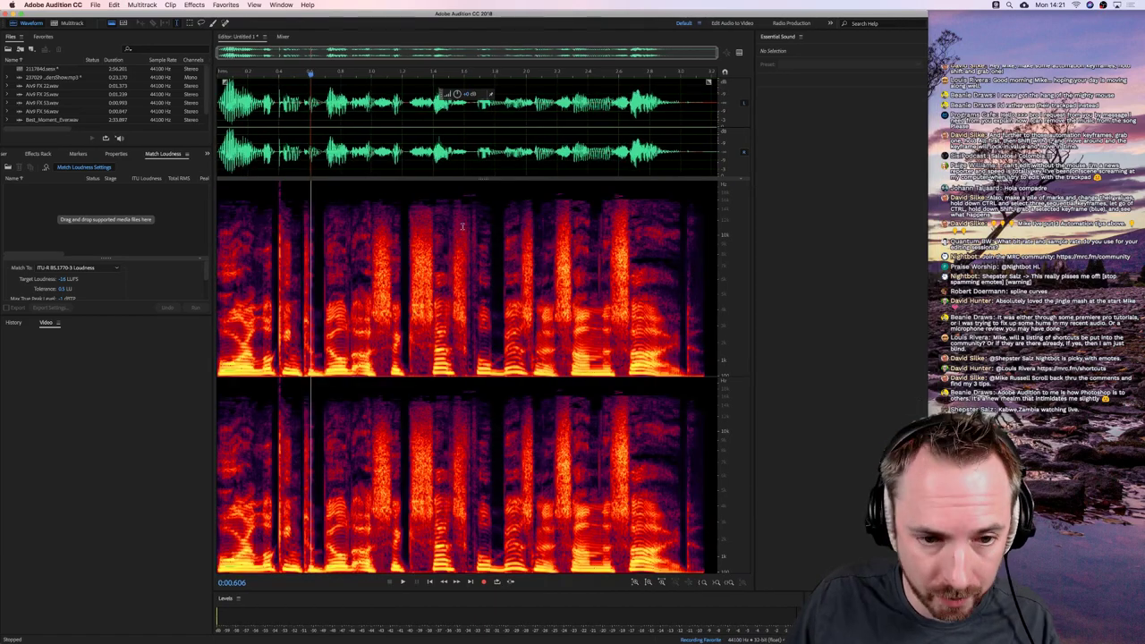
Select the whole file, apply a Parametric Equalizer with the low shelf cut at about 44 Hz, and normalize it to -0.1 dB
double_click(390, 126)
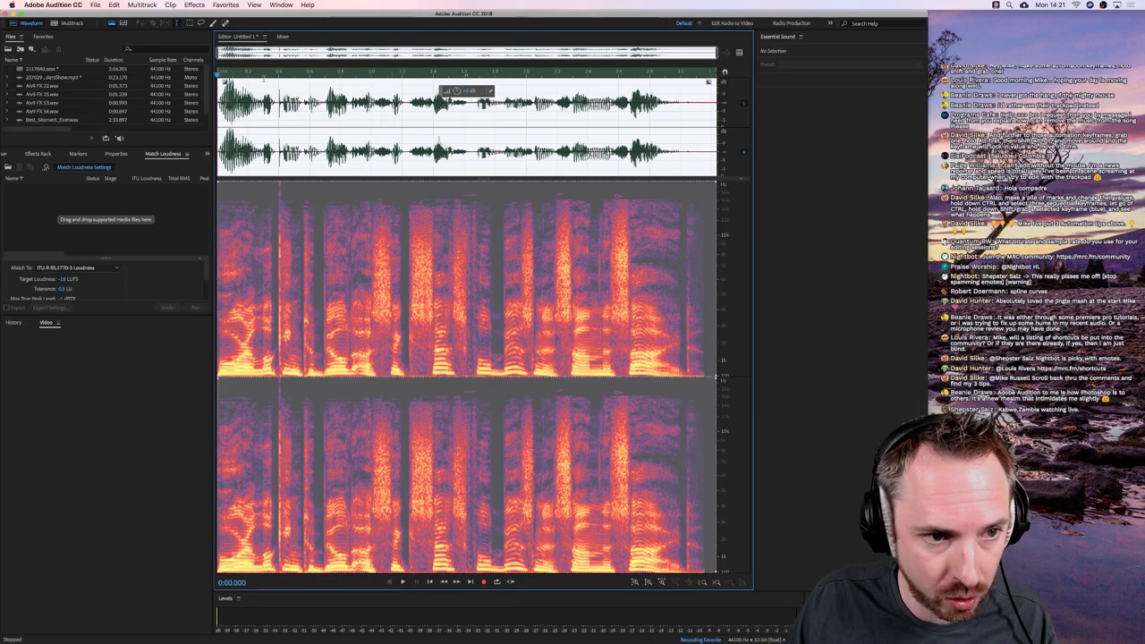
click(225, 4)
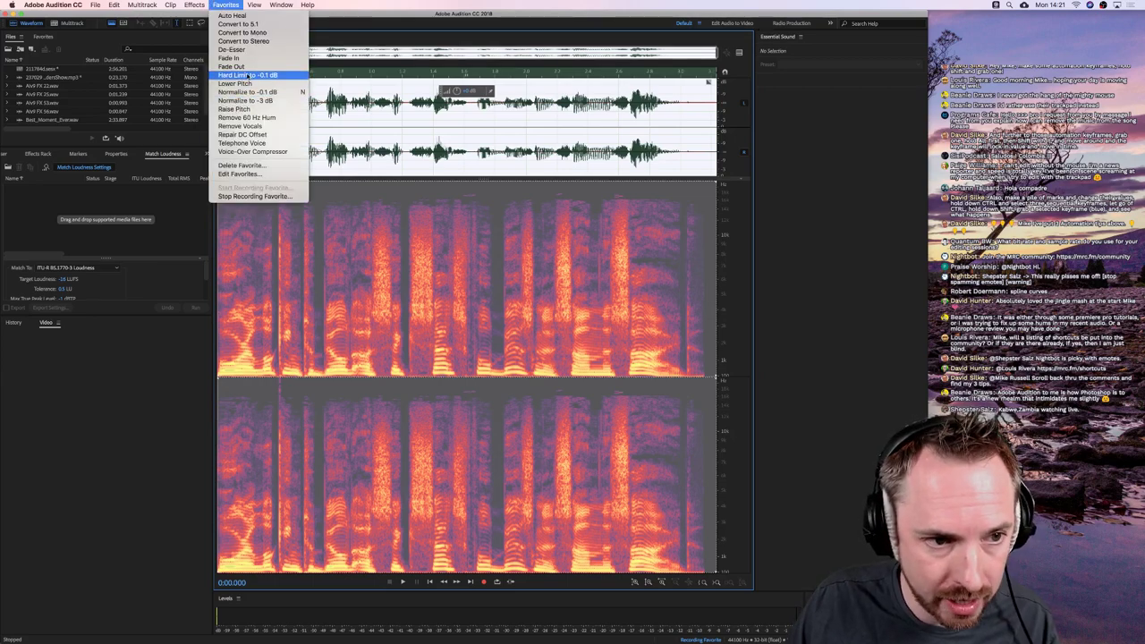
mouse_move(194, 4)
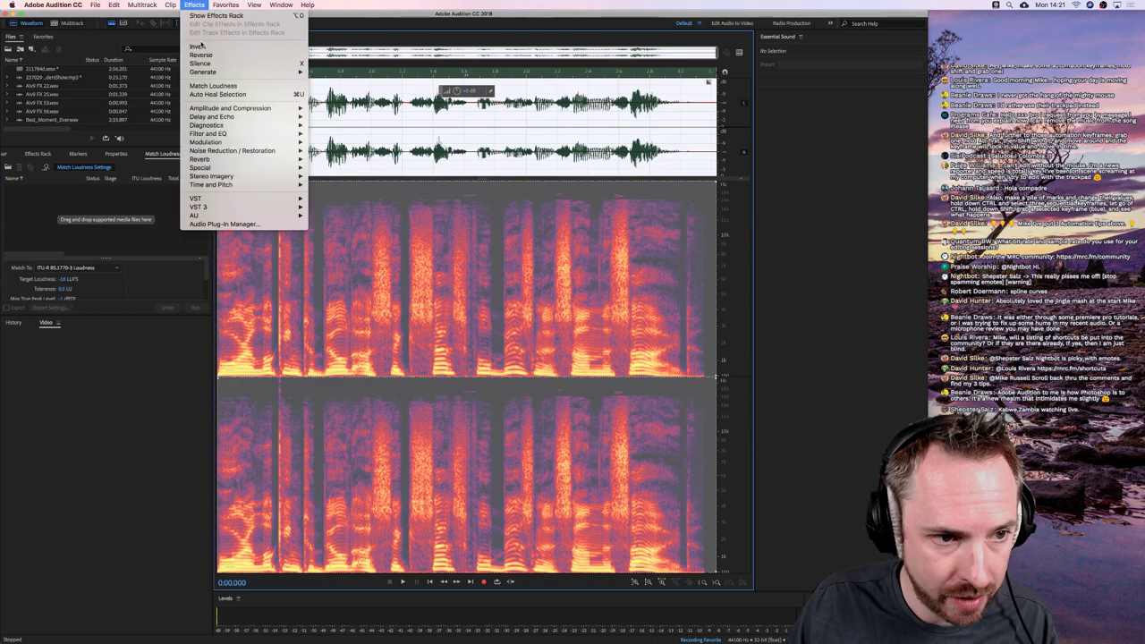
mouse_move(222, 127)
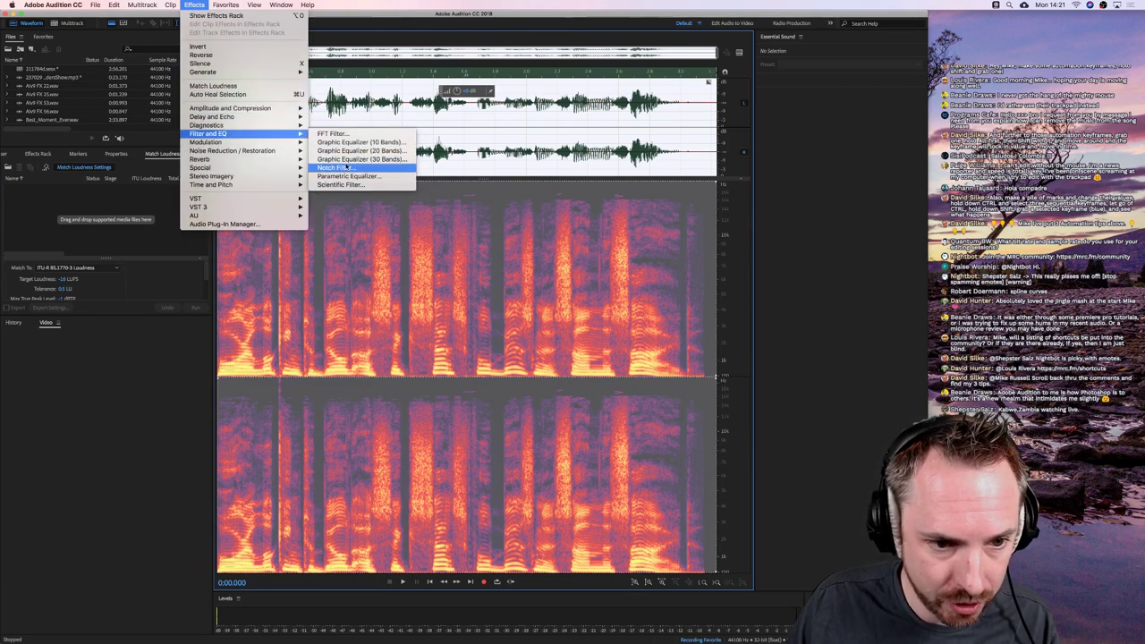
click(384, 168)
click(505, 224)
click(503, 233)
drag(685, 286, 584, 285)
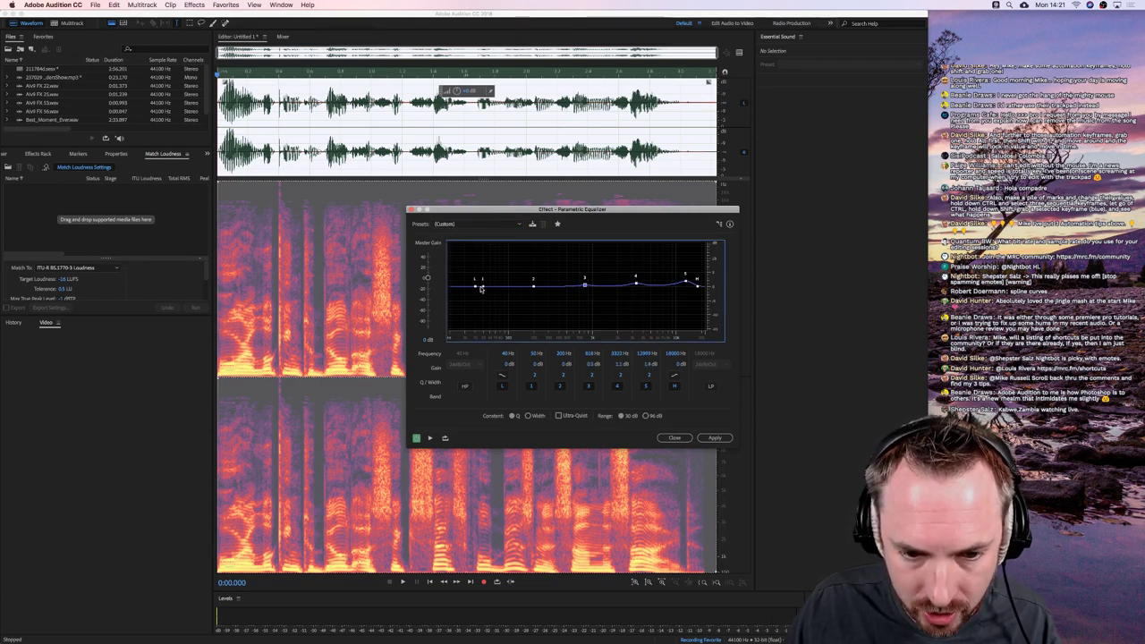
drag(475, 285, 479, 330)
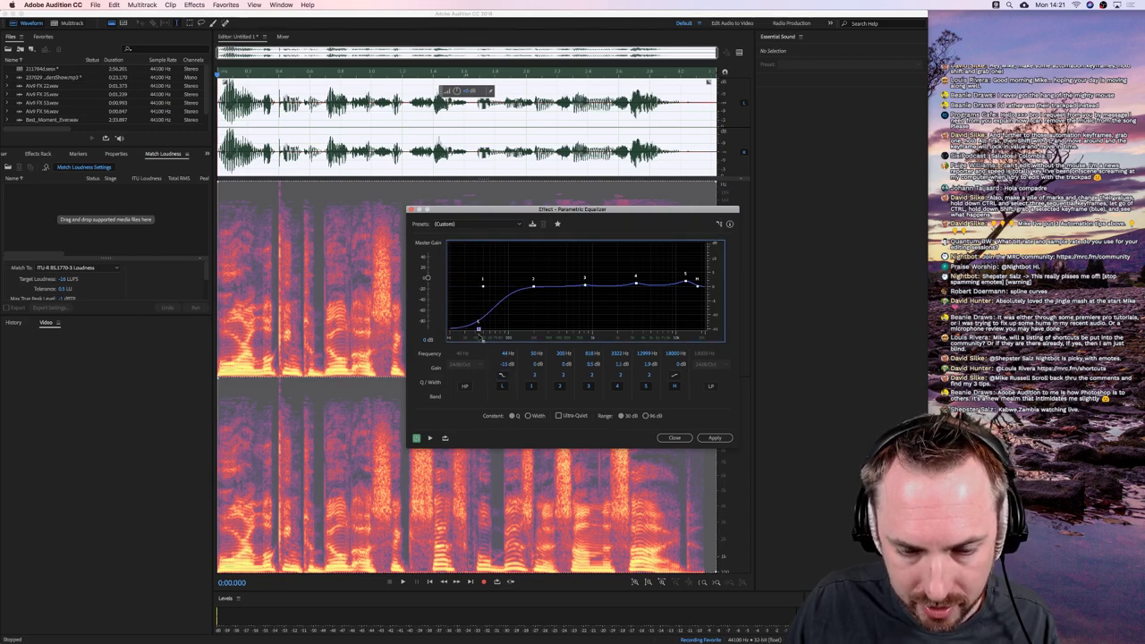
click(714, 438)
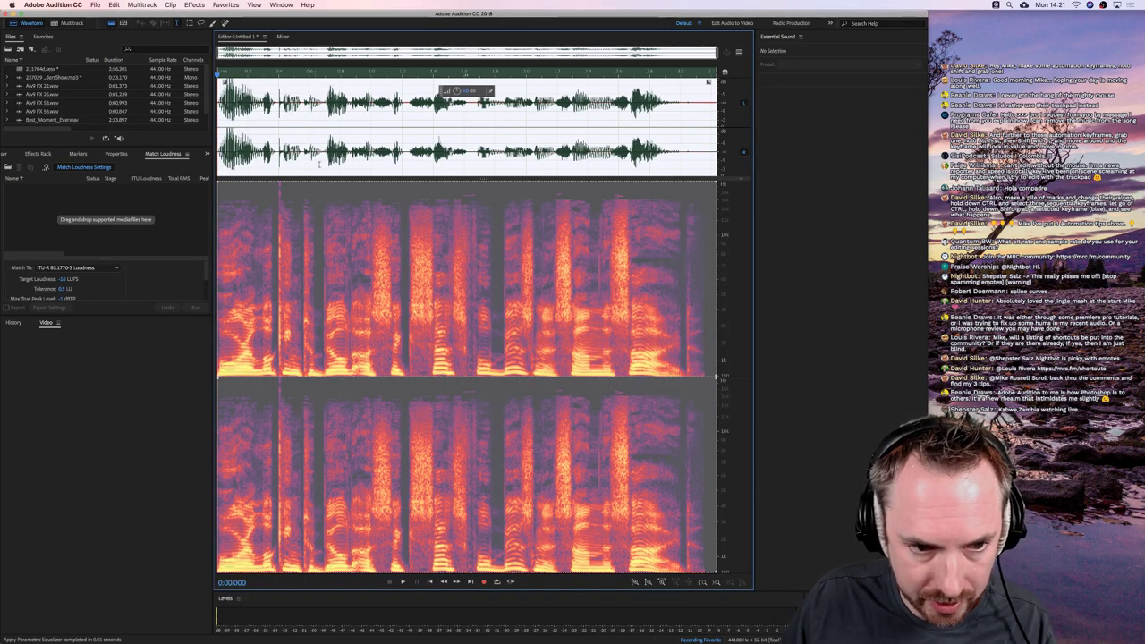
click(226, 4)
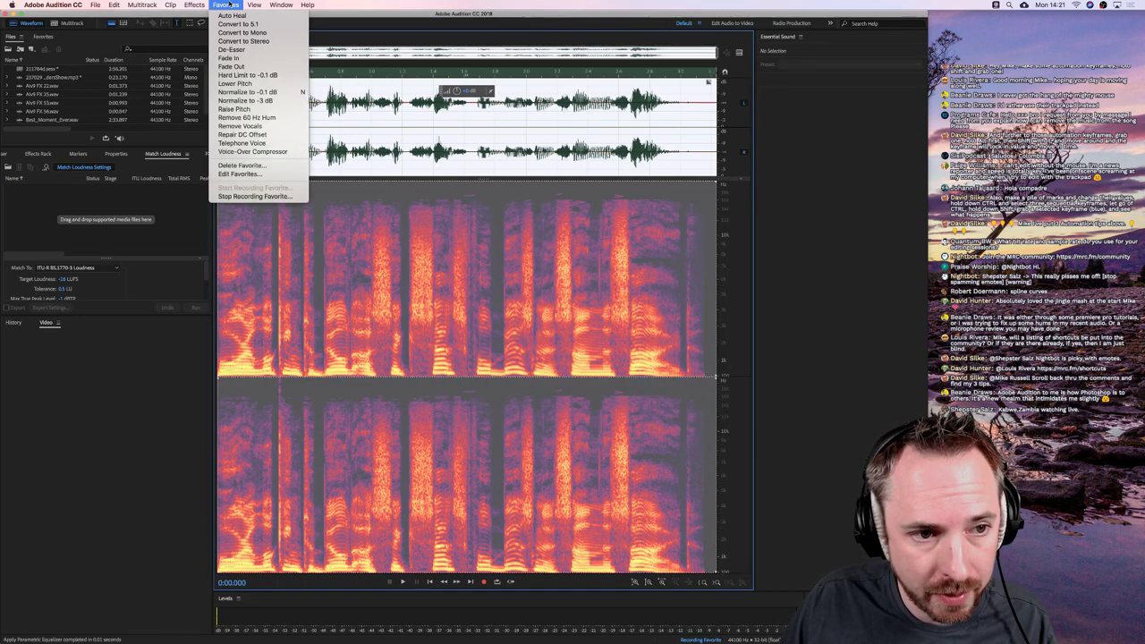
click(254, 92)
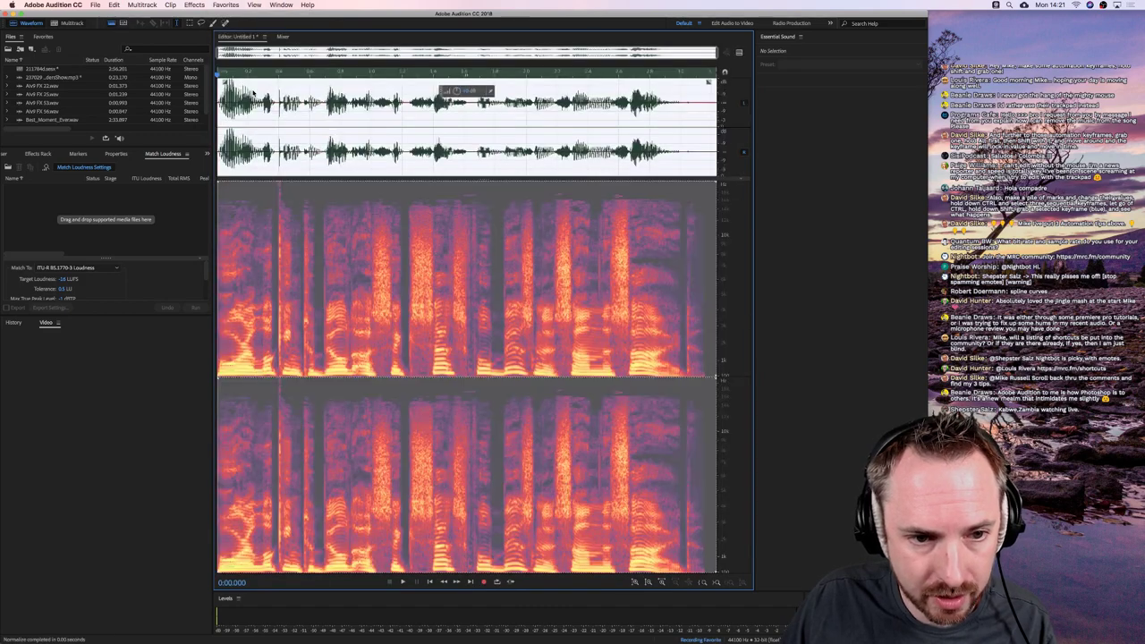
Enable the compressor in the Dynamics effect with a threshold of -25 dB and a ratio of 3
click(195, 6)
mouse_move(230, 111)
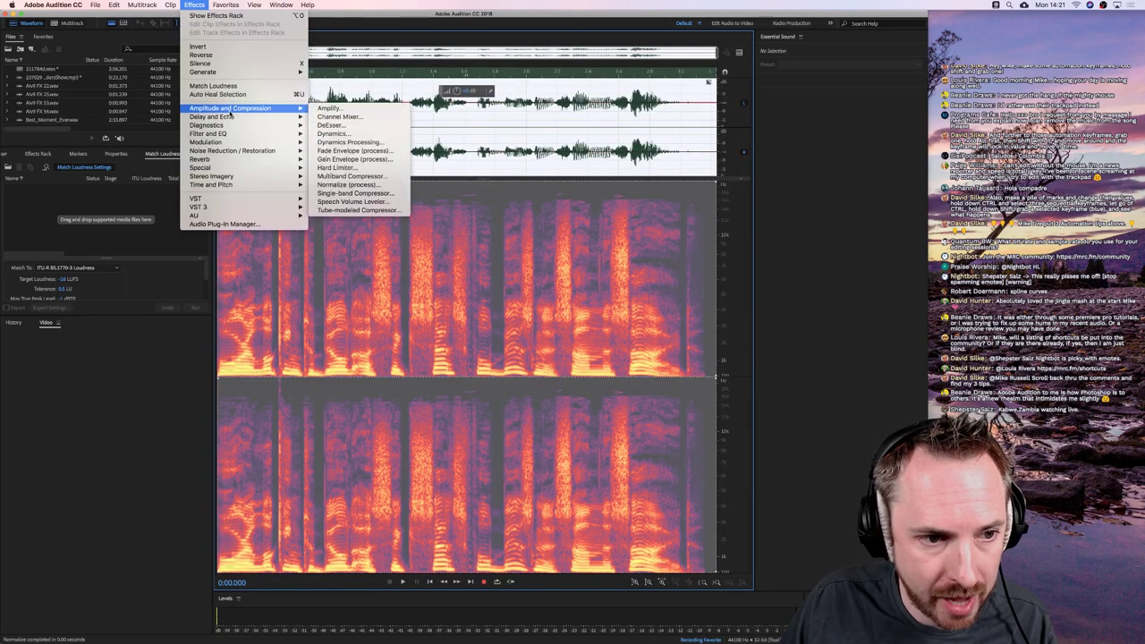
click(353, 134)
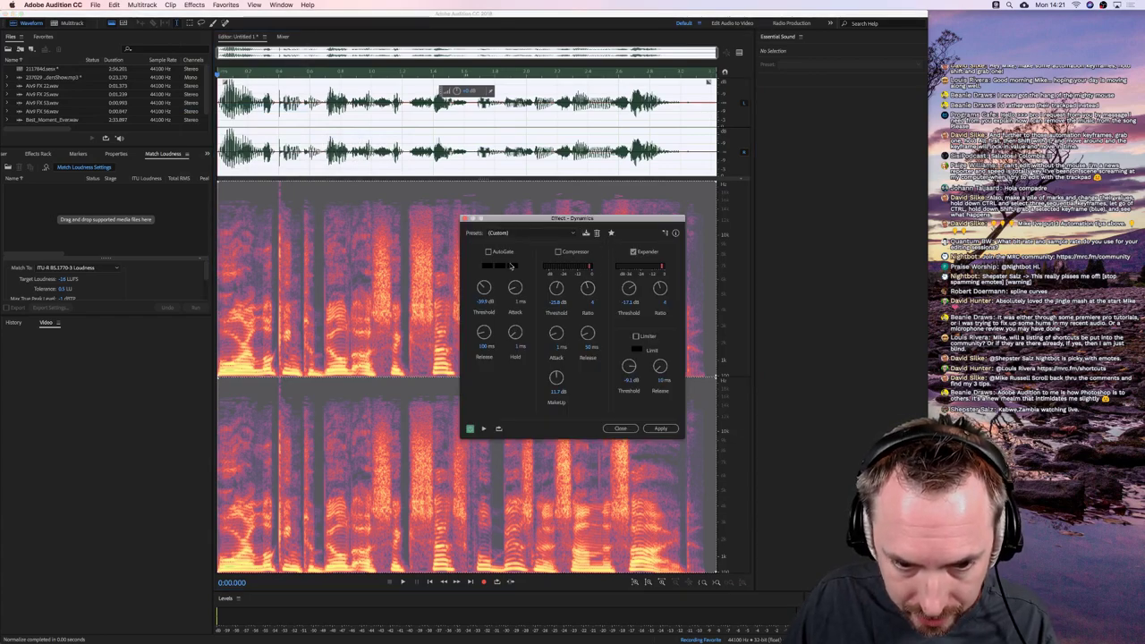
click(559, 252)
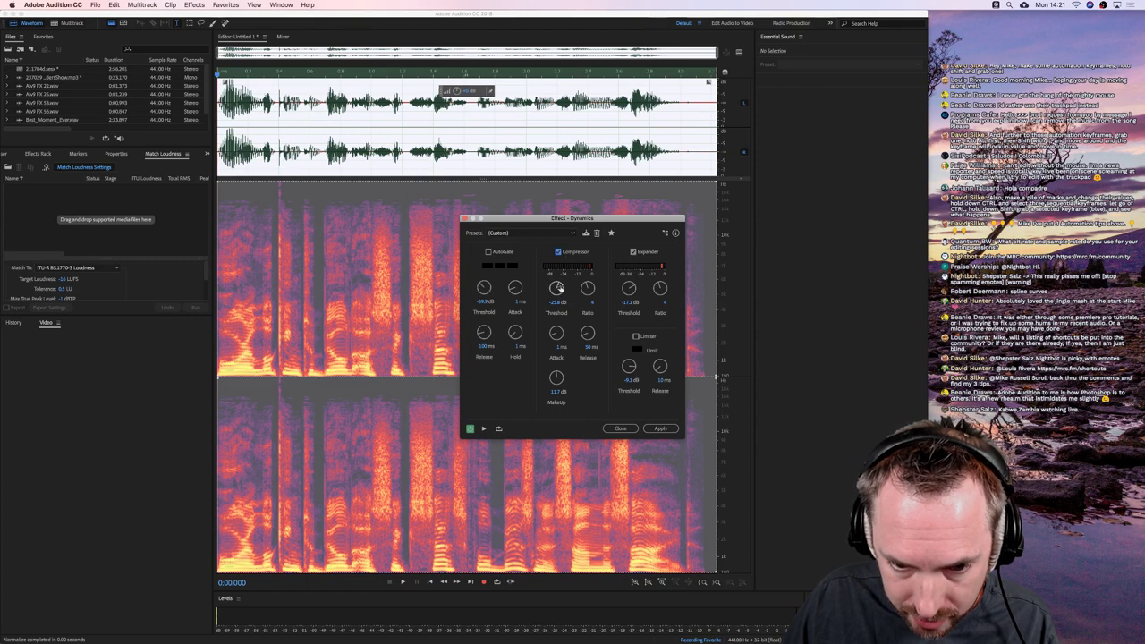
click(555, 302)
text(-25)
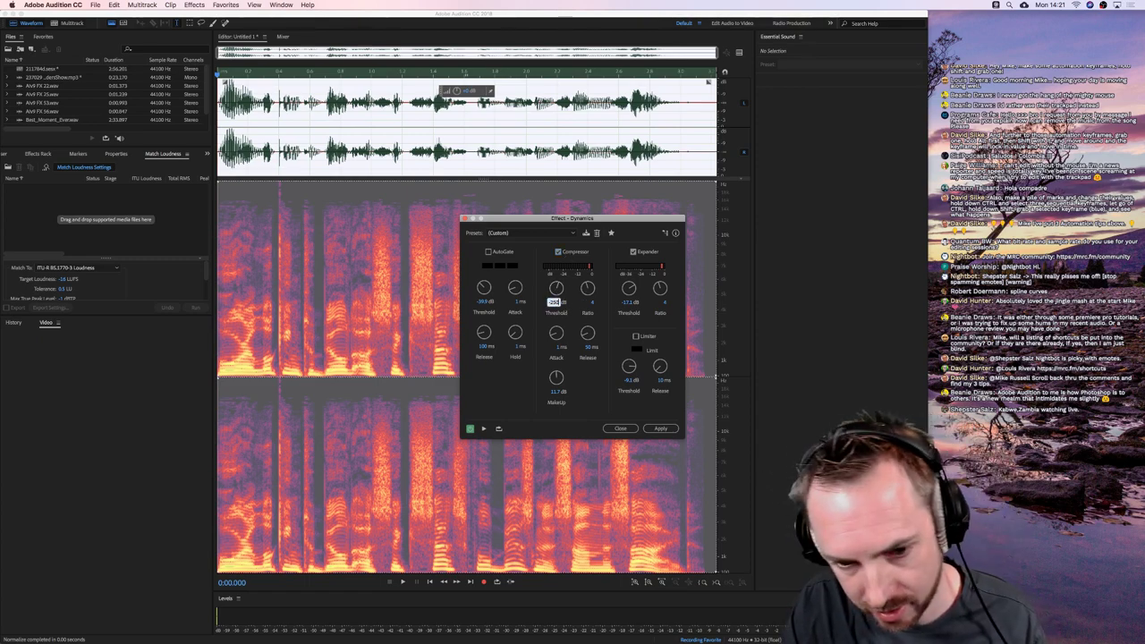
key(Return)
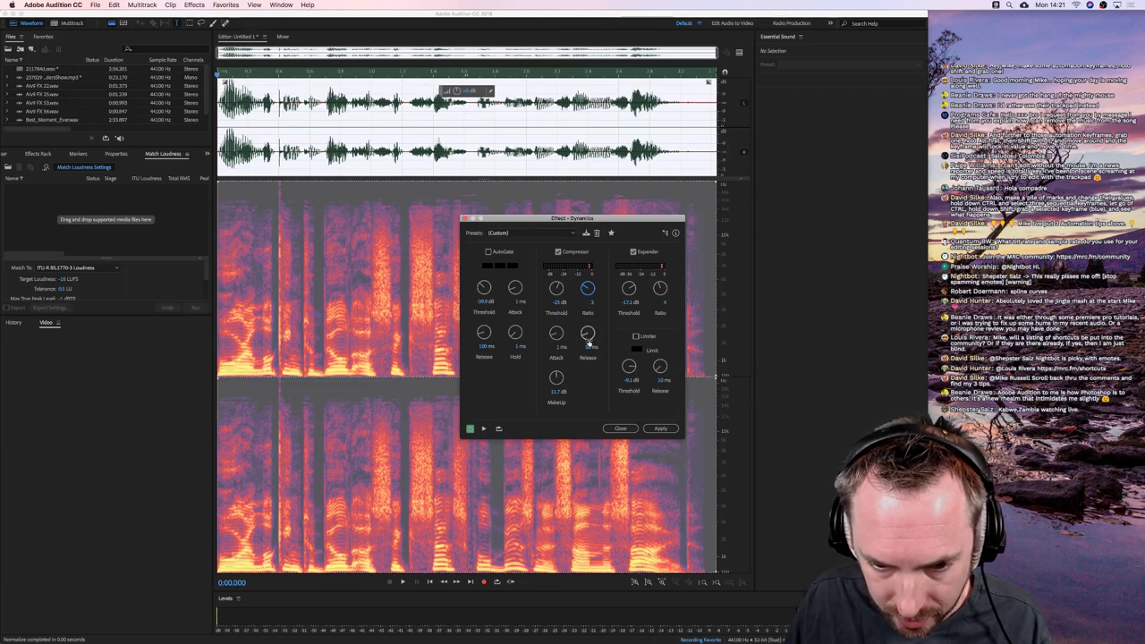
Apply the Dynamics effect with 1 dB of makeup gain and normalize the result to -0.1 dB
drag(557, 388, 560, 409)
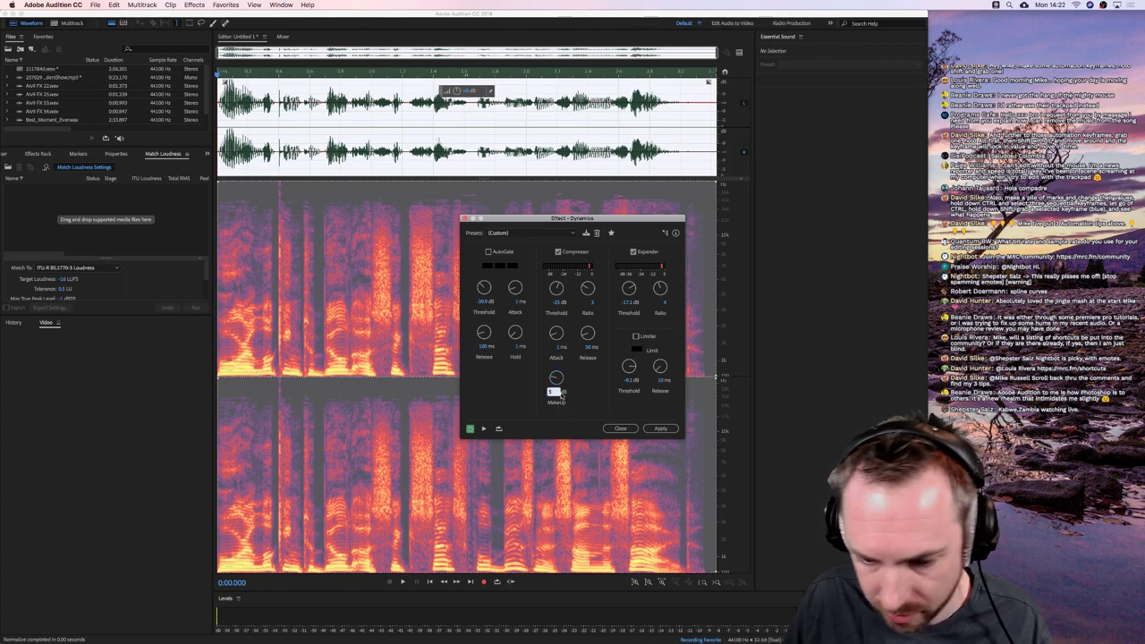
click(659, 429)
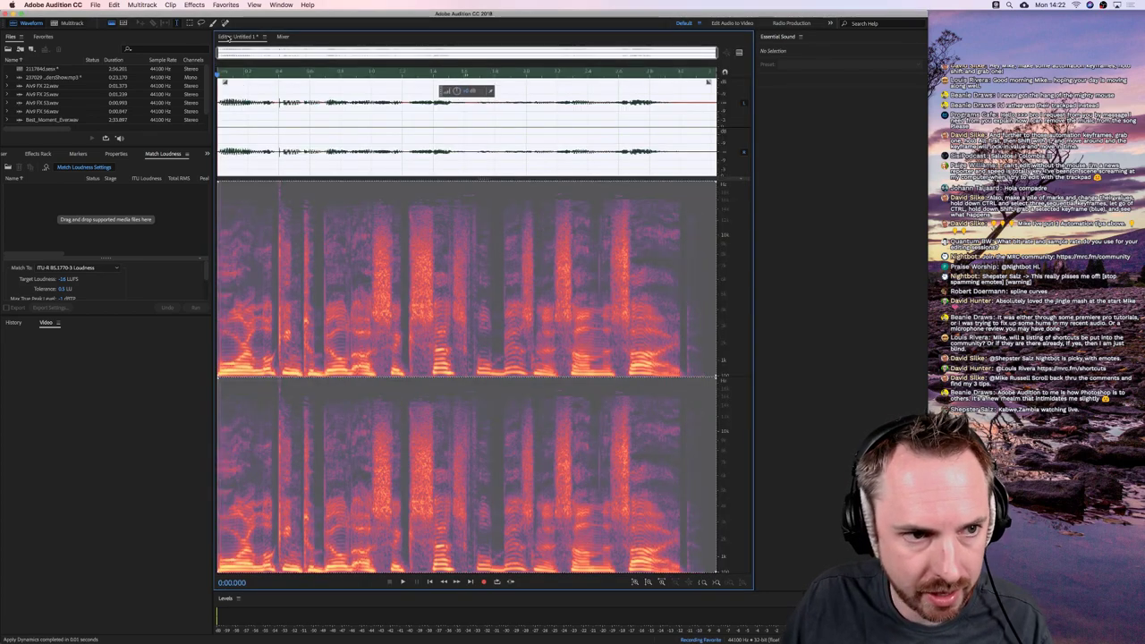
click(225, 5)
click(249, 93)
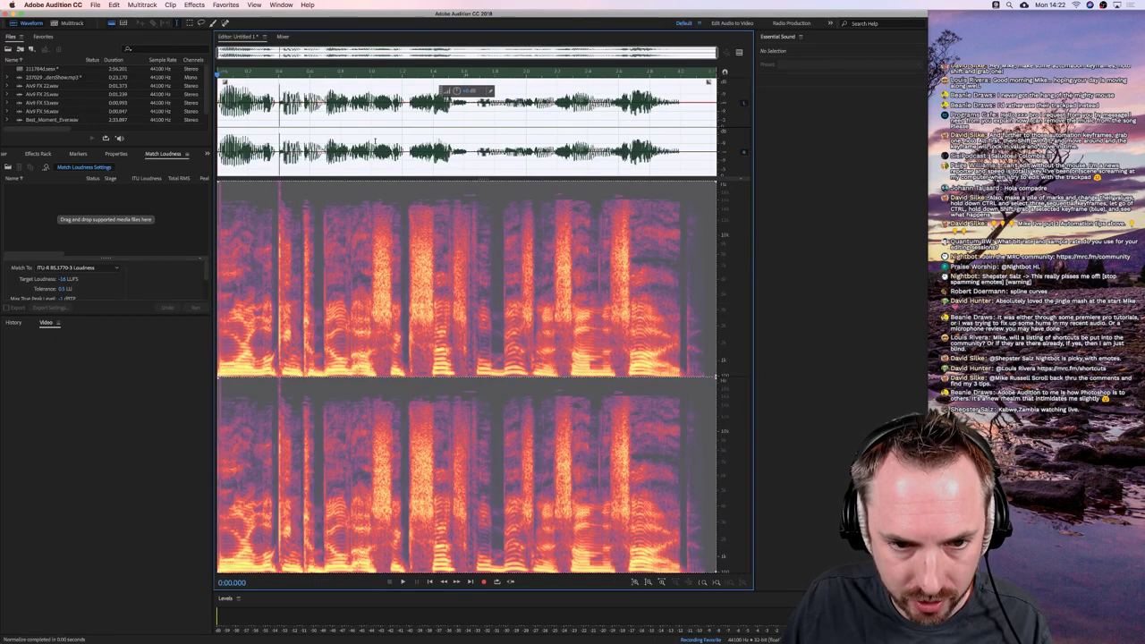
Stop recording the favorite and save it under the presenter's first name followed by "Time Saver"
click(231, 7)
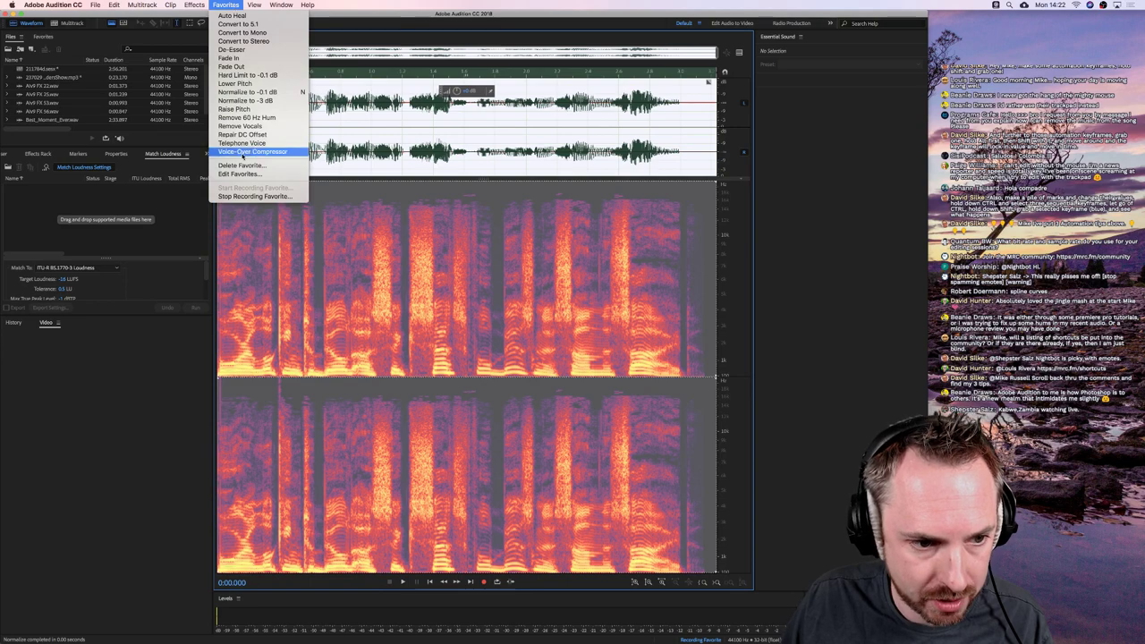
click(244, 196)
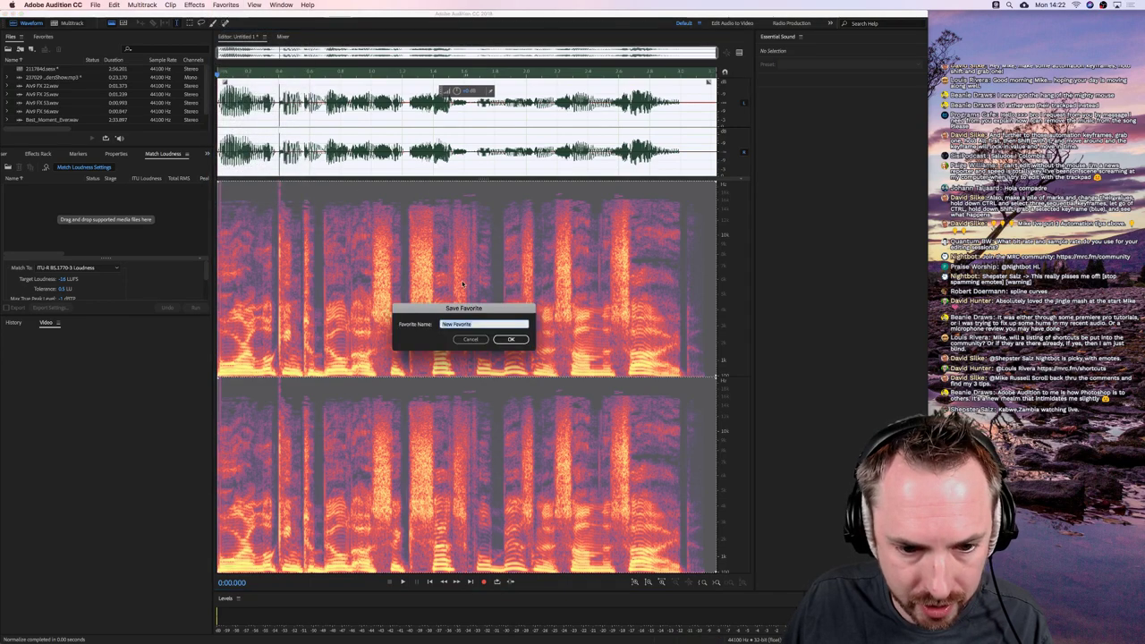
text(Mike)
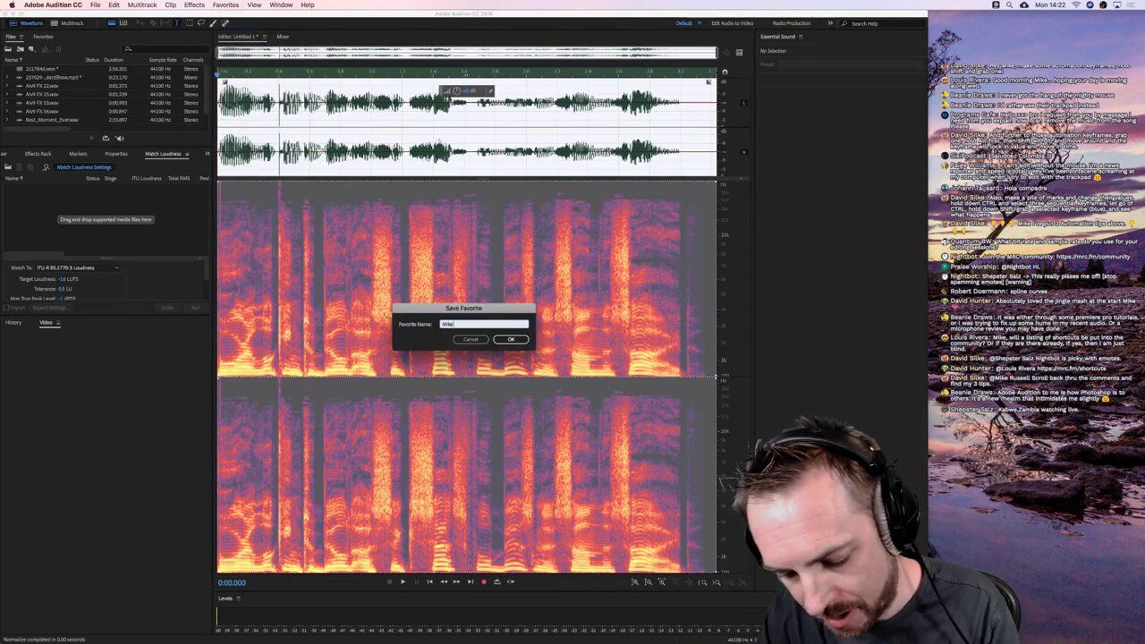
text('s Time Saver)
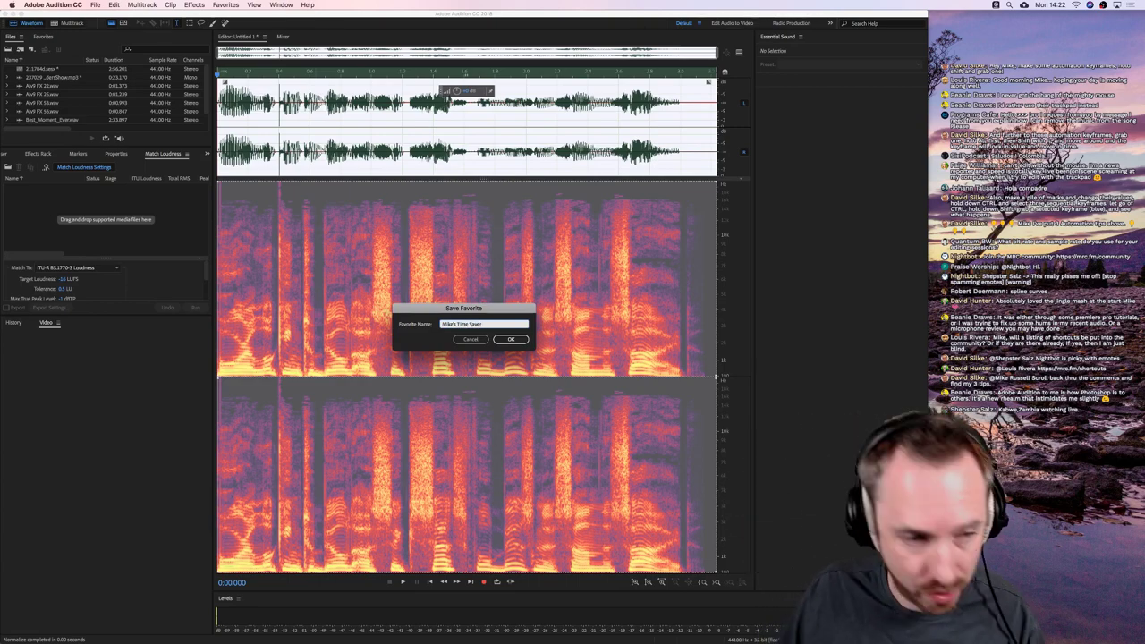
click(501, 338)
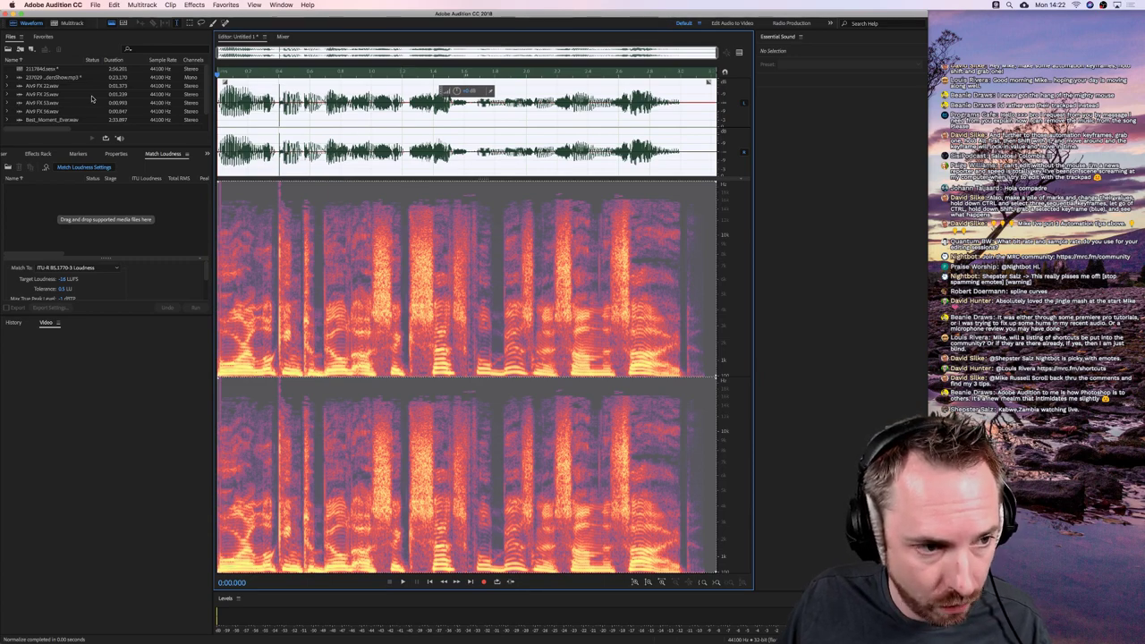
Run the Time Saver favorite on the phrase from about 0:11.8 to 0:15 in the 237029 MP3 recording
double_click(48, 77)
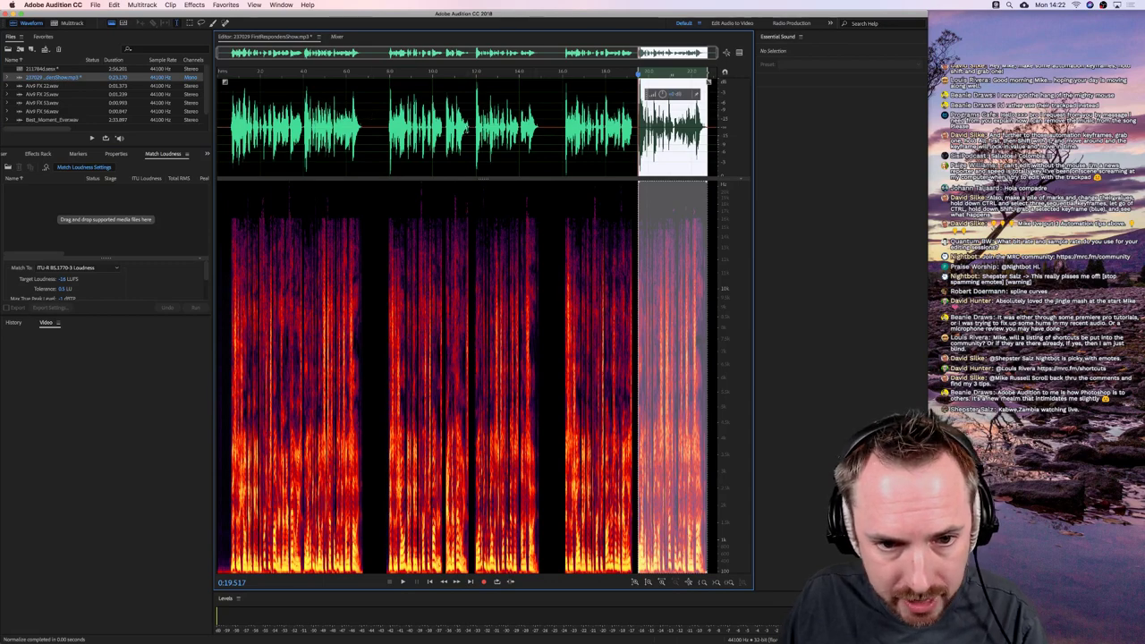
drag(472, 127, 542, 127)
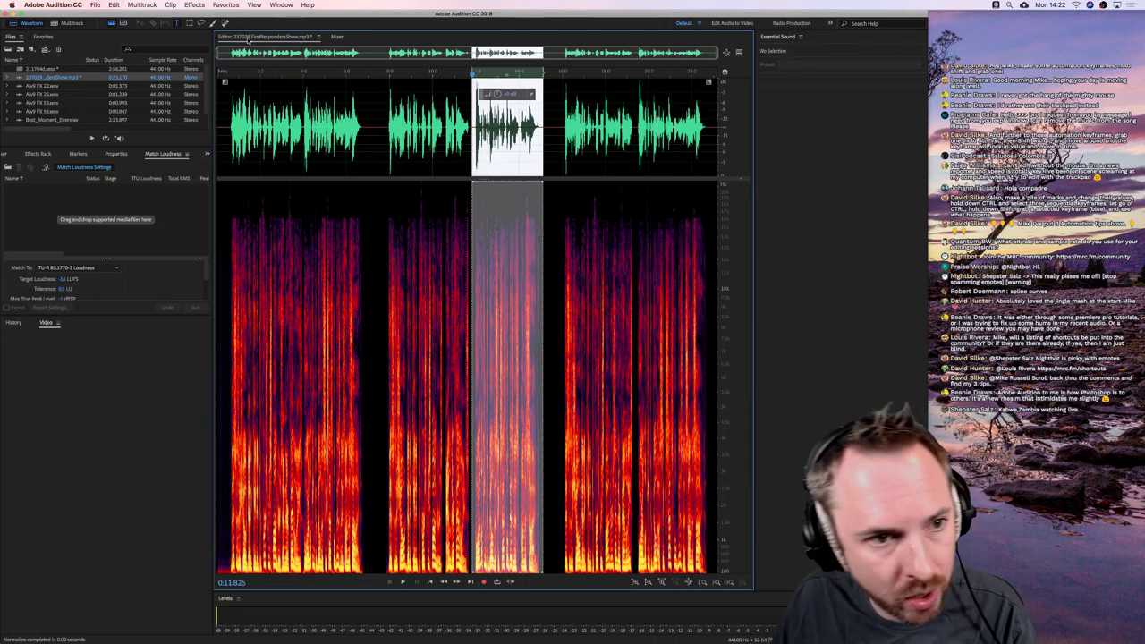
click(226, 4)
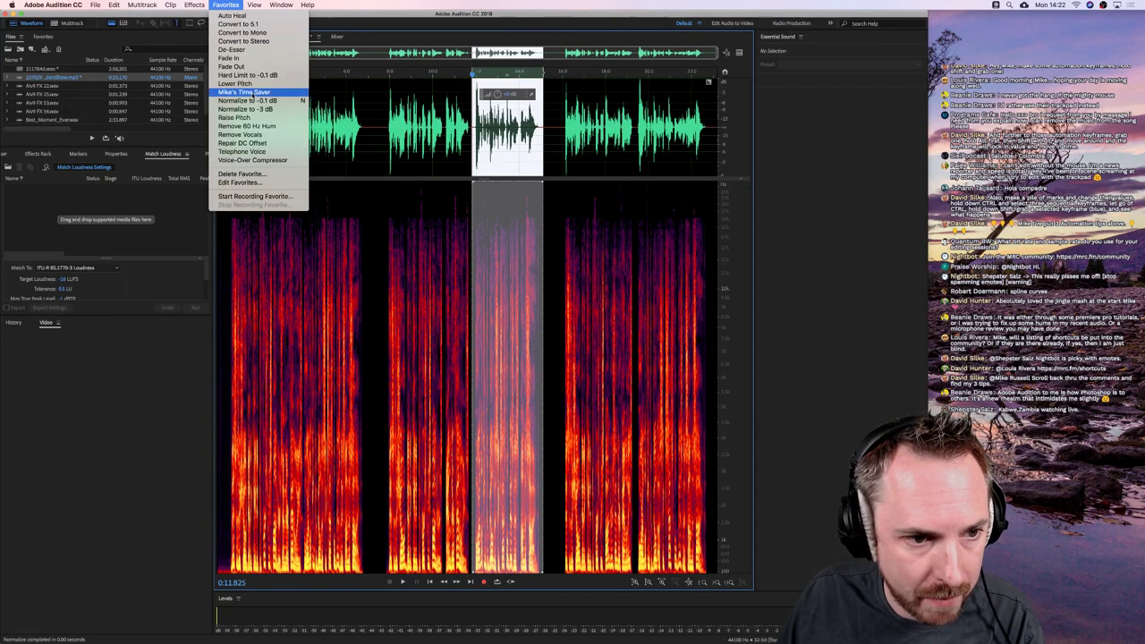
click(254, 95)
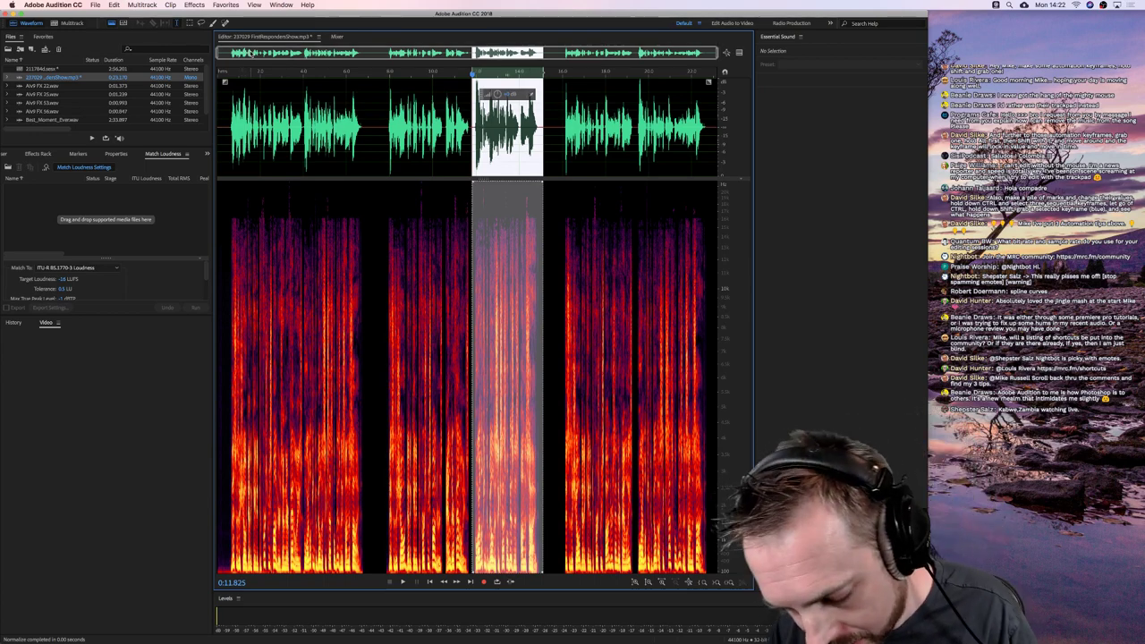
Assign the keyboard shortcut A to the Time Saver favorite and check it in the list of favorites
key(alt+k)
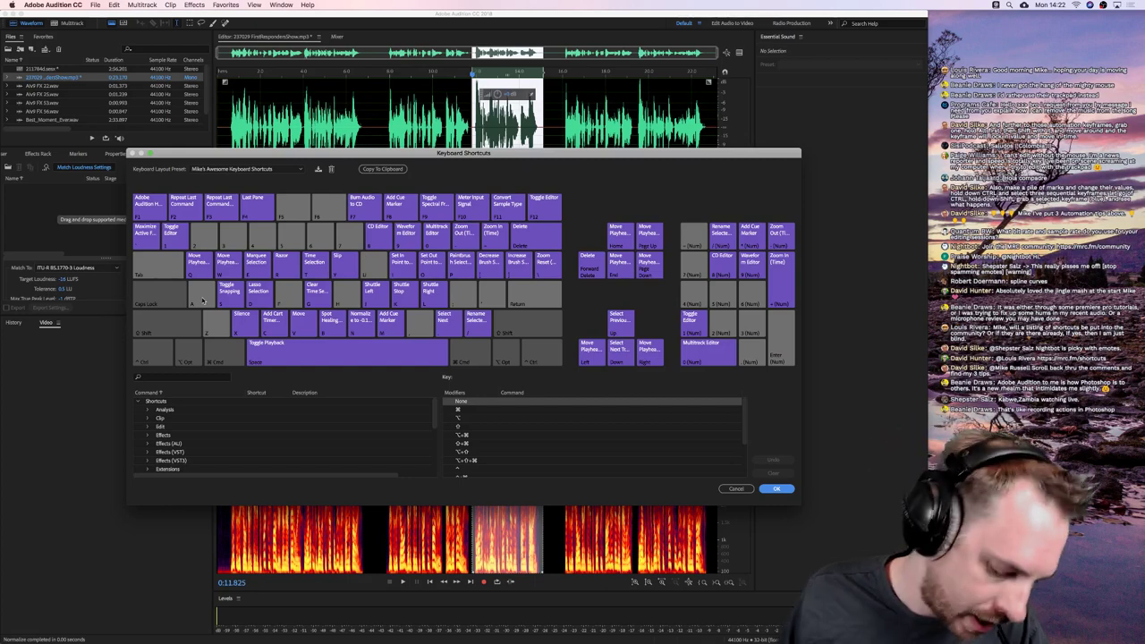
click(183, 376)
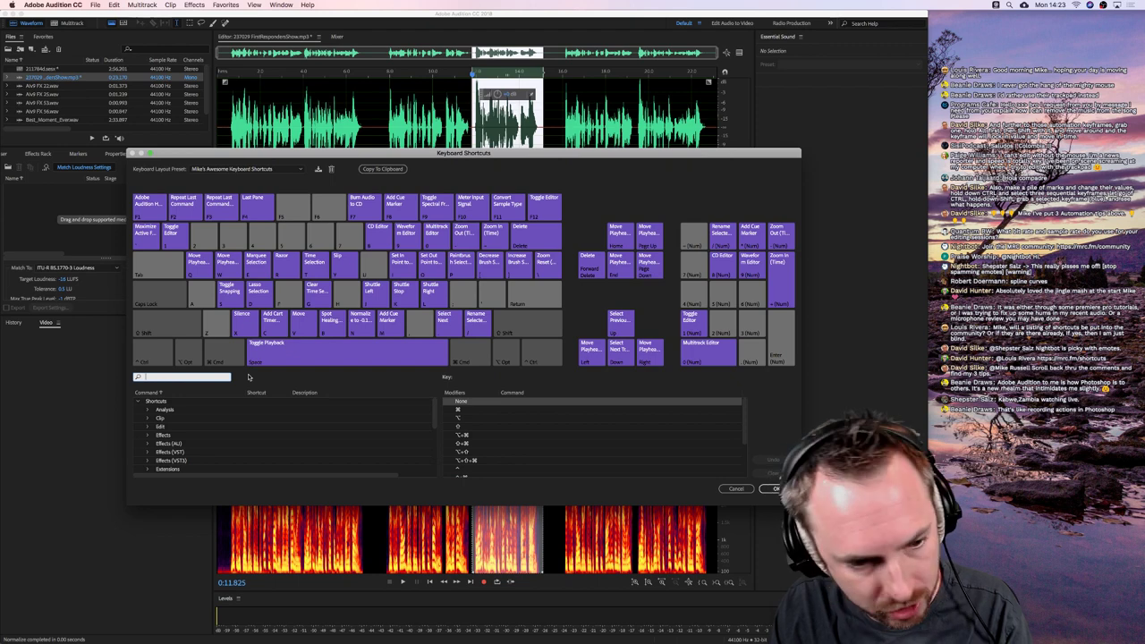
scroll(164, 458, down, 1)
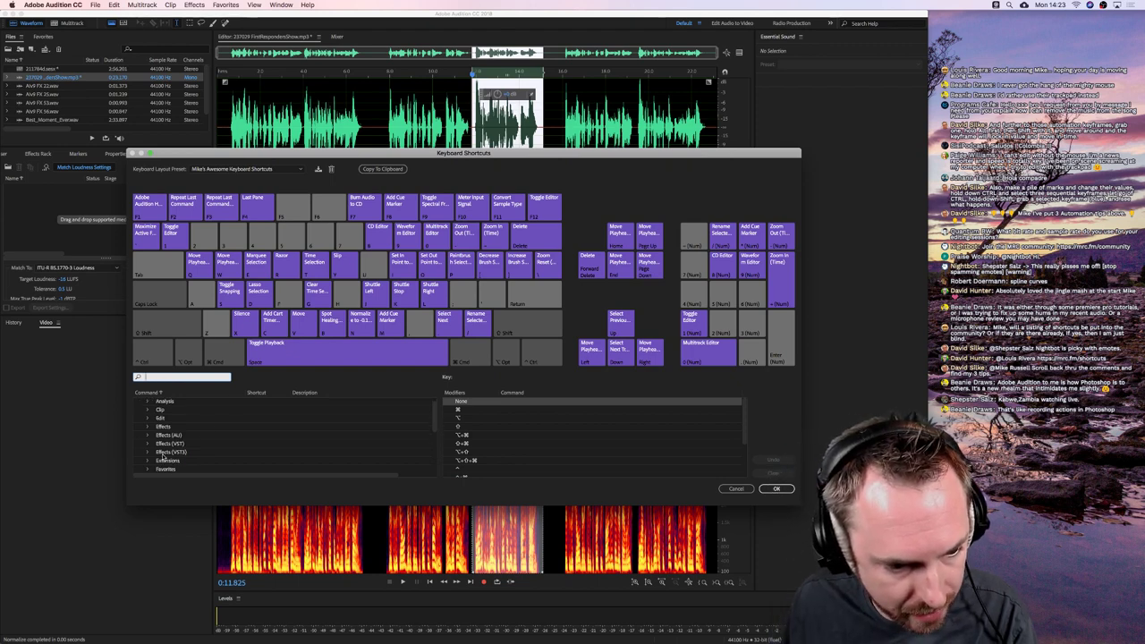
click(148, 470)
scroll(166, 460, down, 1)
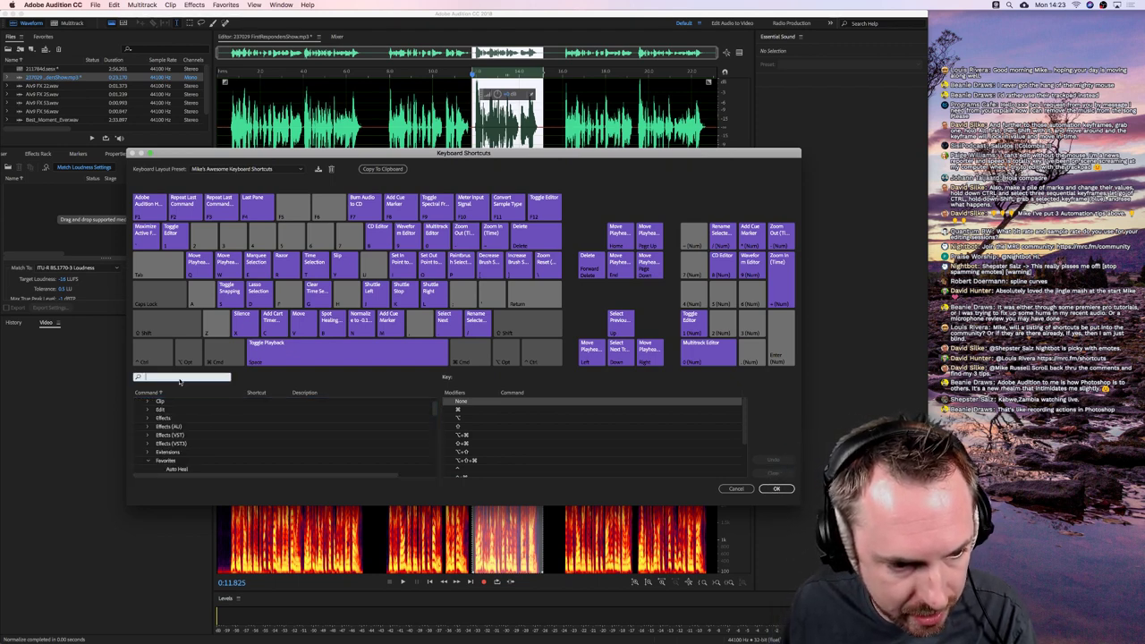
click(180, 380)
text(mike's)
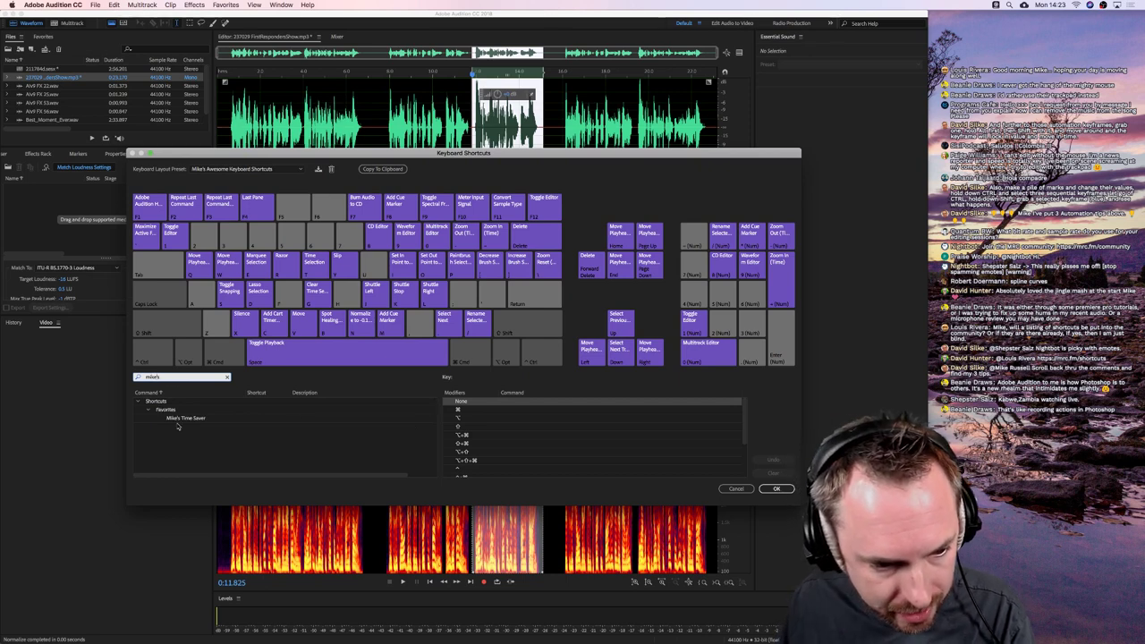
click(228, 421)
click(259, 419)
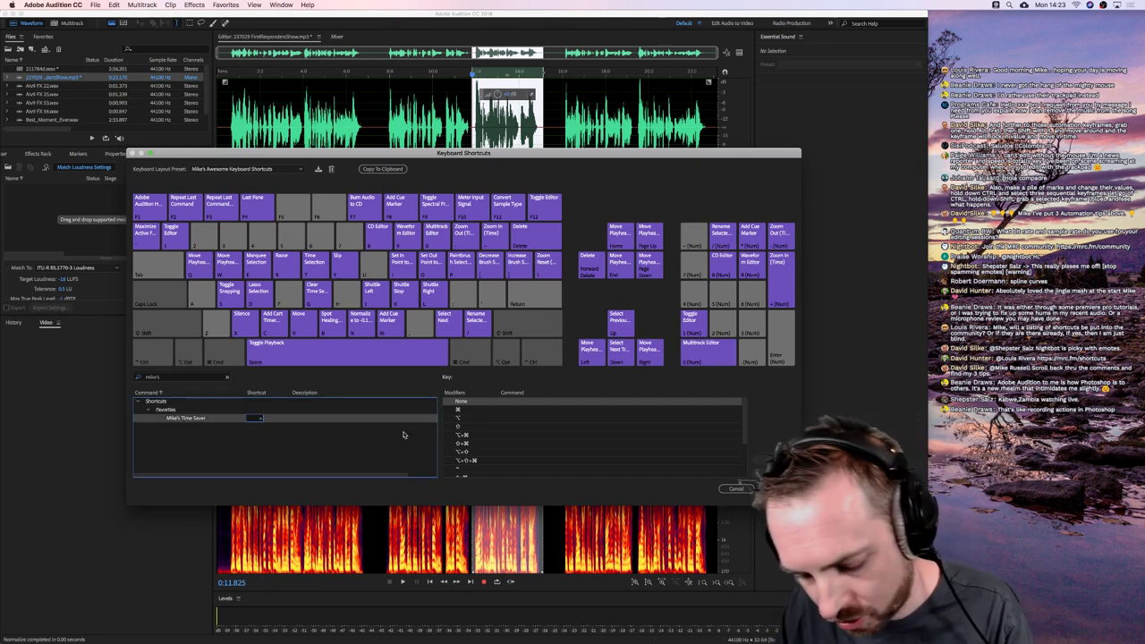
key(a)
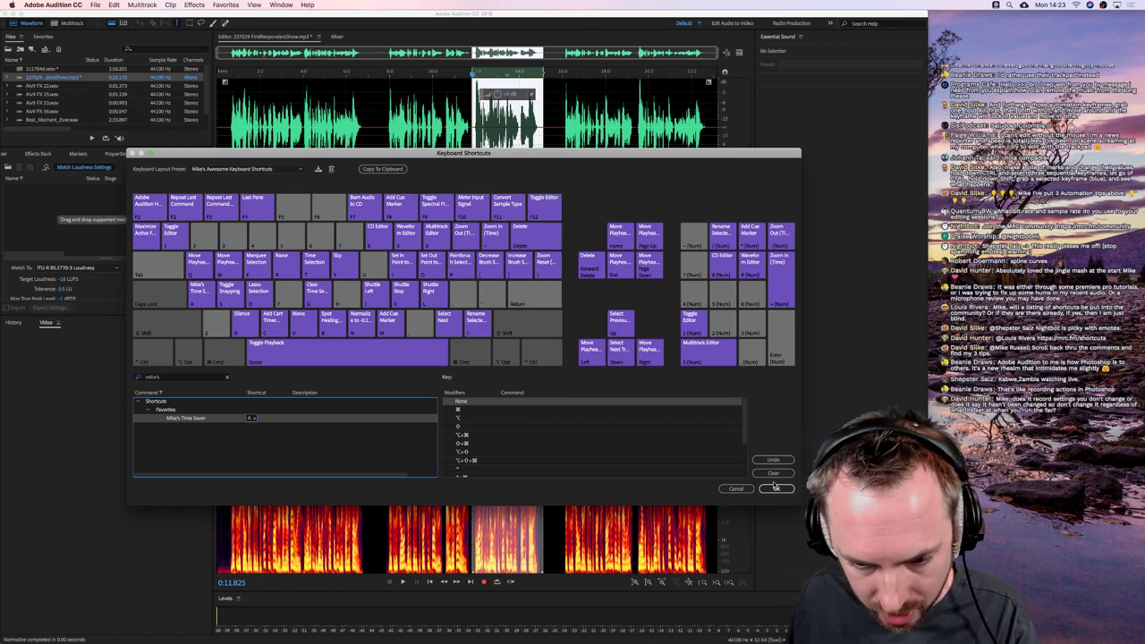
click(776, 488)
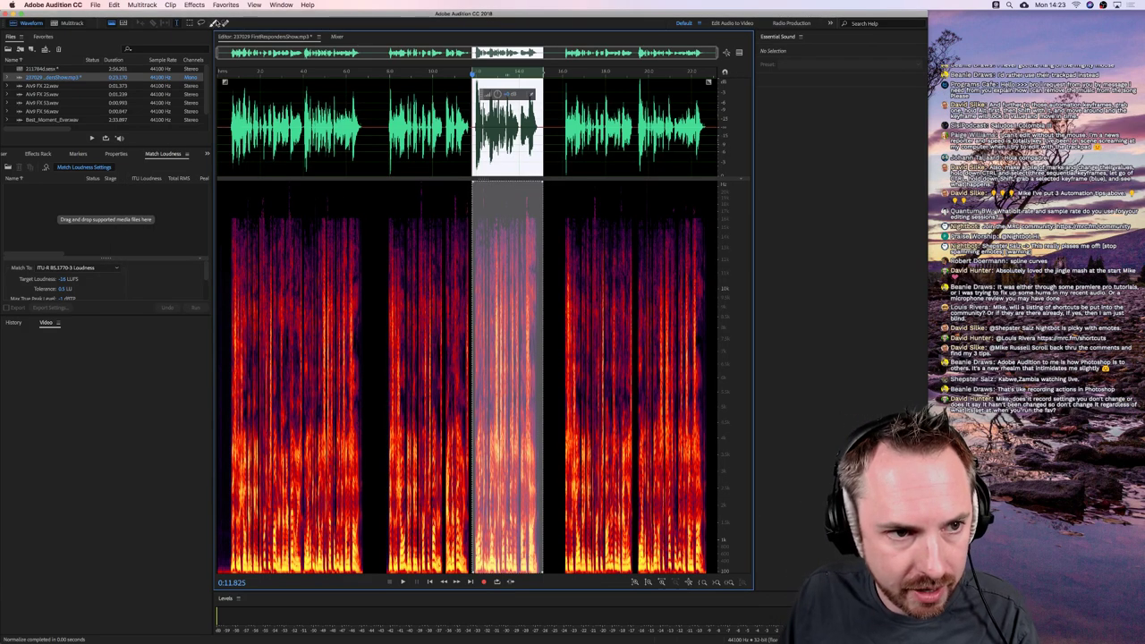
click(225, 5)
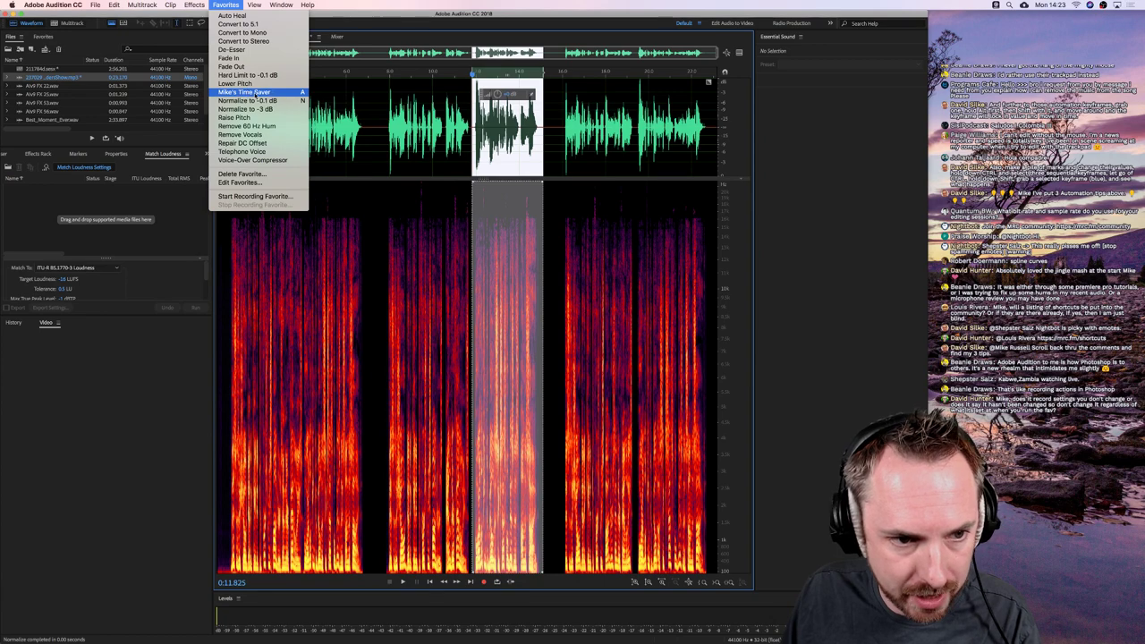
Run the Time Saver favorite on the phrases from about 0:07.6 to 0:11.8 and from about 0:16.1 to 0:19.5
click(385, 136)
drag(380, 132, 471, 152)
key(F1)
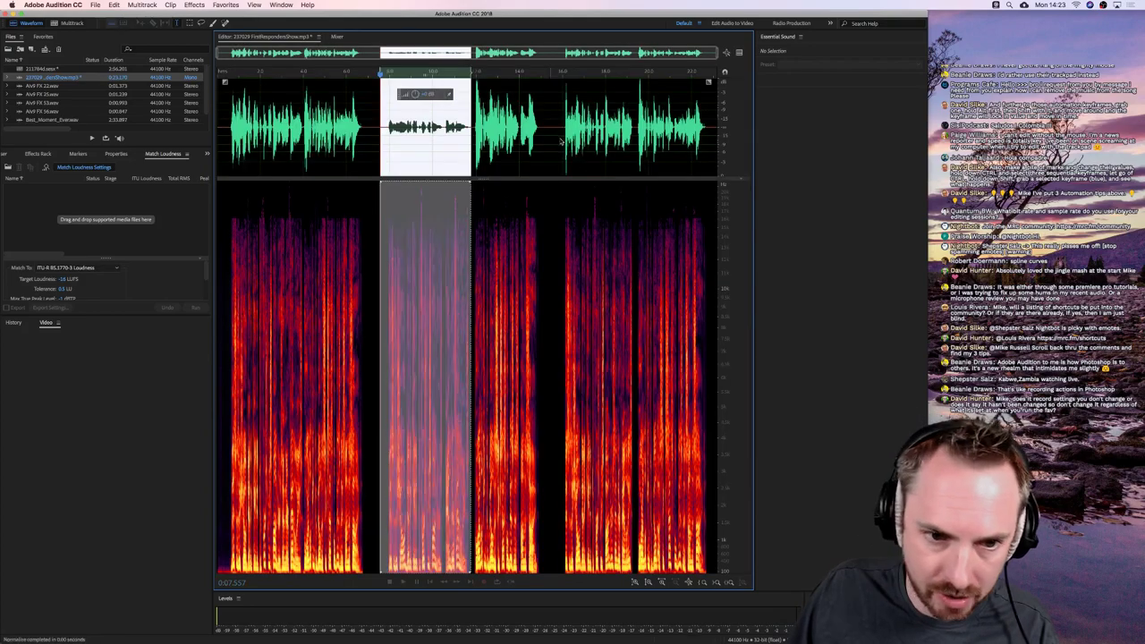
drag(563, 139, 637, 139)
key(F1)
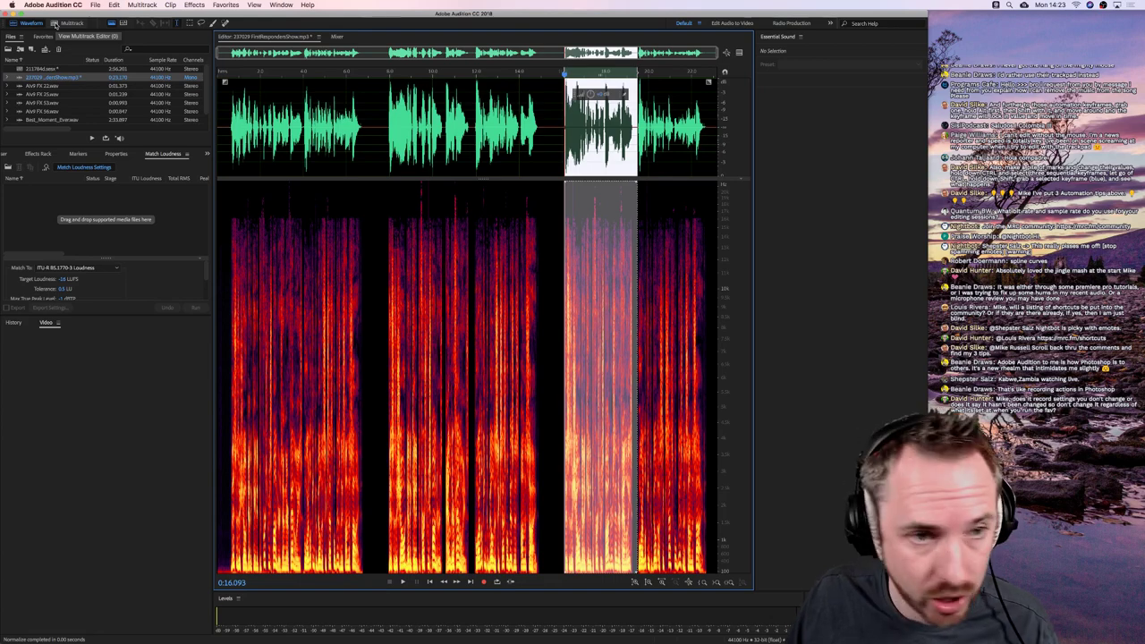
Check the availability of favorites in the multitrack session and return to the waveform editor
click(55, 24)
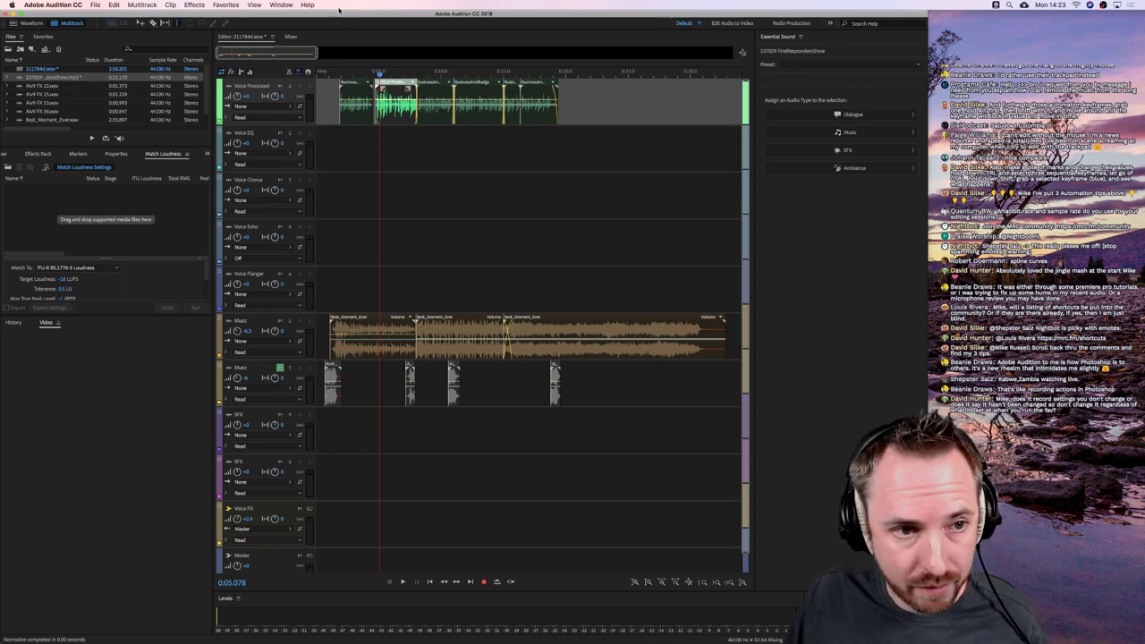
click(224, 5)
click(424, 169)
click(29, 23)
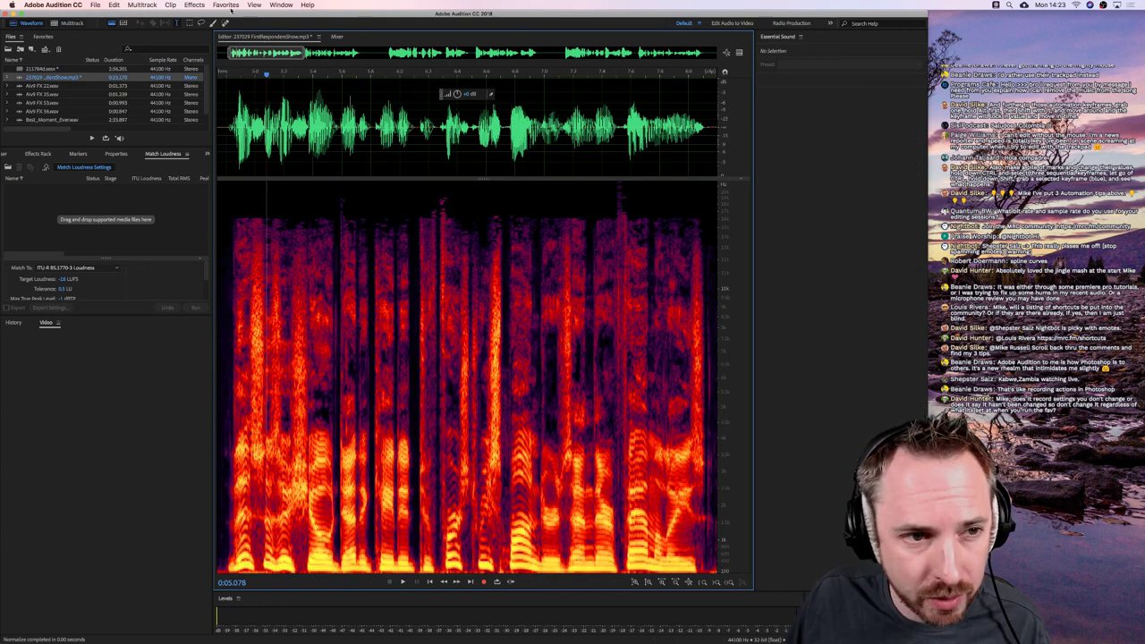
Open the favorites for editing and undock their panel into an enlarged floating window over the waveform
click(225, 6)
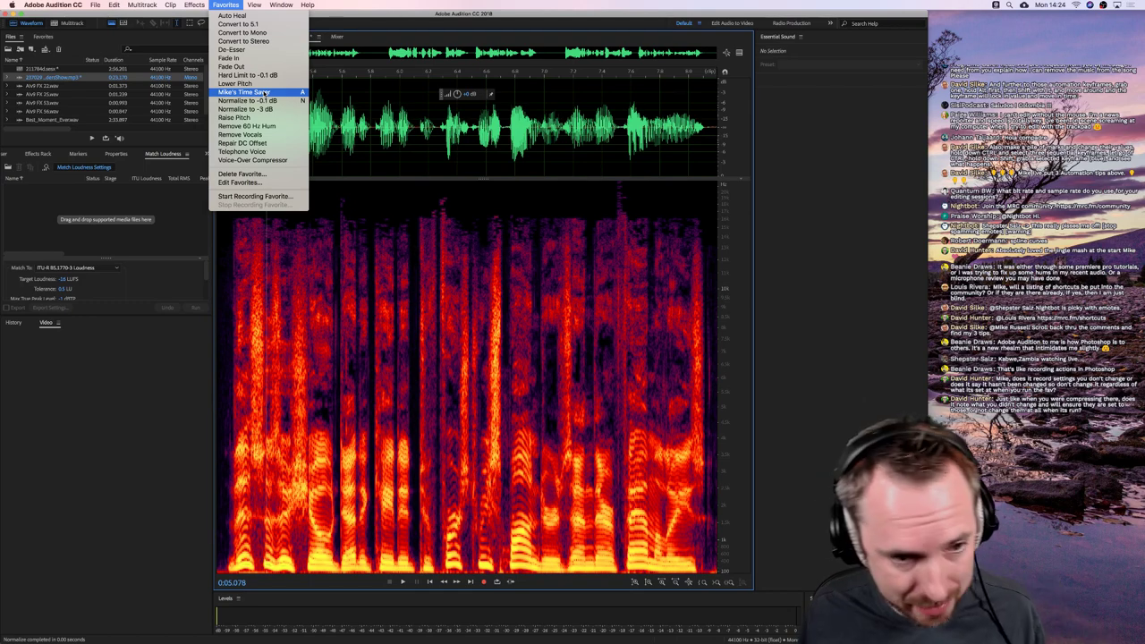
click(245, 183)
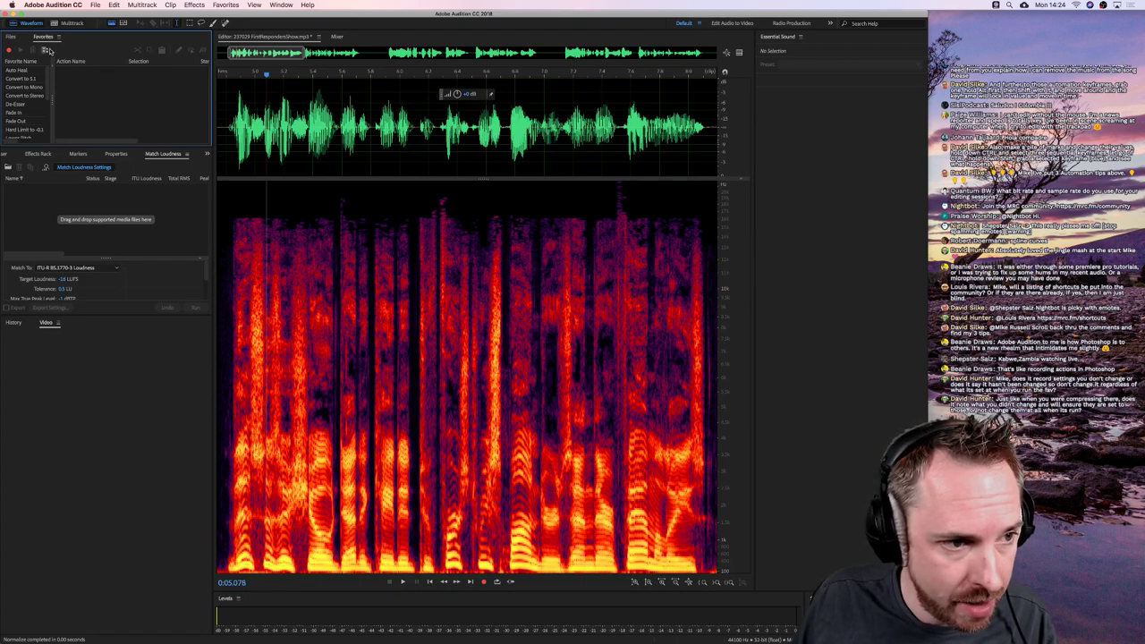
click(58, 37)
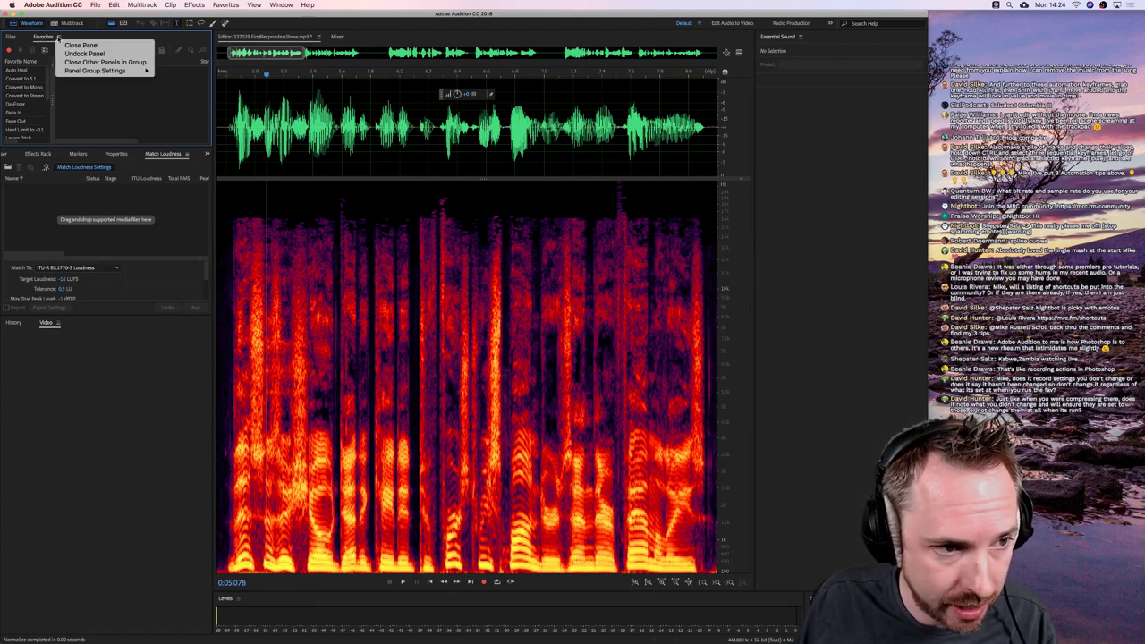
click(76, 51)
drag(54, 42, 278, 122)
drag(438, 187, 541, 304)
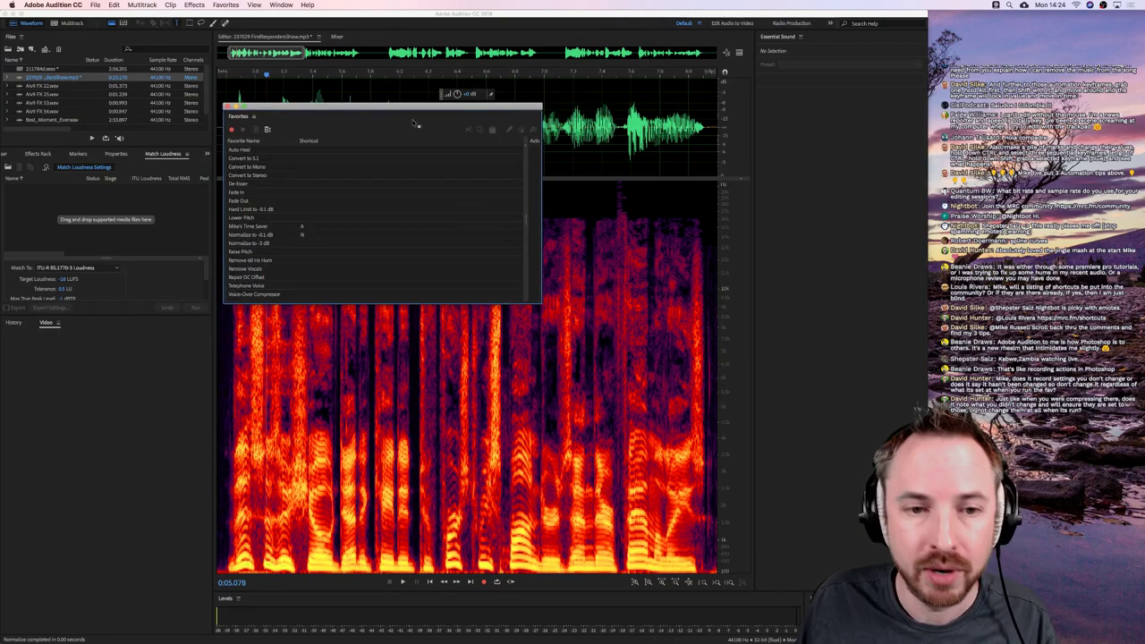
drag(410, 109, 593, 229)
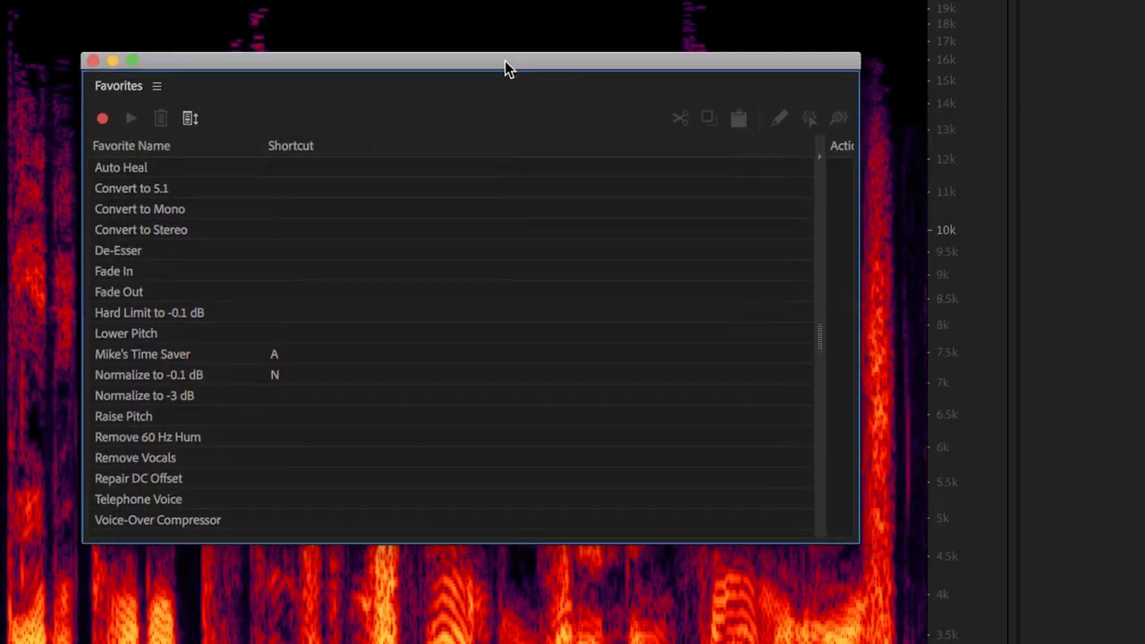
drag(504, 61, 443, 48)
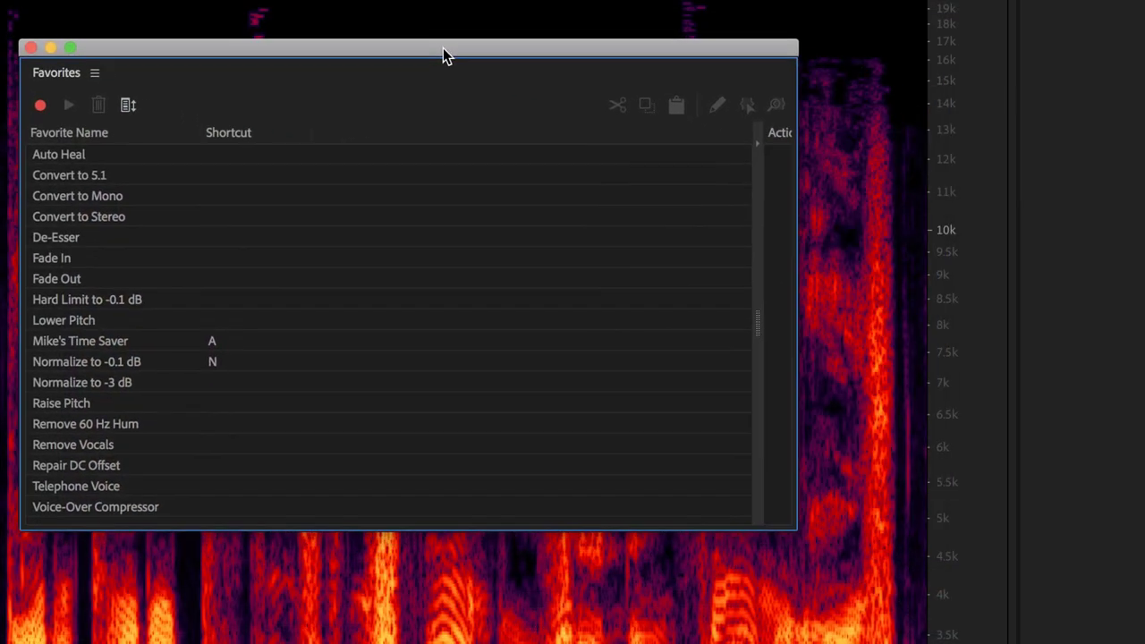
Show the actions recorded in the Time Saver favorite and examine the selection options of its Dynamics action
click(95, 341)
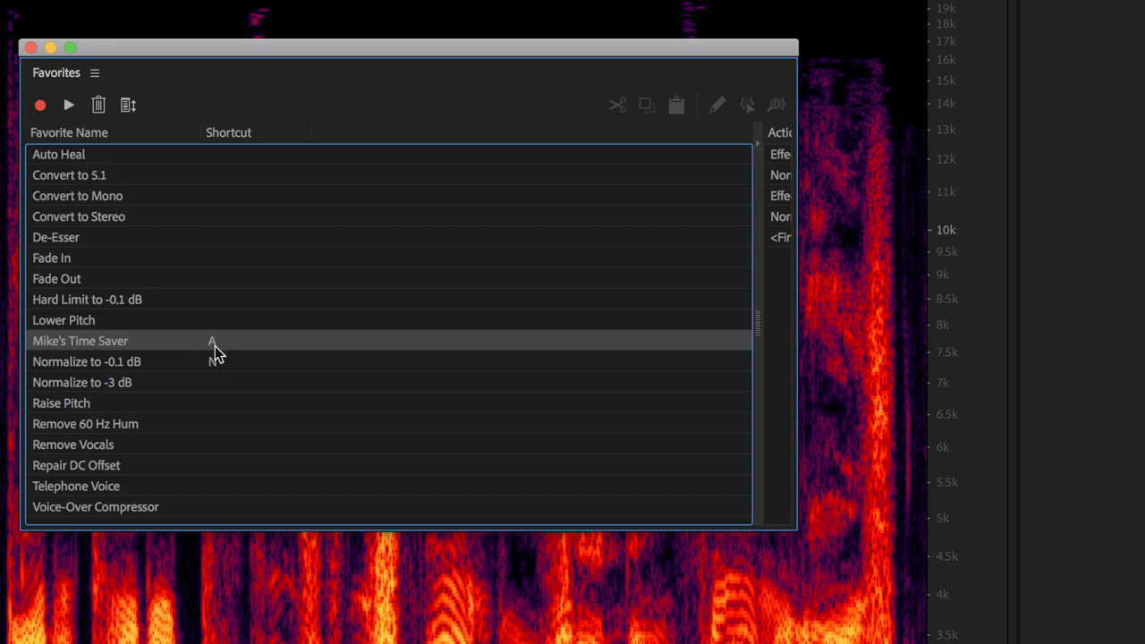
drag(757, 341, 286, 322)
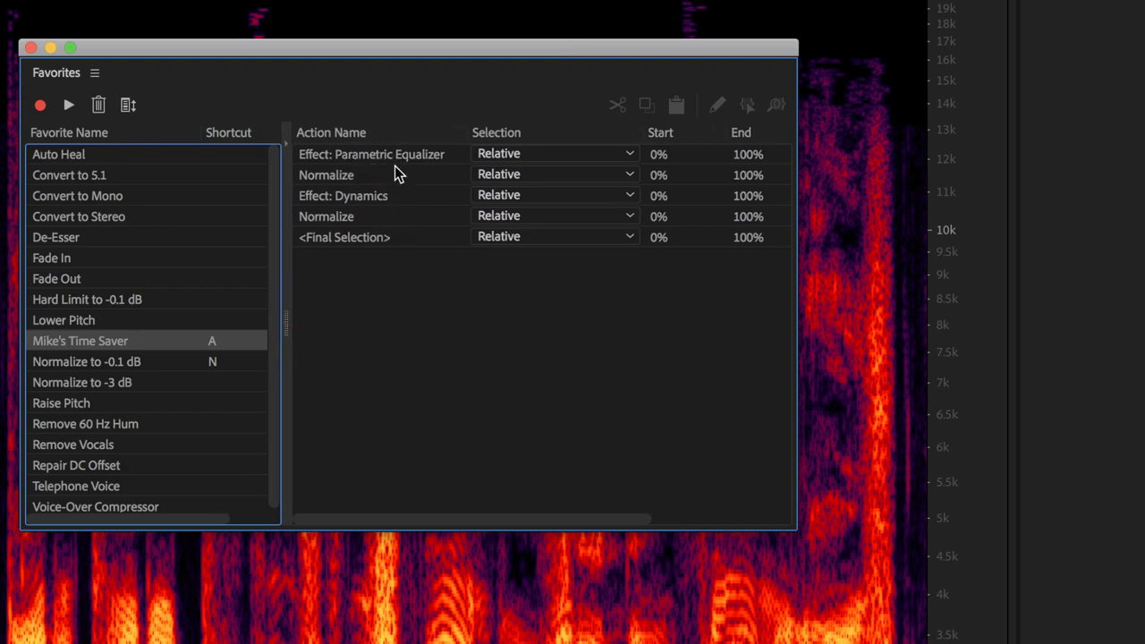
click(333, 199)
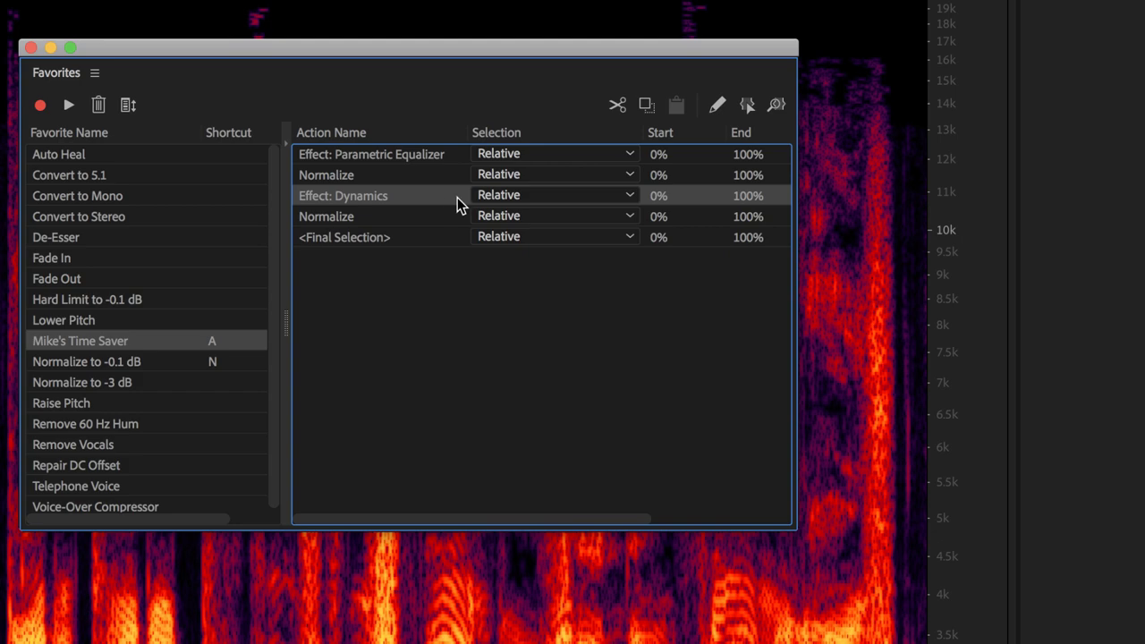
click(630, 197)
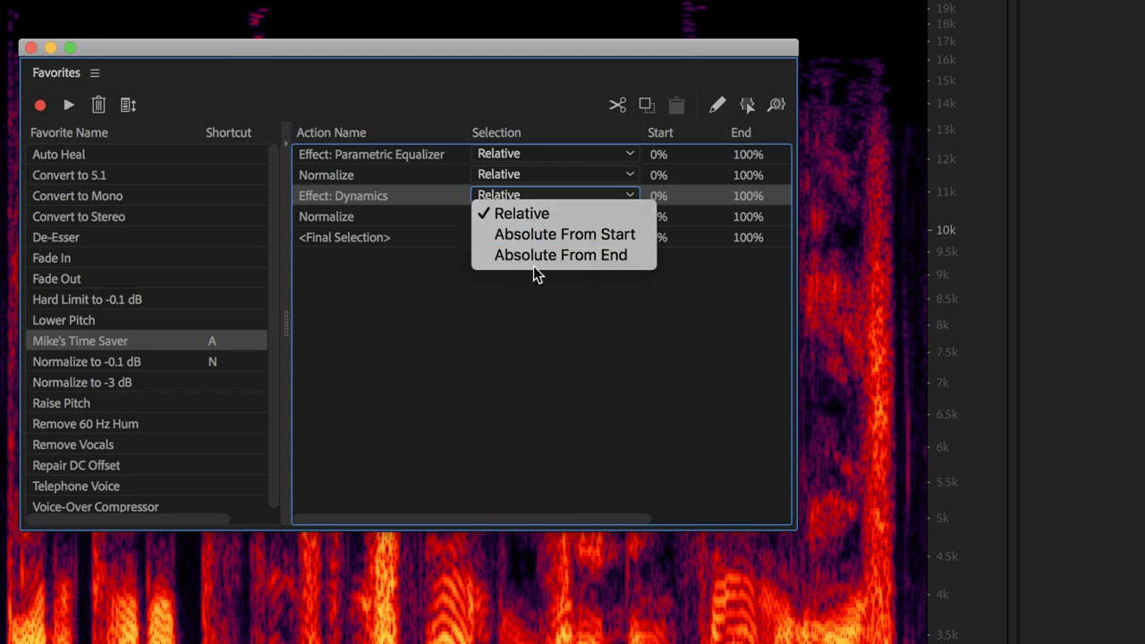
click(430, 195)
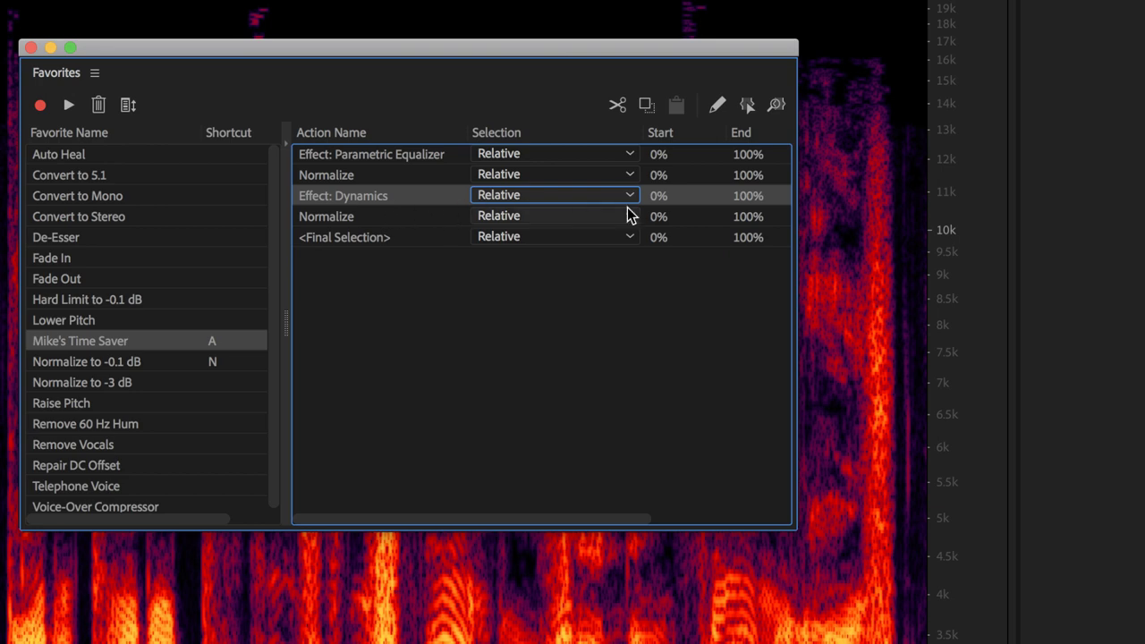
Set the compressor threshold to -30 dB in the favorite's Dynamics action, save the edit and close the Favorites window
click(720, 110)
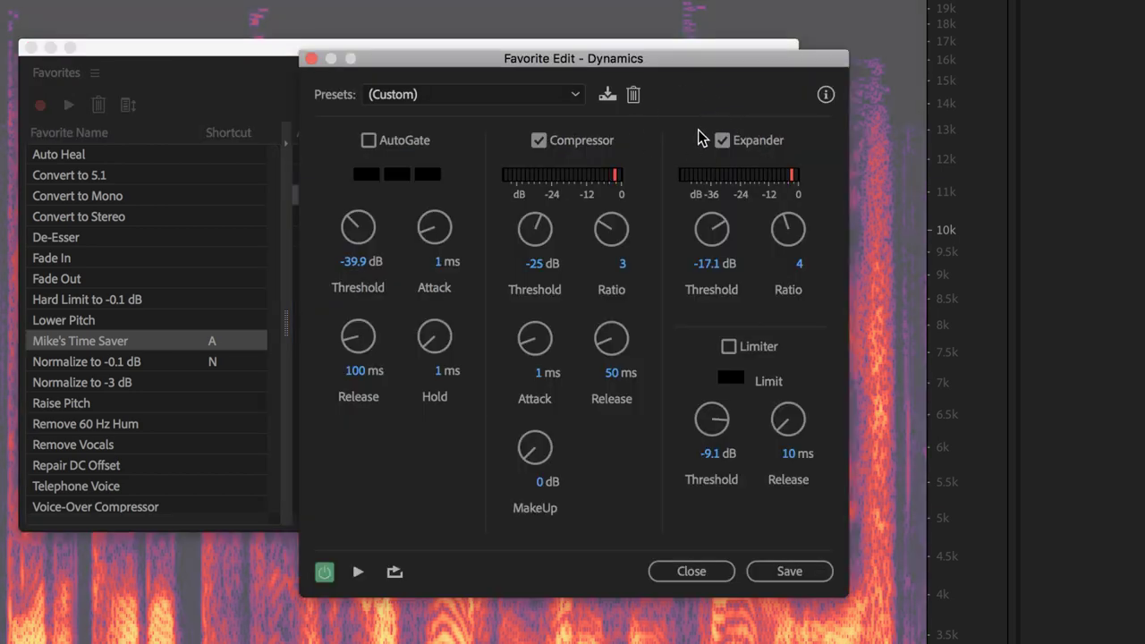
click(534, 261)
text(-30)
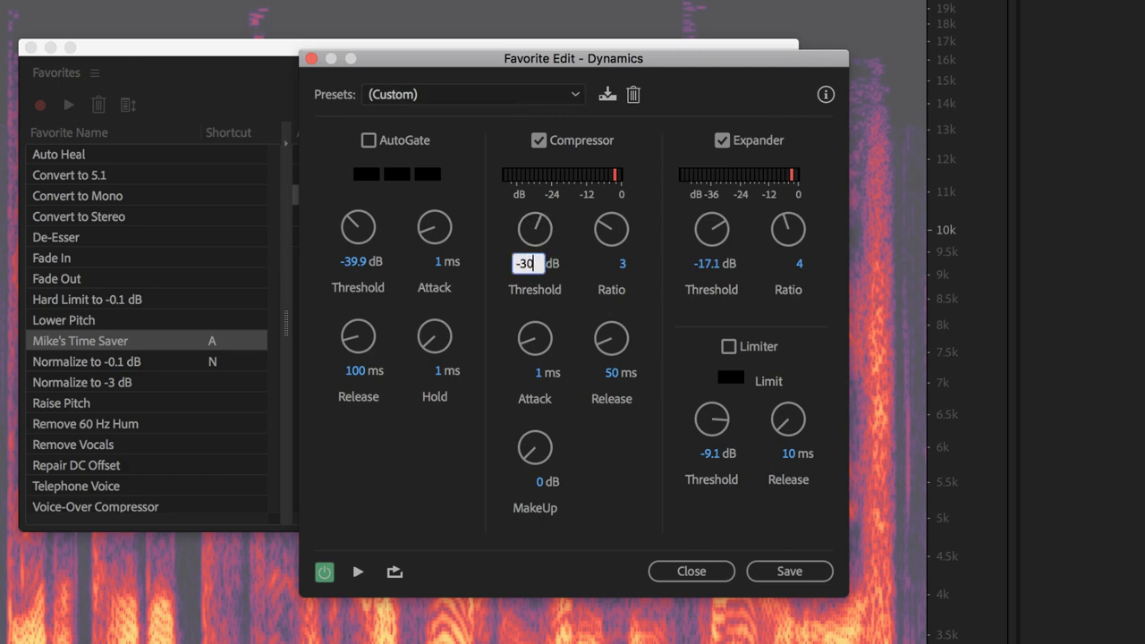
click(775, 570)
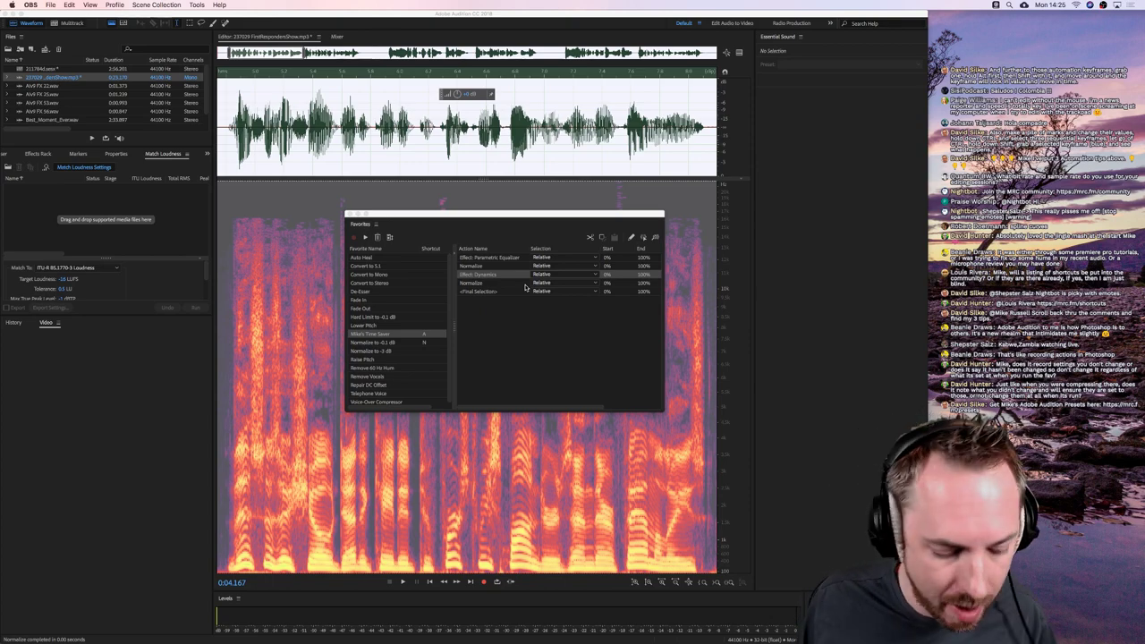
click(349, 214)
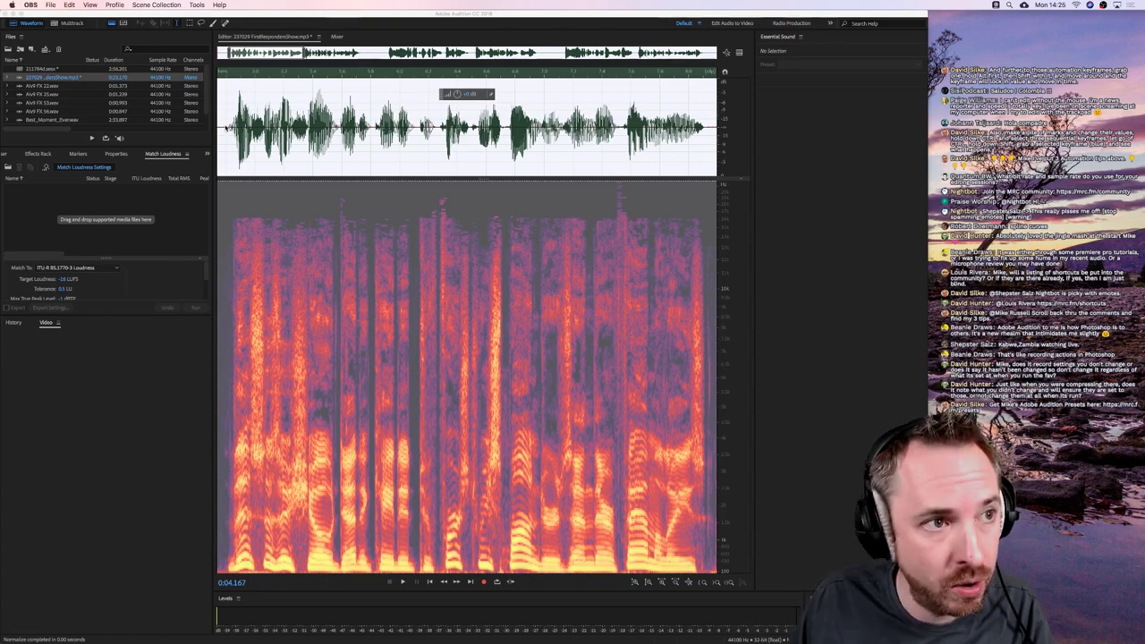
Play the recording twice from about 0:04.8, first returning the playhead to the start on stopping, the second time leaving it in place
click(223, 128)
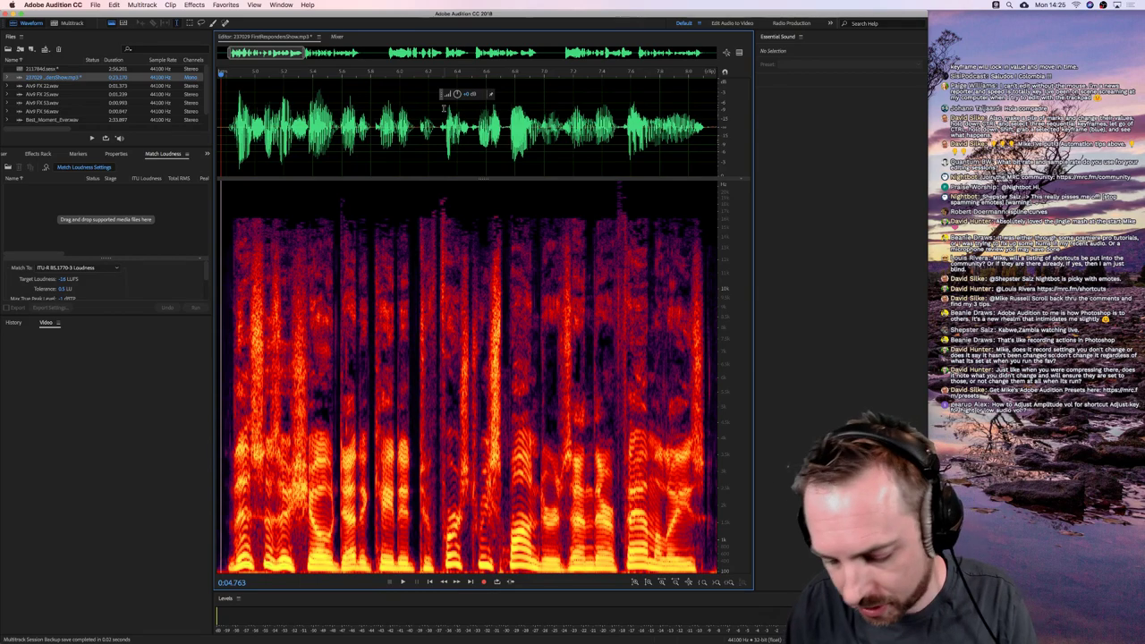
key(space)
key(l)
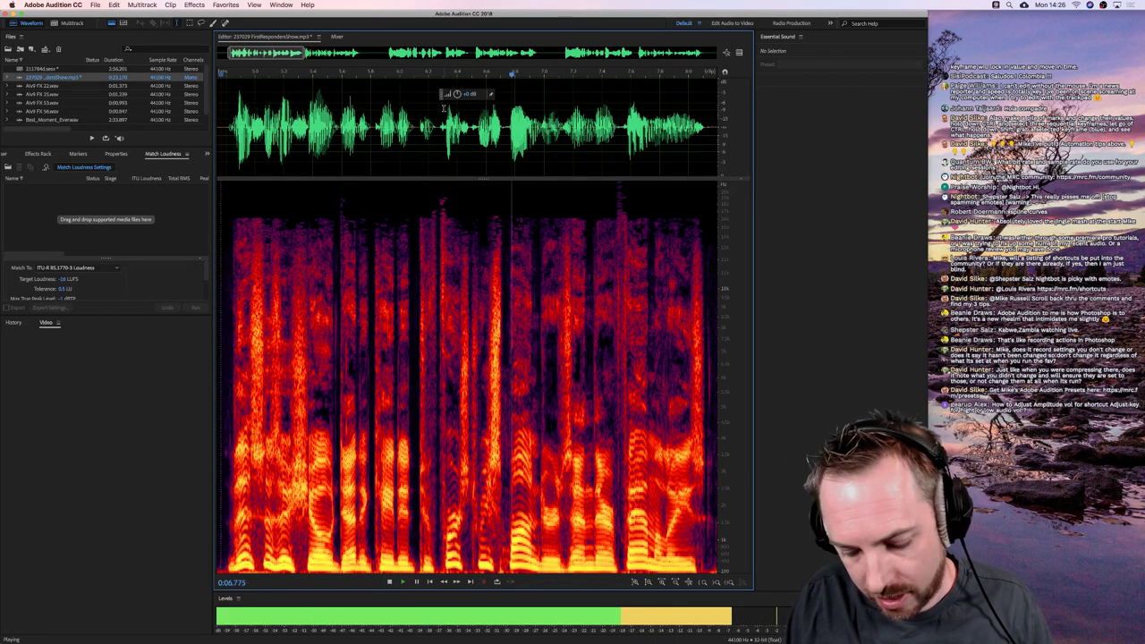
key(space)
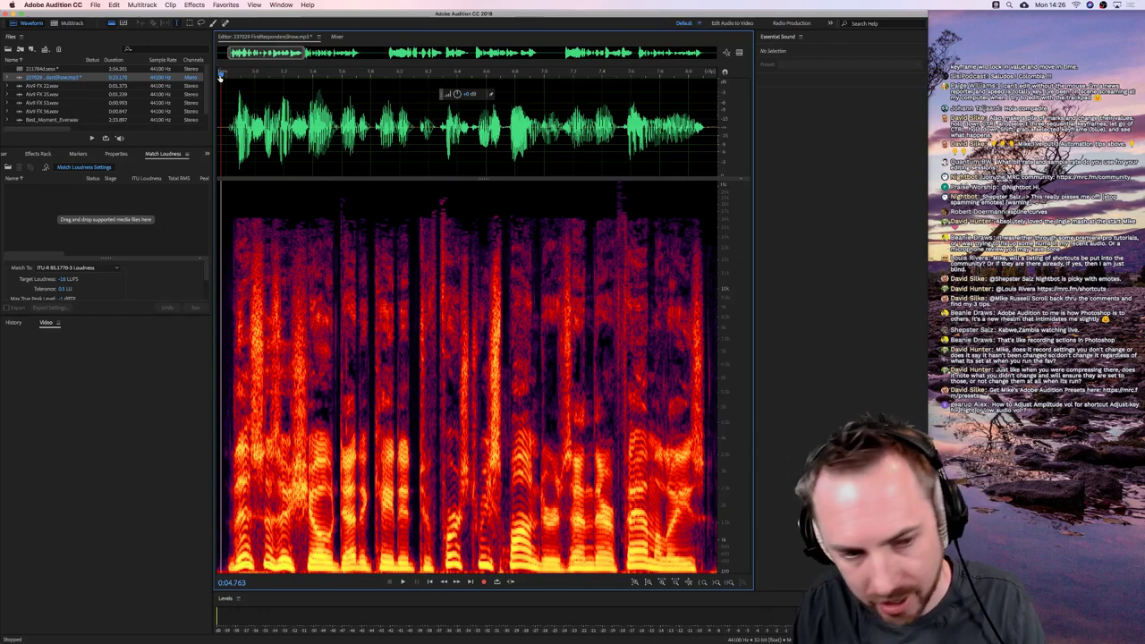
key(space)
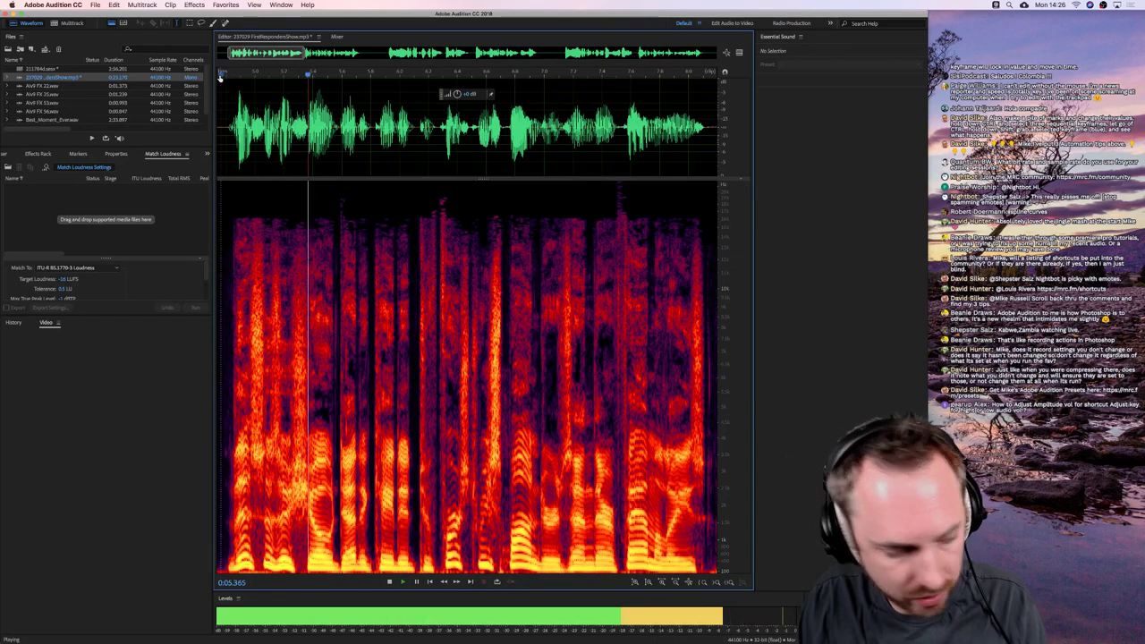
key(space)
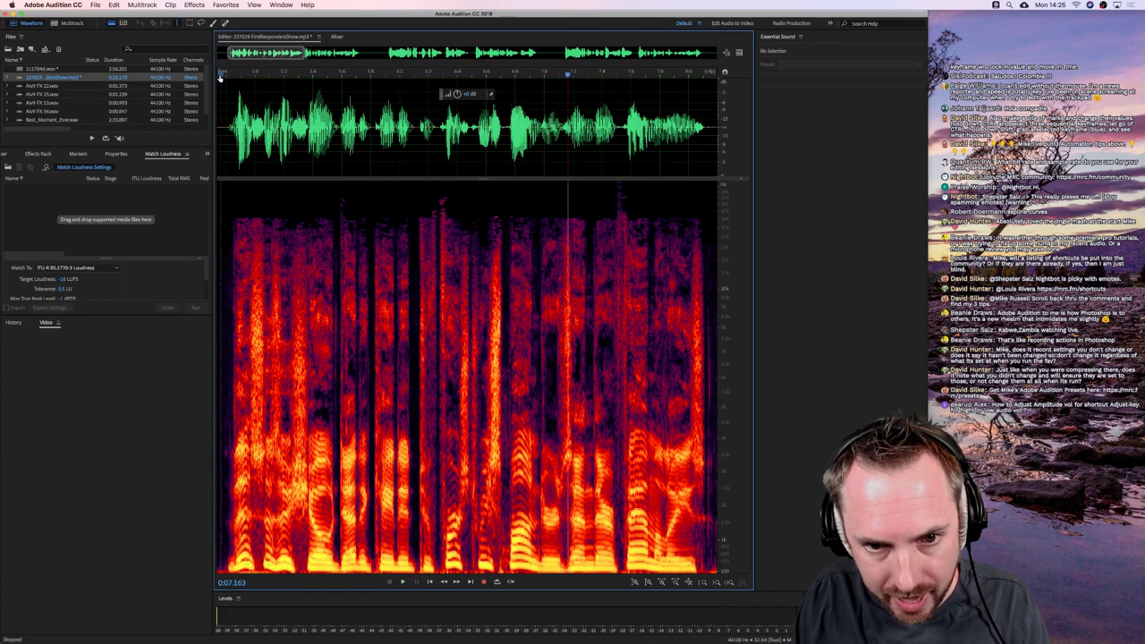
Shuttle playback backward and forward through the phrase between about 0:06 and 0:07, stopping between direction changes
key(j)
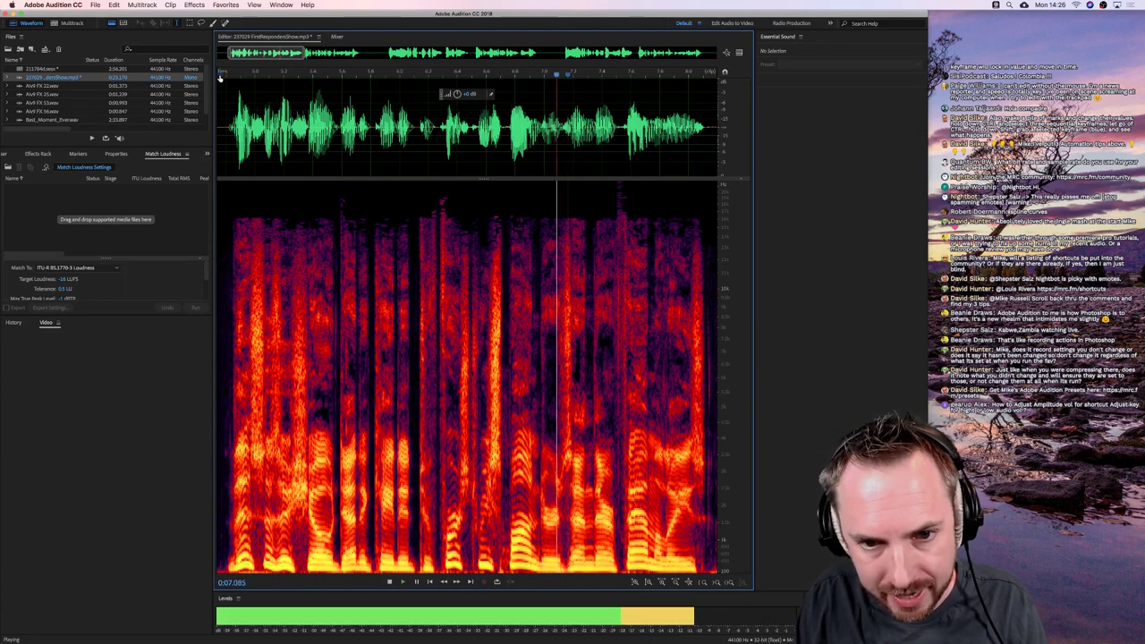
key(k)
key(j)
key(l)
key(k)
key(l)
key(k)
key(k)
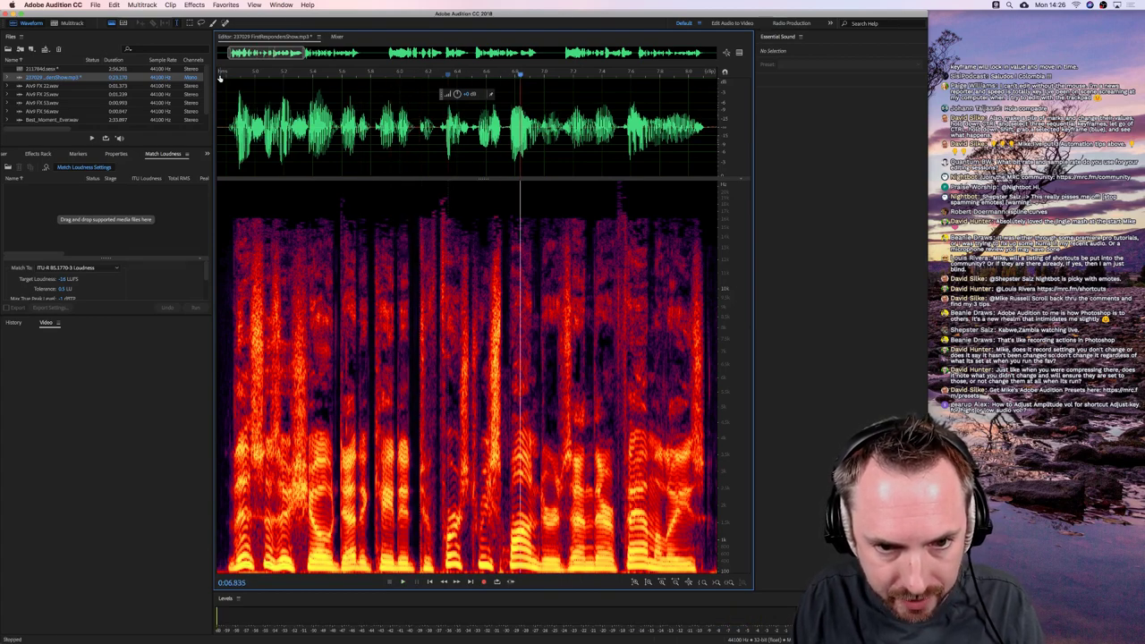
key(j)
key(k)
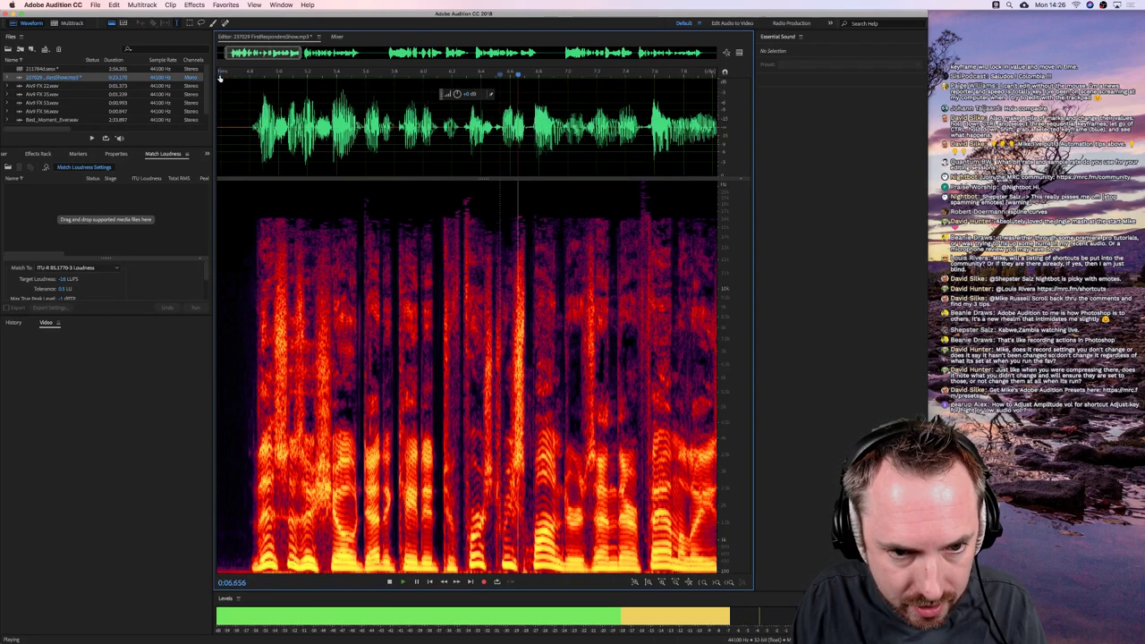
key(k)
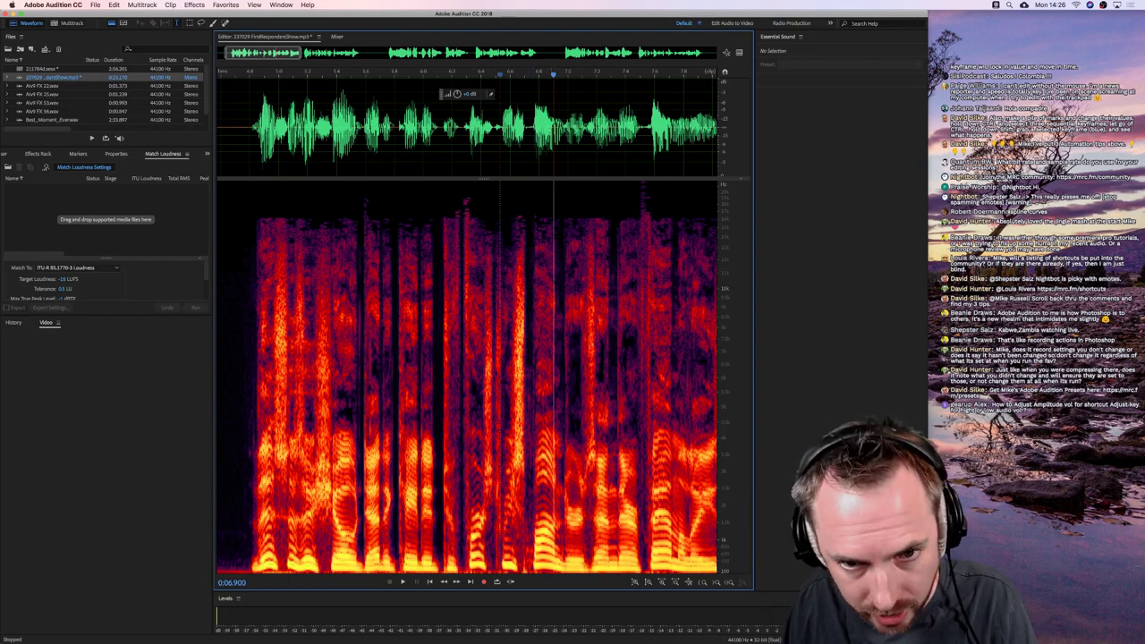
Move the playhead back to about 0:04.76 and repeatedly start and stop playback from that point
scroll(543, 96, right, 2)
drag(526, 77, 292, 77)
key(space)
key(space)
key(space)
key(space)
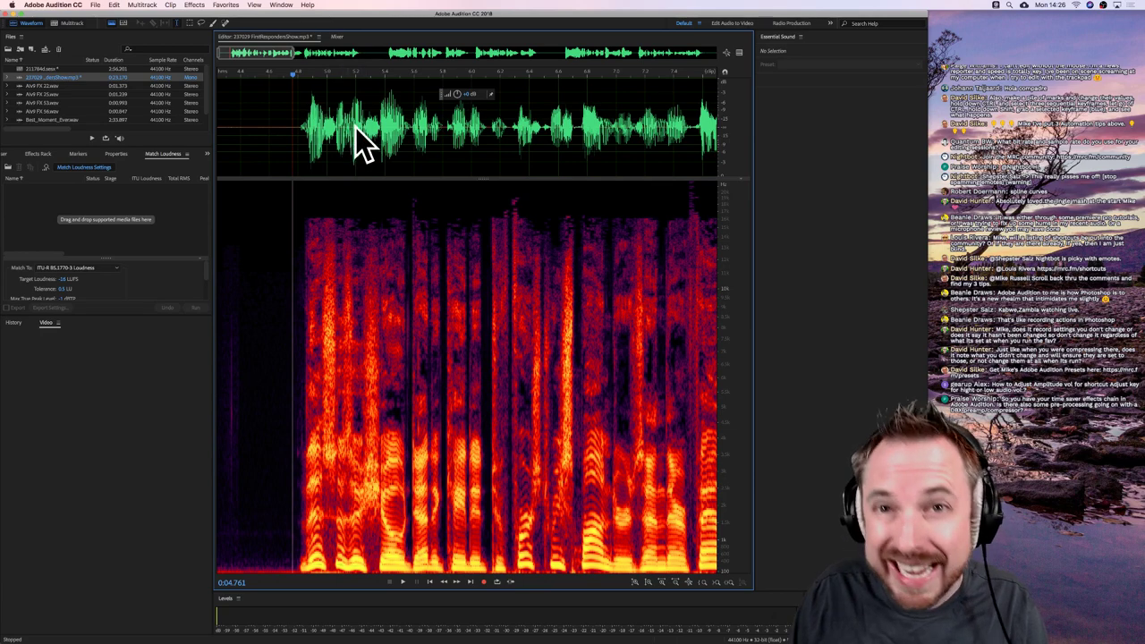
key(space)
key(space)
key(space)
key(space)
key(space)
key(space)
key(space)
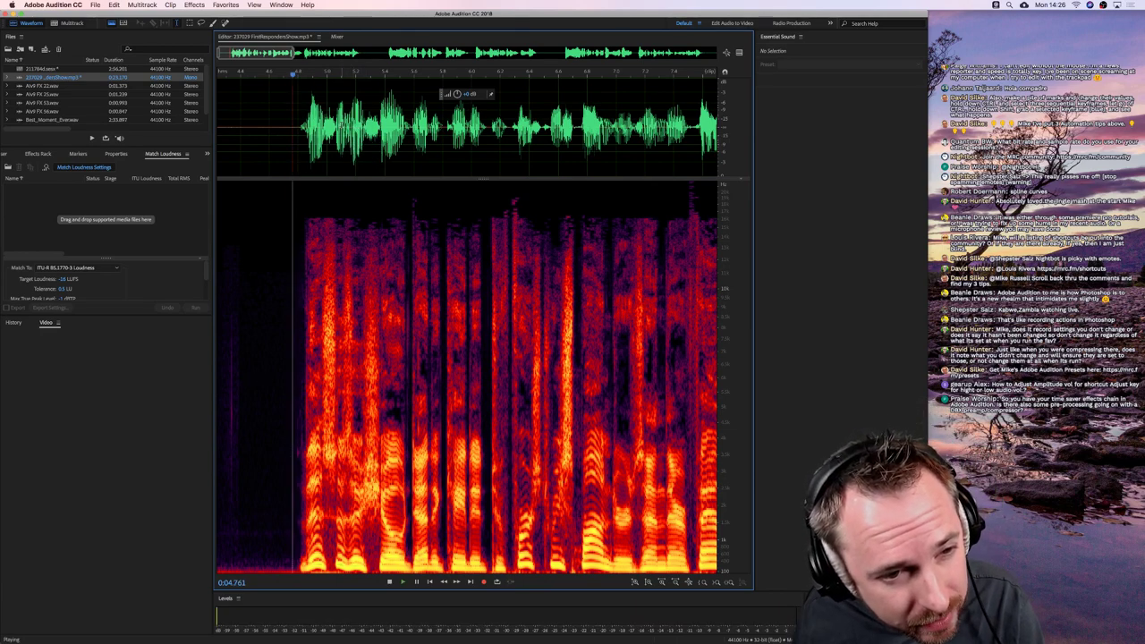
key(space)
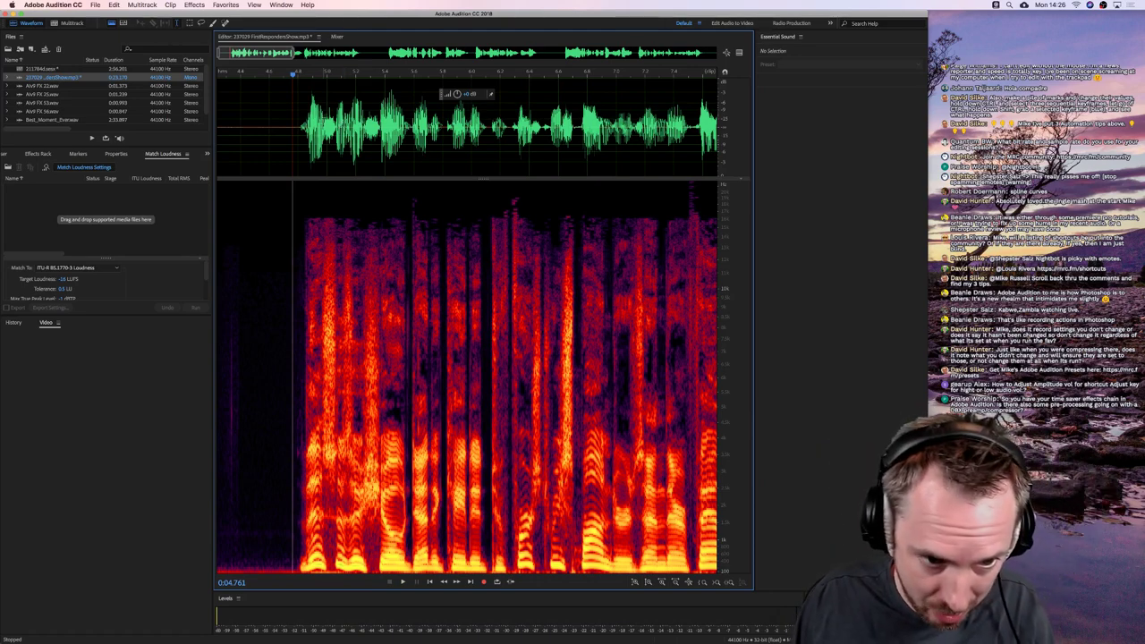
Play the phrase in short bursts up to about 0:07.2, resuming each time from where playback stopped
key(space)
key(space)
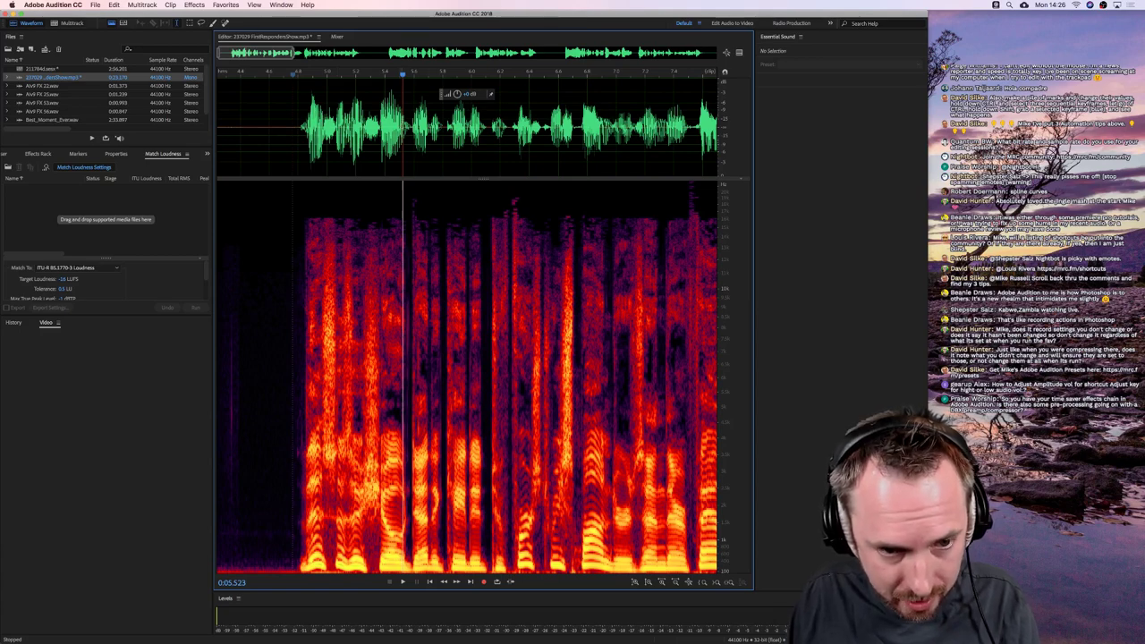
key(space)
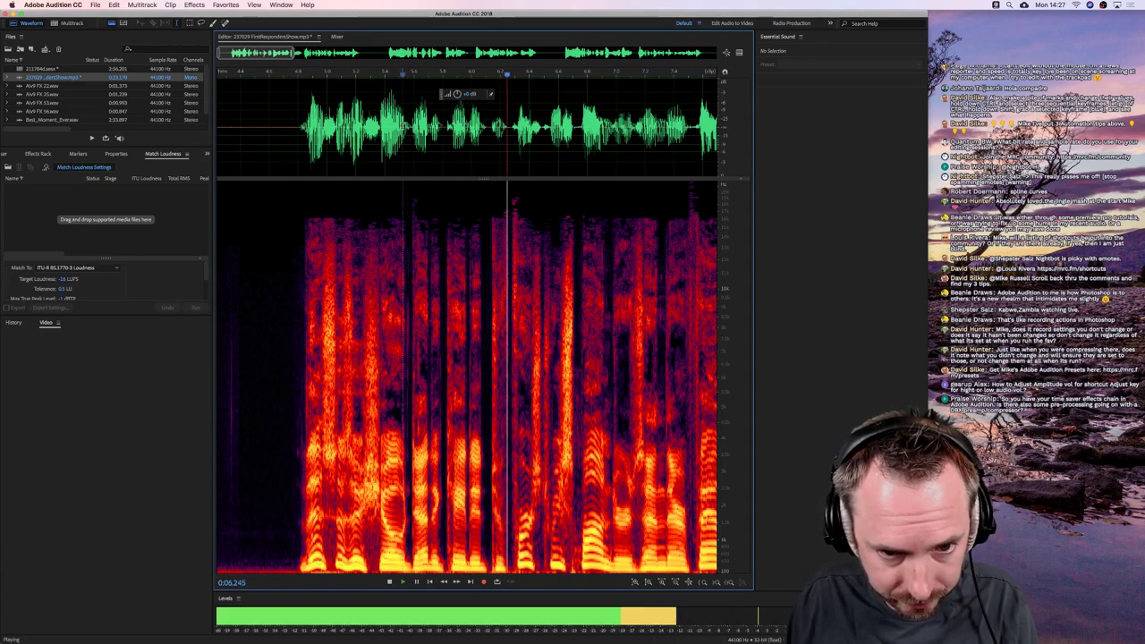
key(space)
key(space)
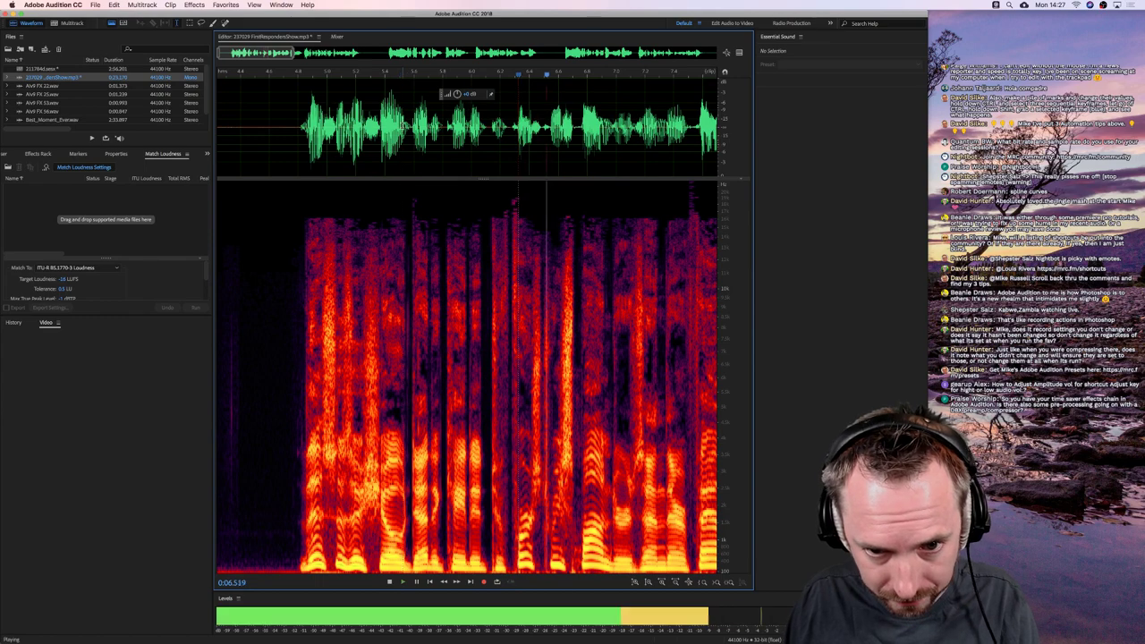
key(space)
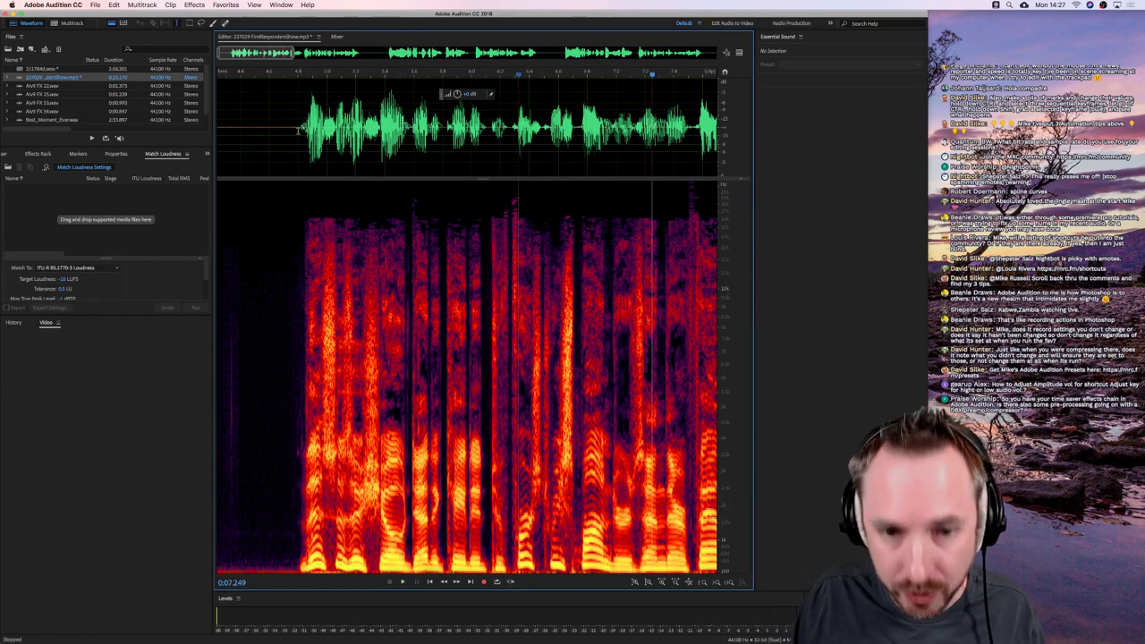
Place the playhead at successive points throughout the visible phrase, finishing just before the speech at about 0:04.77
click(283, 131)
click(507, 130)
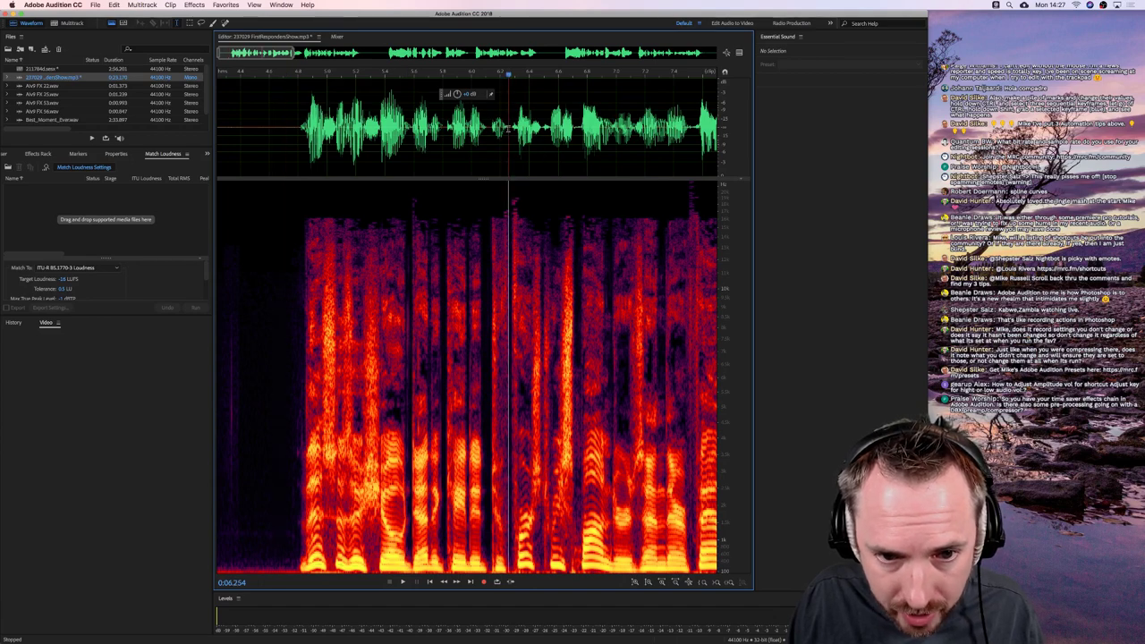
click(512, 127)
click(553, 126)
click(582, 126)
click(616, 125)
click(682, 123)
click(705, 121)
click(668, 120)
click(461, 124)
click(383, 124)
click(522, 123)
click(294, 123)
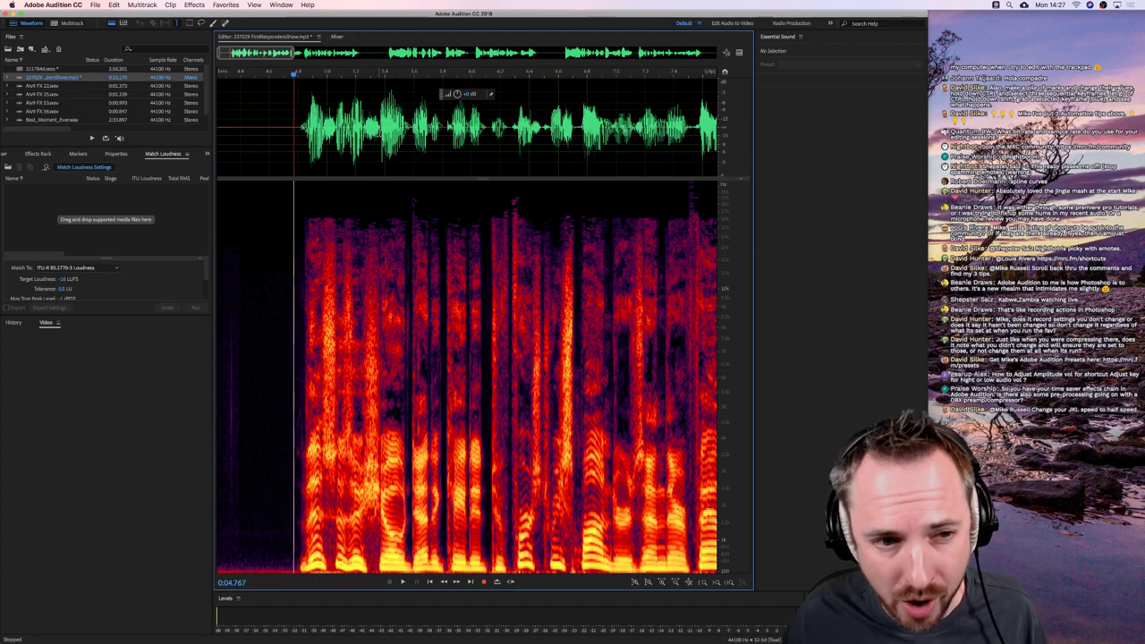
Scrub the playhead through to the end of the file at about 0:27.3 and show the whole recording
drag(293, 77, 762, 77)
scroll(718, 74, down, 5)
scroll(718, 74, down, 4)
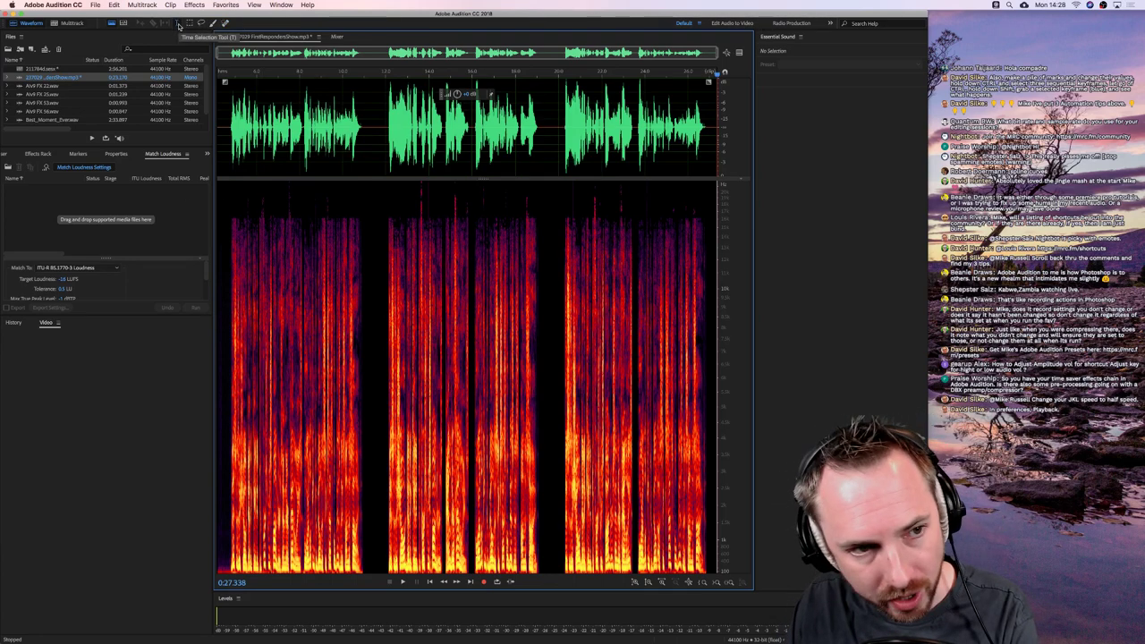
With the Time Selection tool, delete a short piece of silence at about 0:11.4, accepting the duration change, and select the start of the second section for playback
drag(230, 126, 267, 126)
click(378, 126)
mouse_move(378, 126)
mouse_down()
mouse_move(391, 126)
mouse_move(381, 148)
mouse_up()
key(Delete)
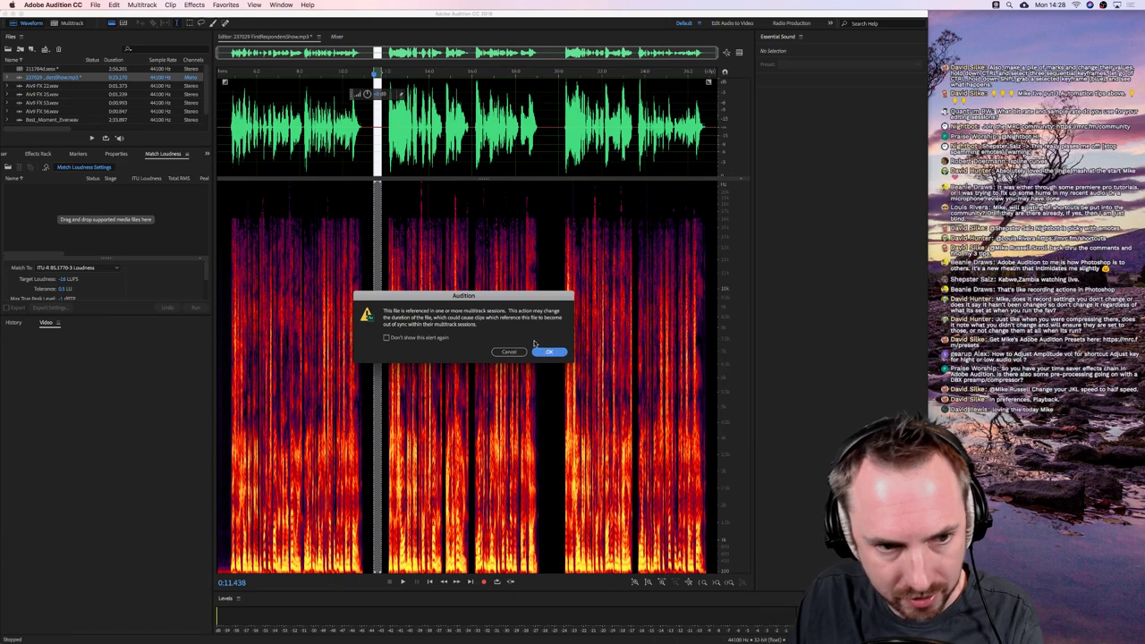
click(549, 351)
drag(383, 134, 398, 134)
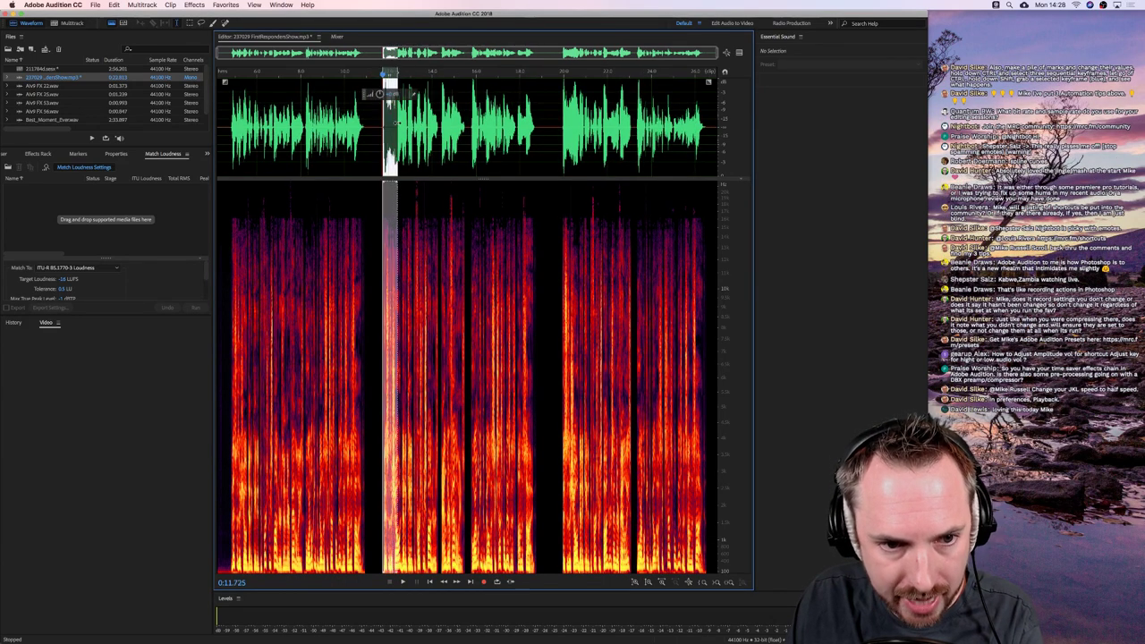
key(space)
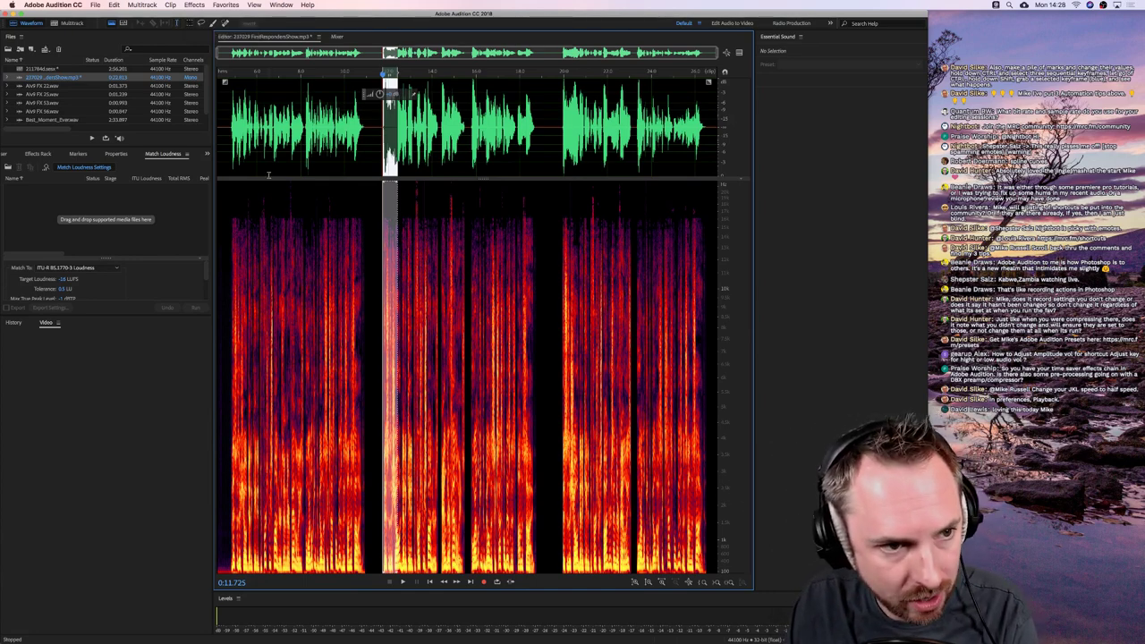
Draw several marquee selections in the spectrogram, ending with the low-to-mid frequencies across the whole second section, and play that selection
drag(283, 248, 327, 292)
drag(414, 274, 455, 326)
drag(423, 423, 432, 541)
drag(384, 410, 537, 552)
key(space)
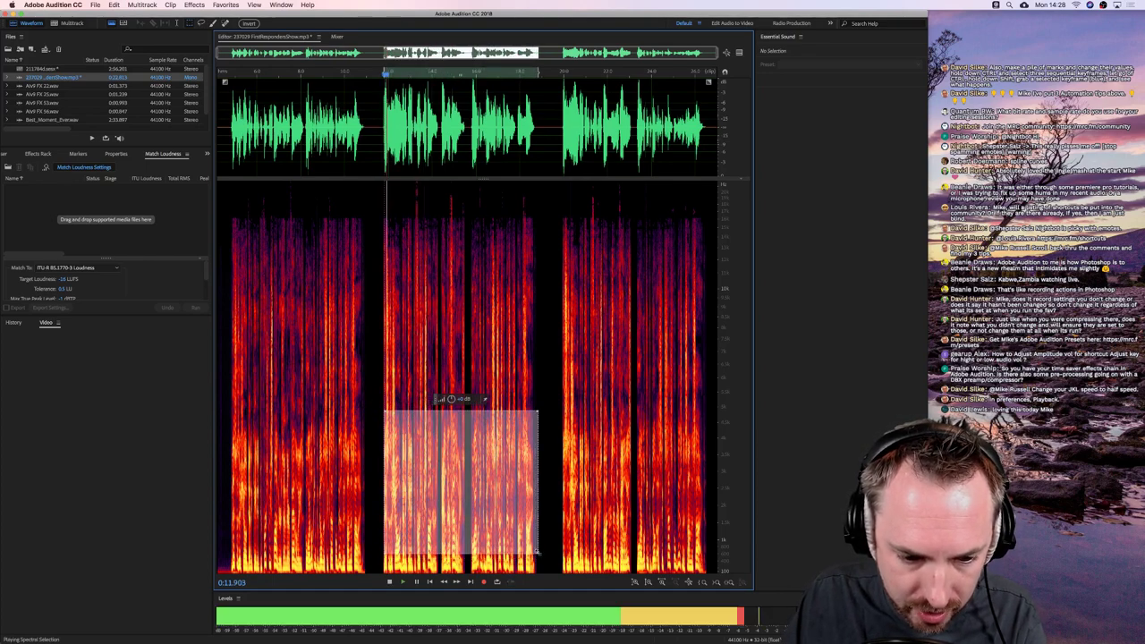
key(space)
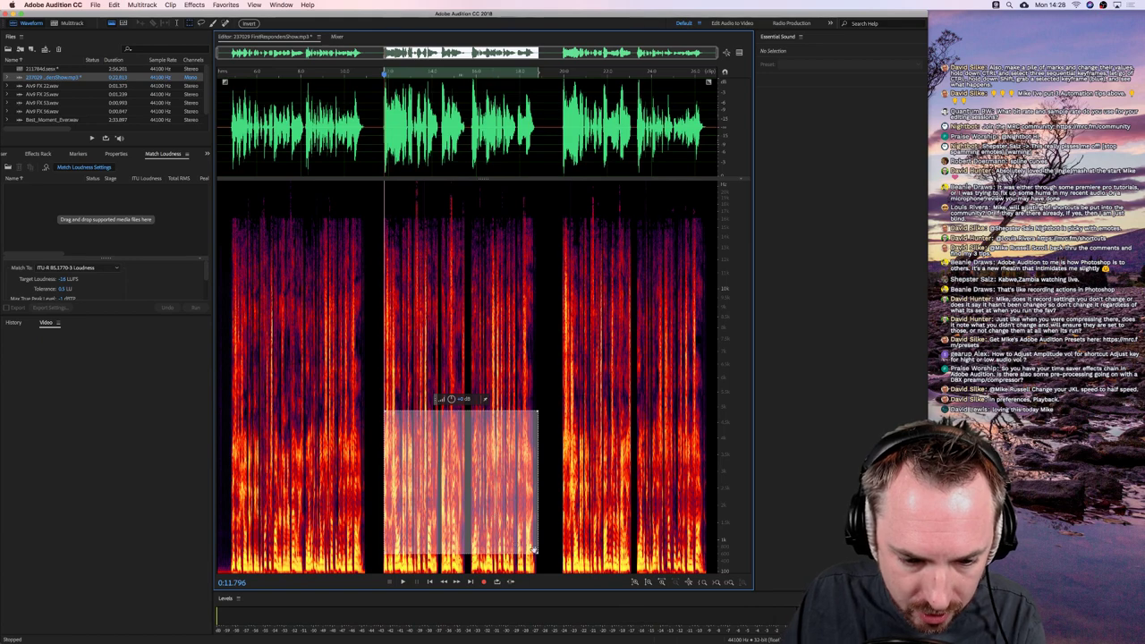
Shift the marquee down to the lowest frequencies of the second section, audition it, delete that spectral content and clear the selection
drag(536, 552, 500, 569)
key(space)
key(space)
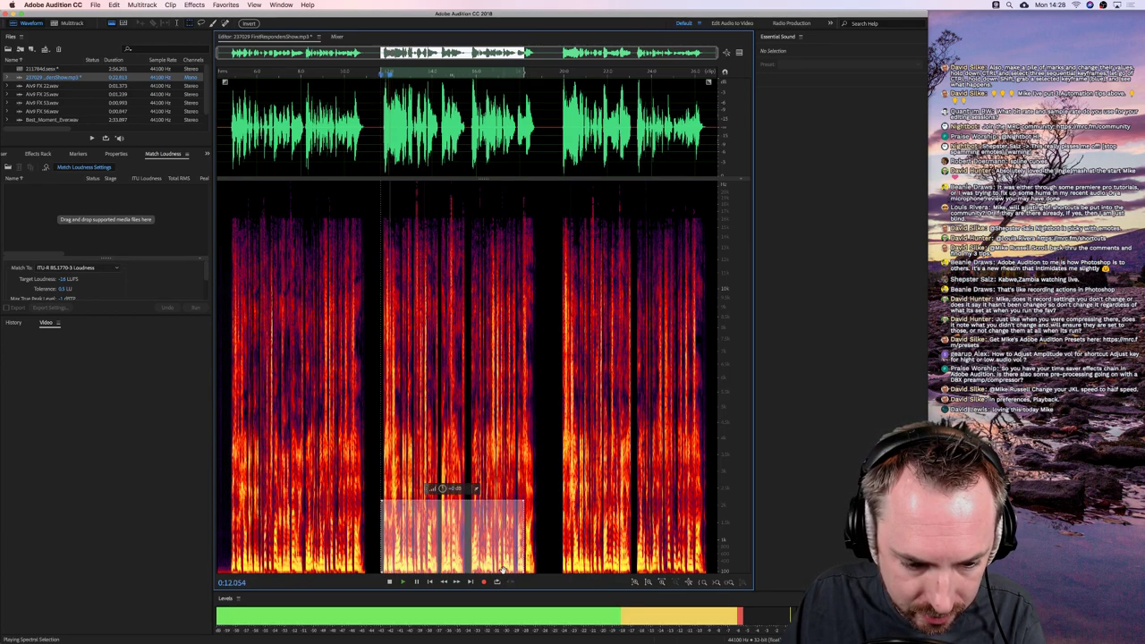
key(space)
key(Delete)
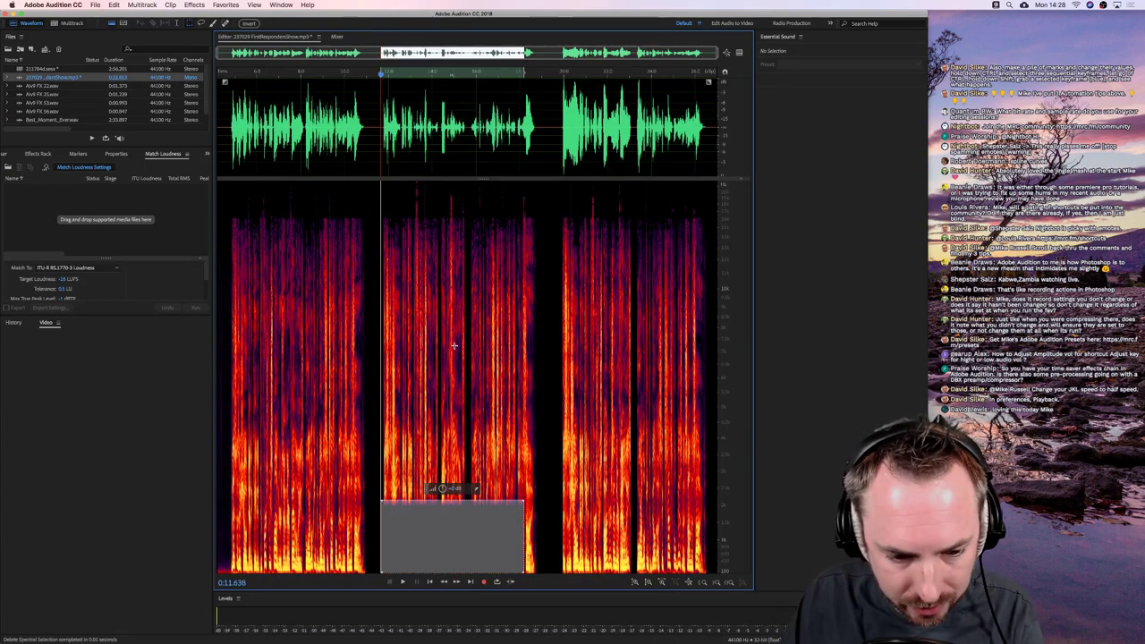
click(381, 231)
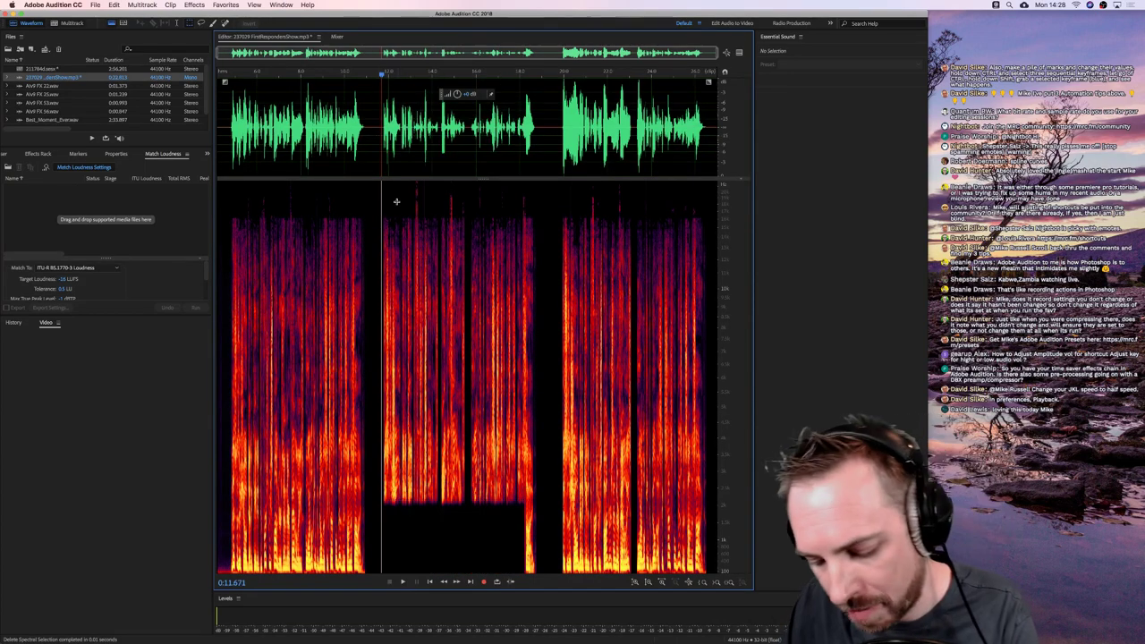
Listen to the filtered second section of the recording briefly from about 11.7 s
click(382, 143)
key(space)
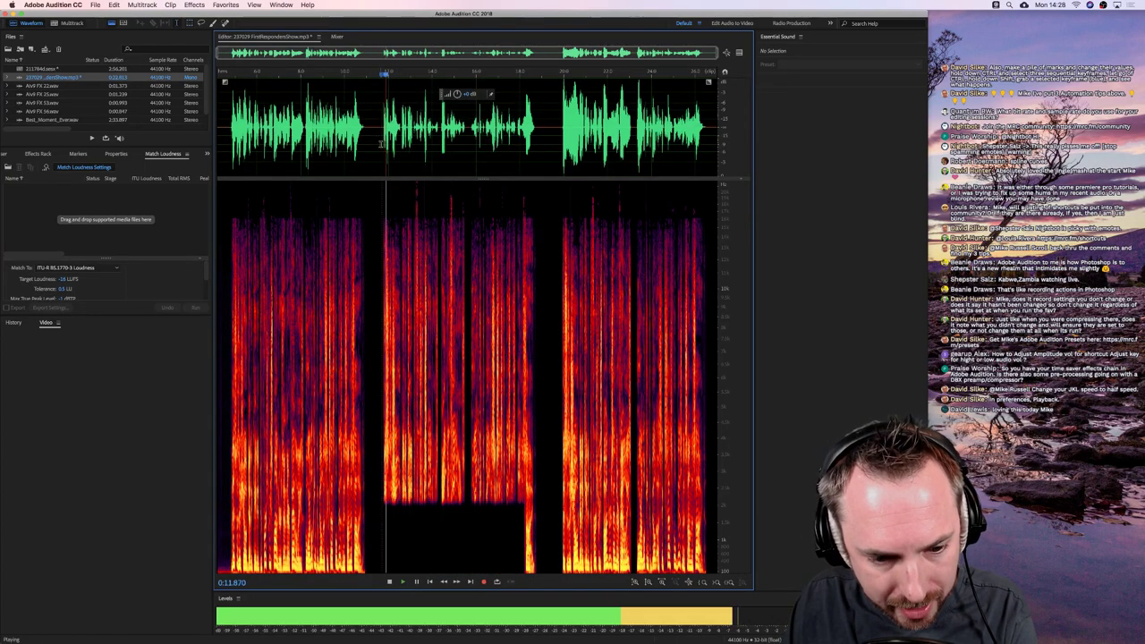
key(space)
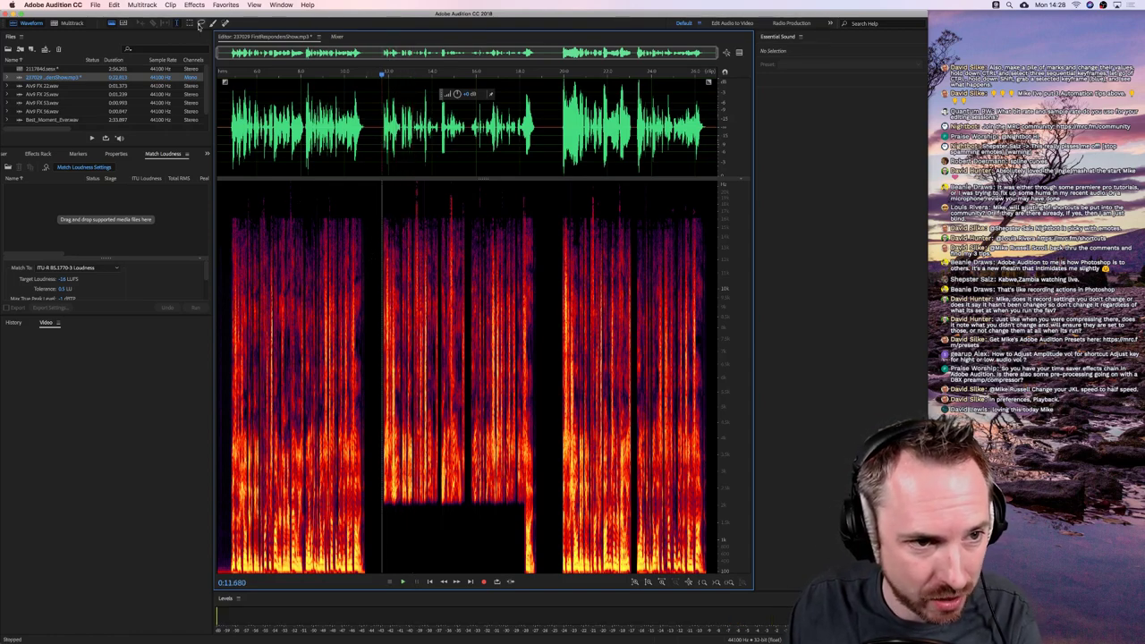
Delete an oval Lasso selection from the bright burst at about 16.8 s in the spectrogram and play back the result
click(199, 25)
mouse_move(464, 269)
mouse_down()
mouse_move(453, 266)
mouse_move(474, 268)
mouse_up()
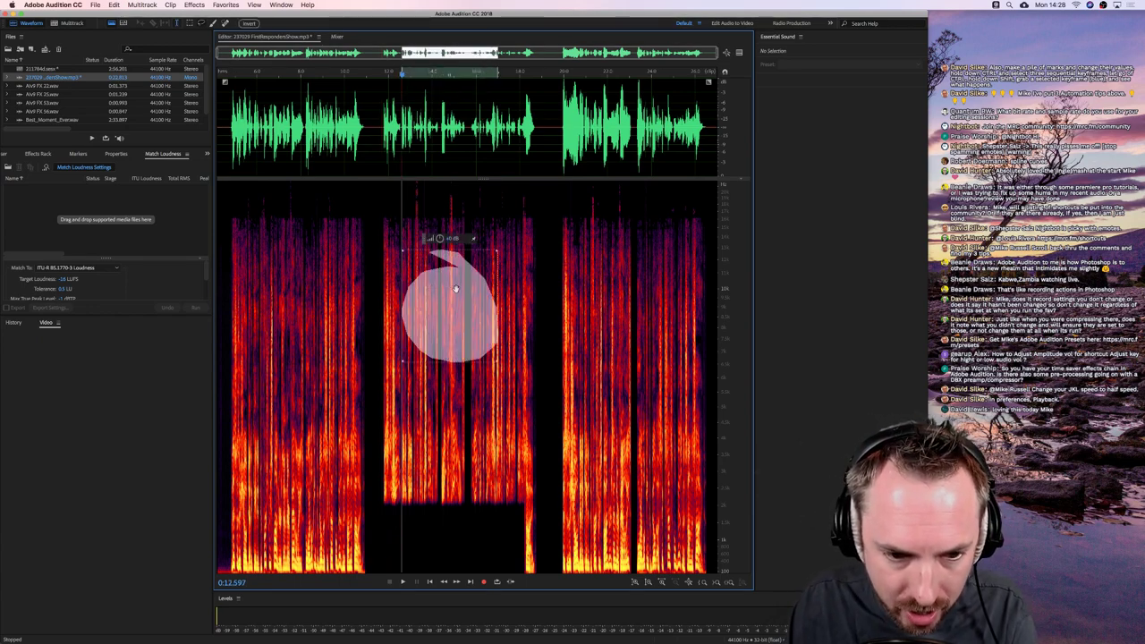
click(532, 284)
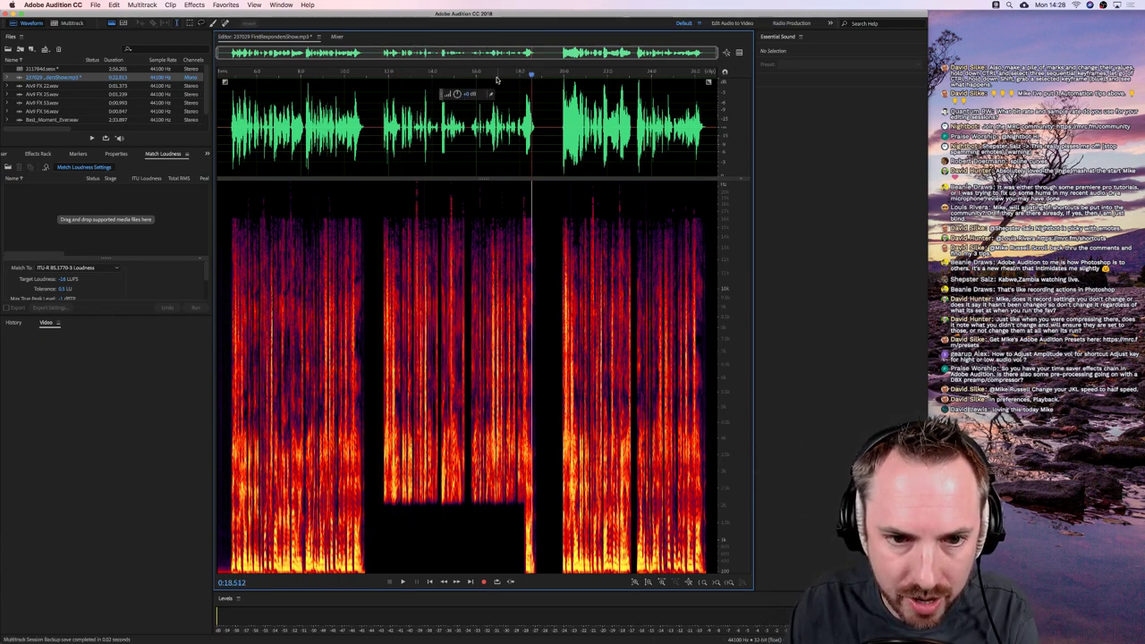
scroll(487, 73, up, 5)
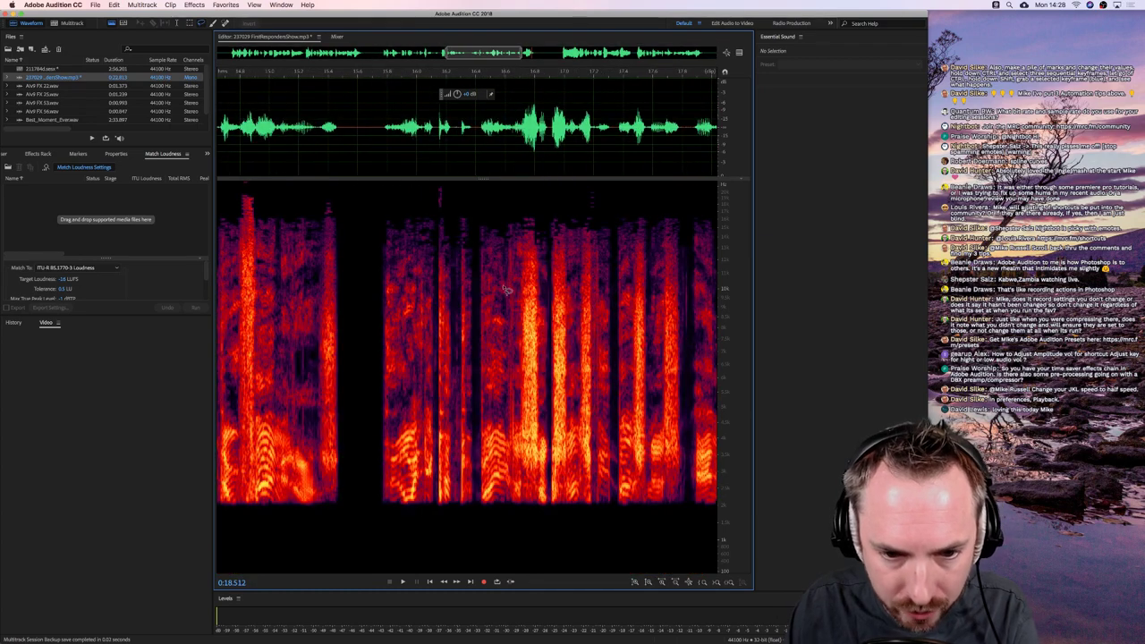
mouse_move(530, 277)
mouse_down()
mouse_move(530, 423)
mouse_move(531, 277)
mouse_up()
key(Delete)
key(space)
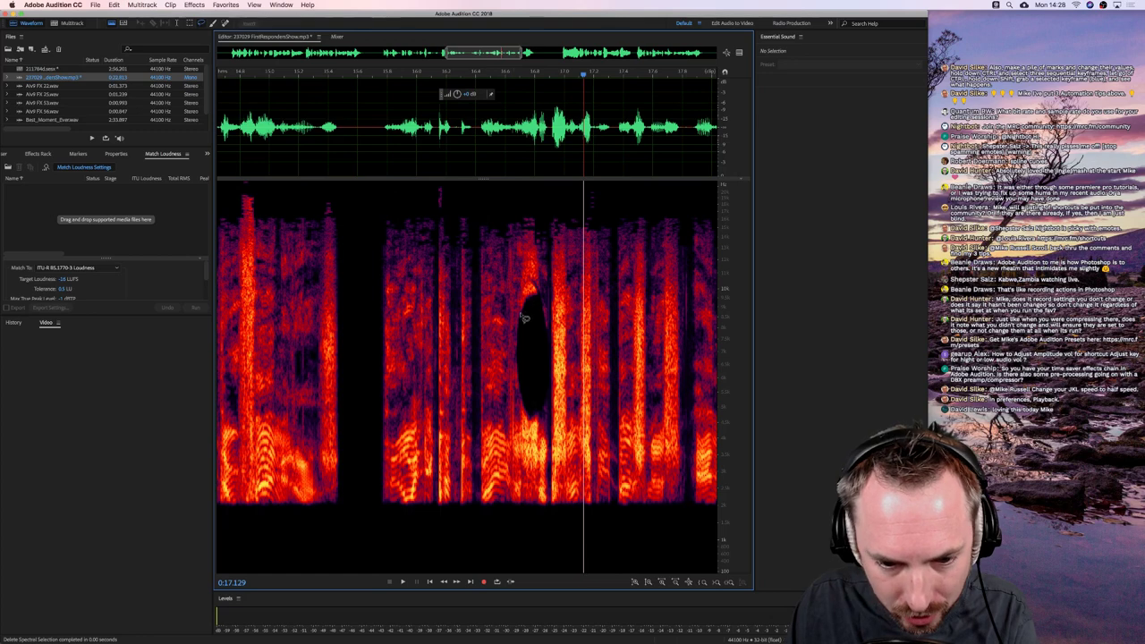
Try out the Paintbrush Selection tool on the spectrogram around 16.3 s and clear the painted stroke
click(213, 24)
mouse_move(438, 302)
mouse_down()
mouse_move(511, 262)
mouse_move(519, 299)
mouse_move(483, 320)
mouse_up()
click(459, 407)
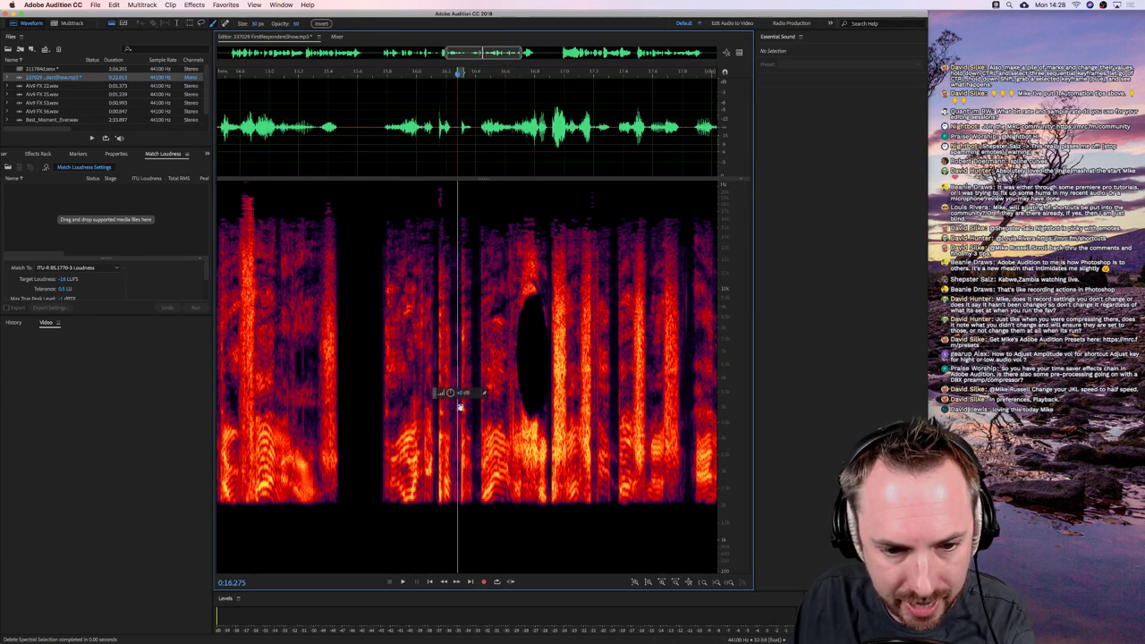
Paint over the bright bursts between about 17.4 s and 17.8 s in the spectrogram with the Spot Healing Brush
click(226, 24)
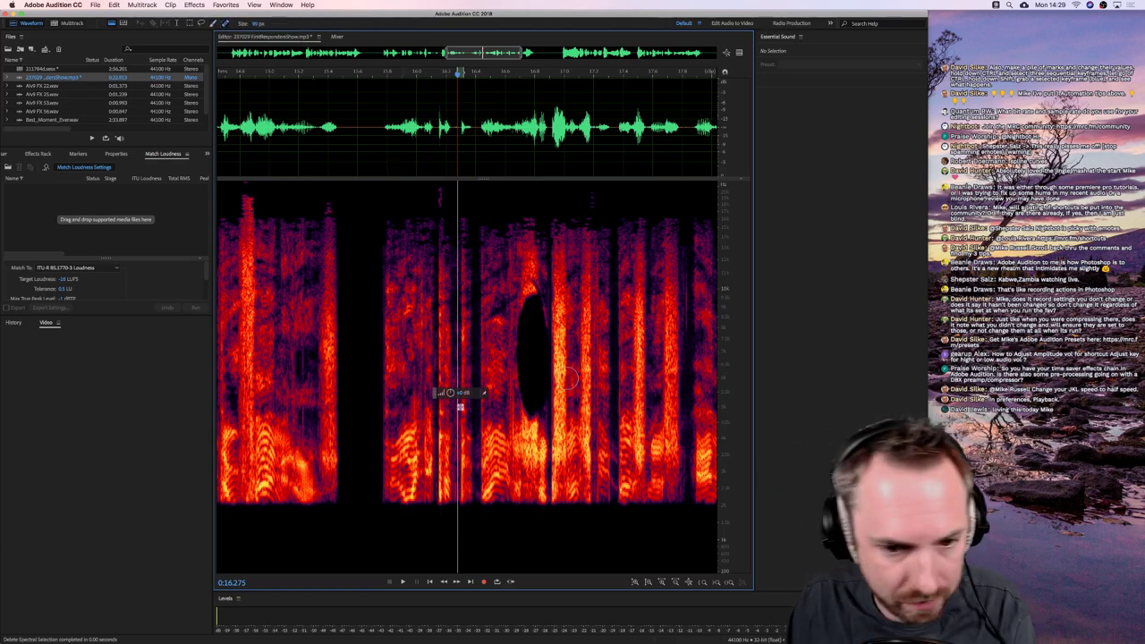
mouse_move(637, 461)
mouse_down()
mouse_move(642, 311)
mouse_move(644, 464)
mouse_move(677, 407)
mouse_move(669, 300)
mouse_up()
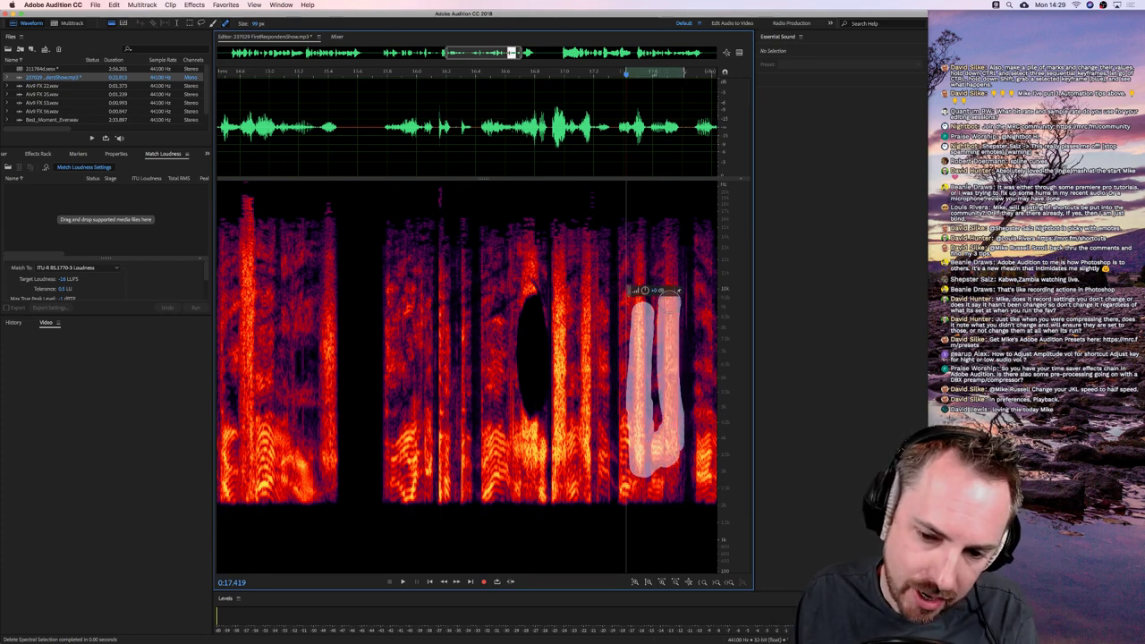
mouse_move(677, 358)
mouse_down()
mouse_move(671, 474)
mouse_move(648, 492)
mouse_move(655, 500)
mouse_up()
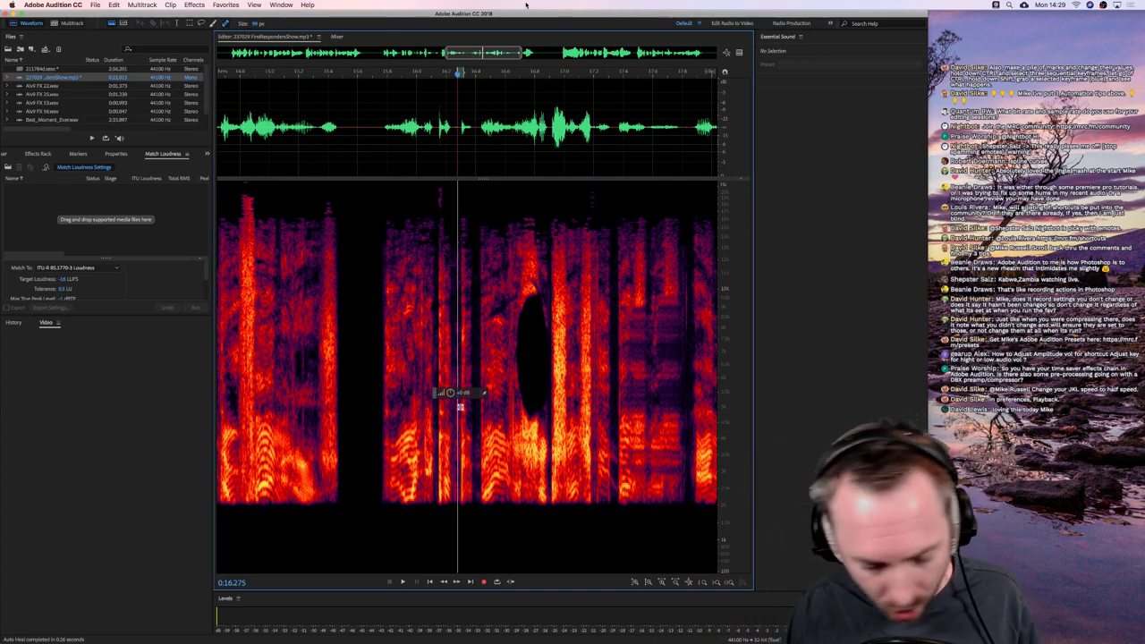
key(0)
key(9)
key(0)
key(9)
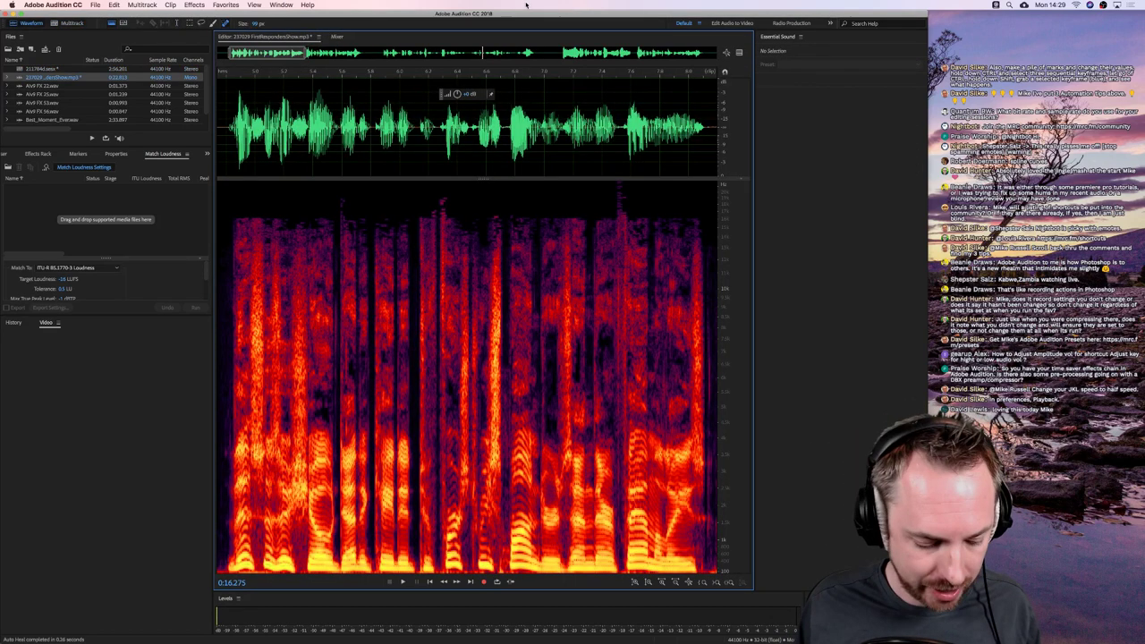
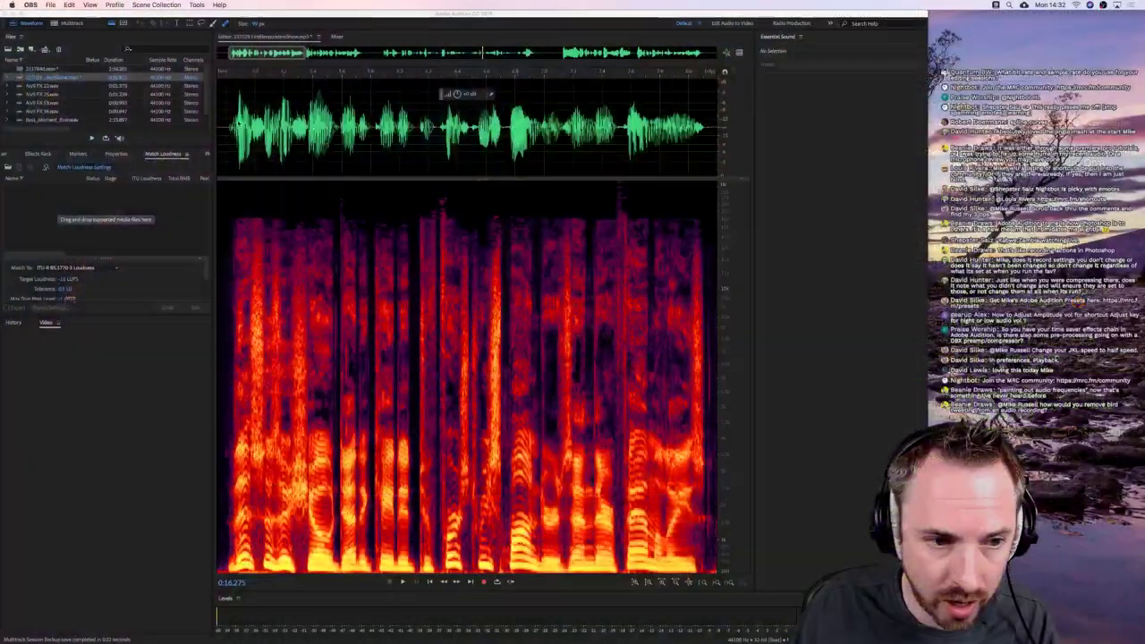
Select the waveform from about 4.8 s to 8.1 s and adjust its gain with the heads-up volume control
drag(396, 141, 709, 170)
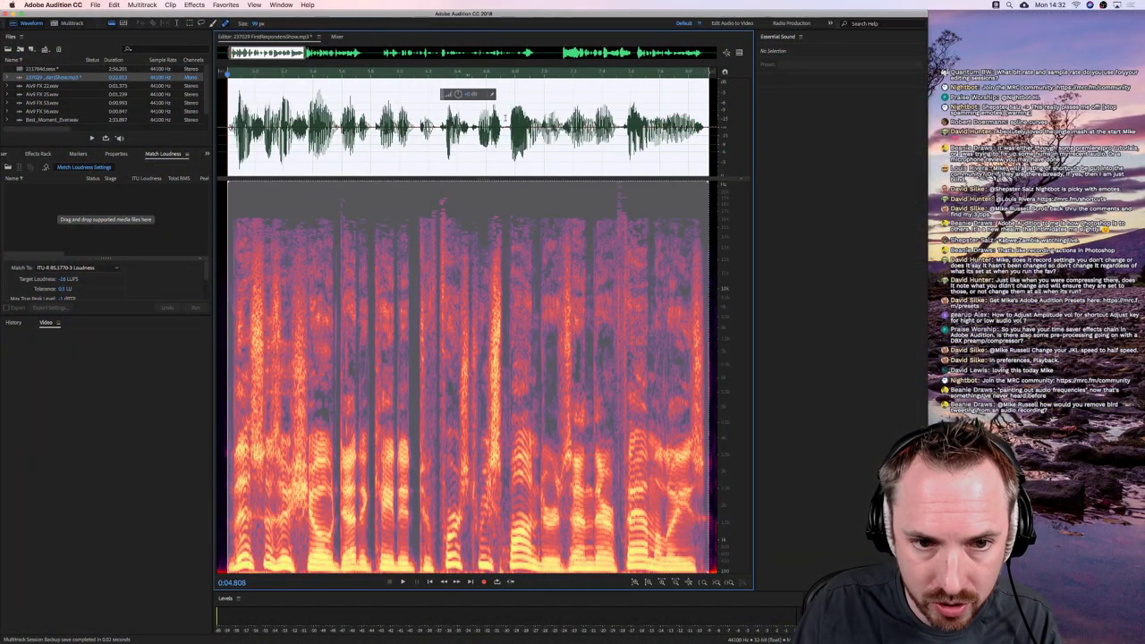
drag(459, 94, 458, 95)
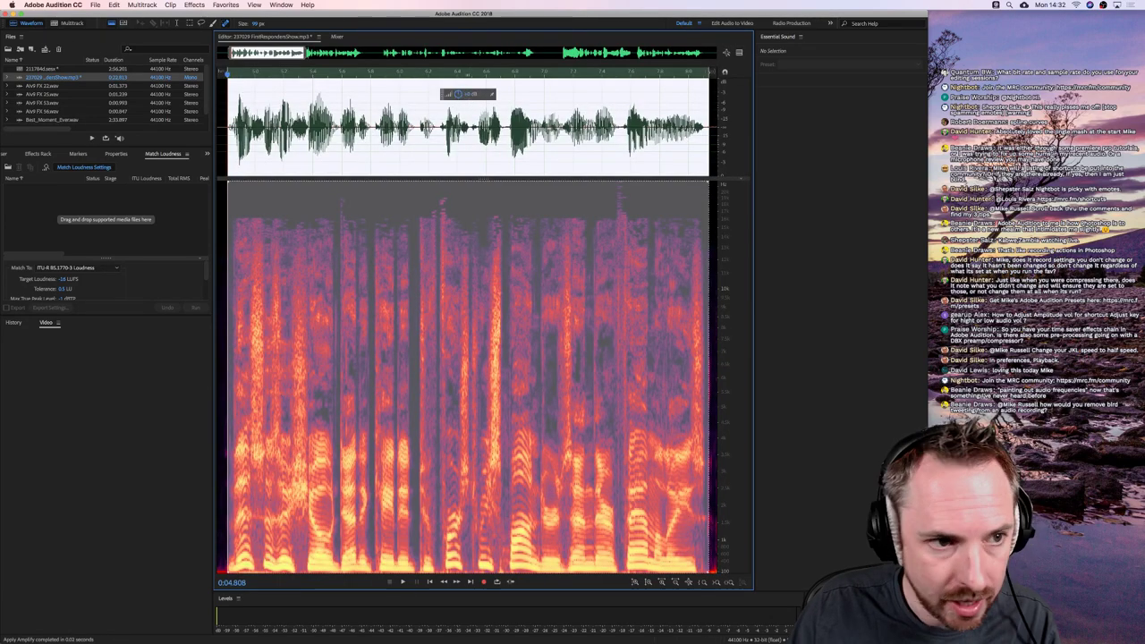
click(240, 7)
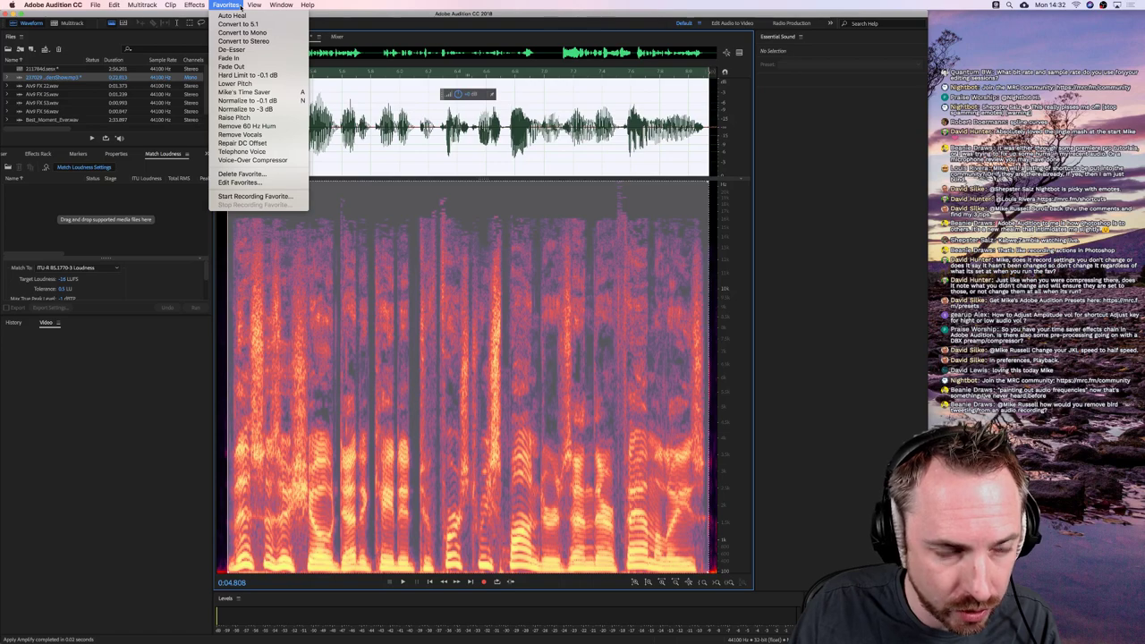
mouse_move(160, 6)
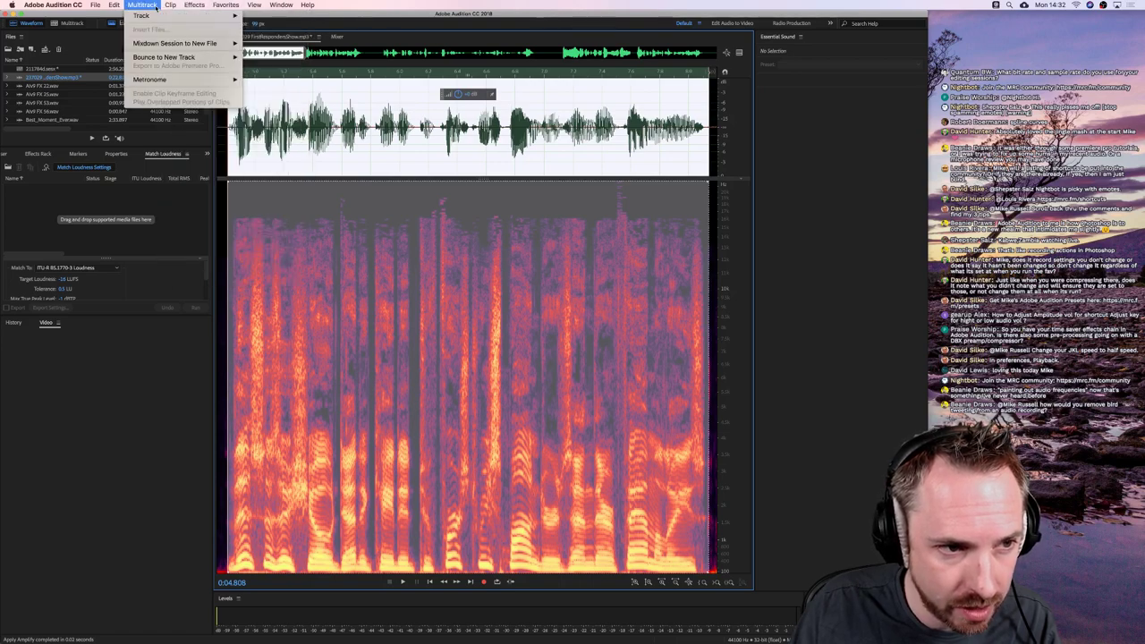
click(269, 69)
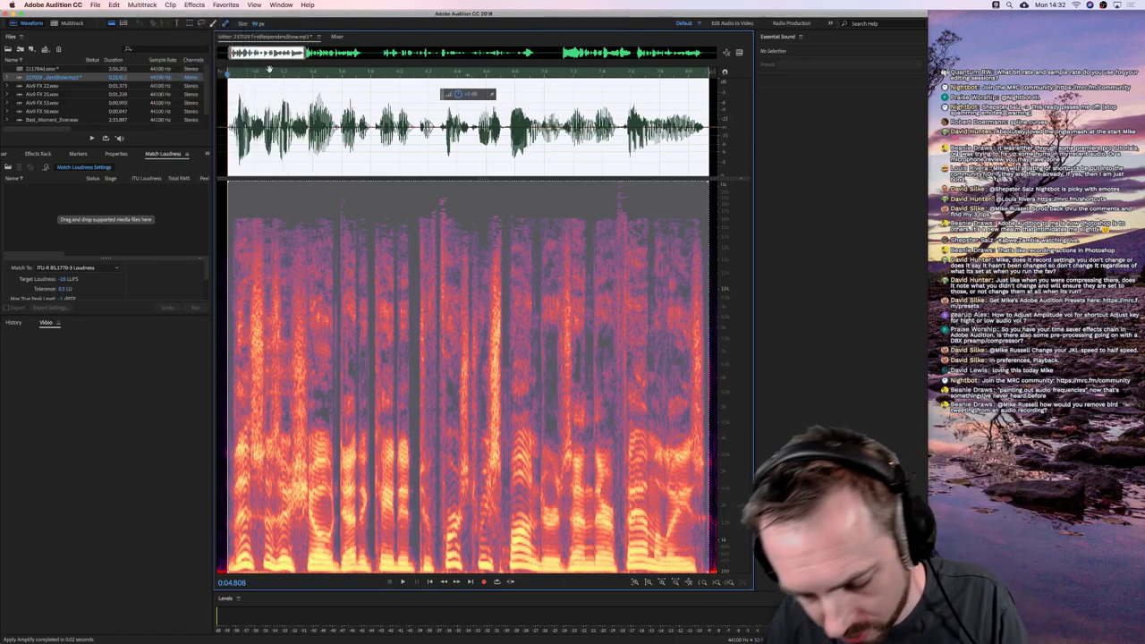
Search the keyboard shortcuts for "amplitu" to check the amplitude commands, and leave the shortcuts unchanged
key(alt+k)
click(192, 377)
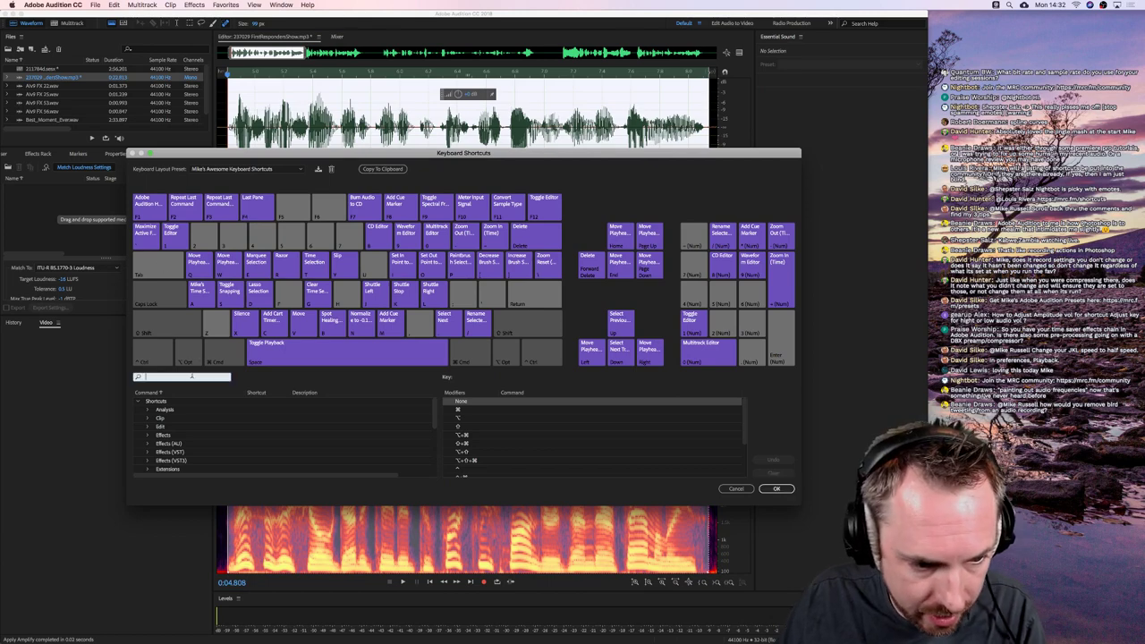
text(ampli)
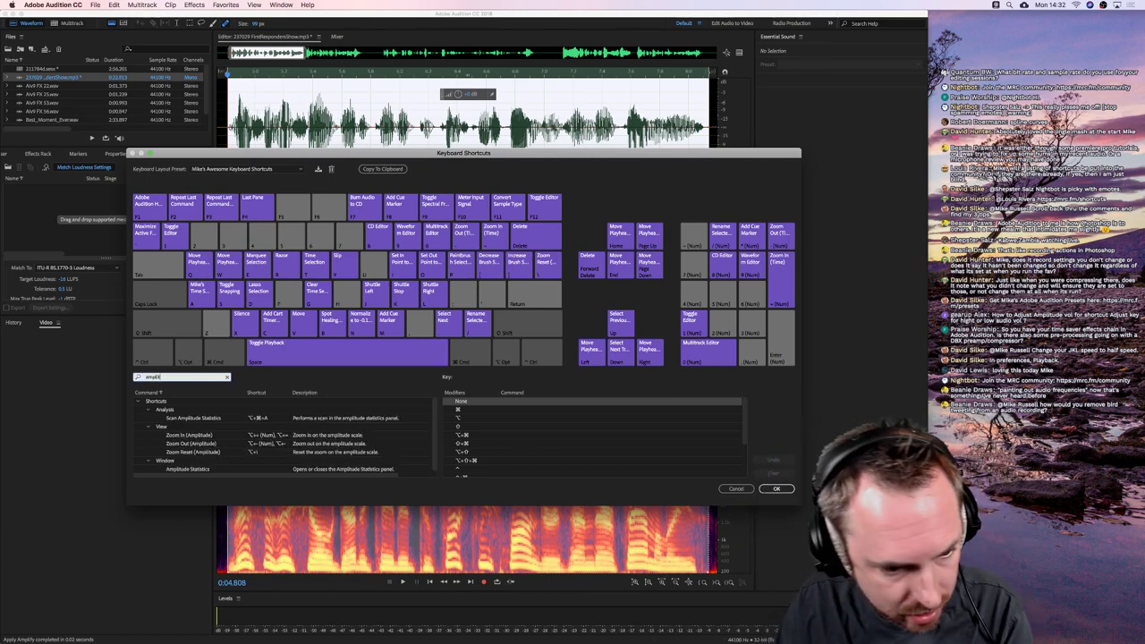
text(tu)
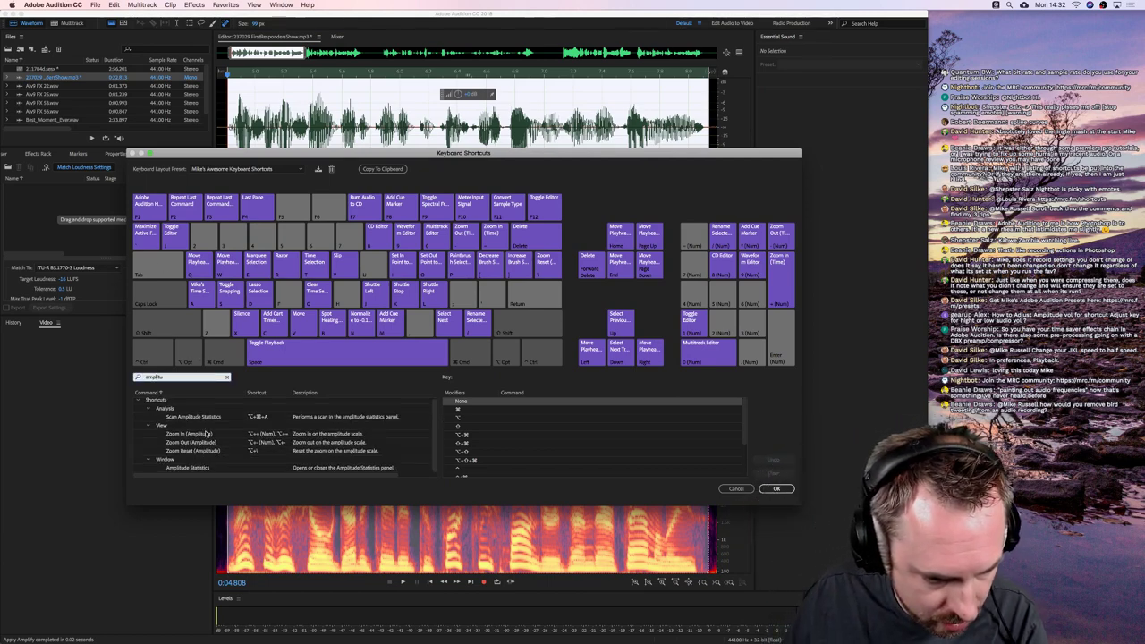
scroll(174, 408, up, 1)
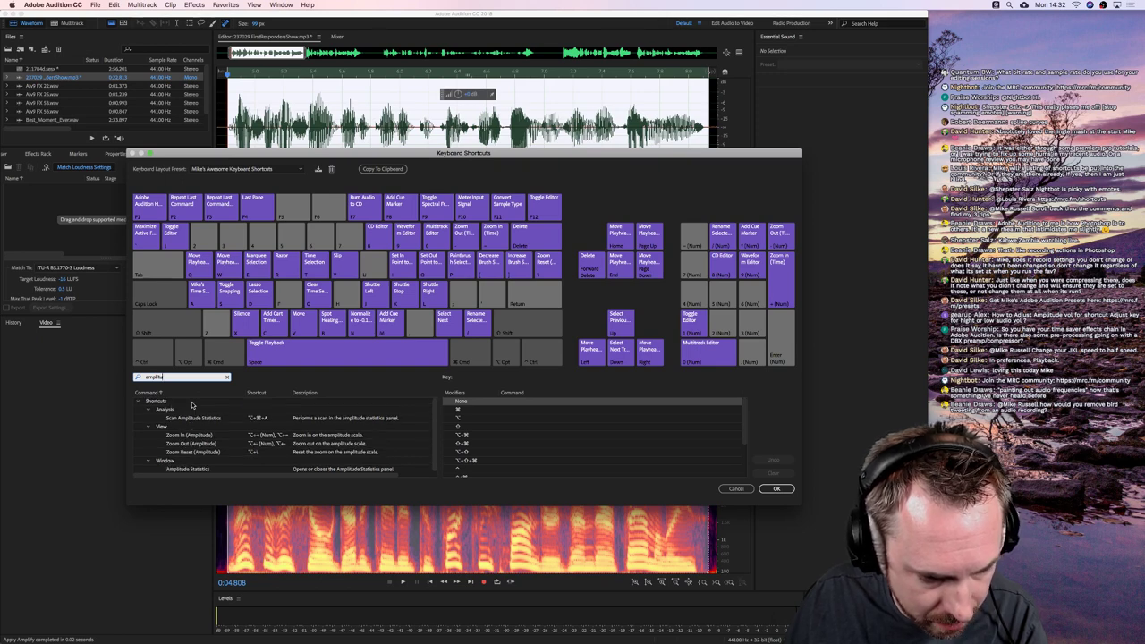
click(735, 489)
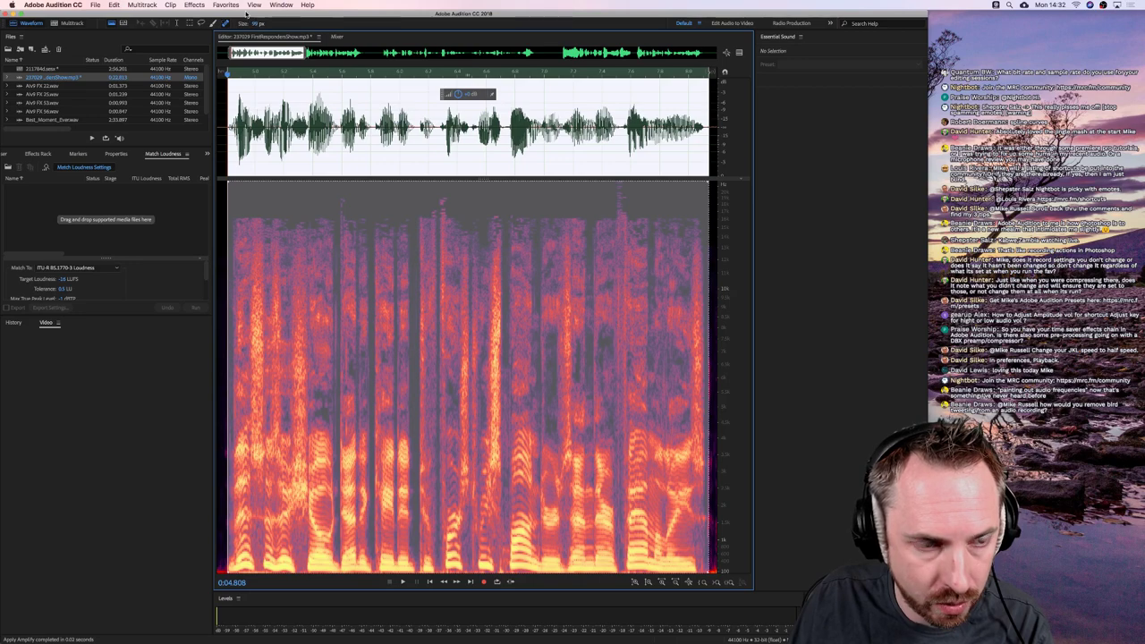
Look over the gain presets of the Amplify effect and close it without applying
click(238, 5)
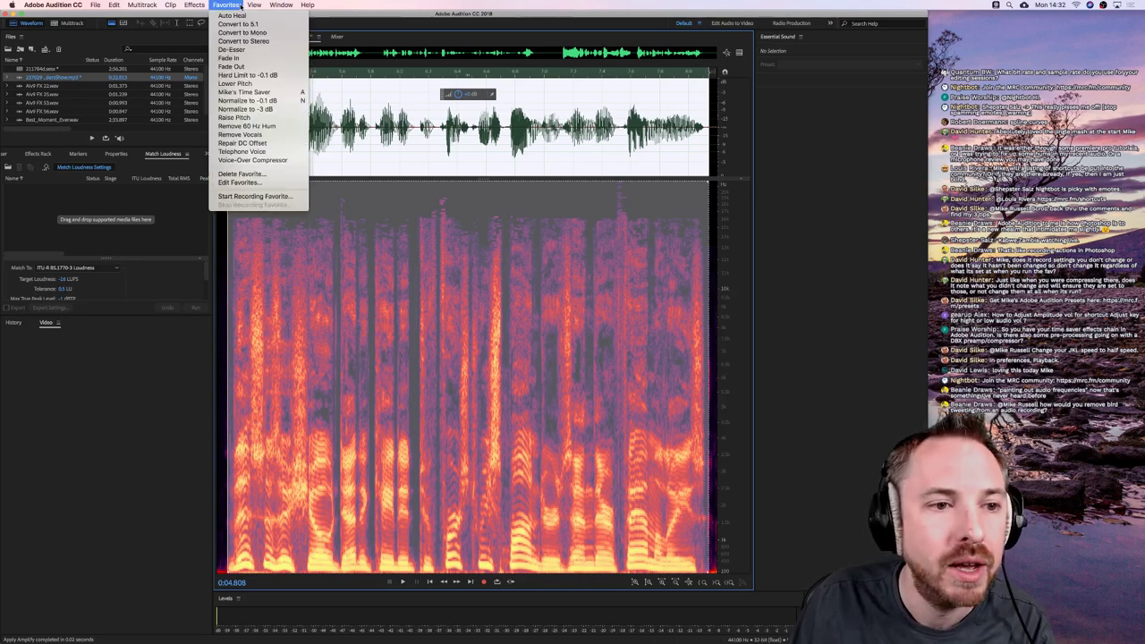
mouse_move(195, 6)
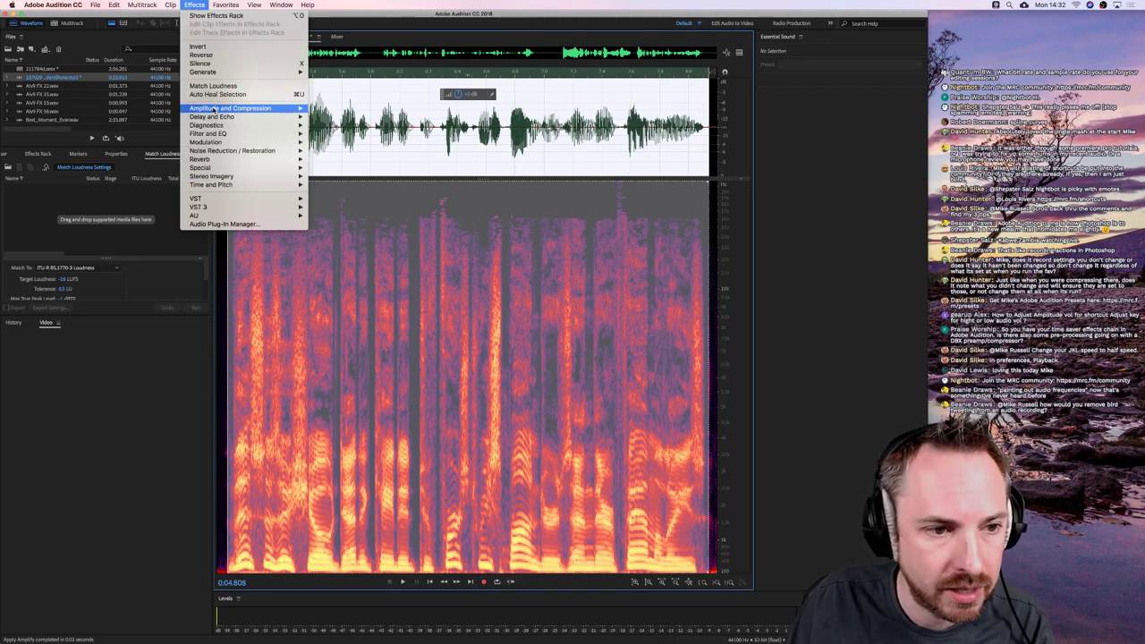
mouse_move(286, 109)
click(329, 108)
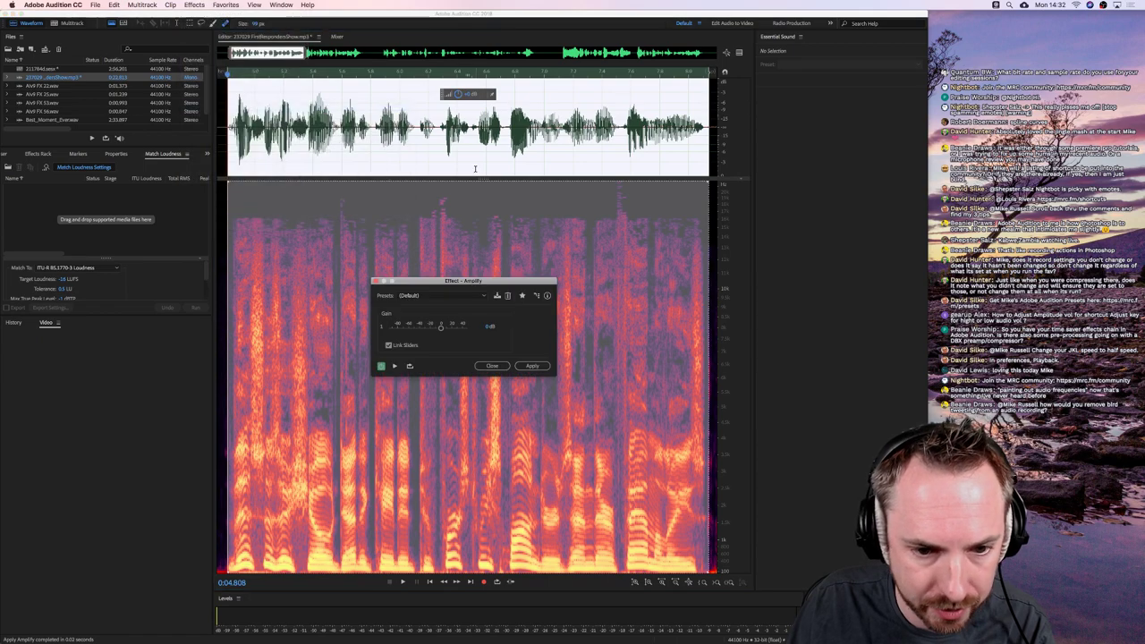
click(440, 295)
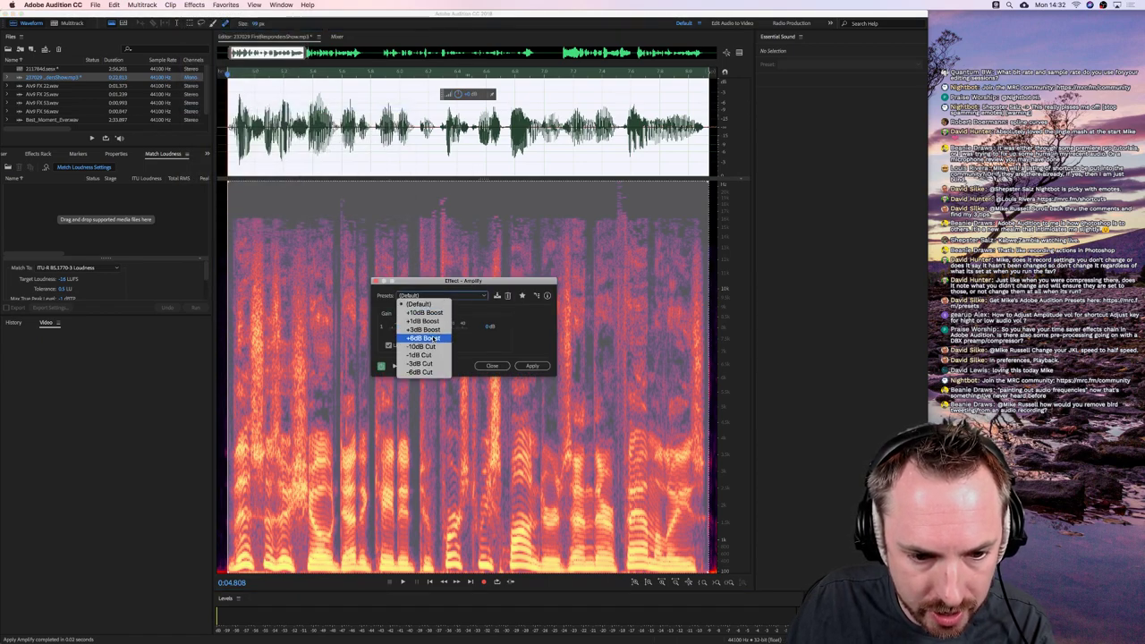
click(492, 367)
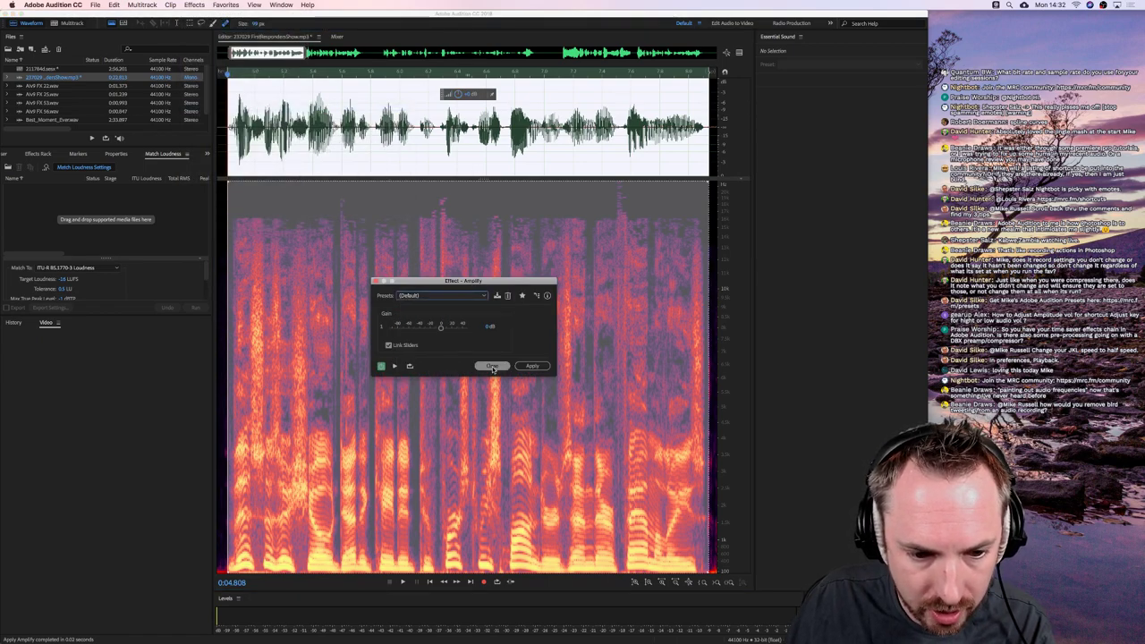
click(492, 367)
Start recording a favorite and apply the Amplify effect with the +1dB Boost preset to the selected audio
click(225, 4)
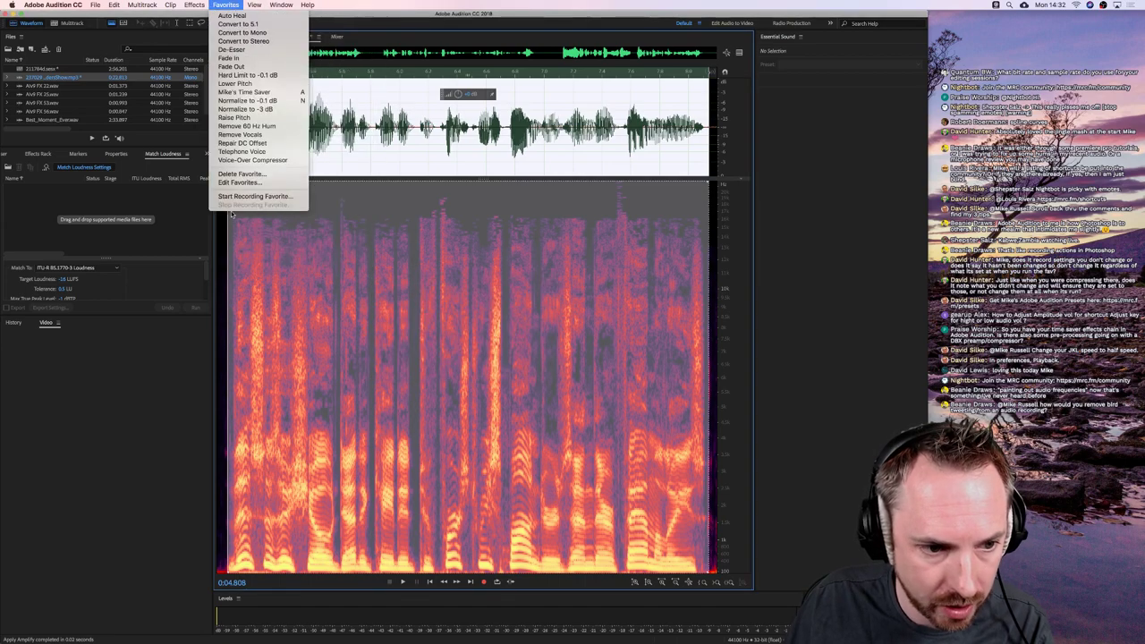
click(251, 196)
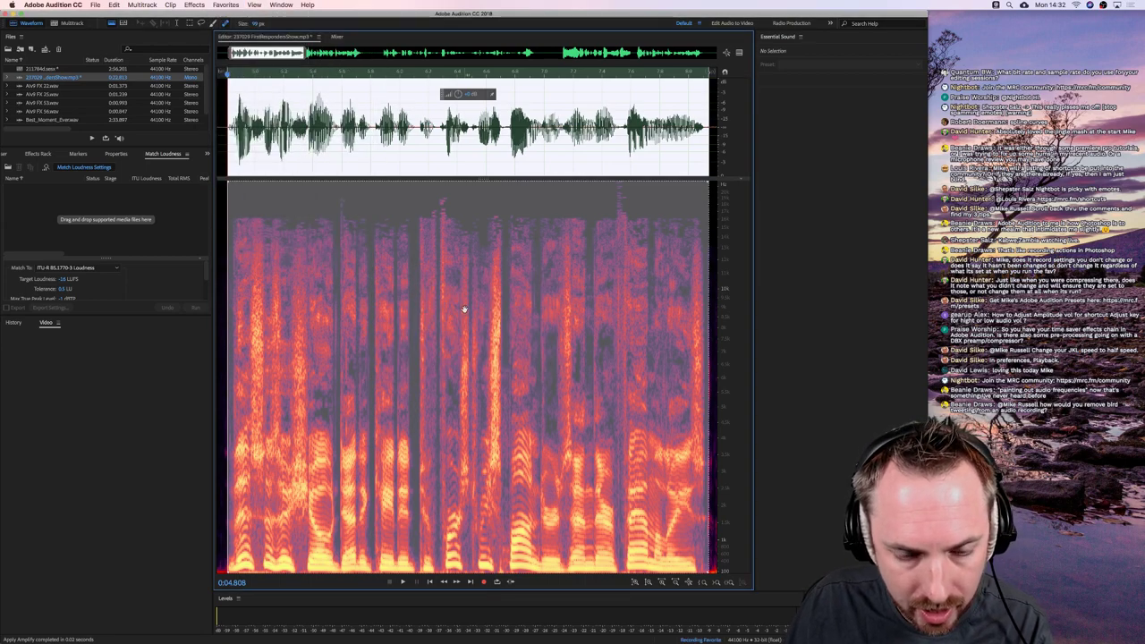
click(194, 5)
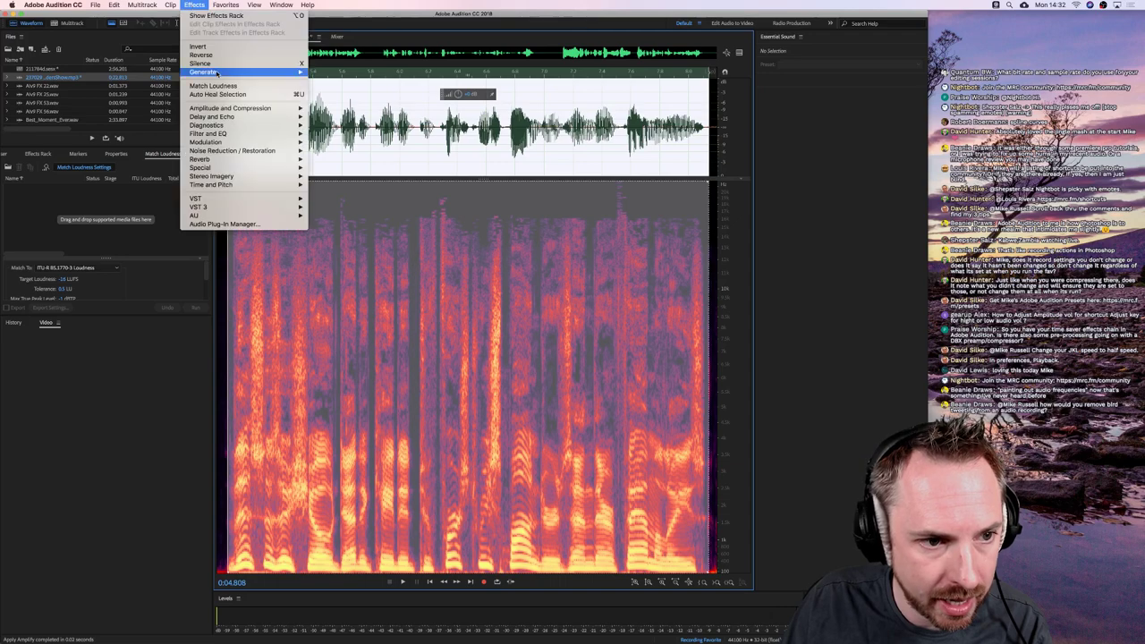
mouse_move(231, 108)
click(329, 108)
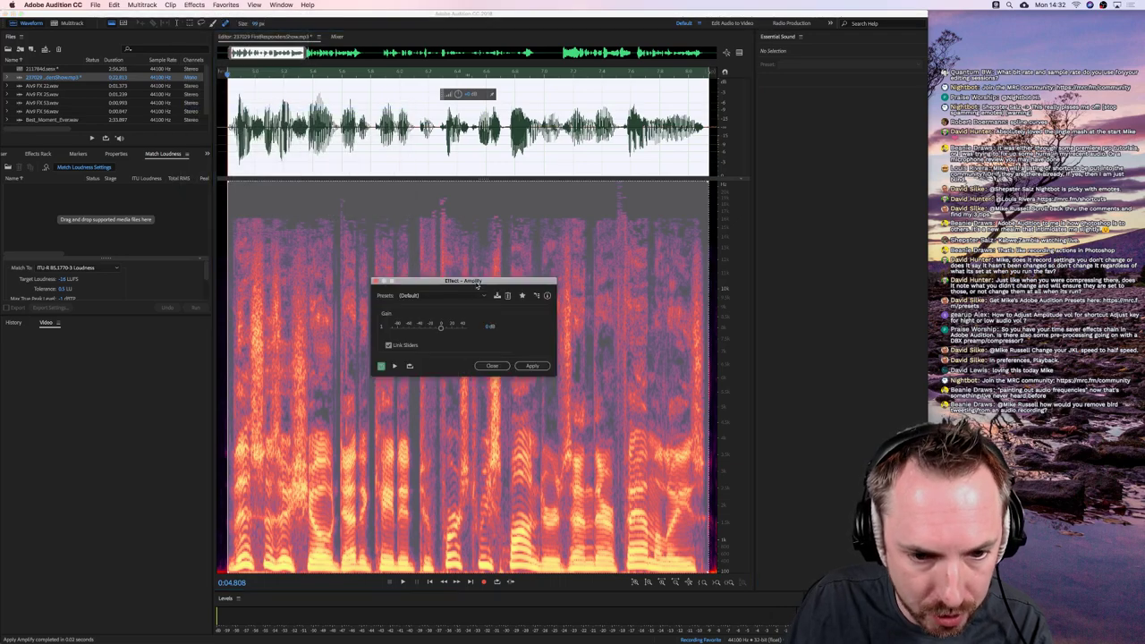
click(442, 295)
click(438, 321)
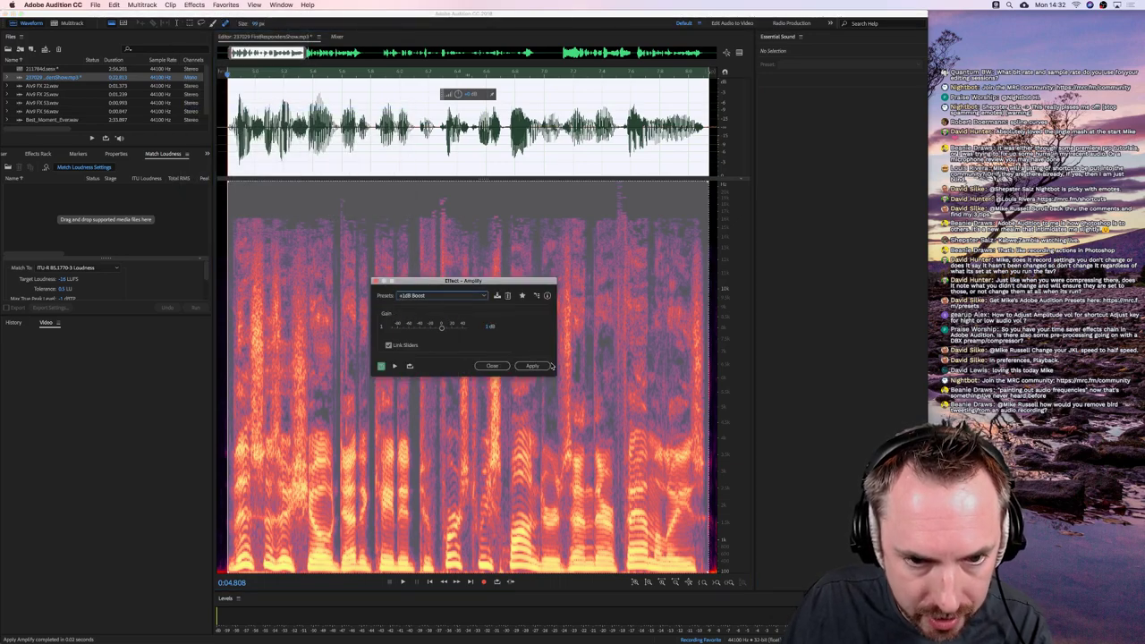
click(537, 364)
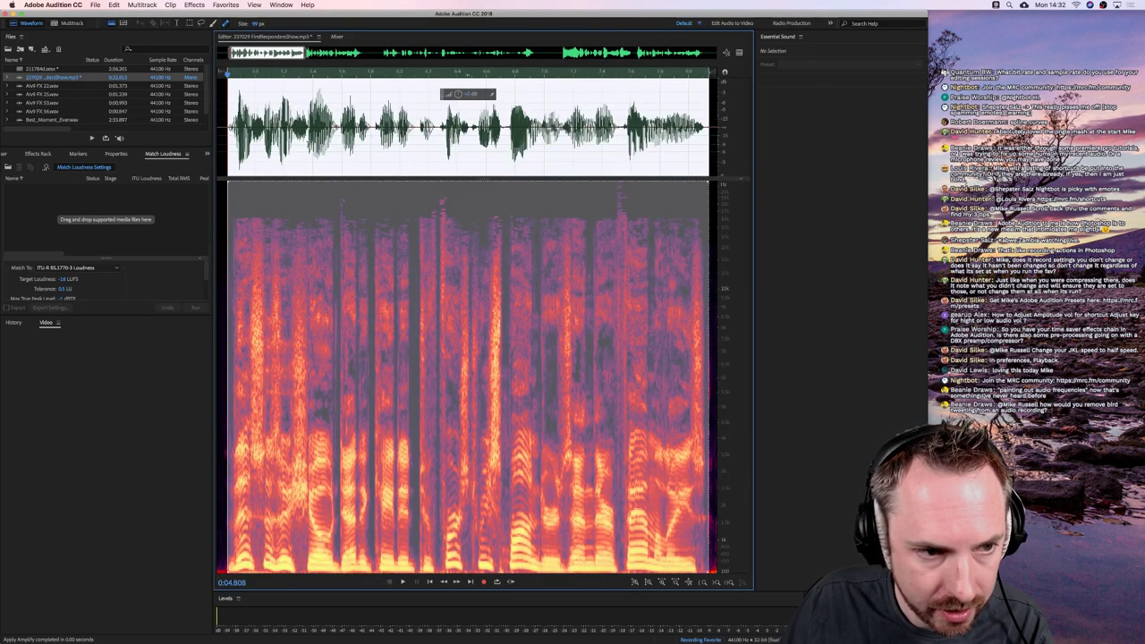
Stop recording the favorite and save it under the name "A +1"
click(225, 5)
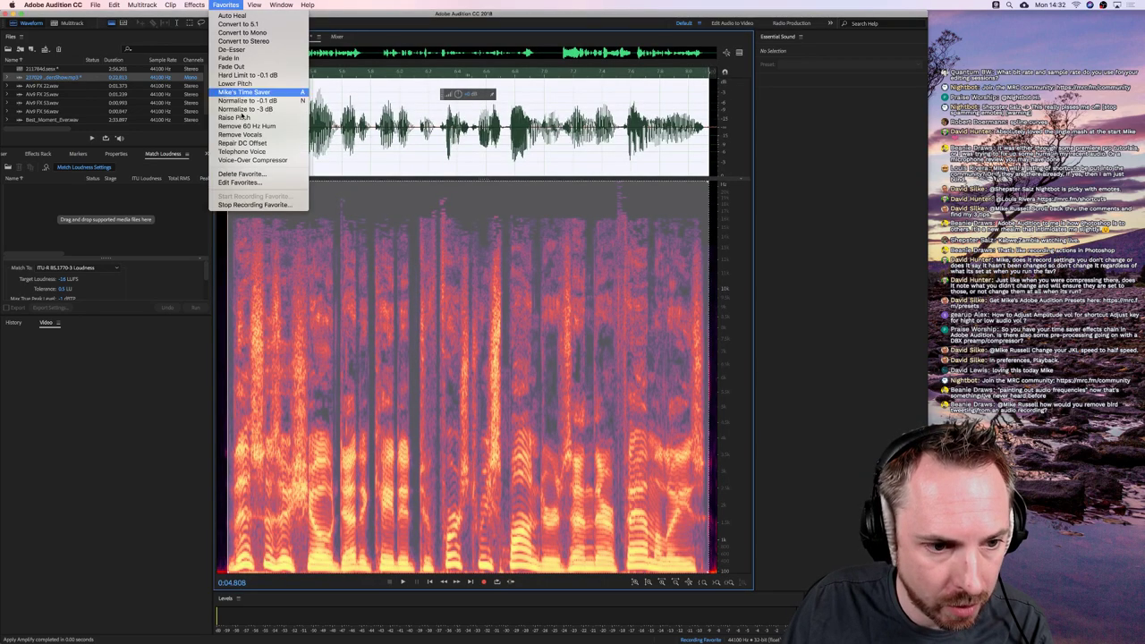
click(245, 205)
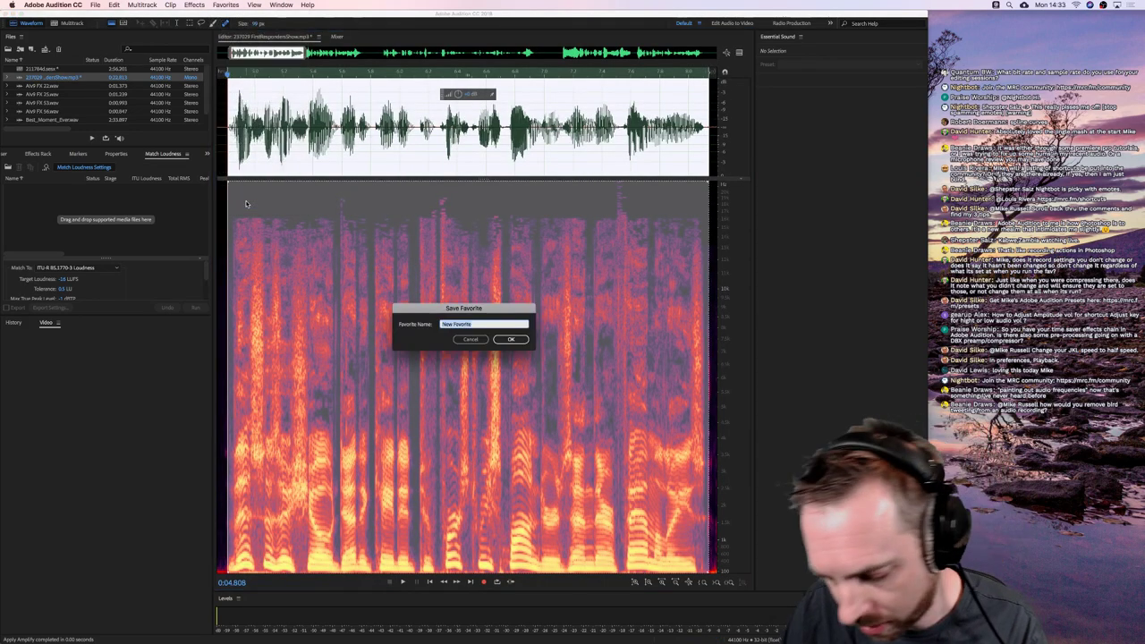
text(A +1)
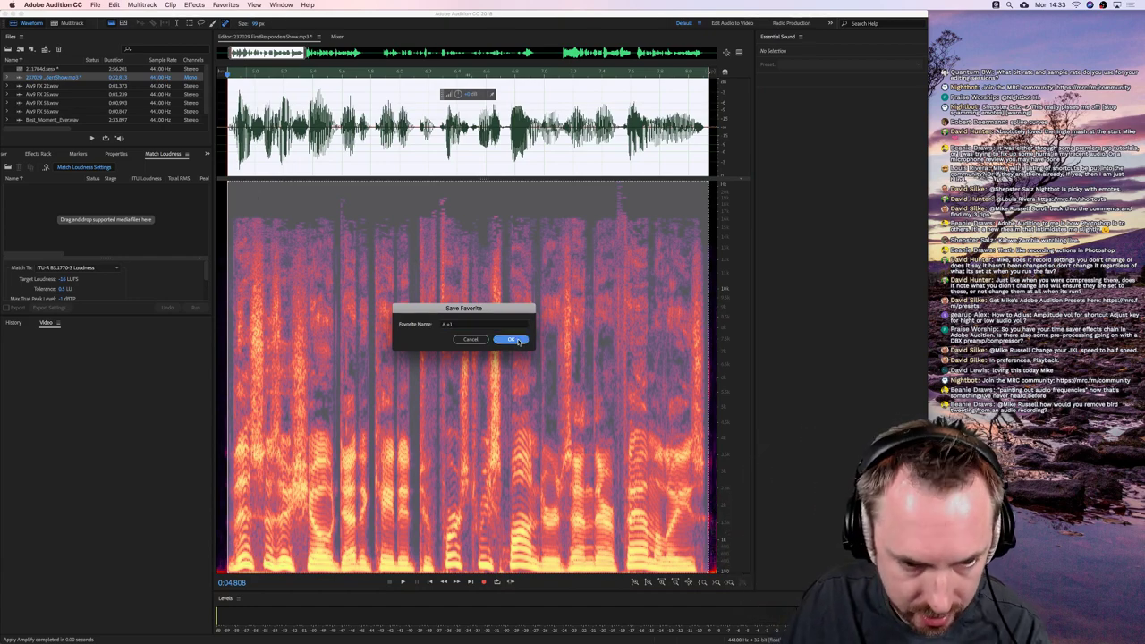
click(512, 340)
Start recording another favorite and apply the Amplify effect with the -1dB Cut preset to the selected audio
click(225, 4)
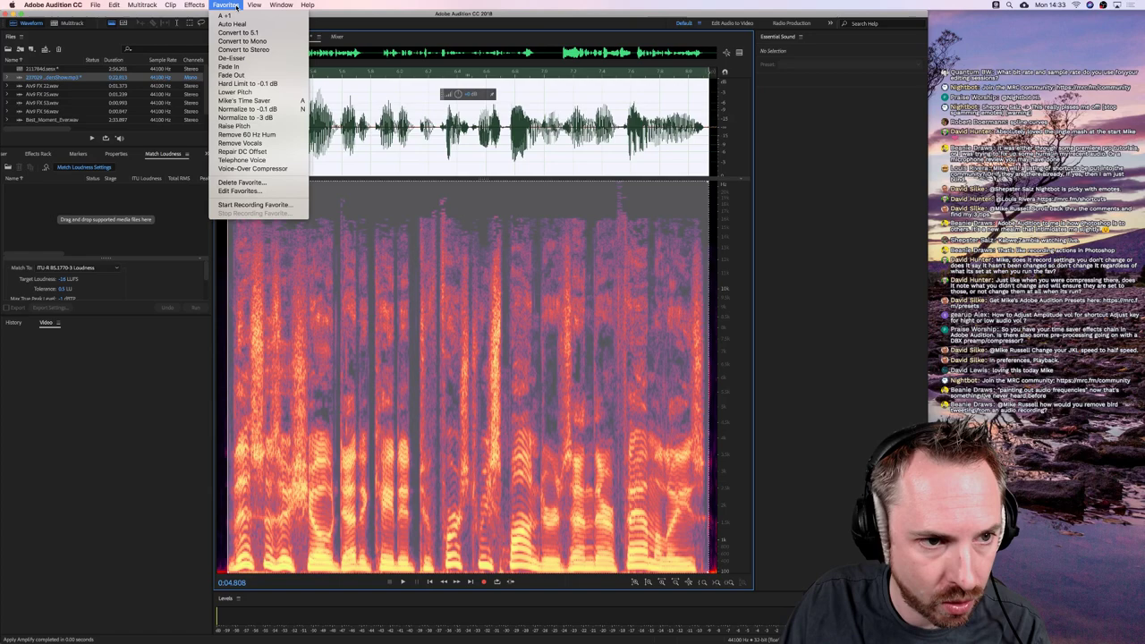
click(257, 205)
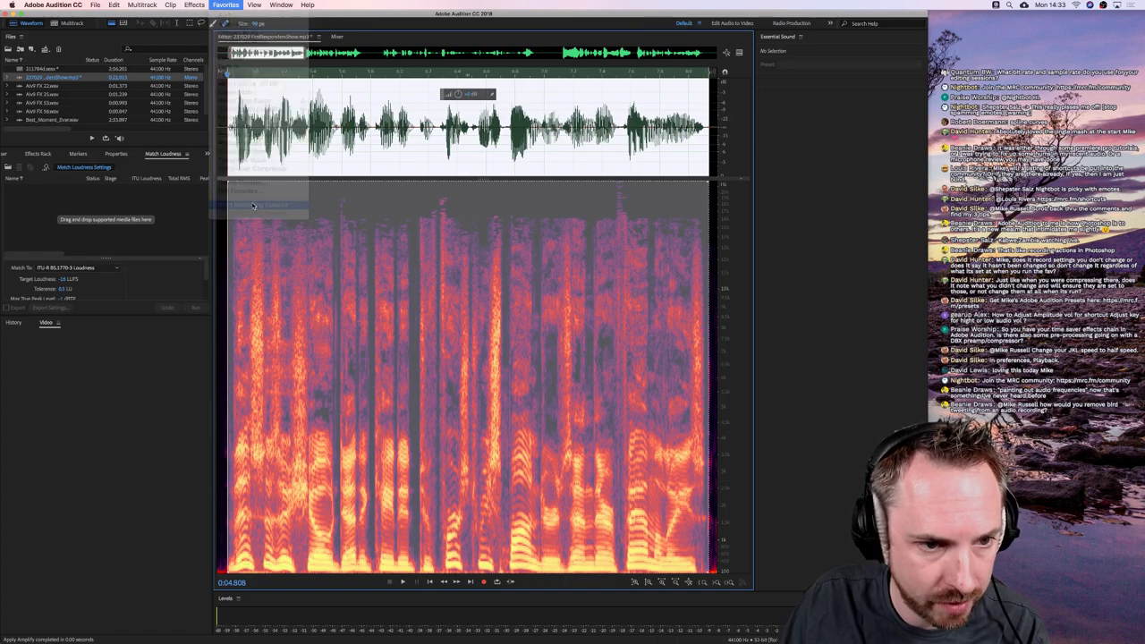
click(194, 5)
mouse_move(268, 108)
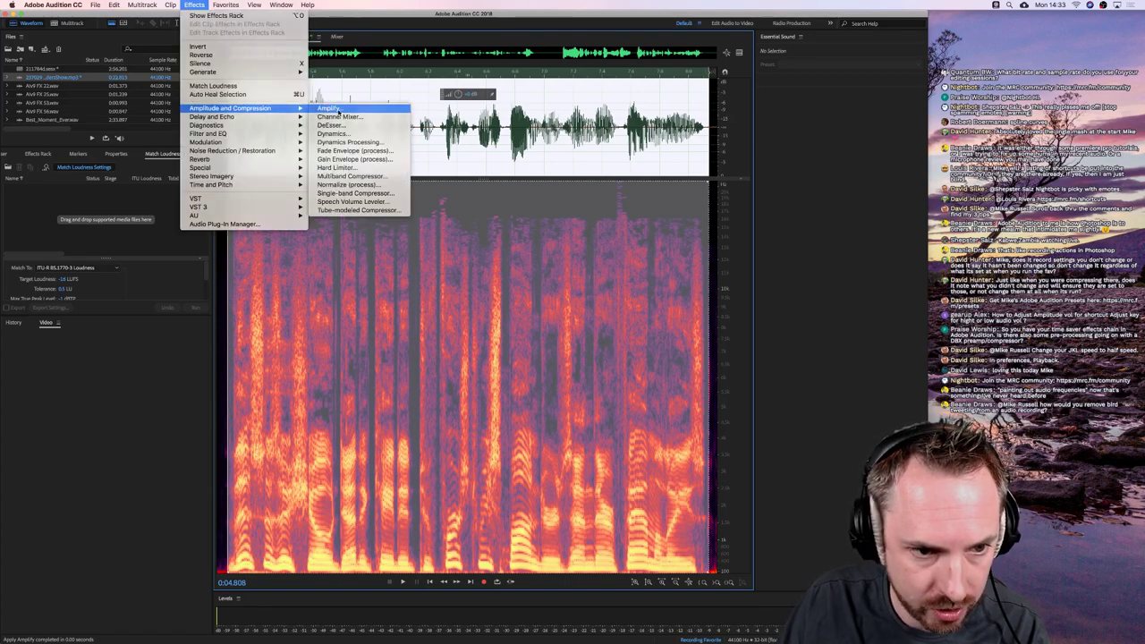
click(329, 109)
click(448, 296)
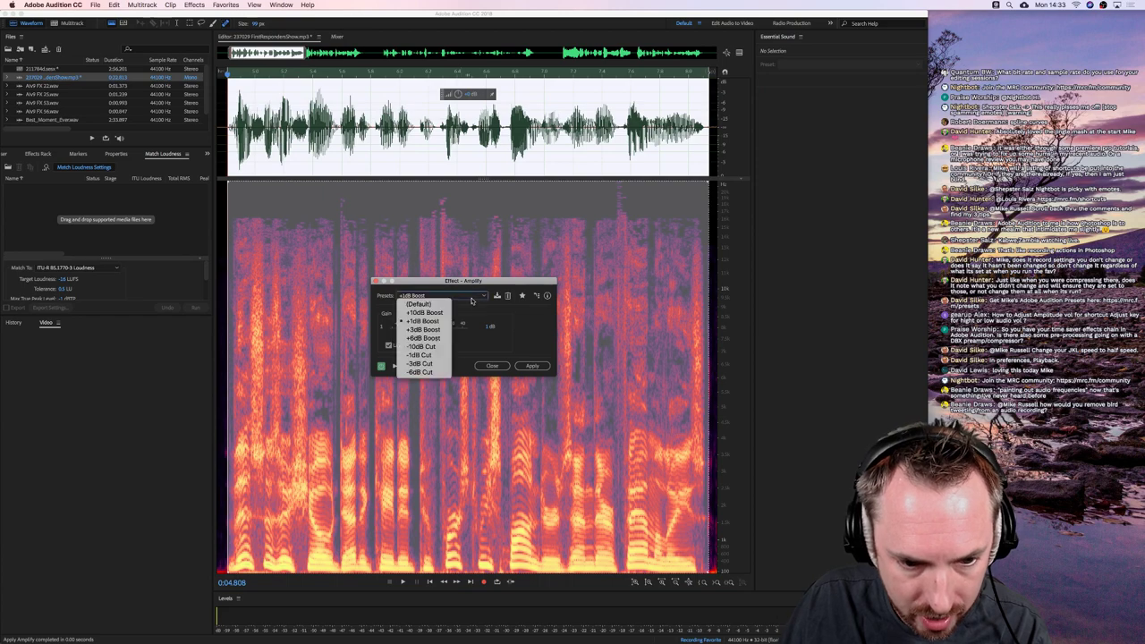
click(436, 371)
click(532, 366)
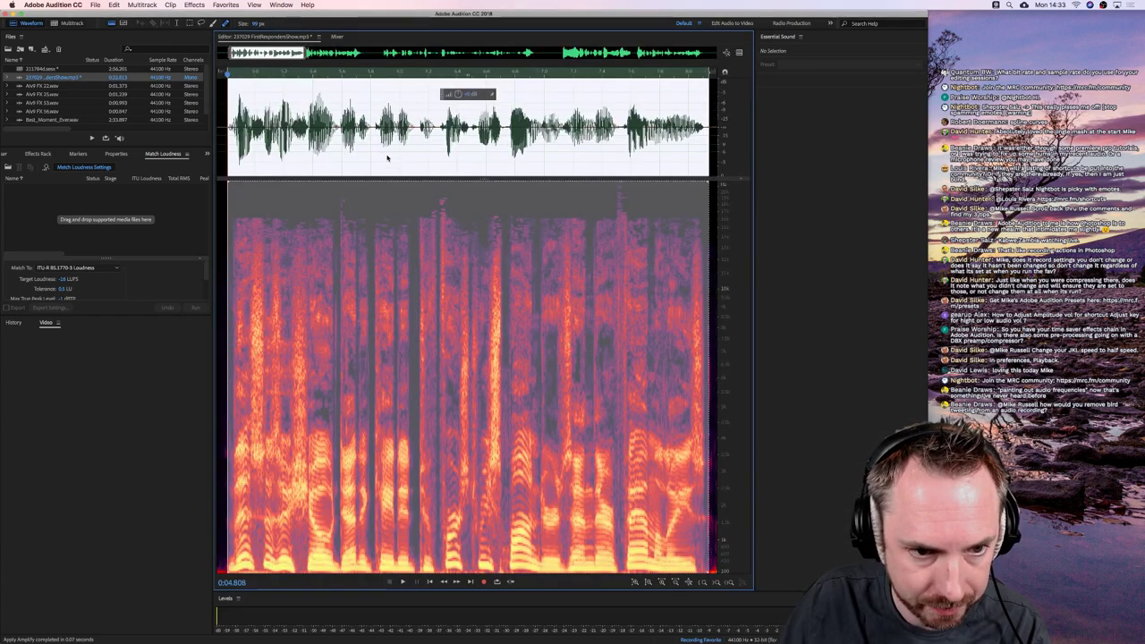
Stop recording the favorite, save it as "A -1" and check the favorites list for it
click(225, 5)
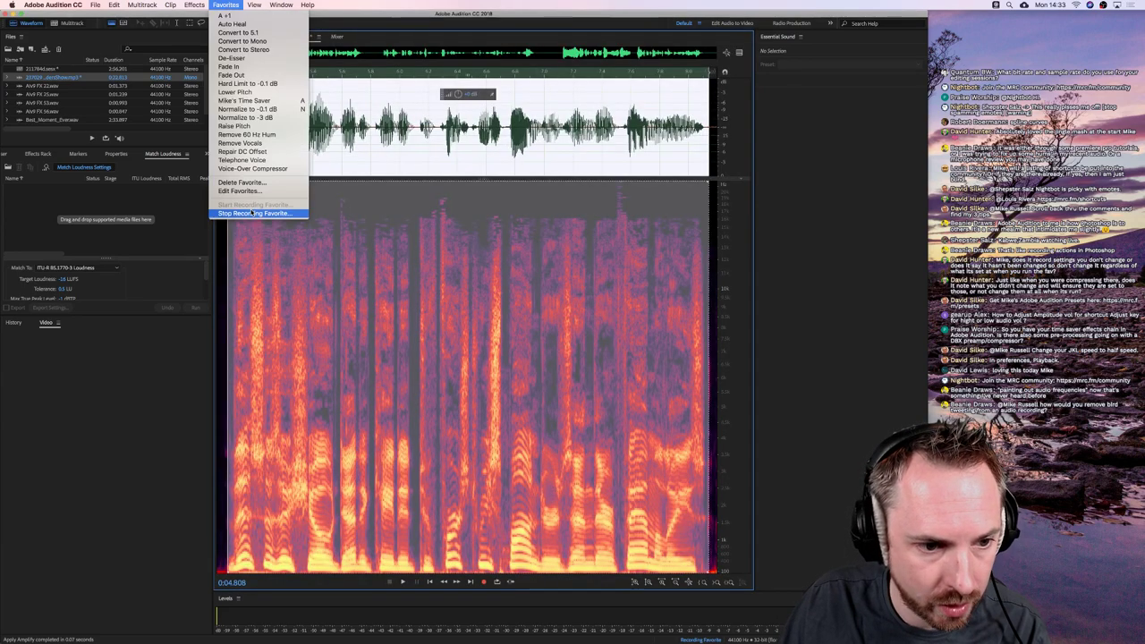
click(253, 214)
text(A-1)
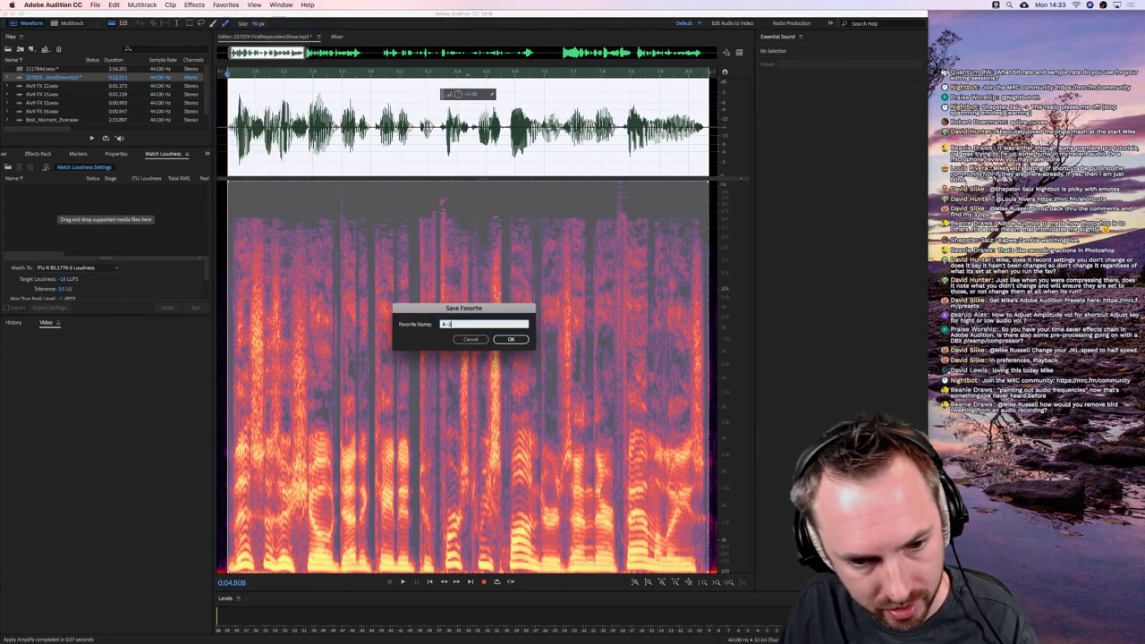
key(Return)
click(225, 4)
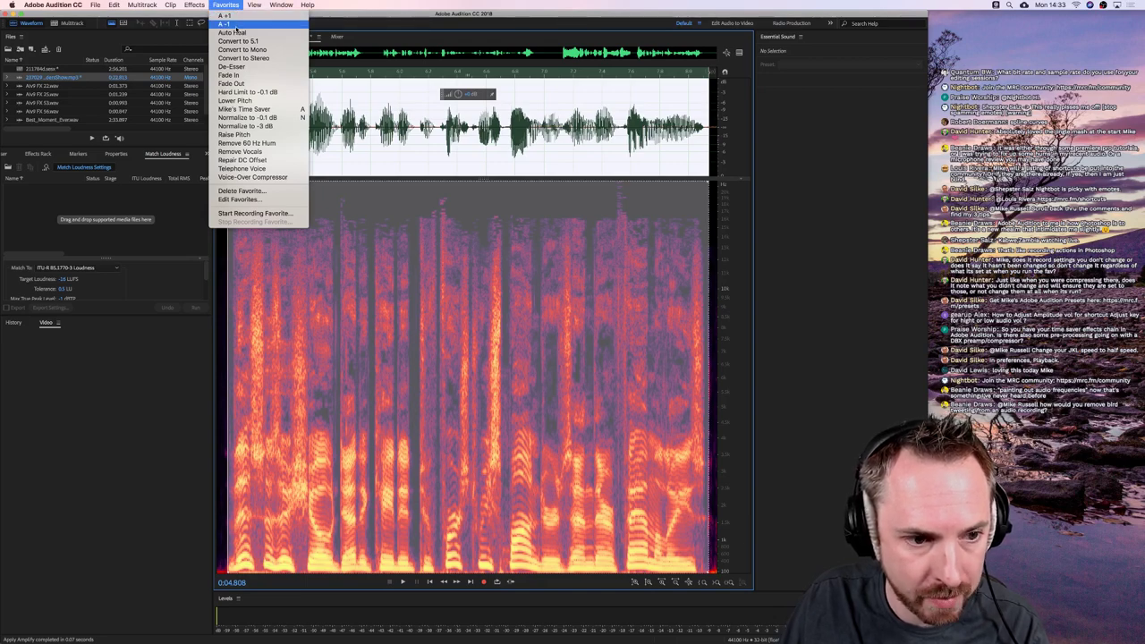
click(231, 23)
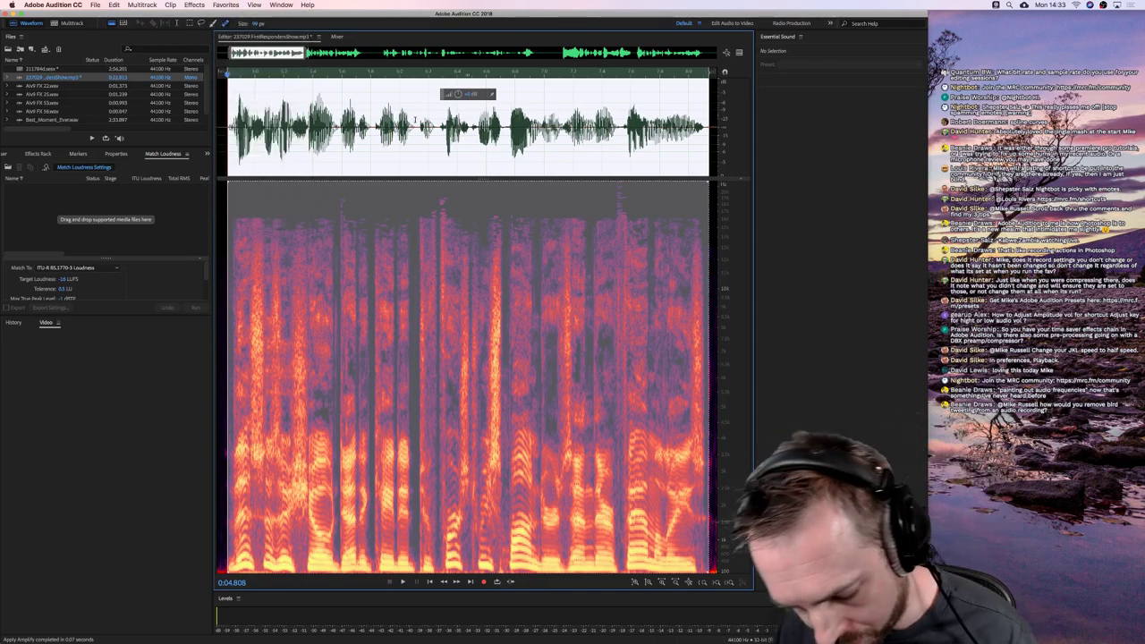
Check in the keyboard shortcuts which Ctrl, Option and Cmd combinations are already in use, including those with the Up key
key(alt+k)
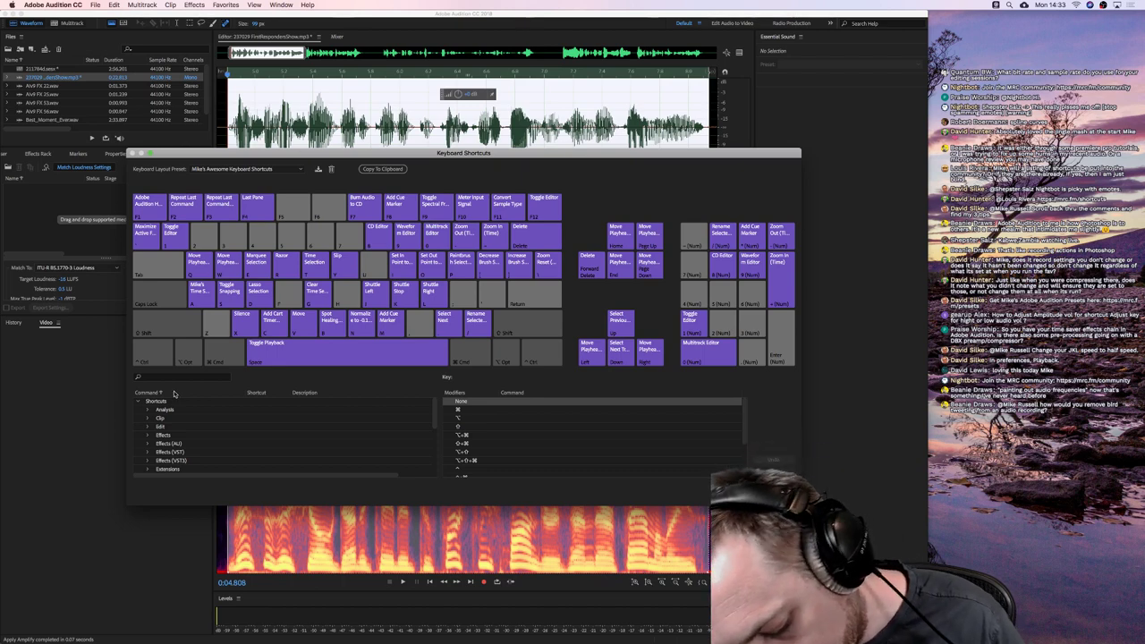
key(ctrl+alt+super)
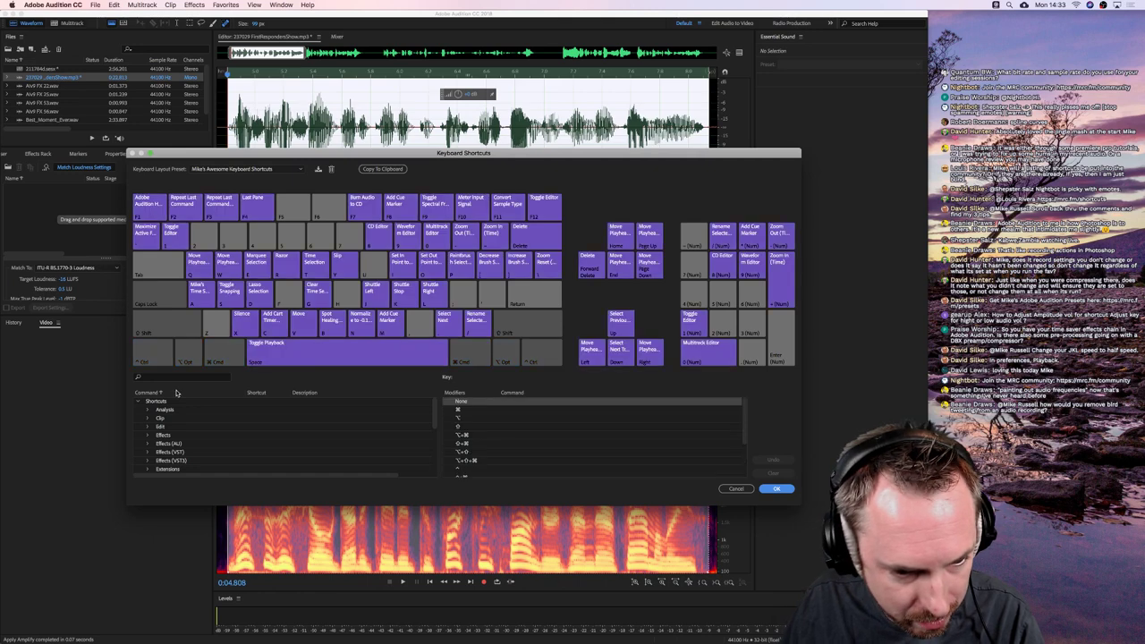
key(ctrl+alt)
key(alt+super)
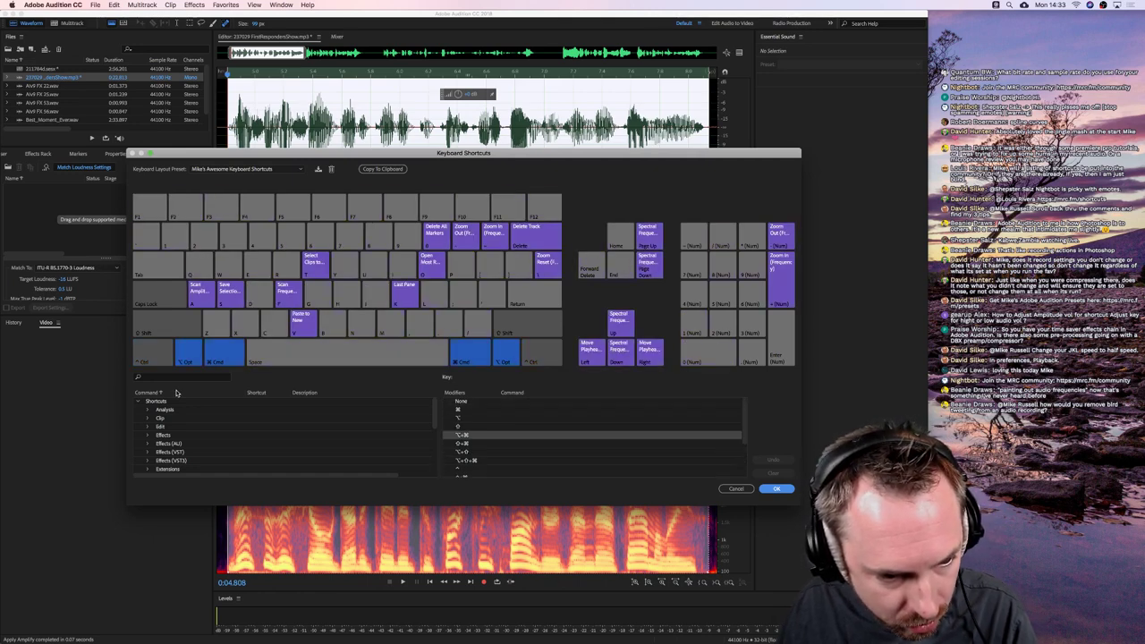
key(ctrl+alt)
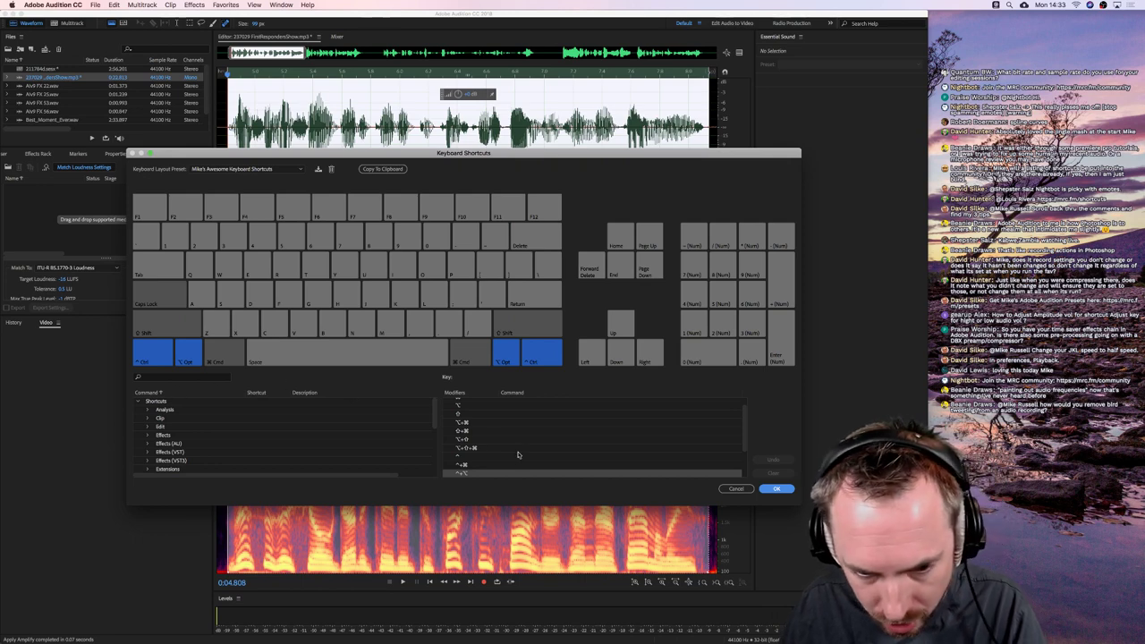
key(Up)
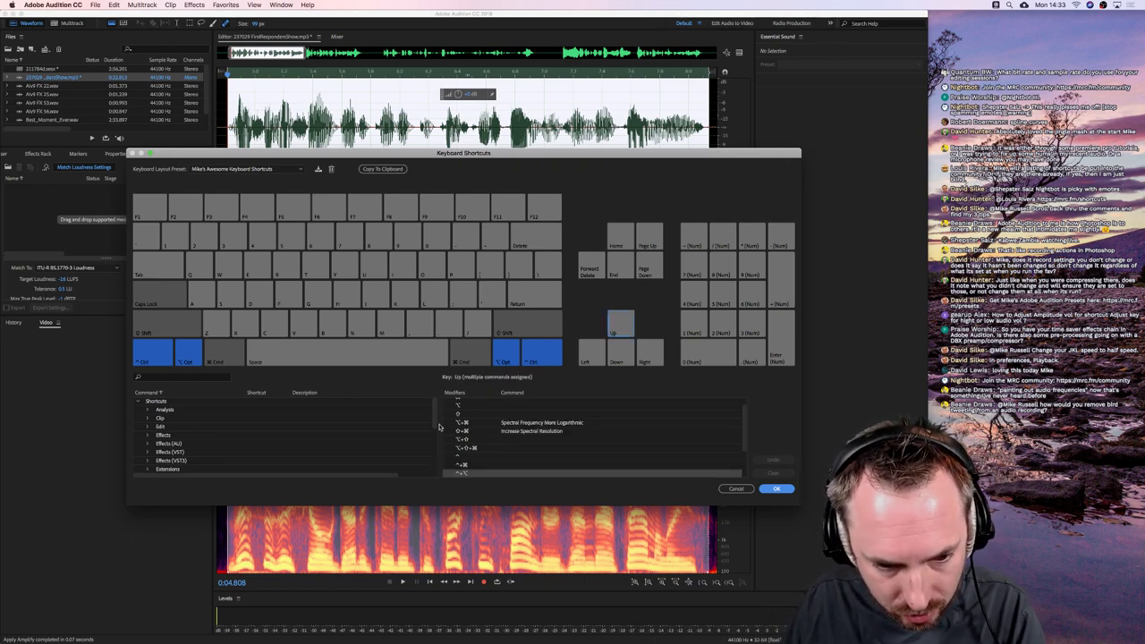
key(ctrl+alt)
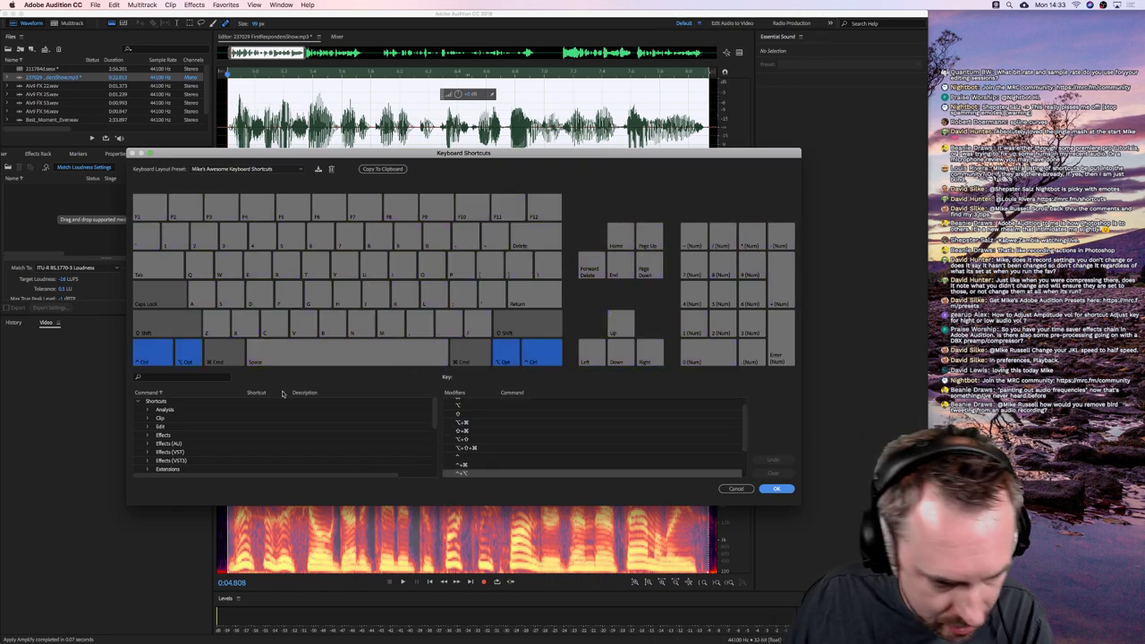
Find the "A +1" favorite in the keyboard shortcuts and assign Ctrl+Option+Up to it
click(188, 381)
text(a)
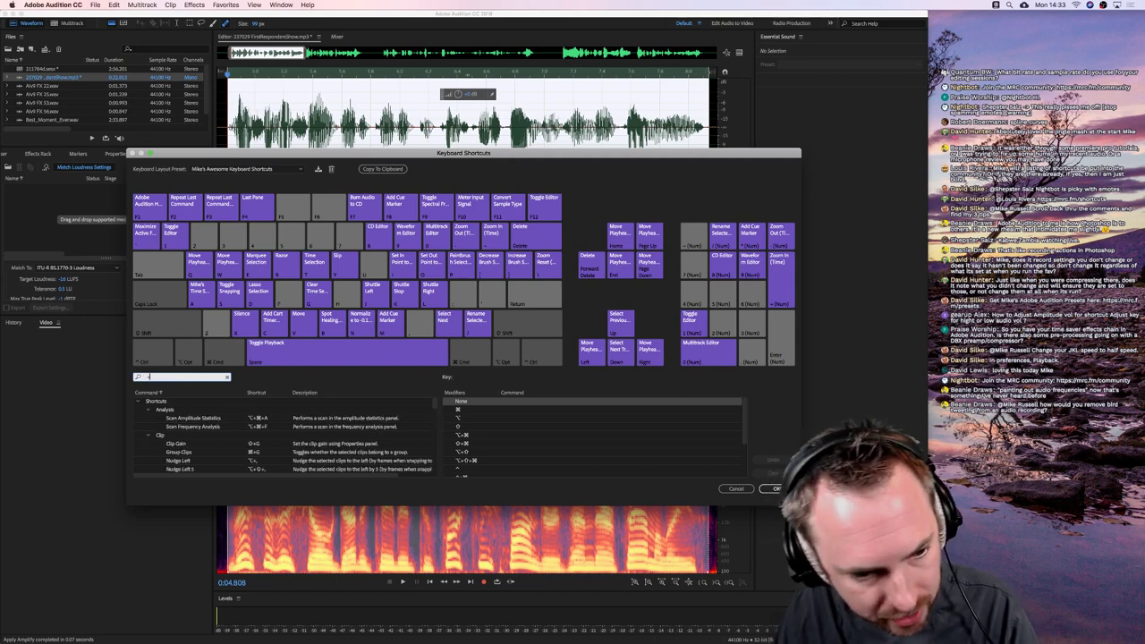
text( +1)
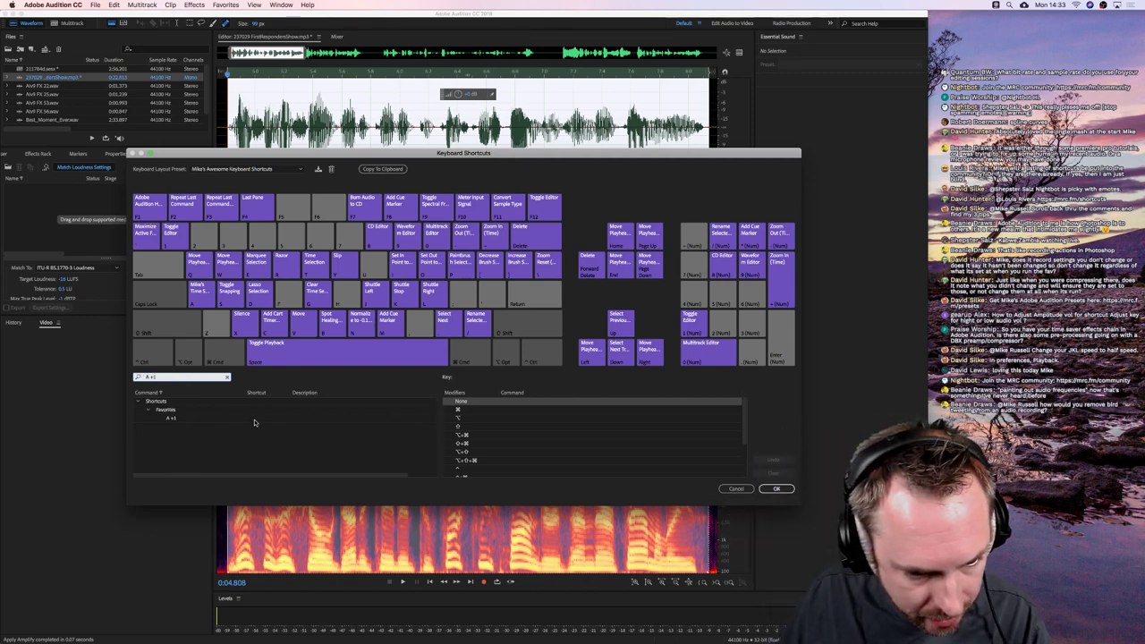
click(255, 421)
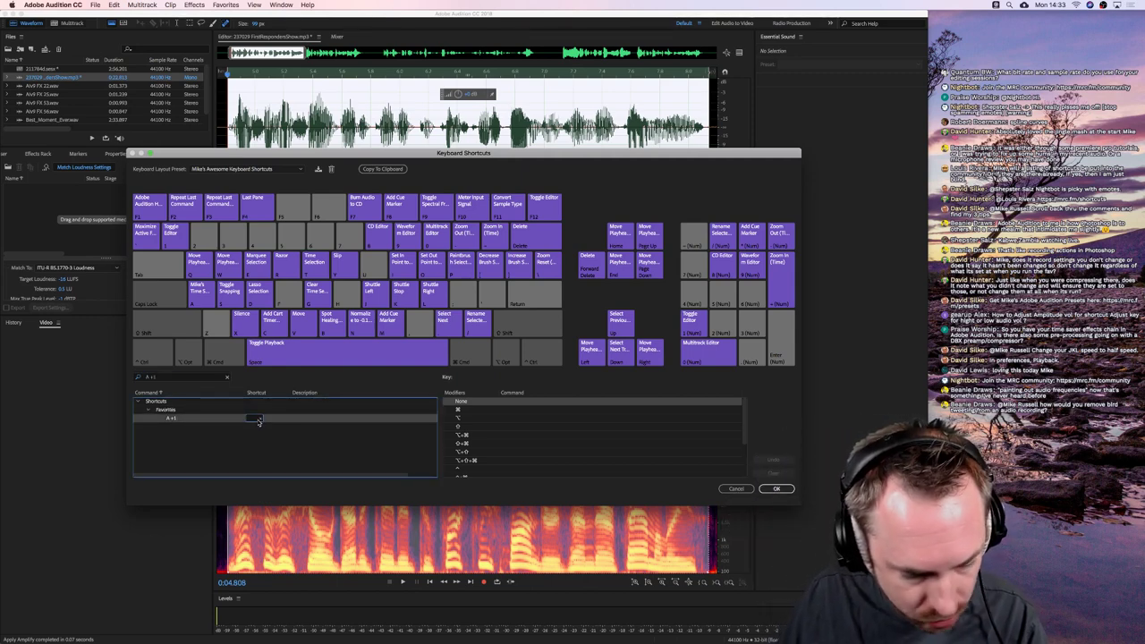
key(ctrl+alt)
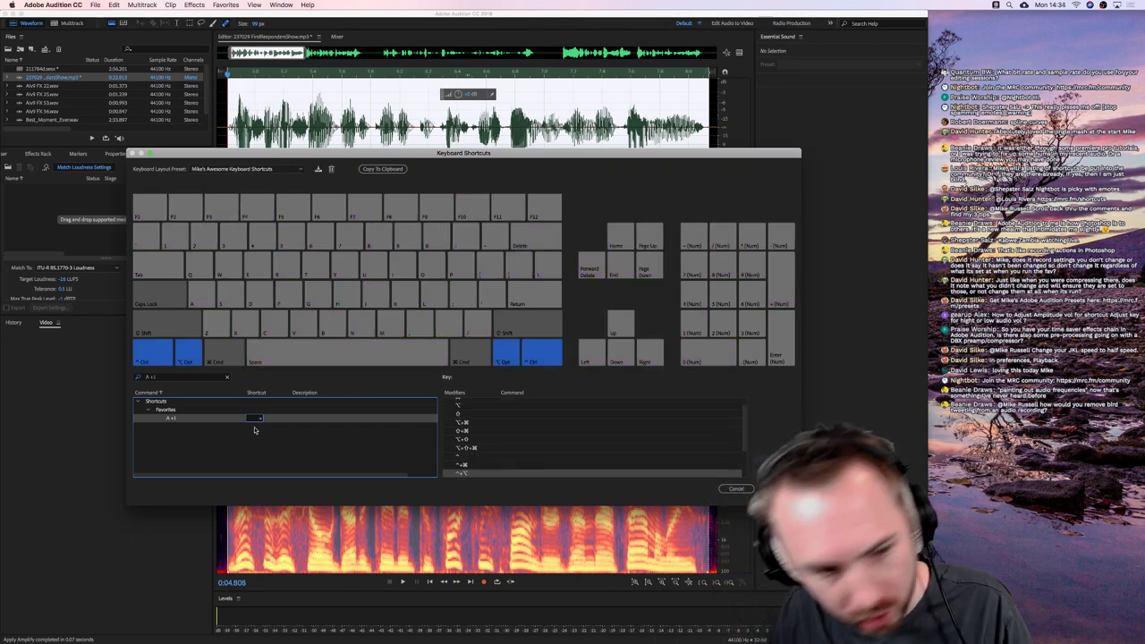
key(ctrl+alt+Up)
Try to assign Ctrl+Option+Down to the "A -1" favorite, and close the keyboard shortcuts
click(172, 378)
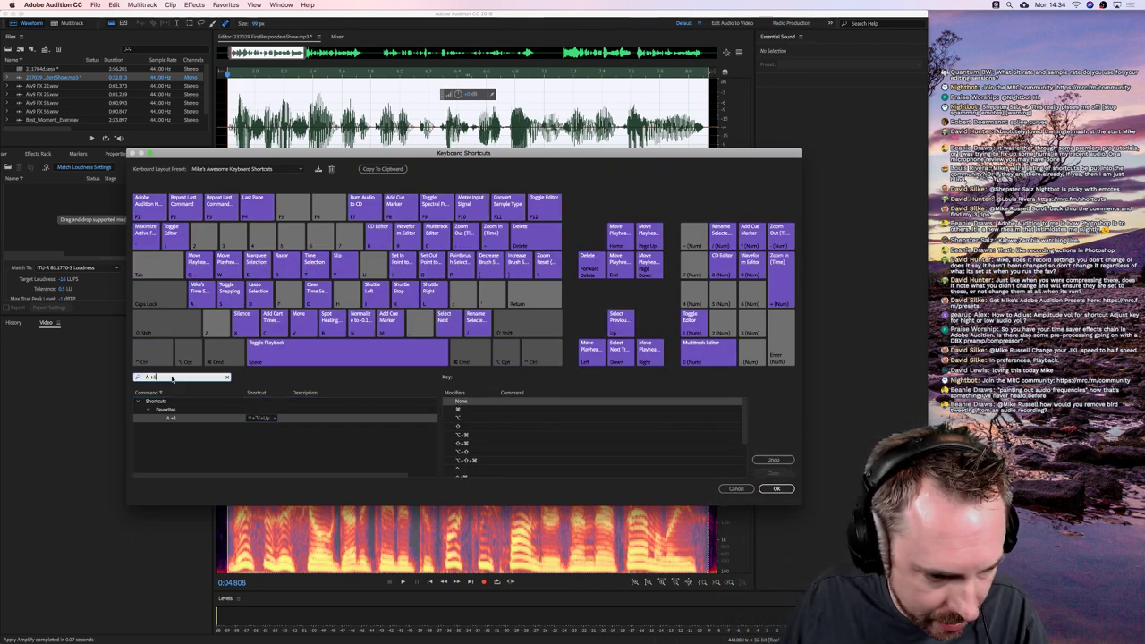
key(Left)
key(BackSpace)
text(-)
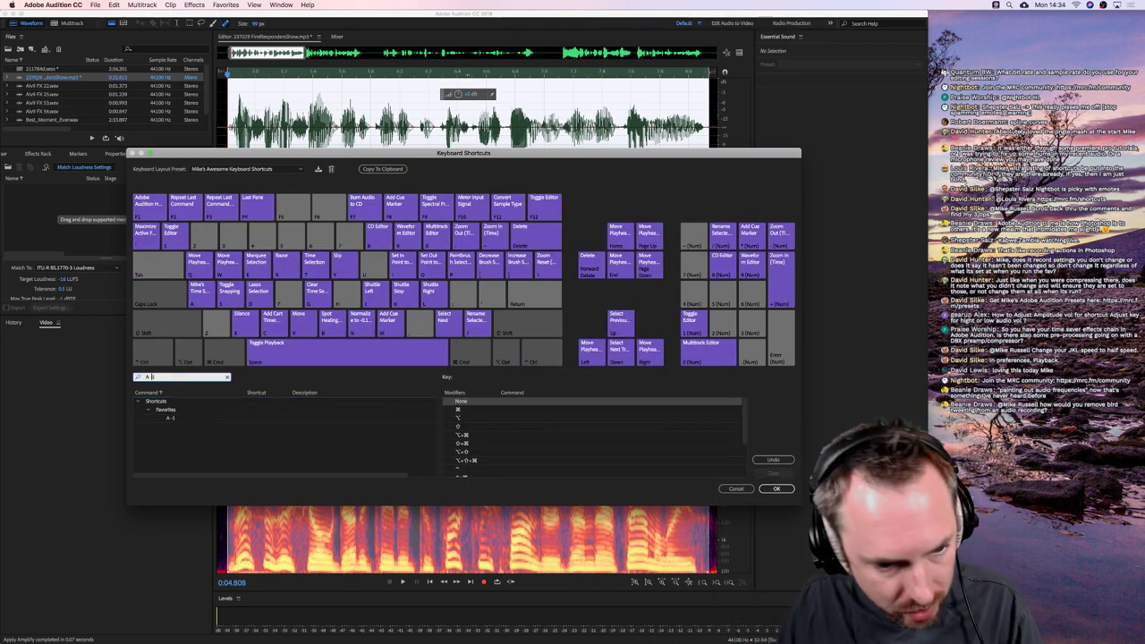
click(172, 419)
click(255, 419)
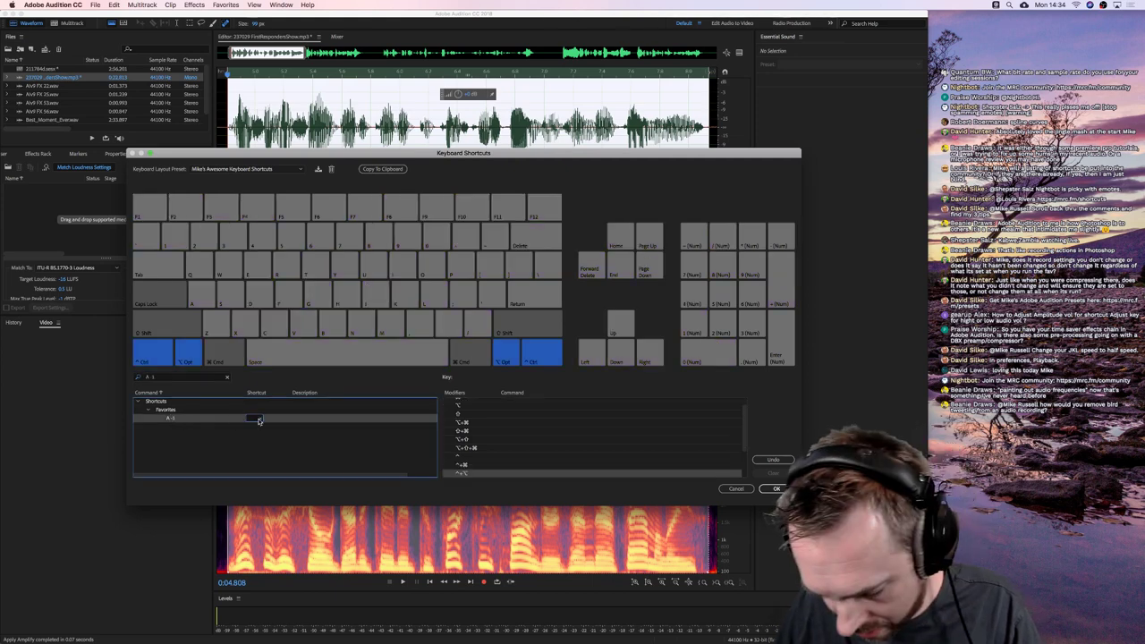
key(ctrl+alt)
key(ctrl+alt+Down)
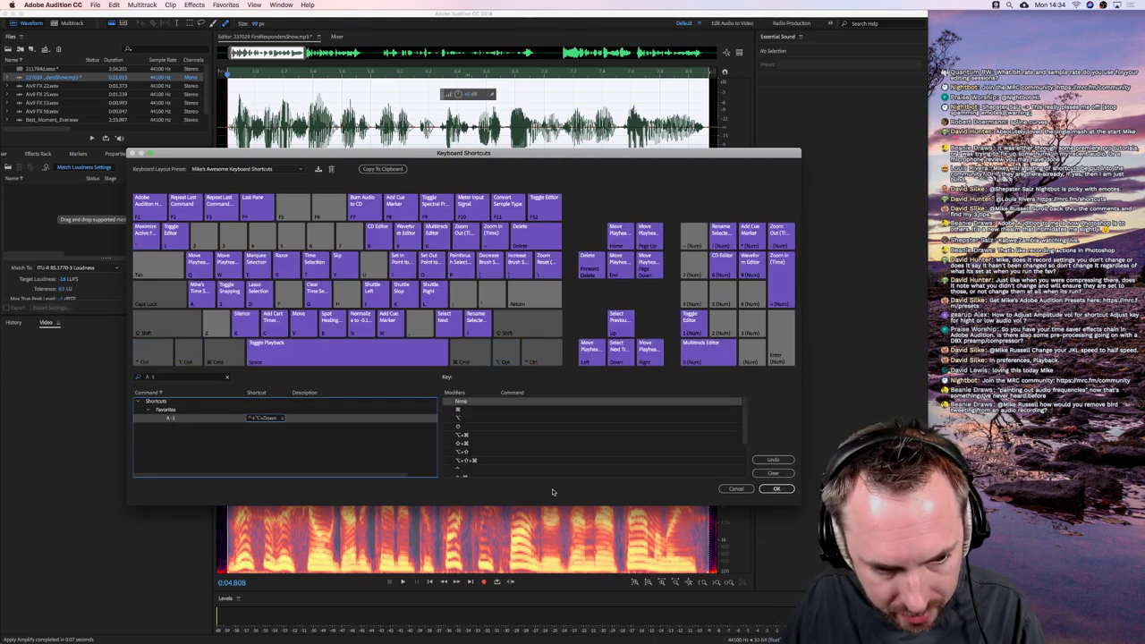
click(736, 487)
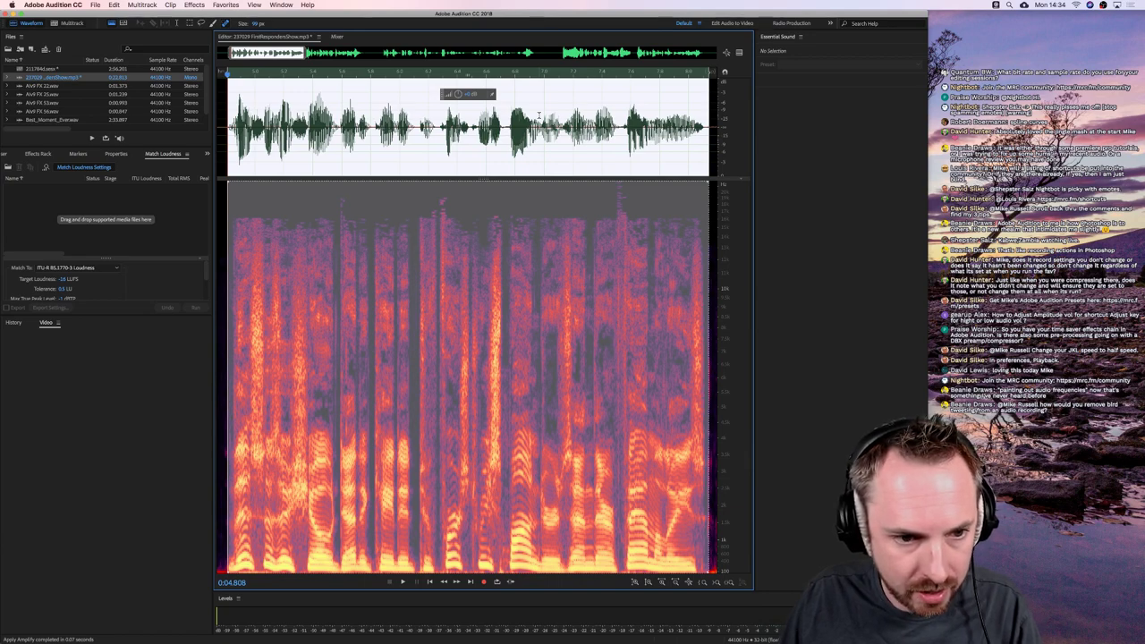
Clear the audio selection and check the favorites list for shortcuts on "A +1" and "A -1"
click(408, 118)
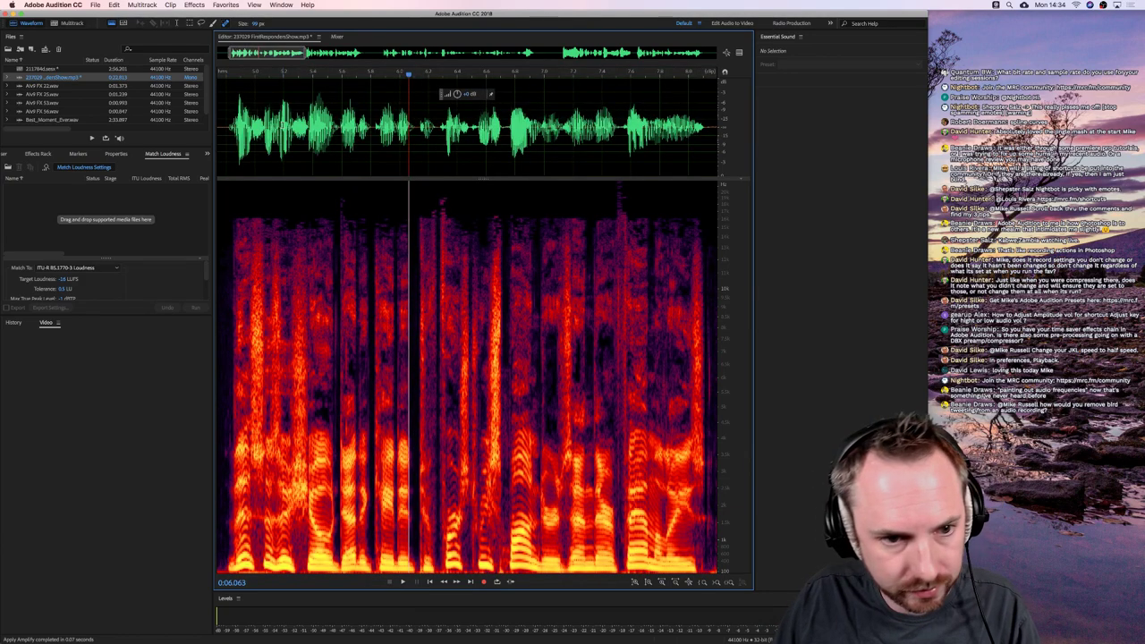
click(225, 4)
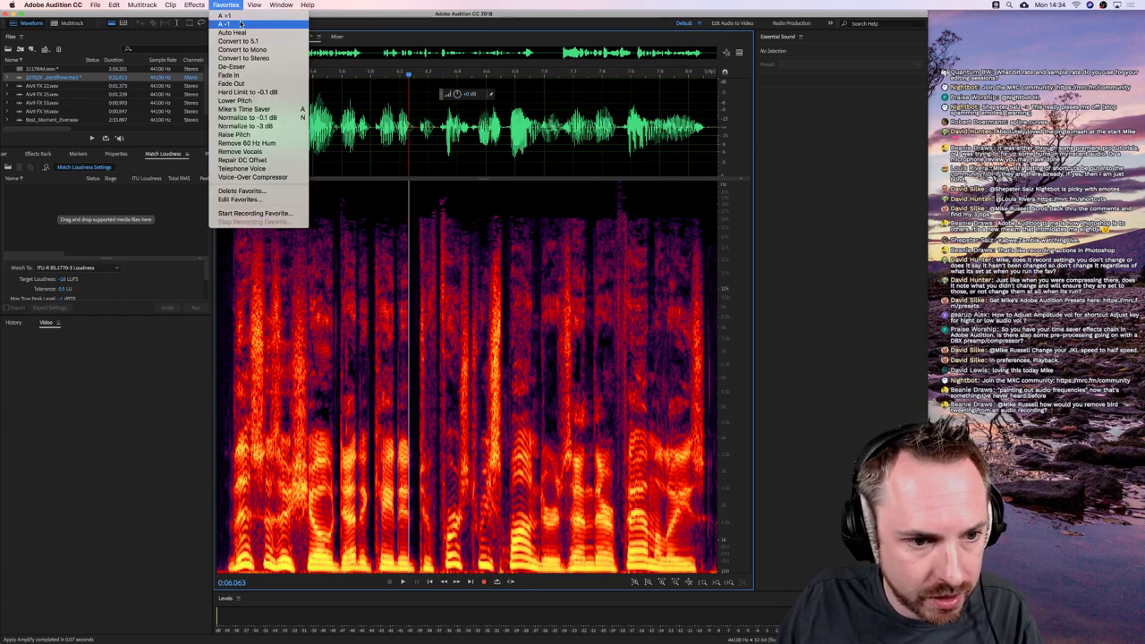
click(317, 188)
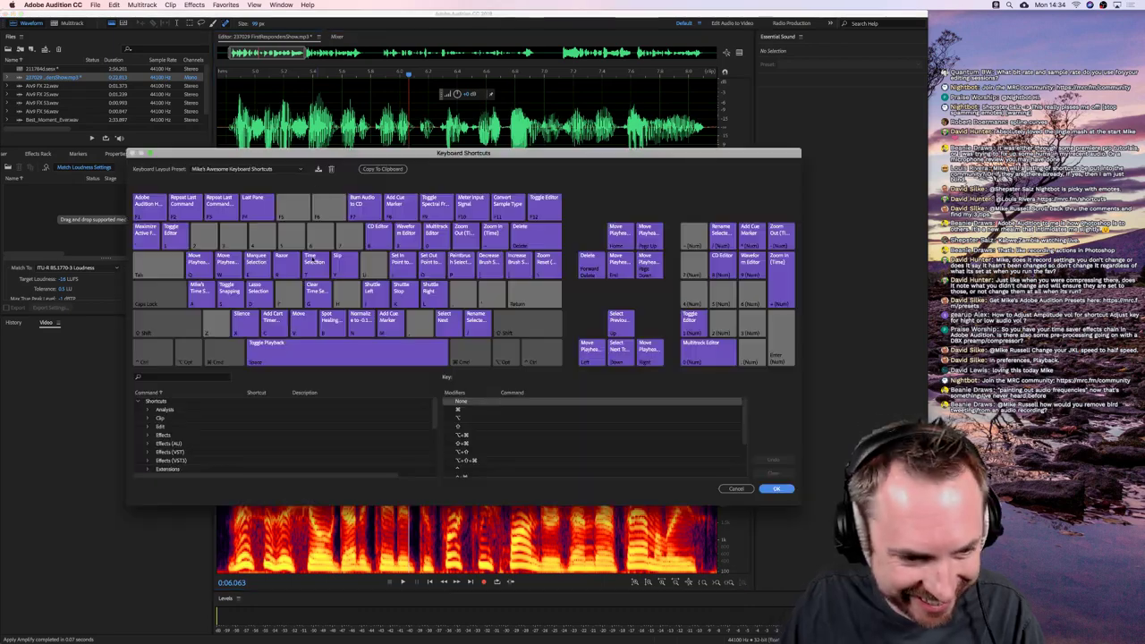
Find the "A +1" favorite in the keyboard shortcuts and set its shortcut to Ctrl+Option+Up
key(super)
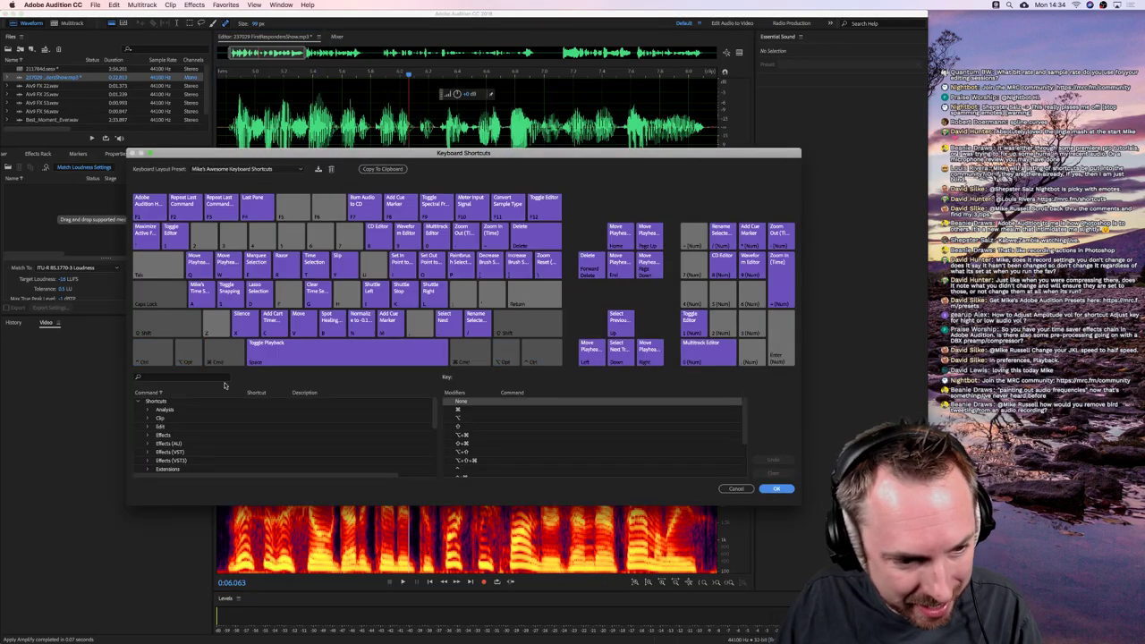
click(204, 378)
text(+6)
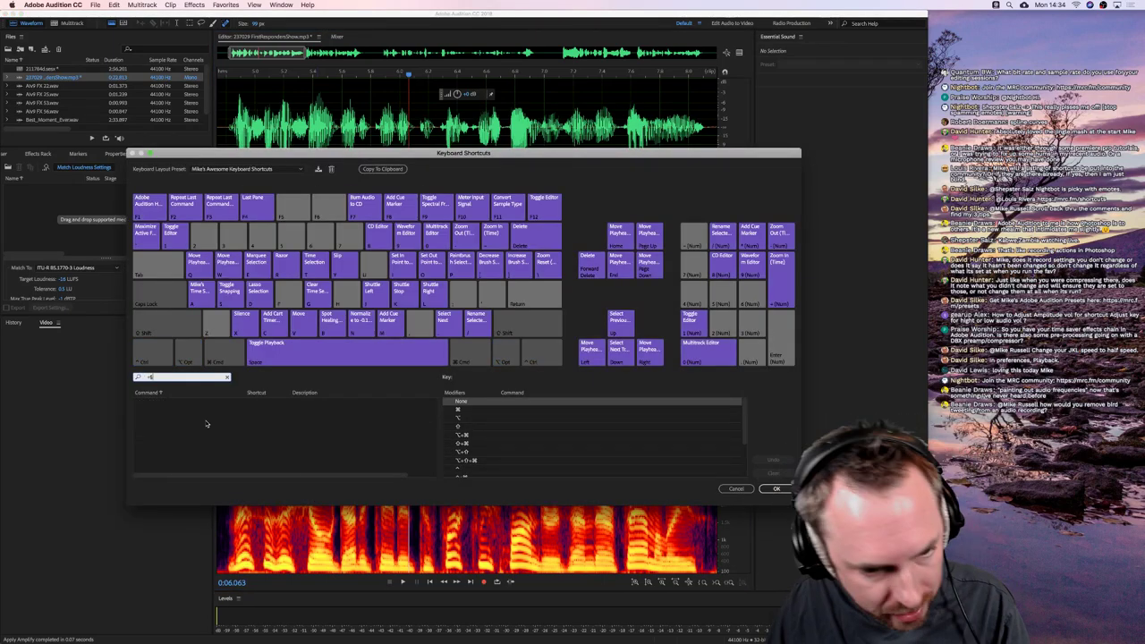
drag(160, 378, 84, 381)
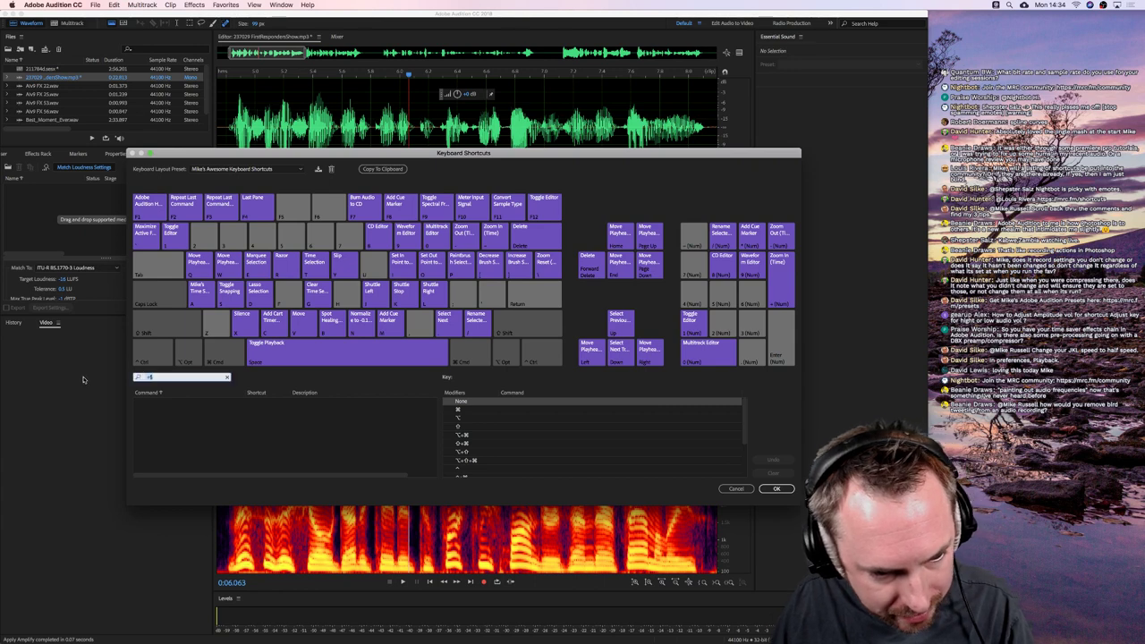
text(a+1)
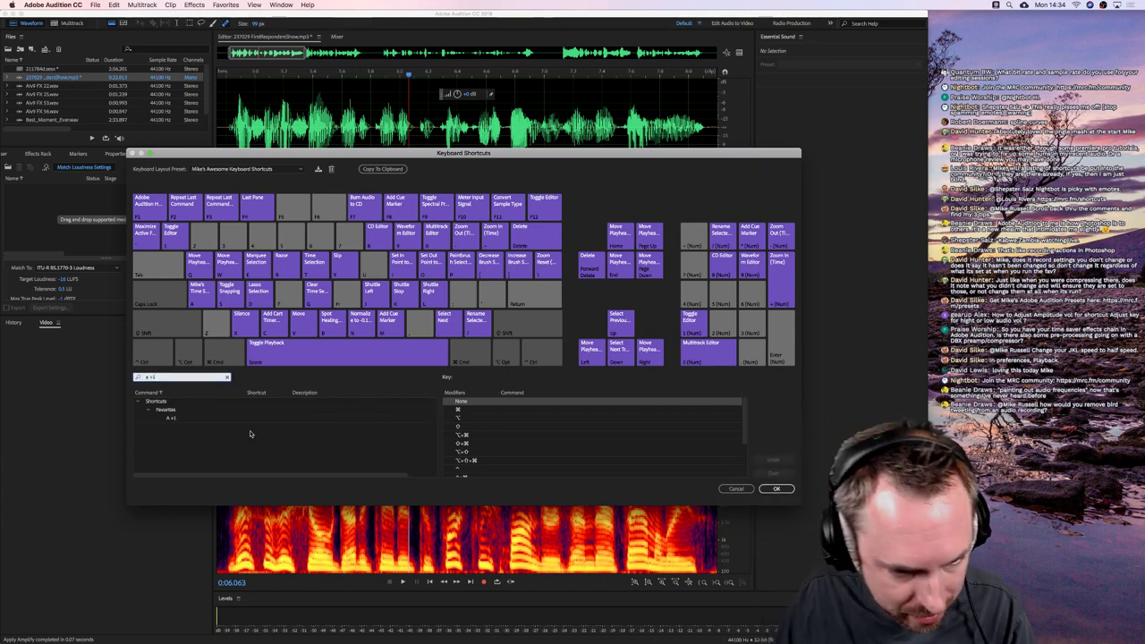
click(256, 419)
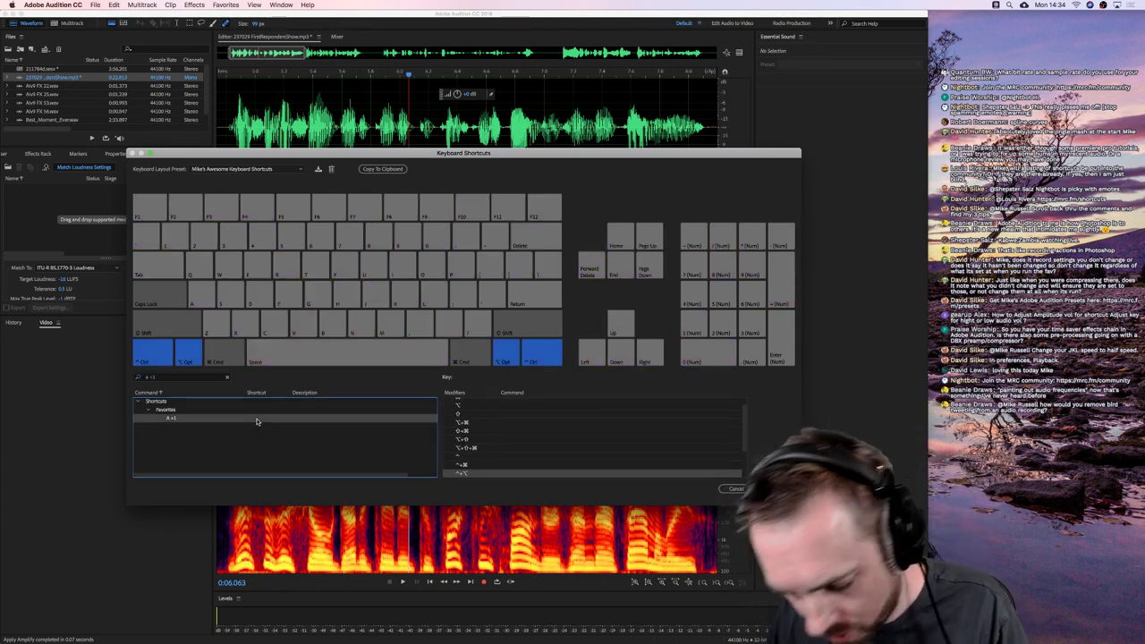
key(ctrl+alt)
key(ctrl+alt+Up)
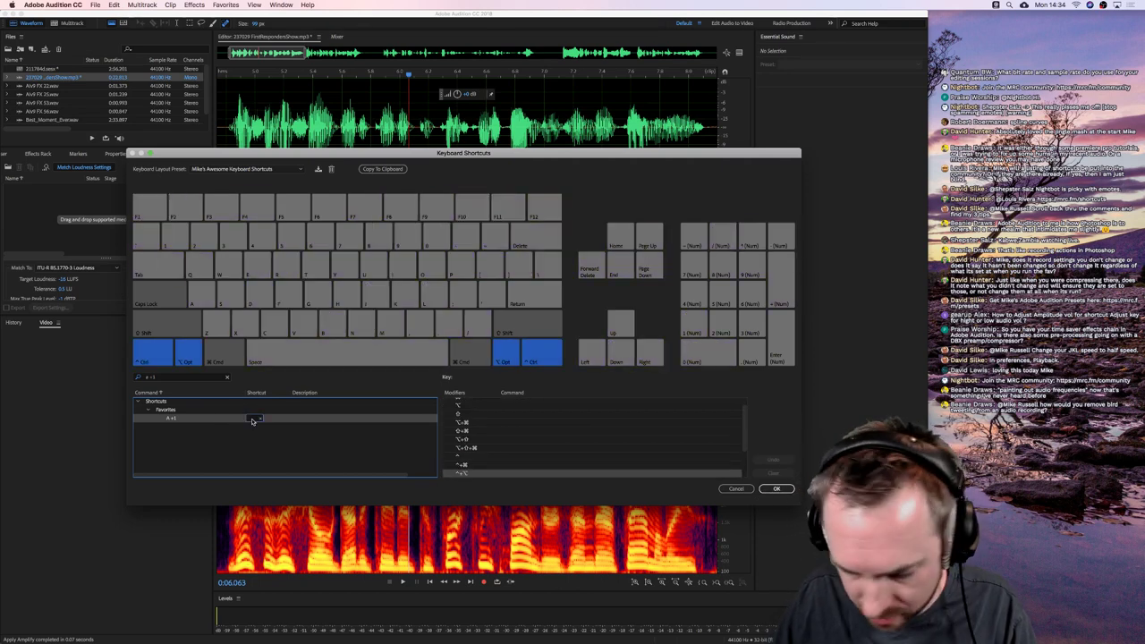
Find the "A -1" favorite, assign Ctrl+Option+Down to it, and save the keyboard shortcuts
click(153, 377)
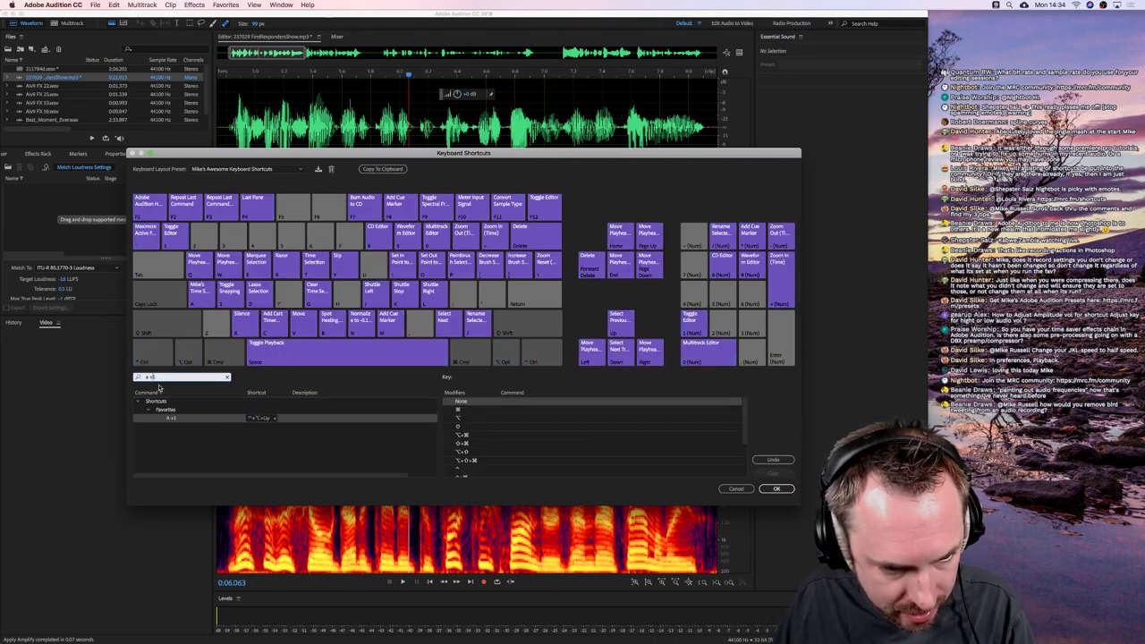
key(BackSpace)
text(-)
click(263, 420)
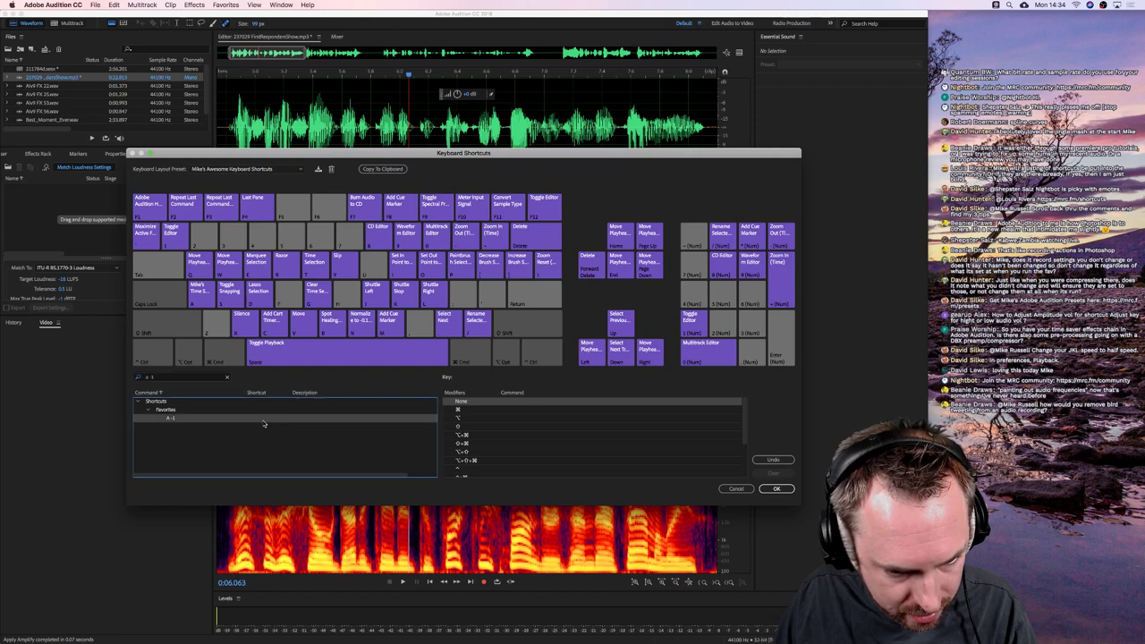
key(ctrl+alt)
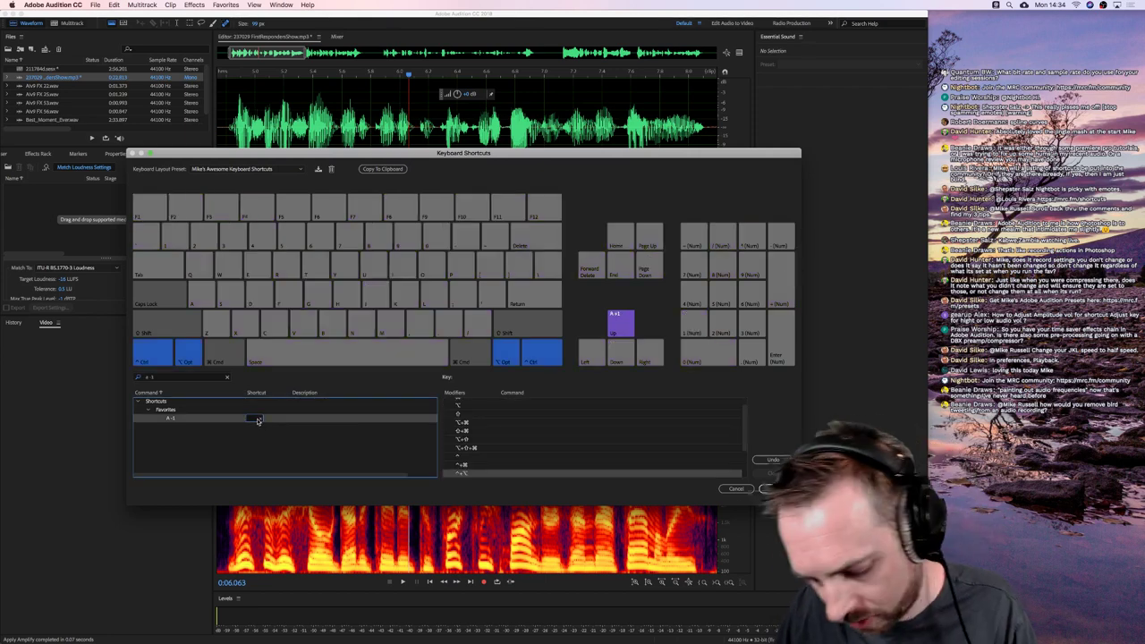
key(ctrl+alt+Down)
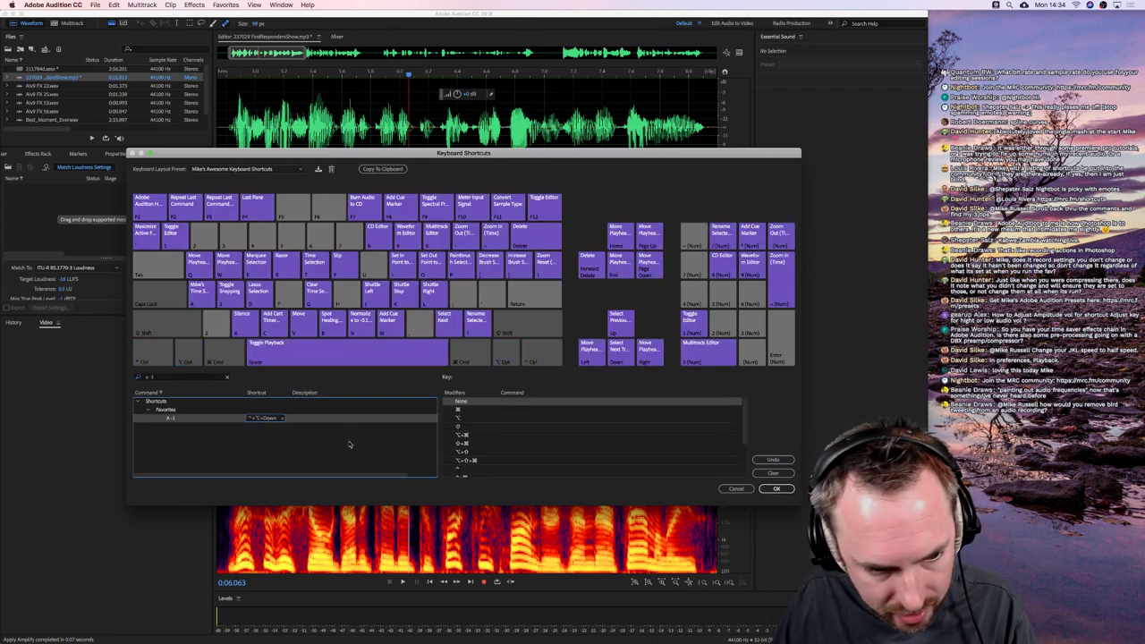
click(355, 443)
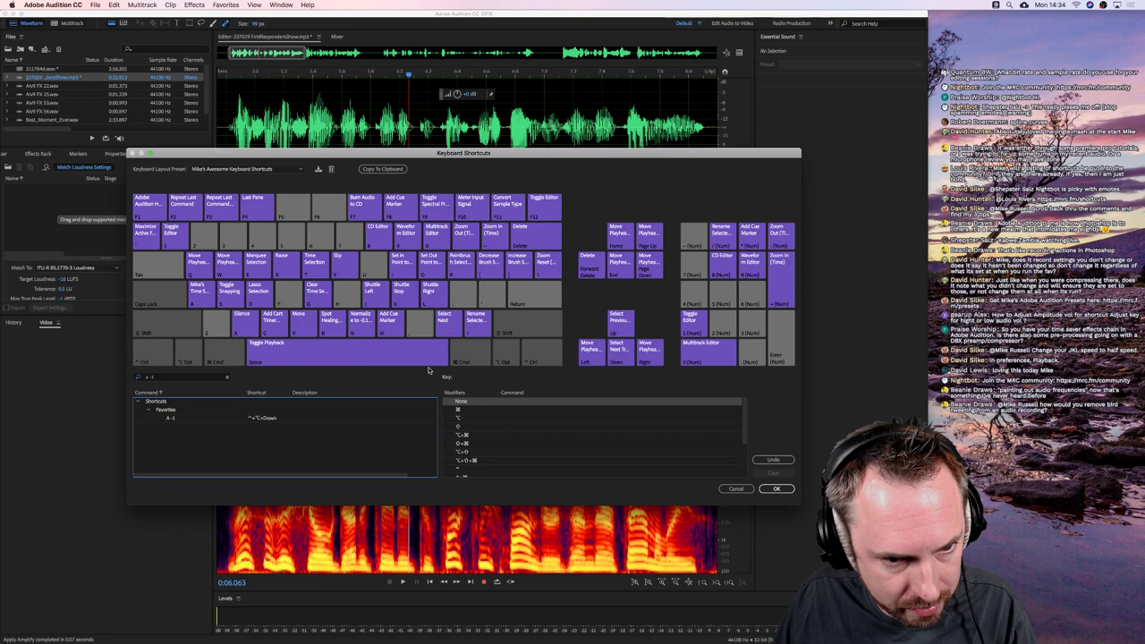
click(778, 490)
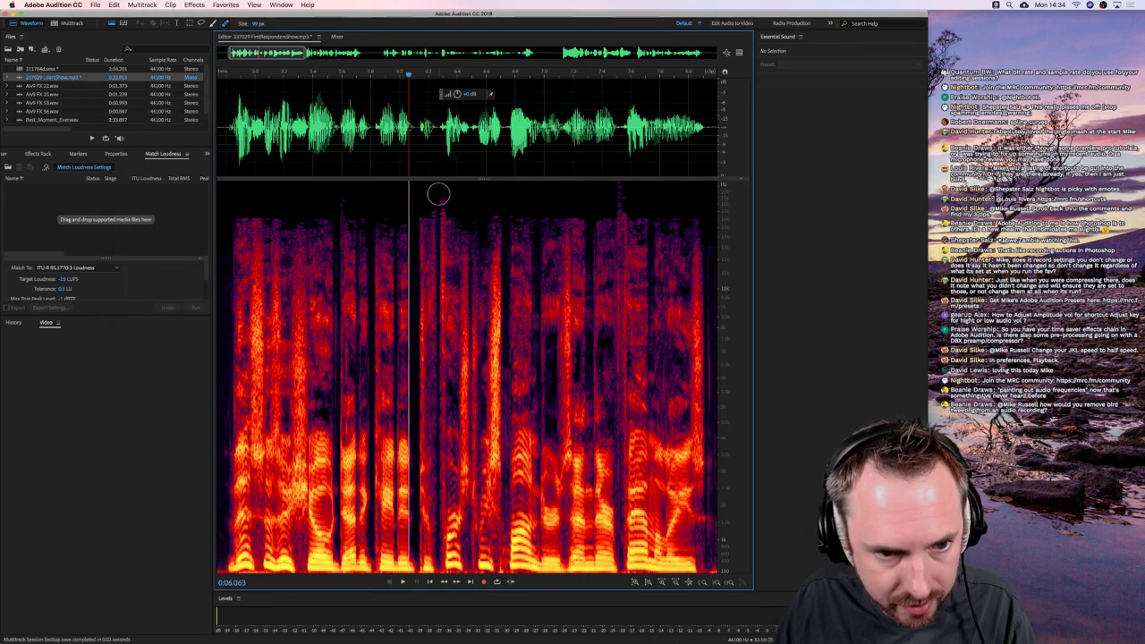
Select the visible audio in the waveform and test the "A -1" favorite on it several times in a row
double_click(434, 156)
key(ctrl+alt+Down)
key(ctrl+alt+Down)
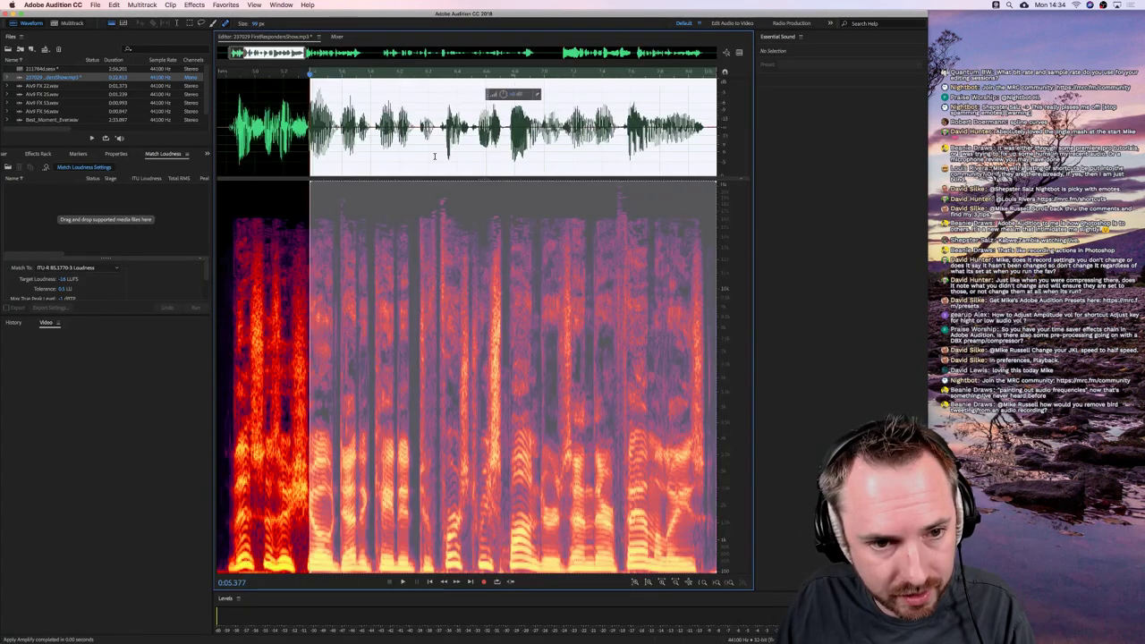
key(ctrl+alt+Down)
key(ctrl+alt+Down)
key(ctrl+alt+Down)
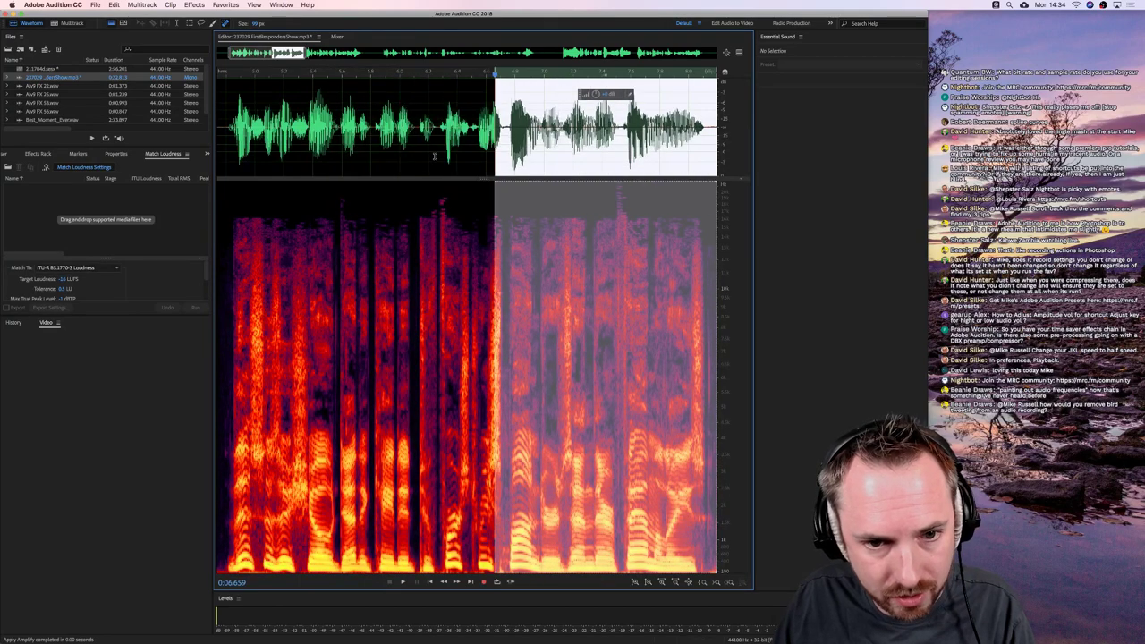
key(ctrl+alt+Down)
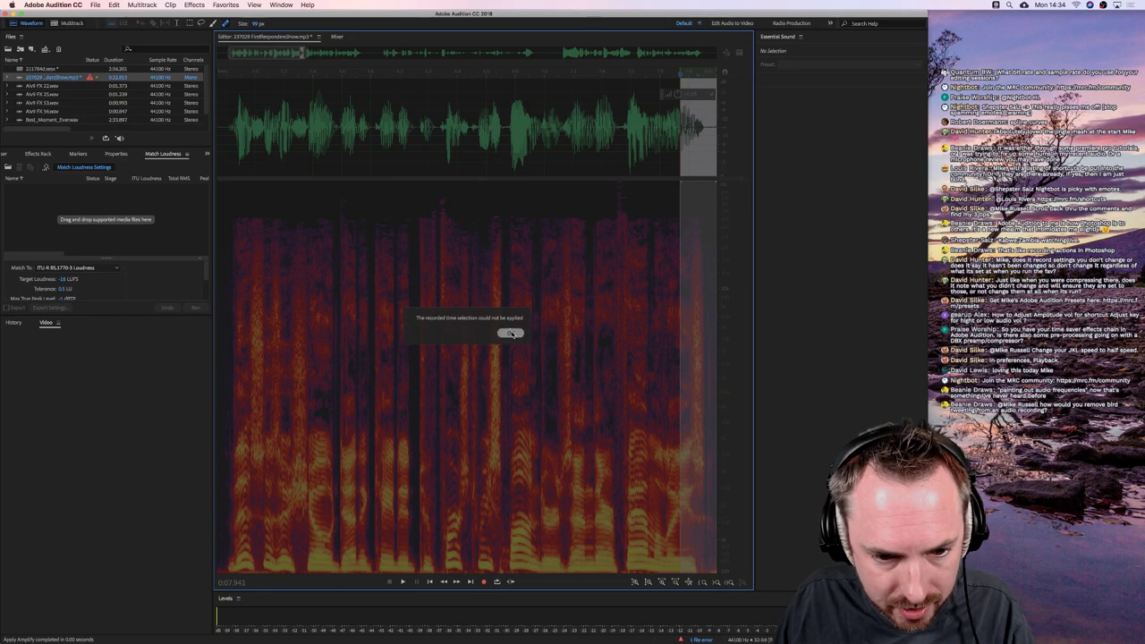
click(510, 334)
Test the "A -1" favorite again from about 5 s with the whole file in view, and clear the selection
click(267, 145)
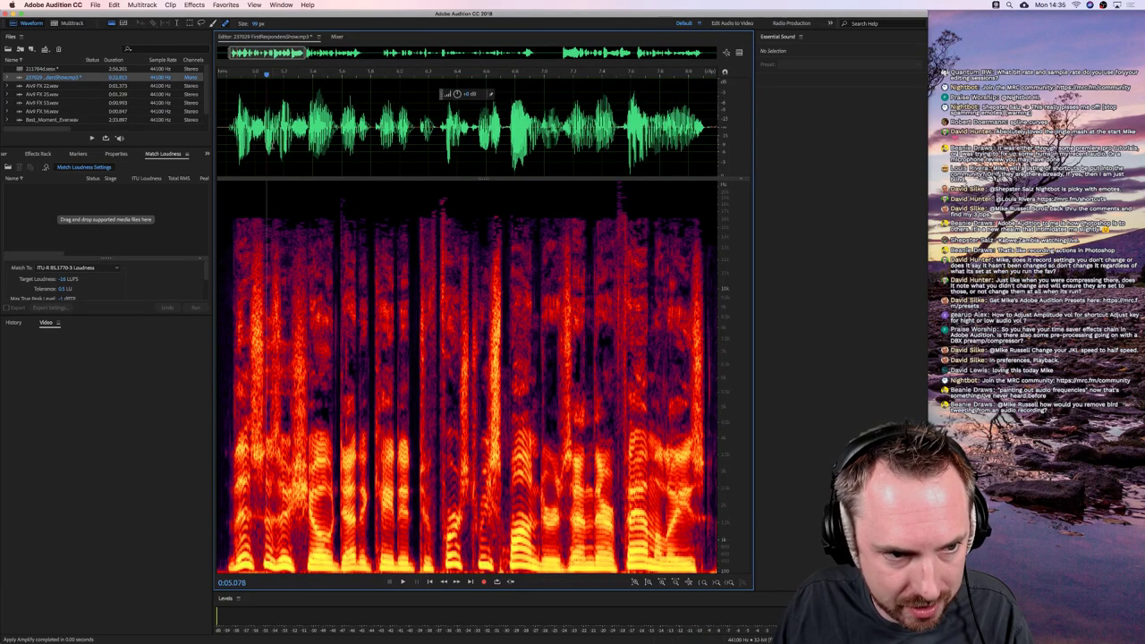
scroll(267, 145, down, 6)
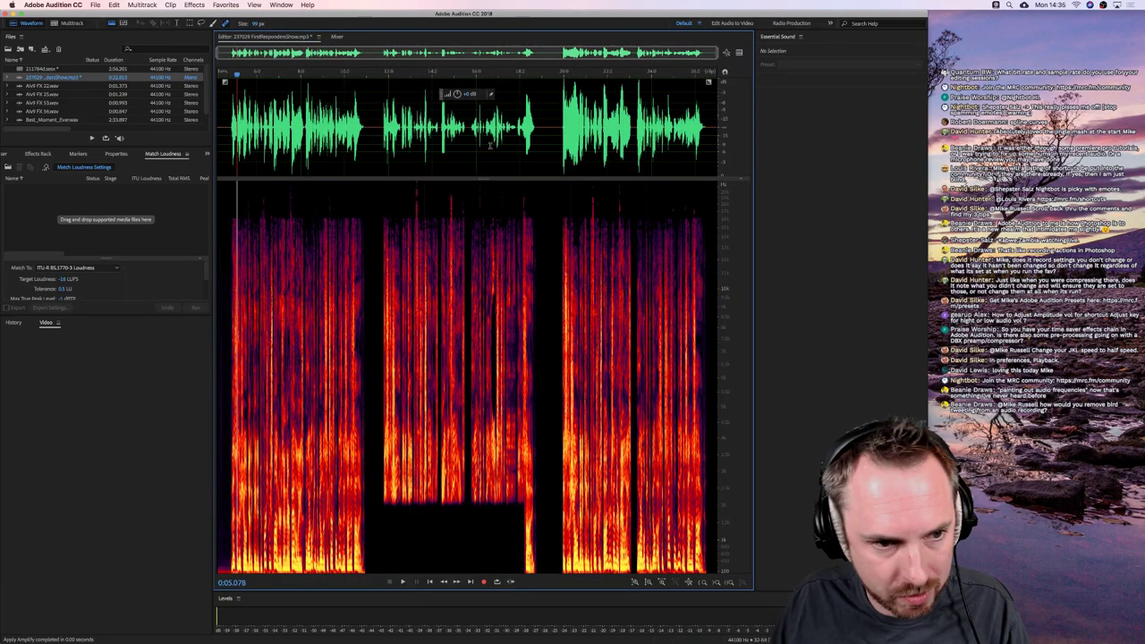
key(ctrl+alt+Down)
key(space)
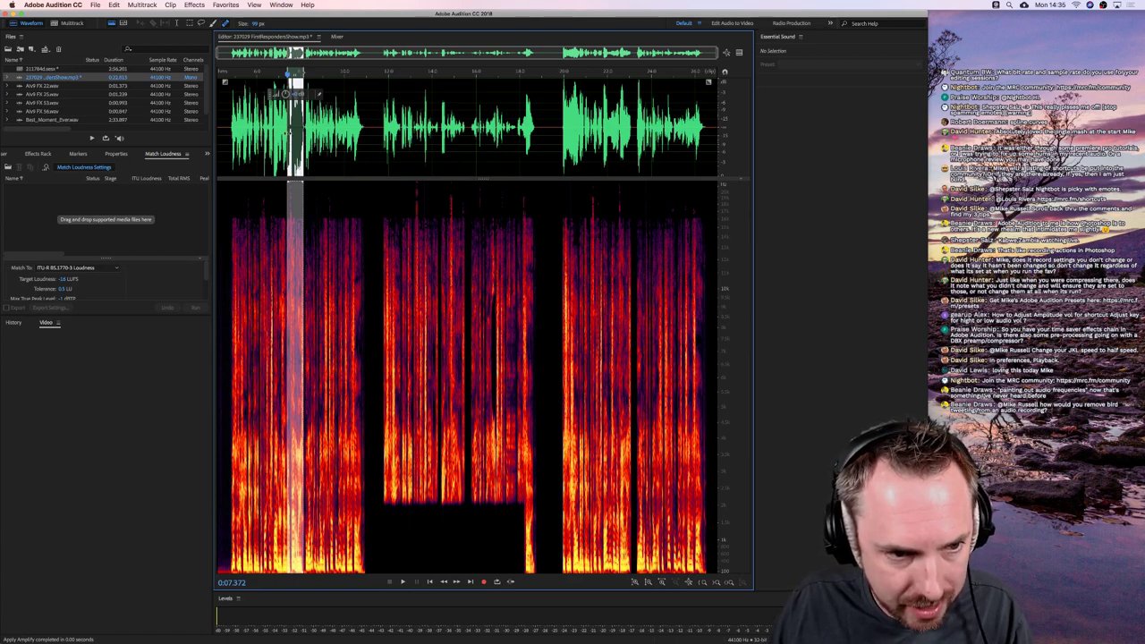
click(374, 131)
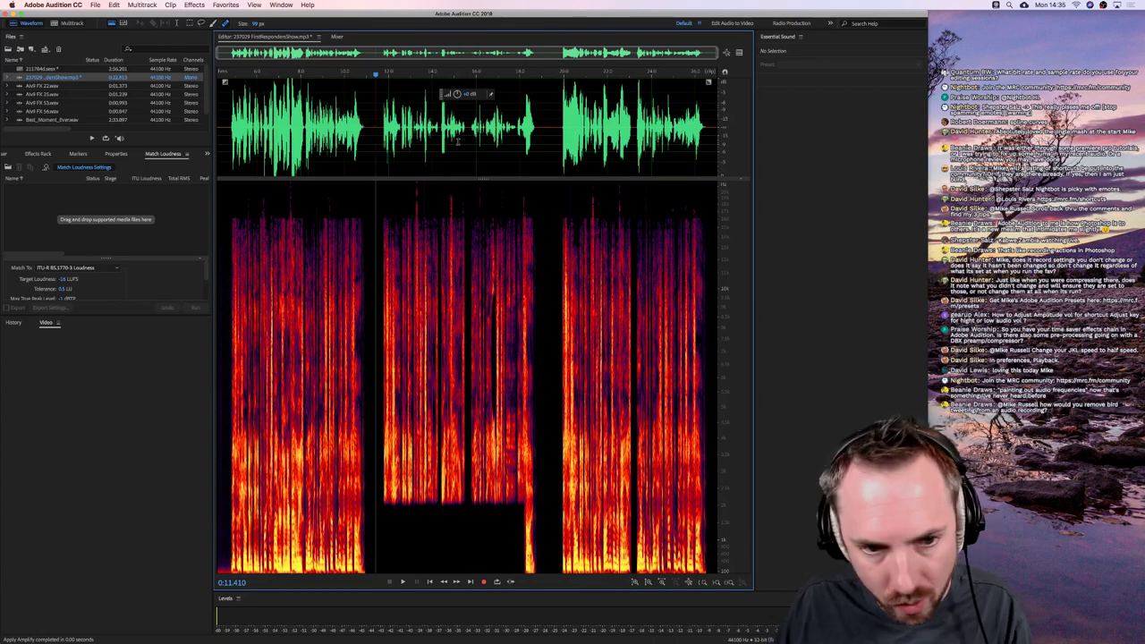
Undo the last test volume changes one after another, and switch to Chrome
key(super+z)
key(super+z)
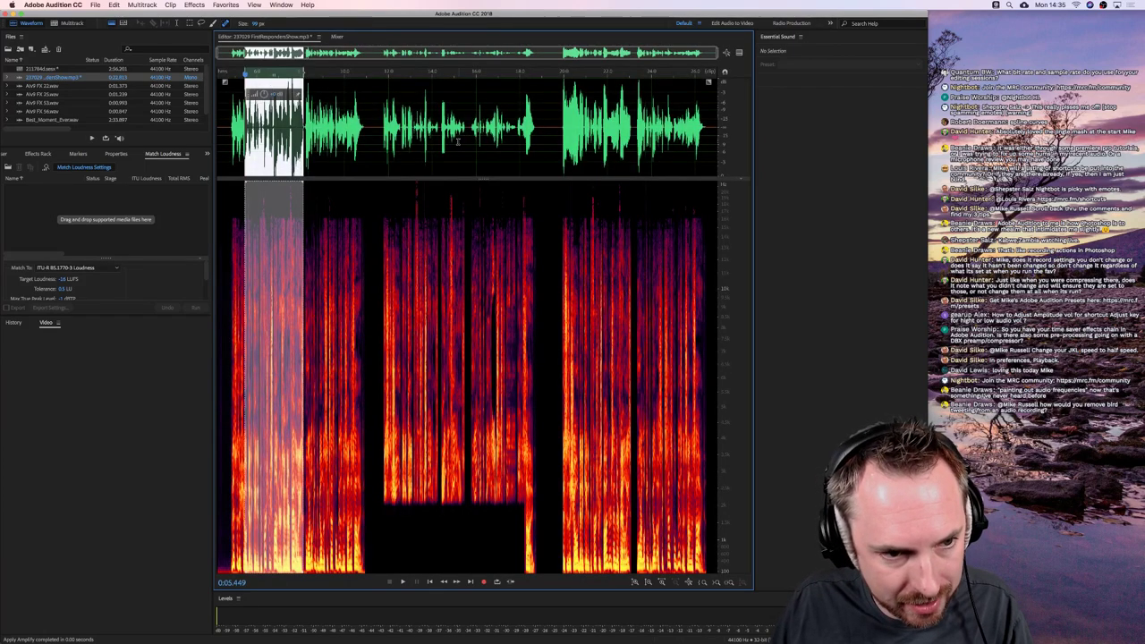
key(super+z)
key(super+z)
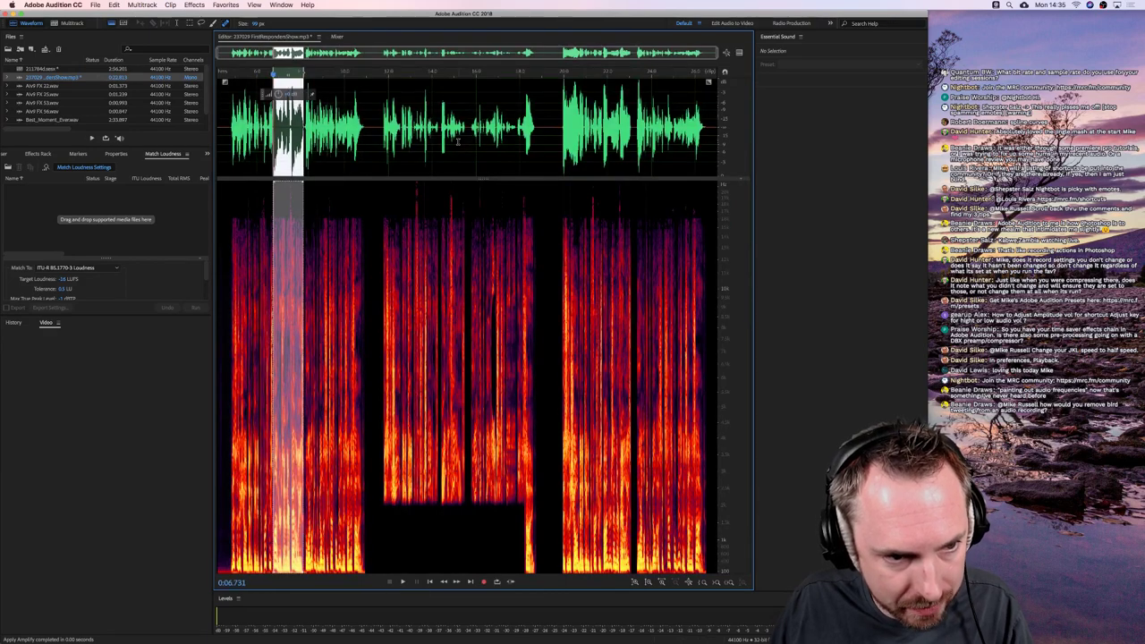
key(super+z)
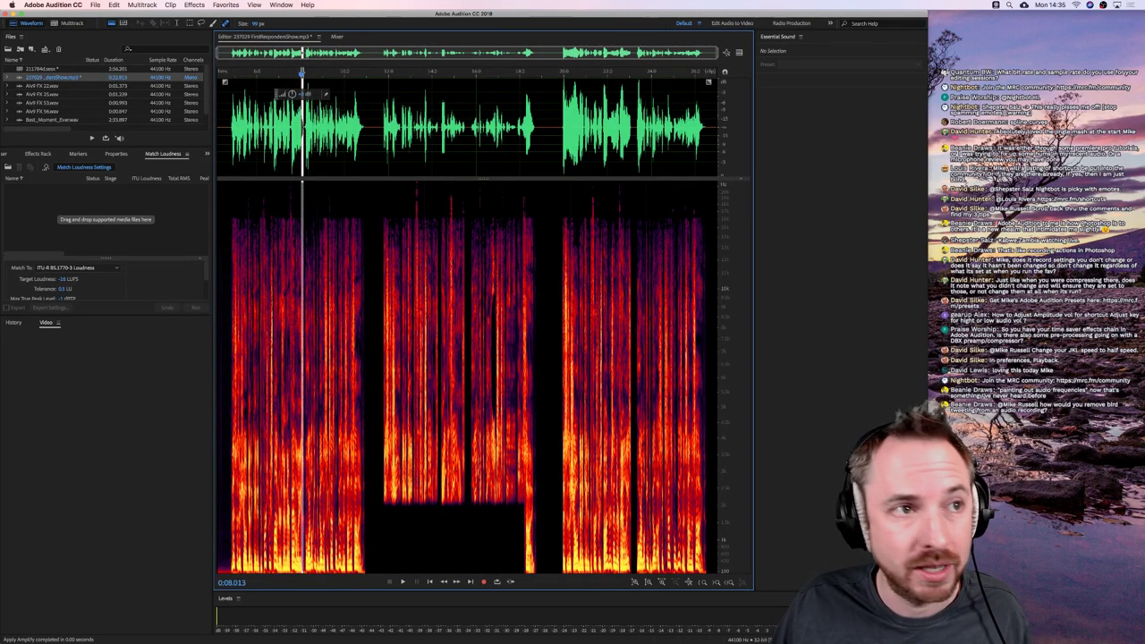
key(super+Tab)
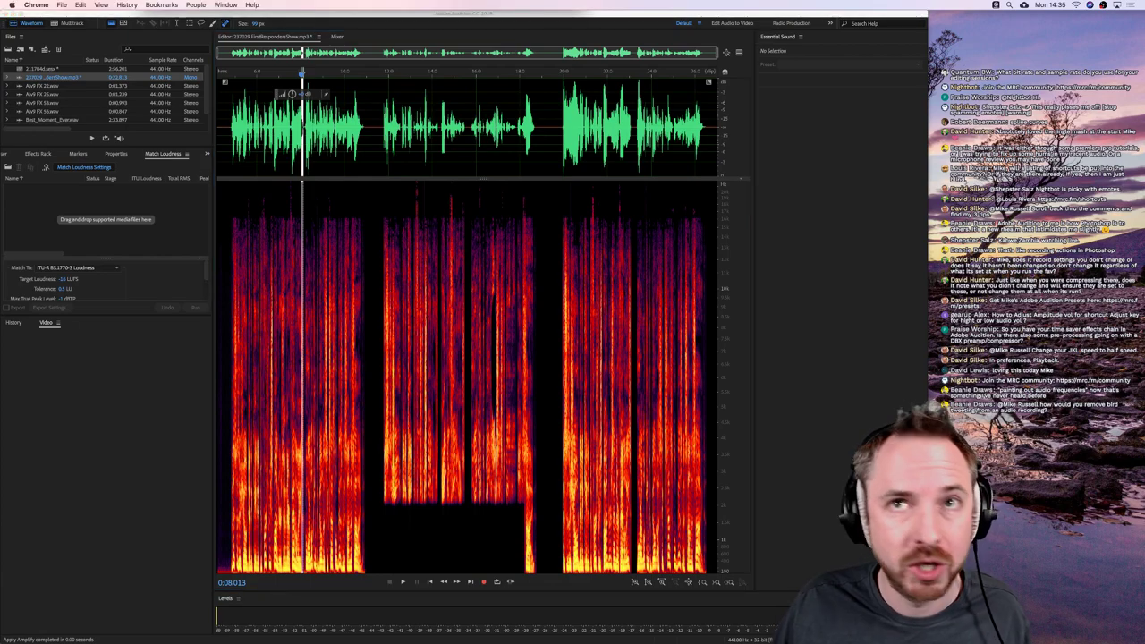
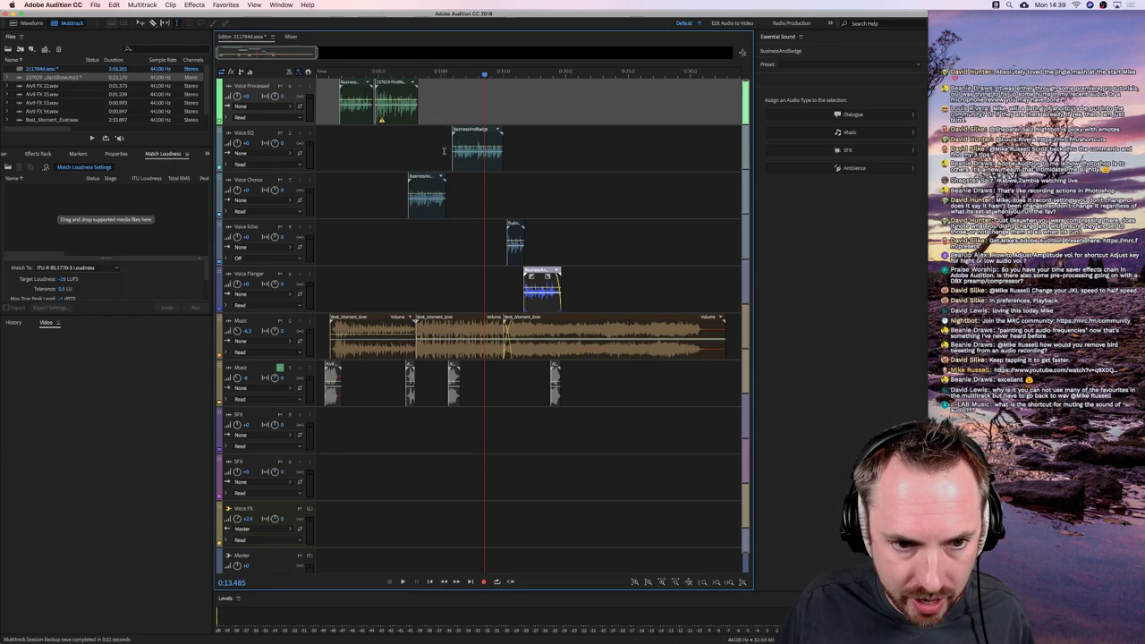
Add five new audio tracks below the Voice EQ track in the multitrack session
click(443, 152)
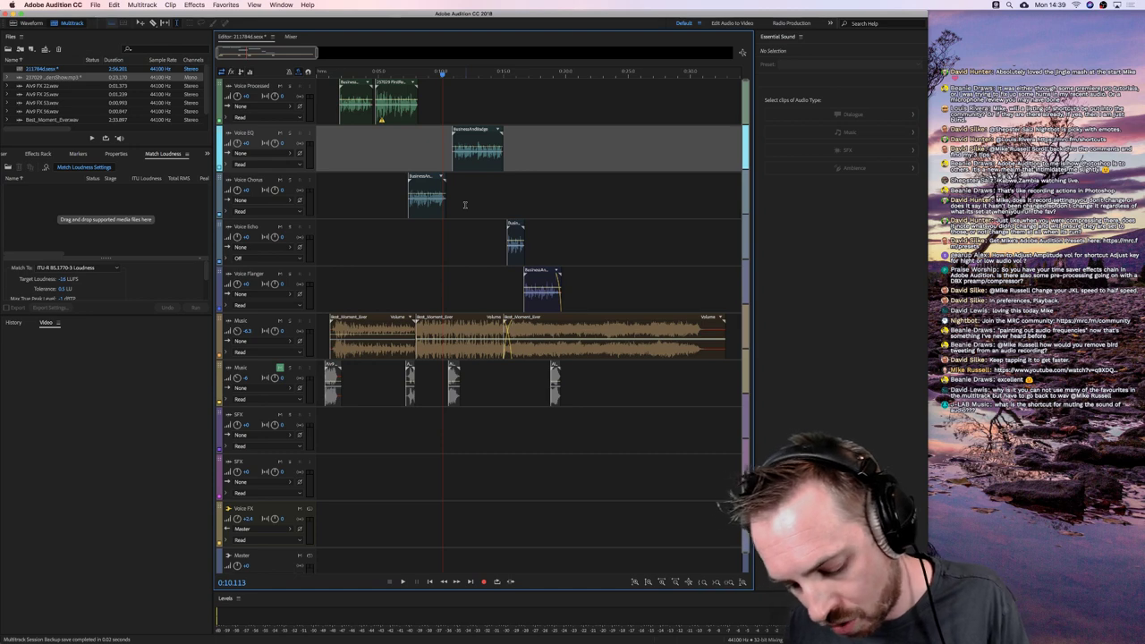
key(alt+a)
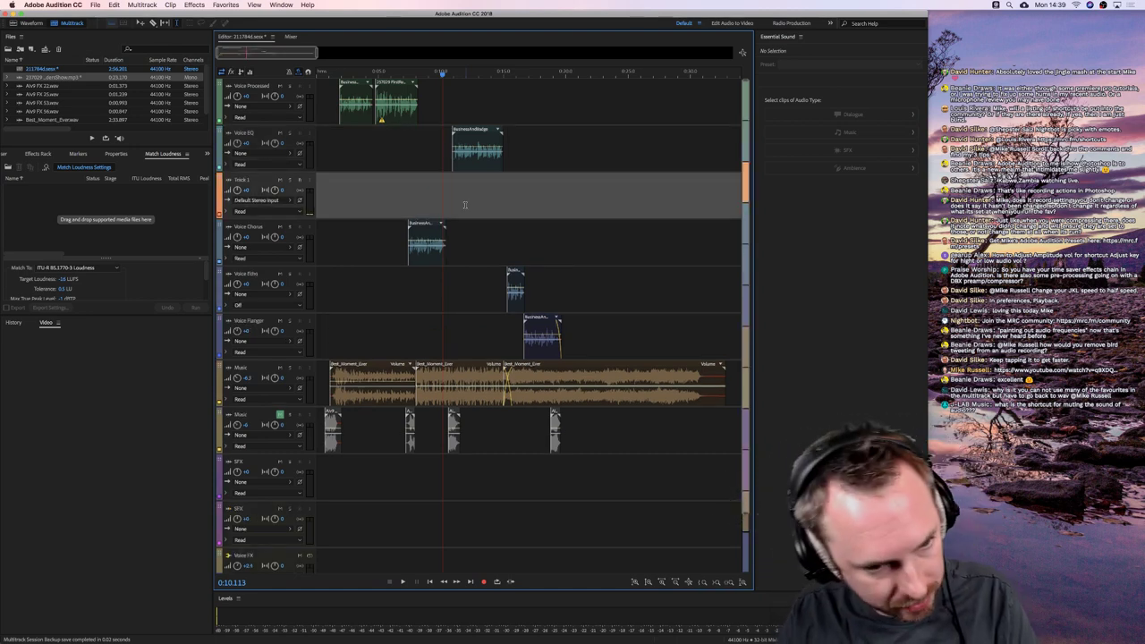
key(alt+a)
key(alt+a)
key(alt+a)
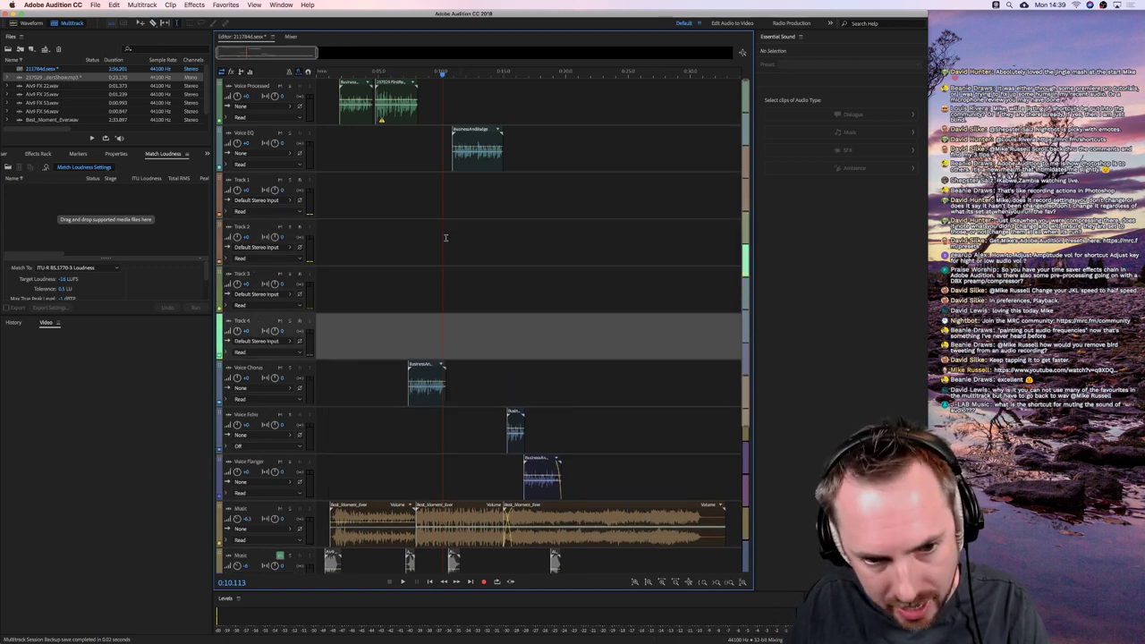
key(alt+a)
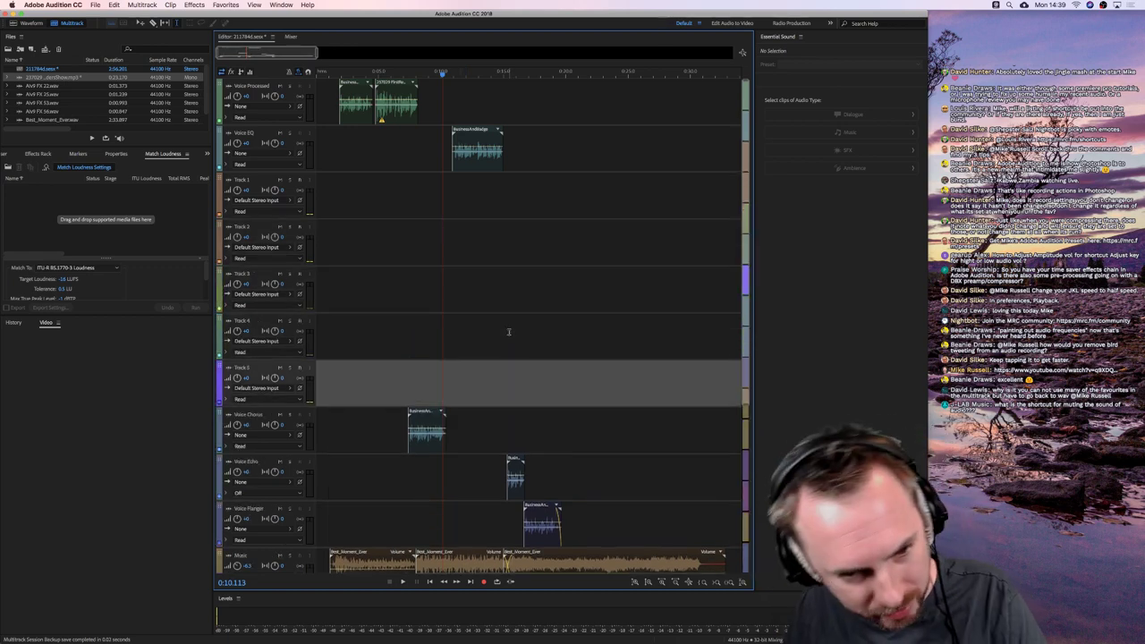
click(438, 329)
scroll(438, 329, down, 5)
scroll(479, 323, up, 5)
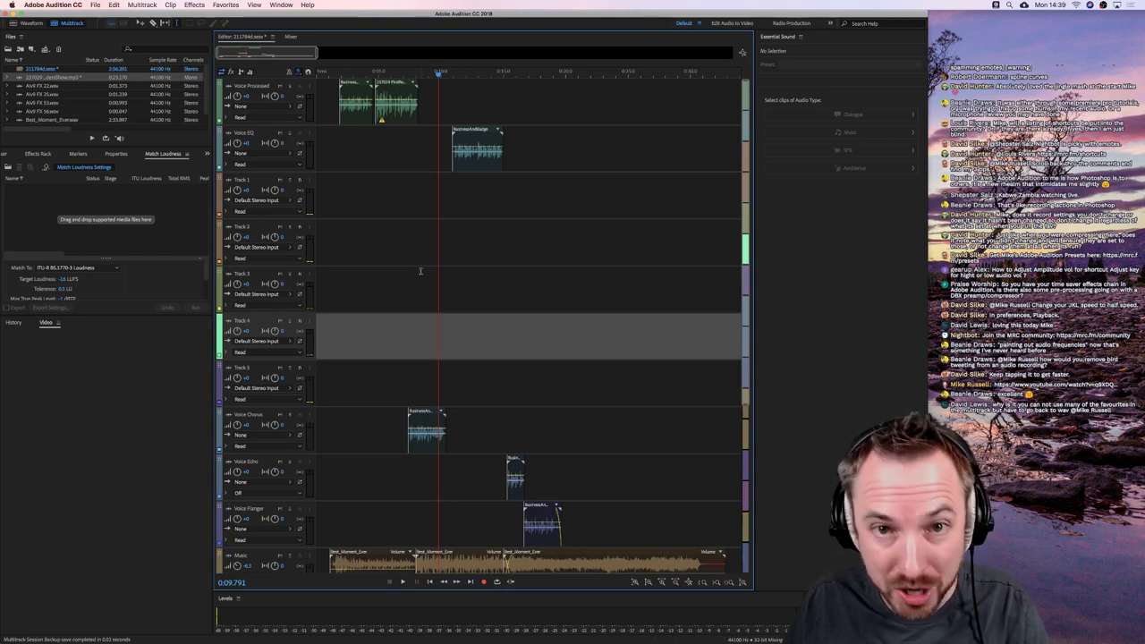
click(340, 186)
click(344, 234)
click(349, 281)
click(347, 331)
click(346, 378)
click(346, 202)
click(344, 300)
click(344, 336)
click(345, 371)
click(338, 239)
click(334, 213)
click(335, 240)
click(334, 336)
click(338, 340)
click(348, 374)
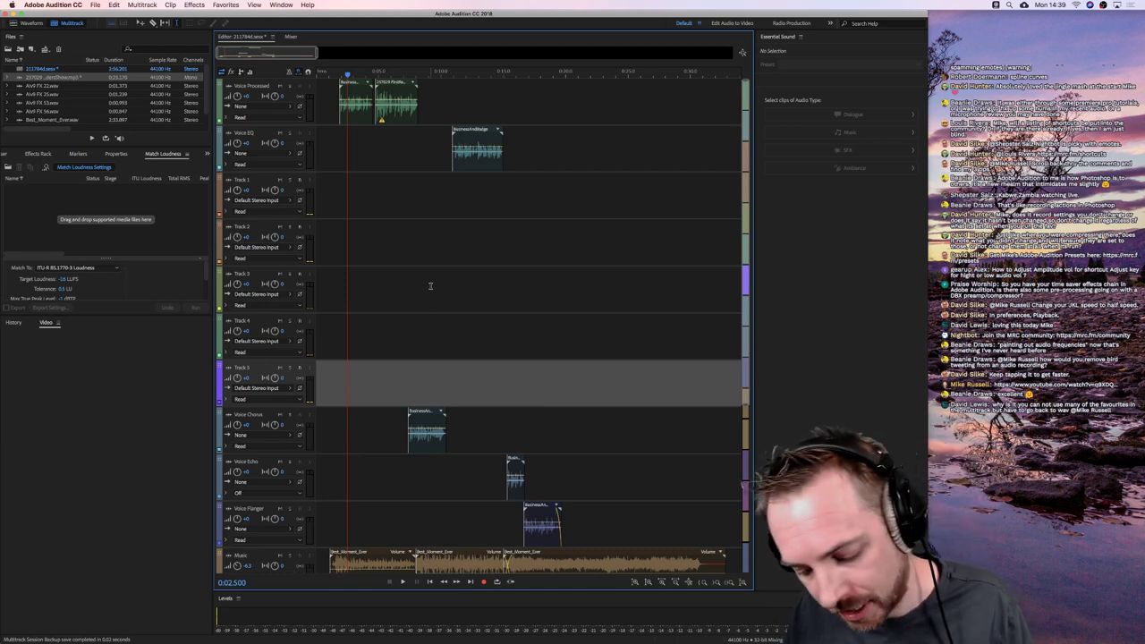
Add a bus track below Track 5 and rename it with the presenter's first name followed by "'s Mega Bus"
key(alt+b)
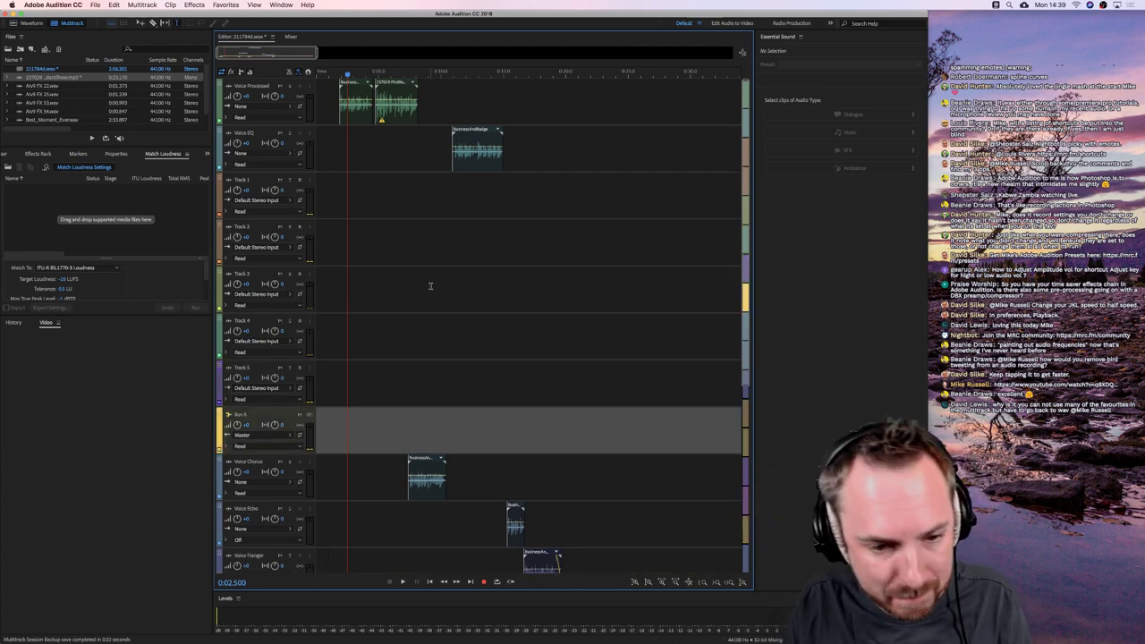
click(366, 415)
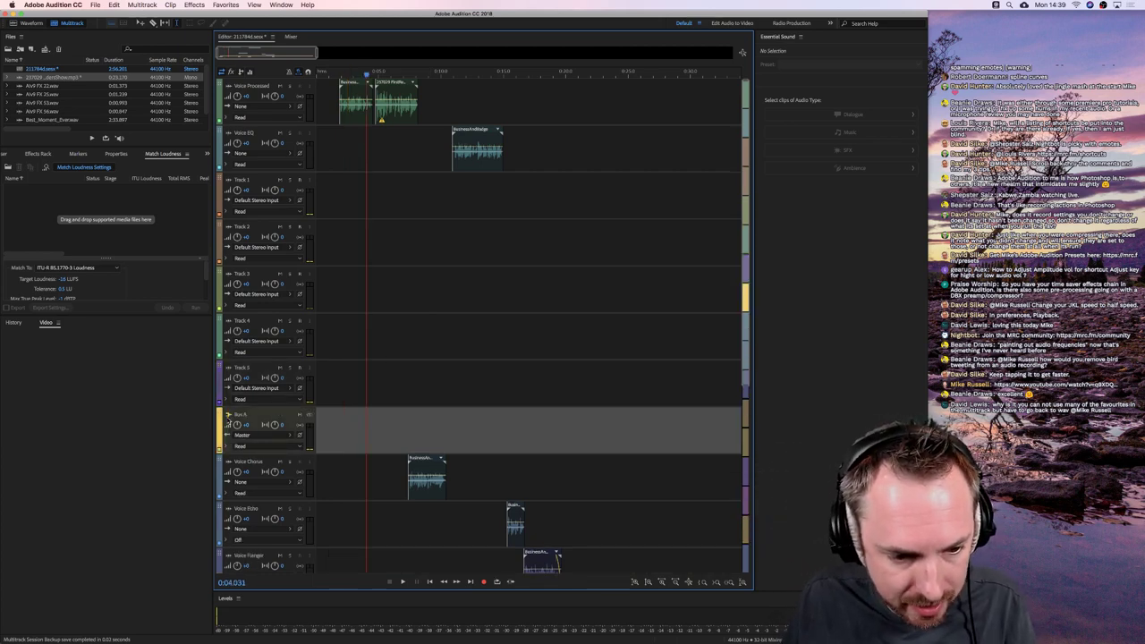
double_click(238, 415)
text(Mike)
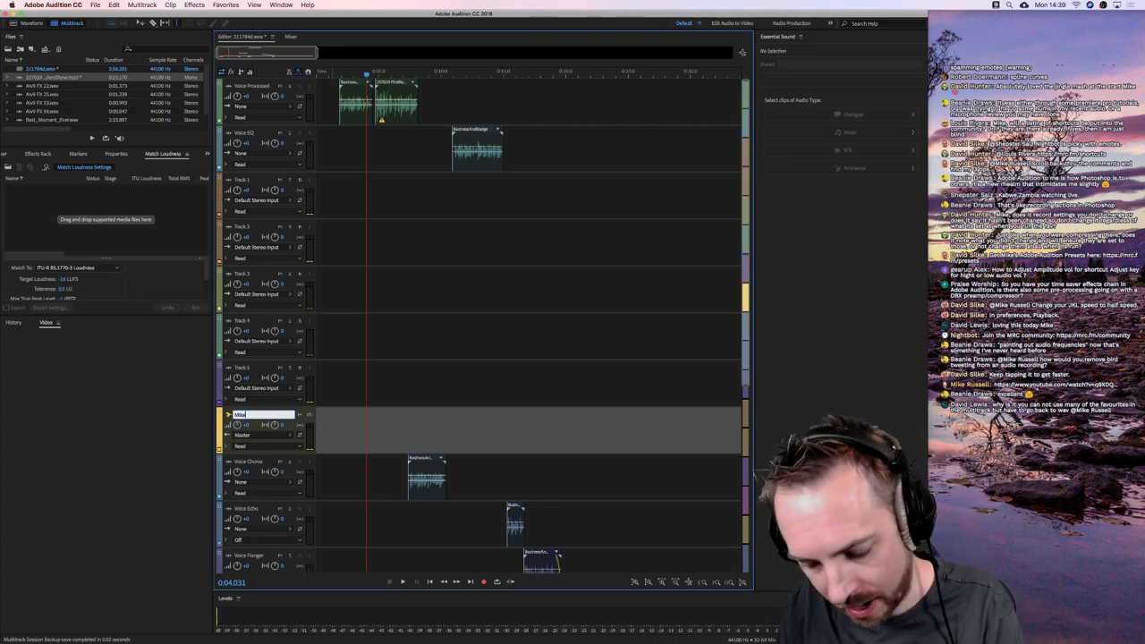
text('s Mega Bus)
key(Return)
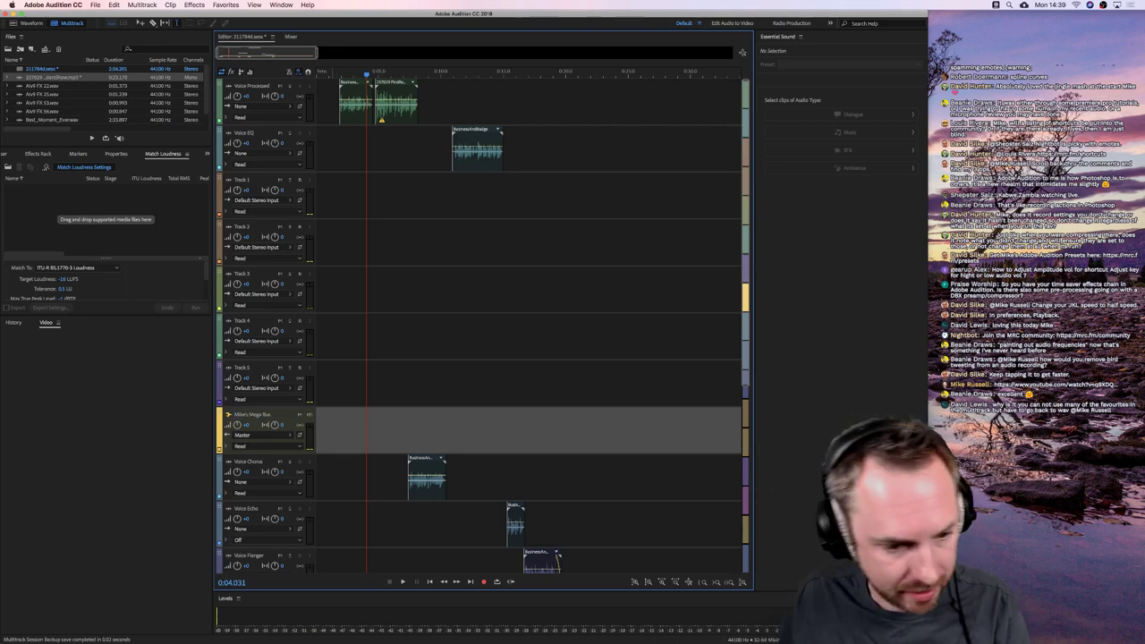
click(272, 207)
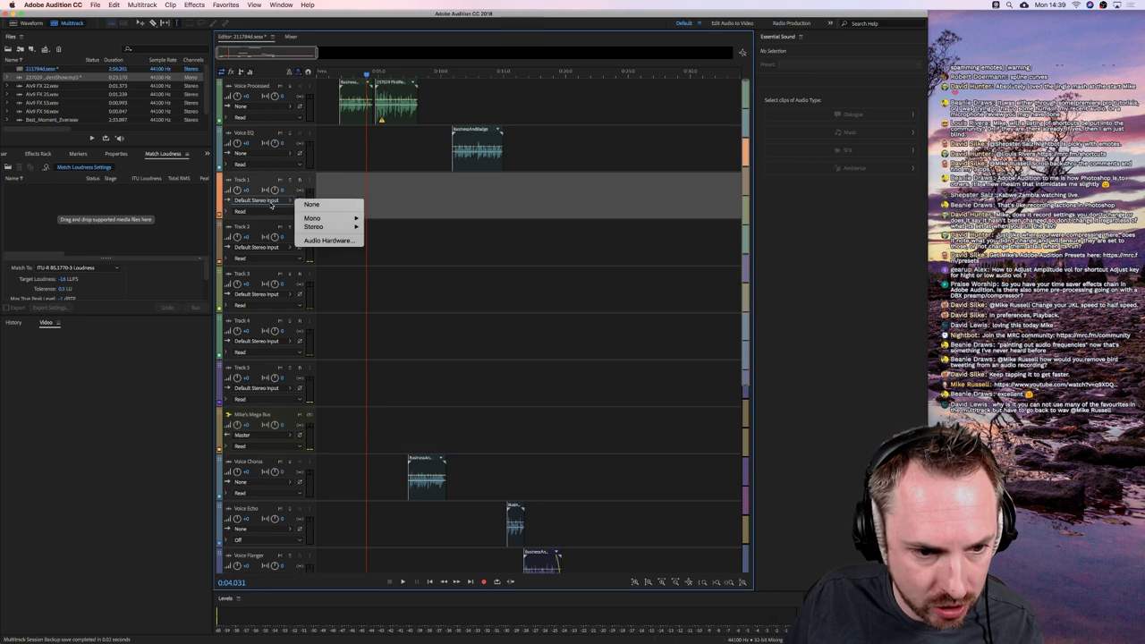
click(262, 214)
click(262, 213)
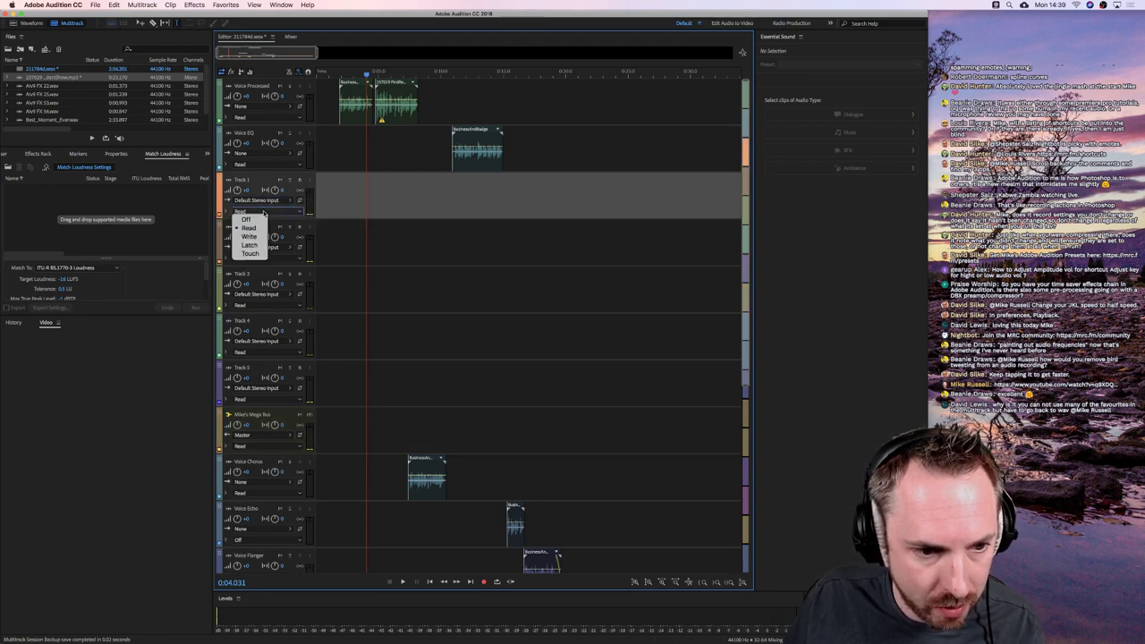
click(270, 205)
Enlarge the tracks until their output routing shows, and route Track 1's output to the Mega Bus
scroll(269, 205, up, 2)
scroll(269, 205, up, 3)
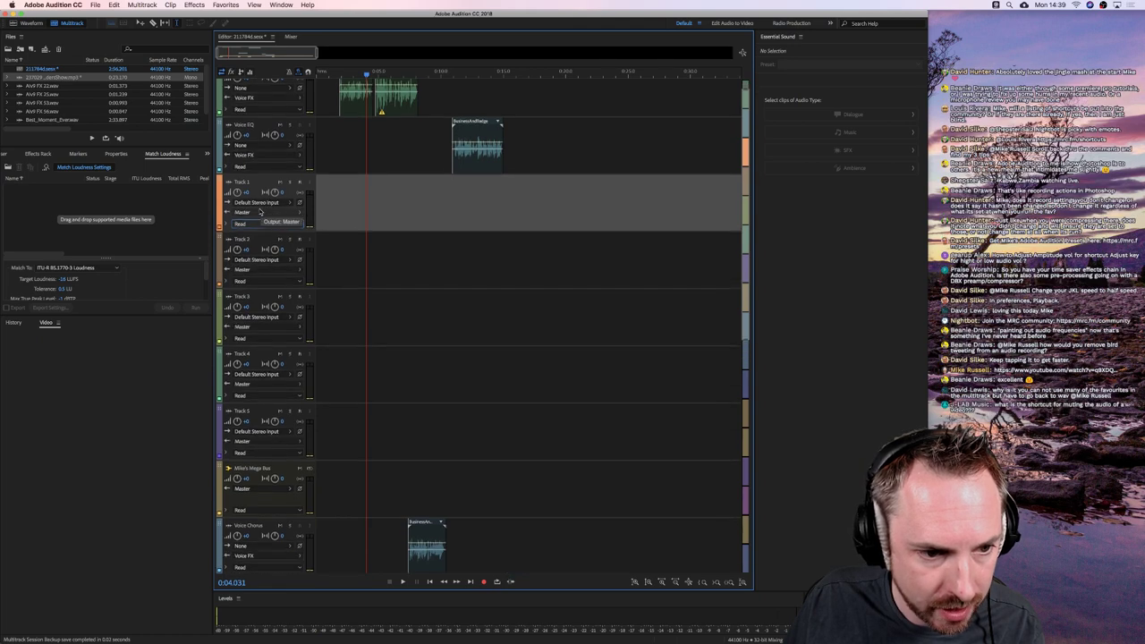
click(255, 212)
mouse_move(339, 244)
click(391, 246)
Route the outputs of Track 2 and Track 3 to the Mega Bus
click(266, 269)
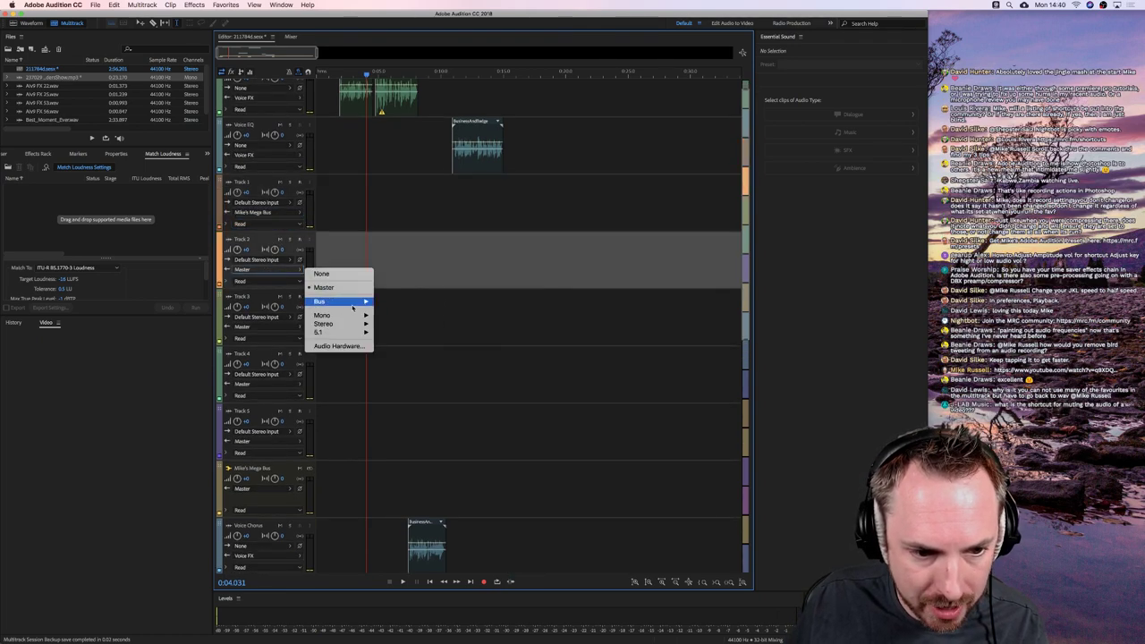
mouse_move(335, 301)
click(398, 302)
click(293, 325)
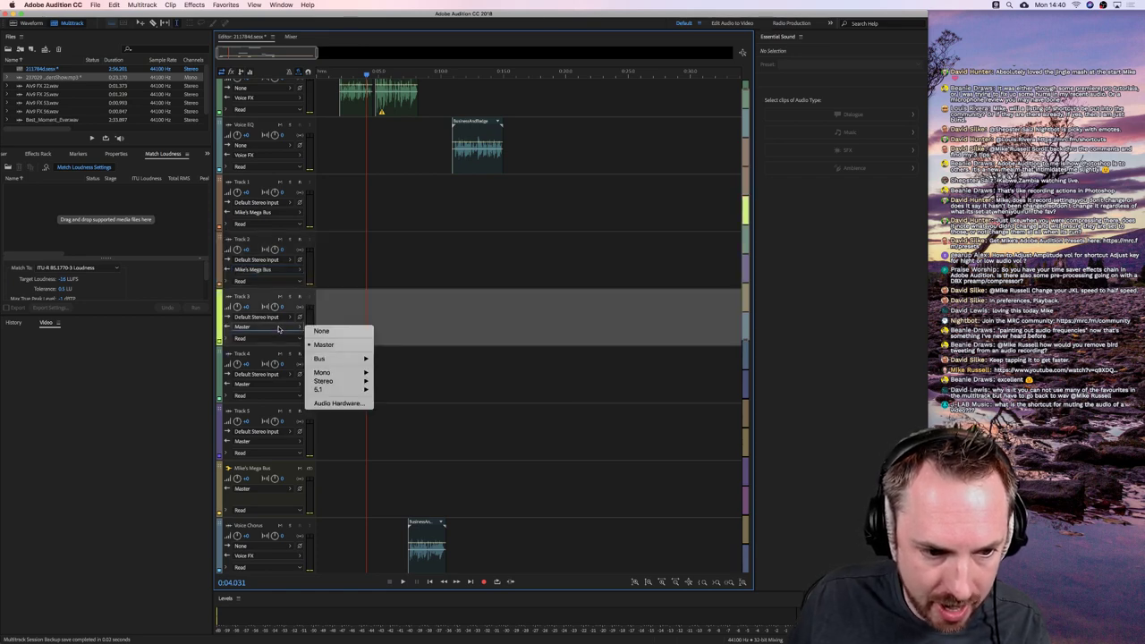
mouse_move(340, 359)
click(402, 359)
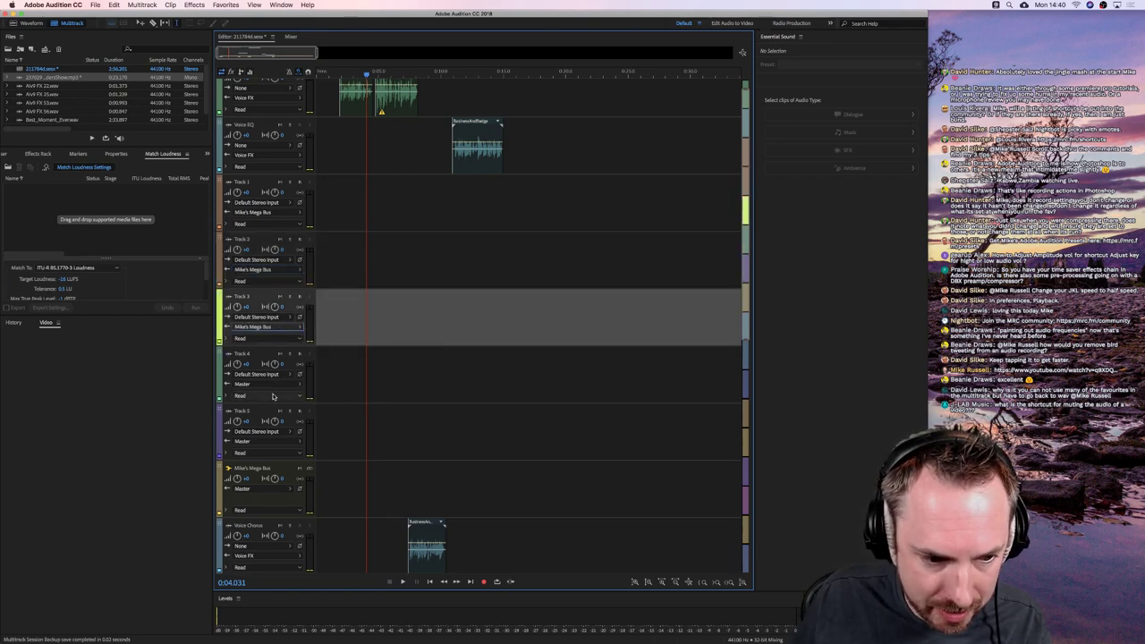
Route the outputs of Track 4 and Track 5 to the Mega Bus
click(267, 384)
mouse_move(358, 415)
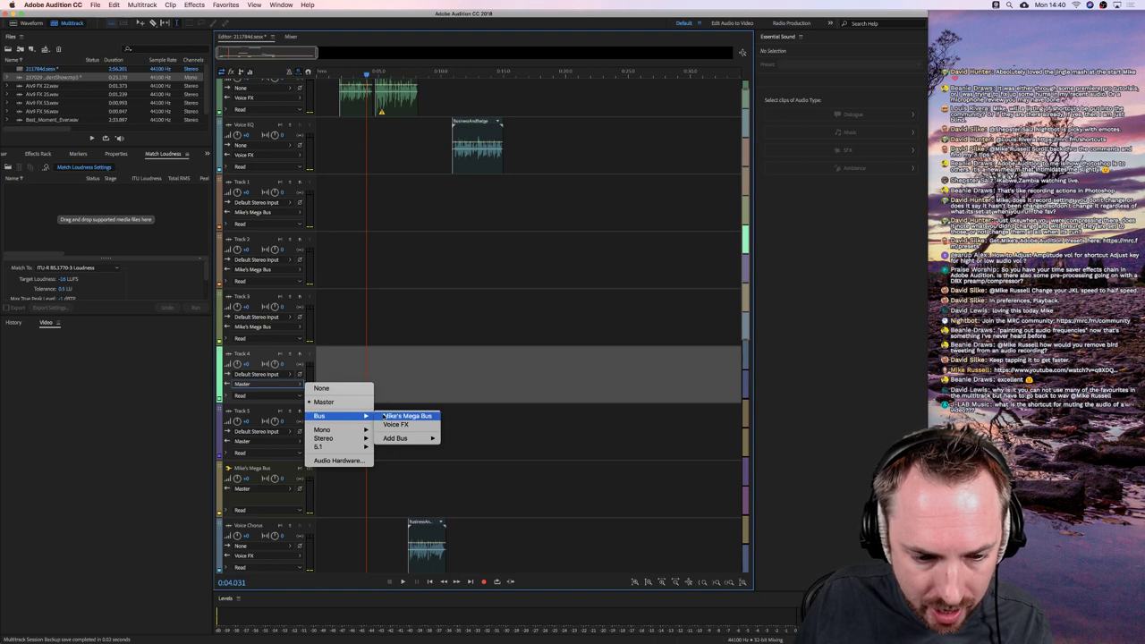
click(404, 416)
click(275, 442)
mouse_move(353, 472)
click(407, 473)
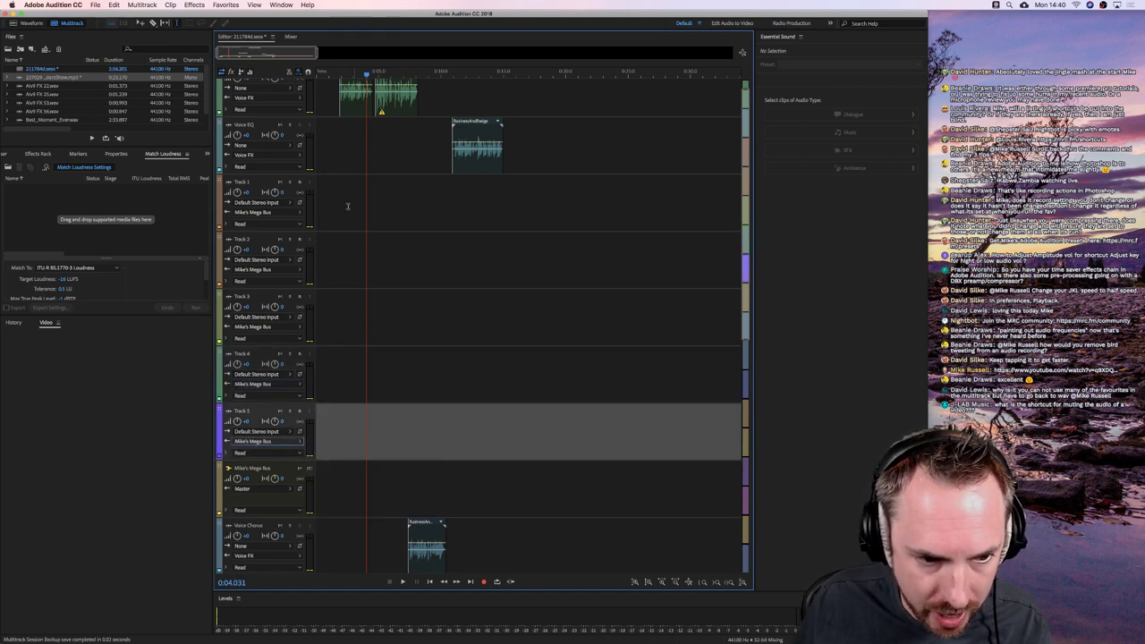
Show the Effects Rack and examine the track effects of several of the newly routed audio tracks
click(344, 200)
click(44, 154)
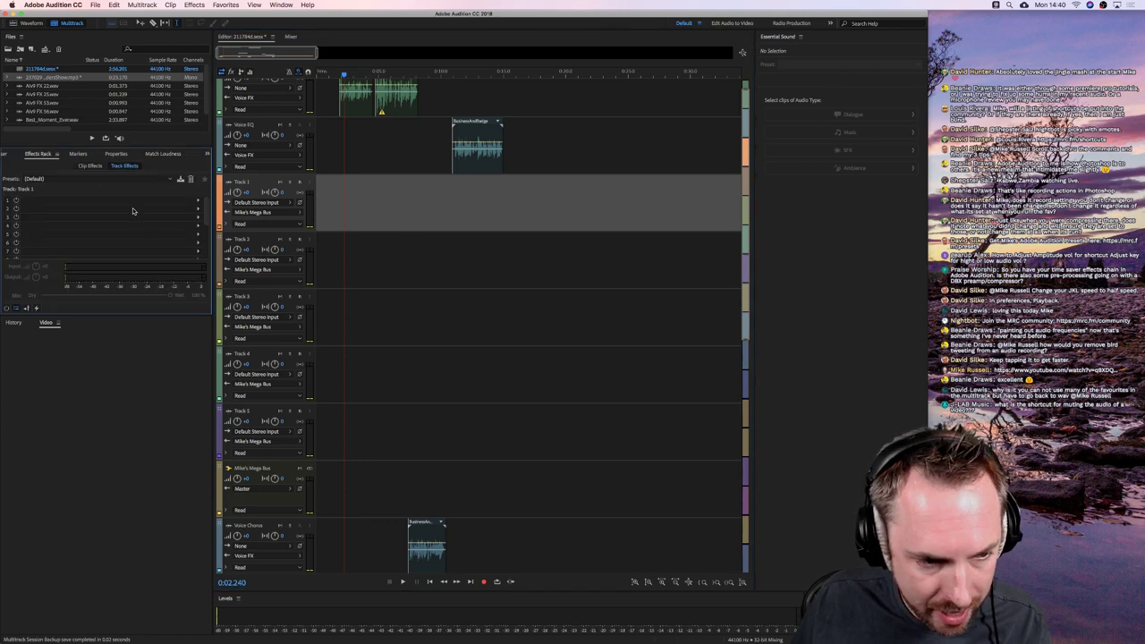
click(327, 302)
click(338, 362)
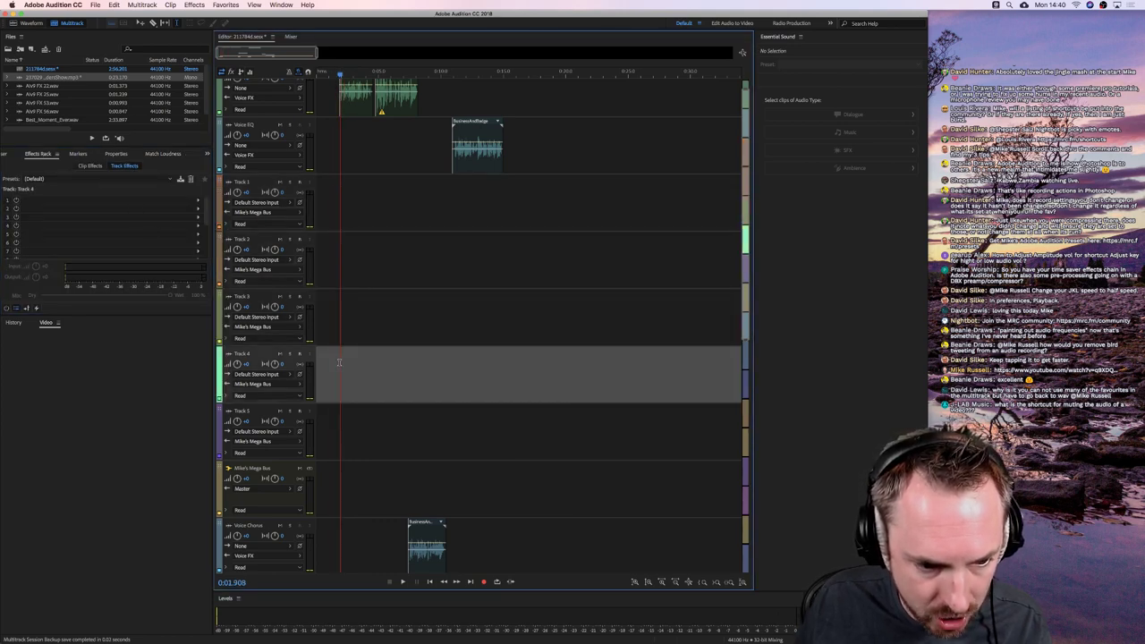
click(332, 201)
click(326, 186)
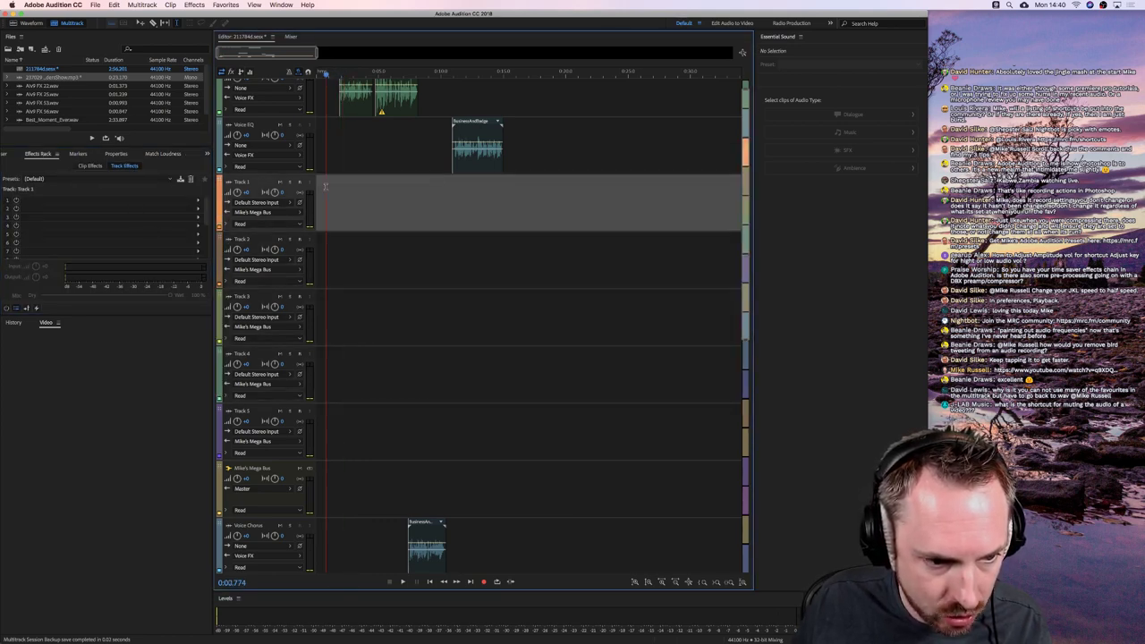
Add a Studio Reverb in the first effect slot of the Mega Bus track with the wet level at about 40%
click(341, 492)
click(198, 202)
mouse_move(234, 292)
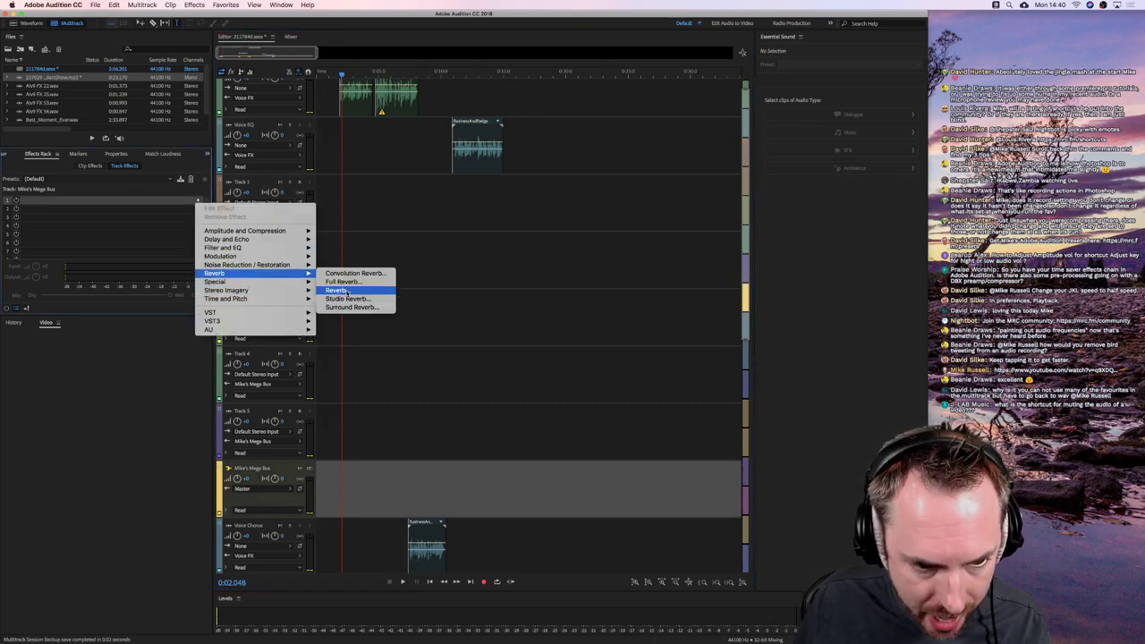
click(347, 298)
drag(524, 388, 534, 395)
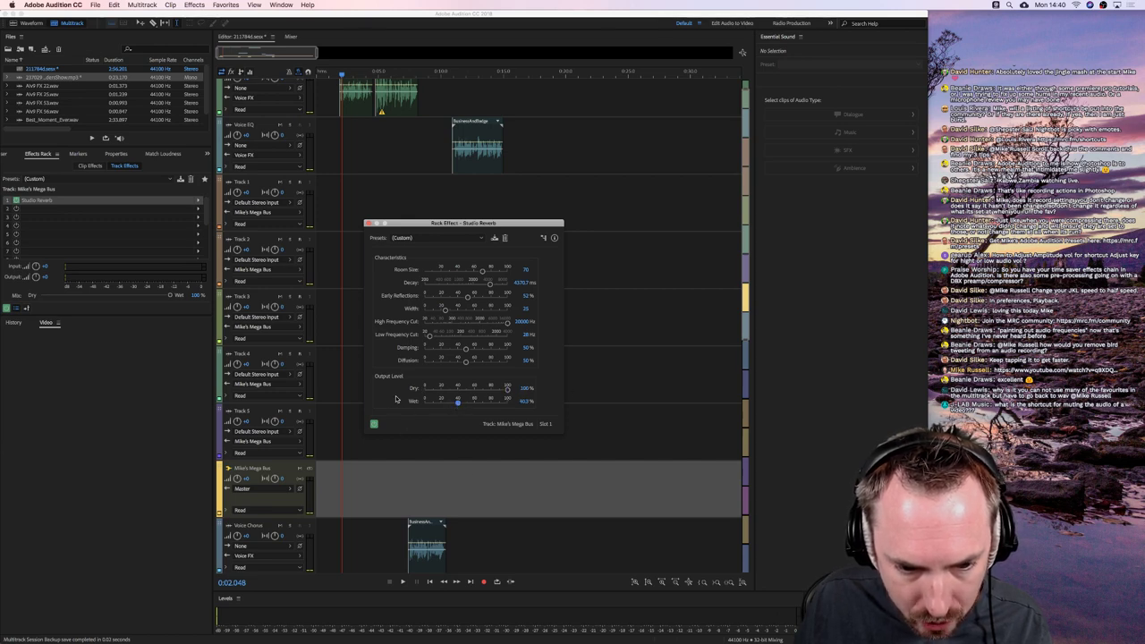
click(364, 222)
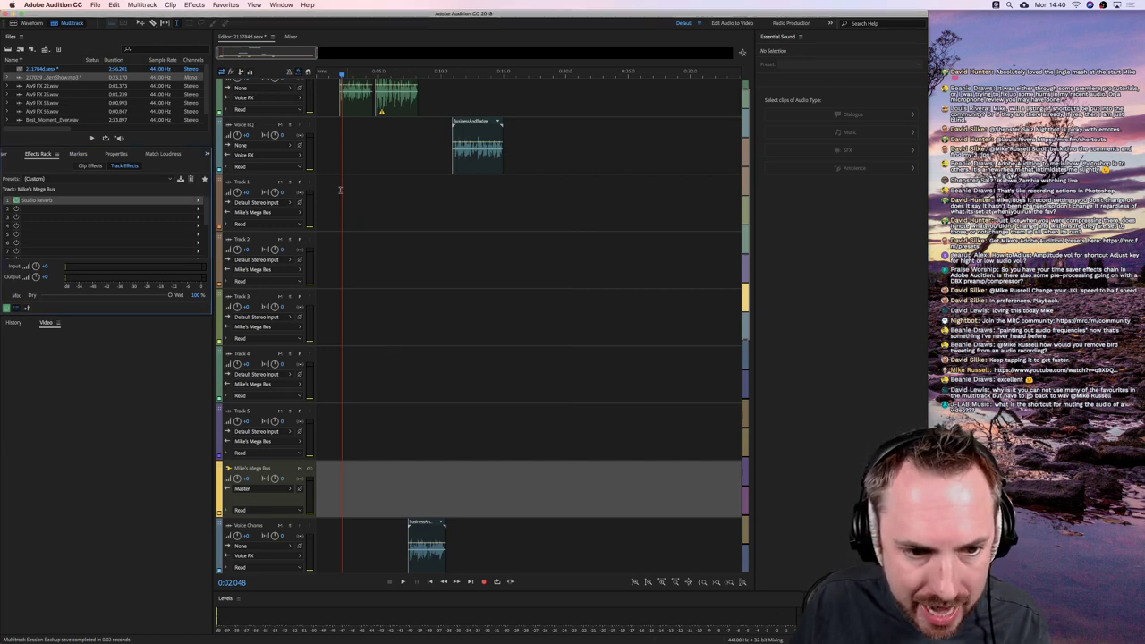
Go through Tracks 1 to 5 and the Mega Bus, comparing each track's effects rack and output routing
click(333, 198)
click(344, 268)
click(347, 333)
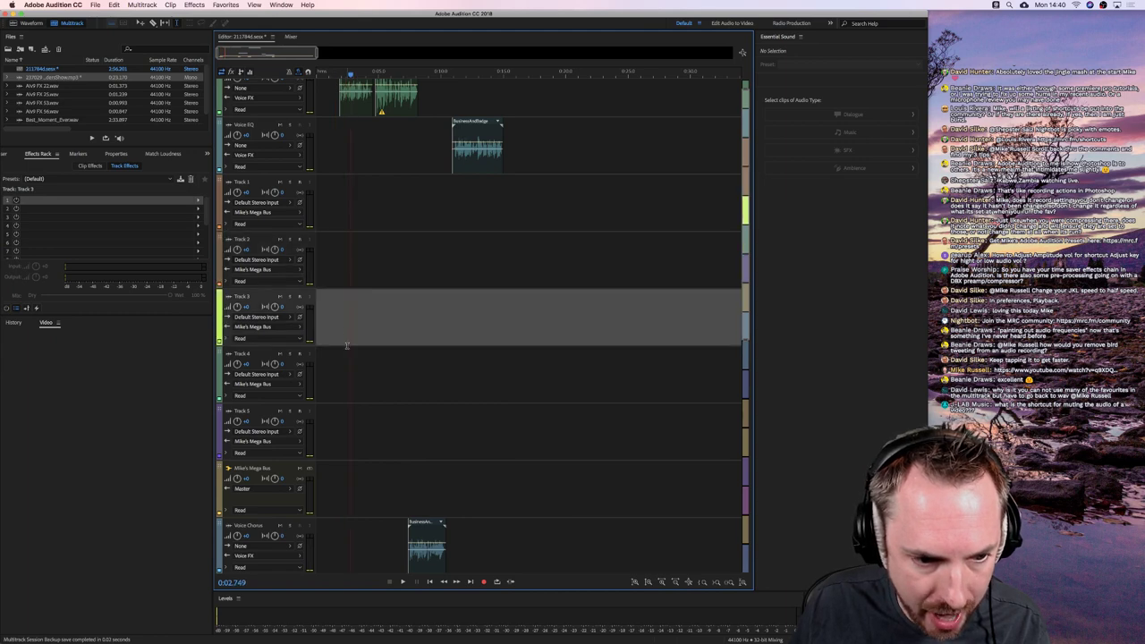
click(347, 398)
click(347, 447)
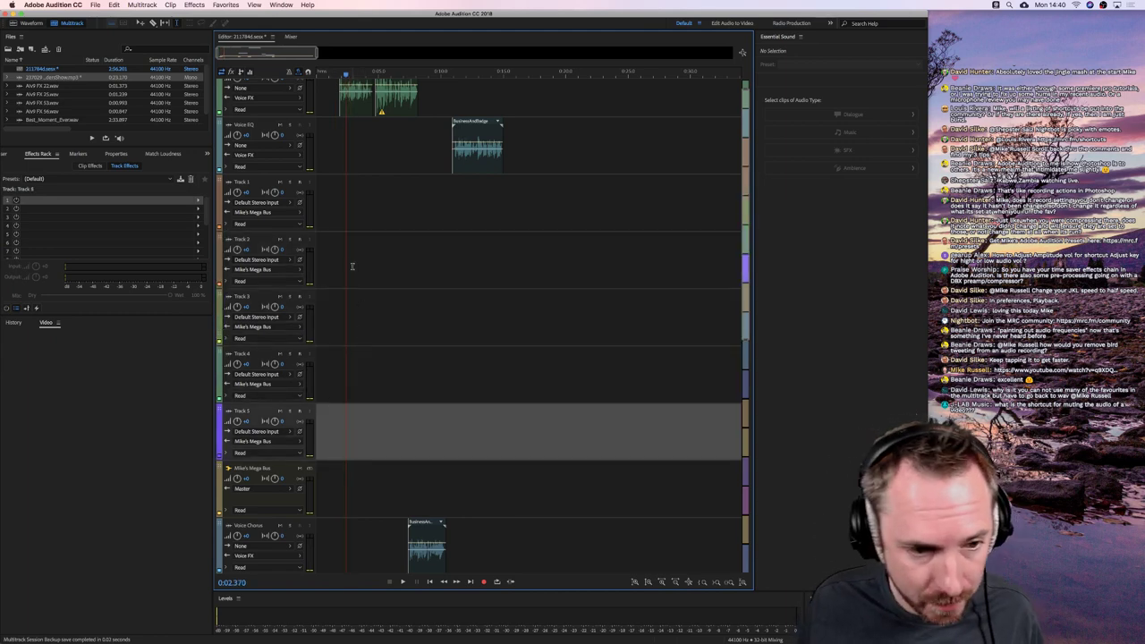
click(350, 215)
click(352, 268)
click(350, 375)
click(356, 322)
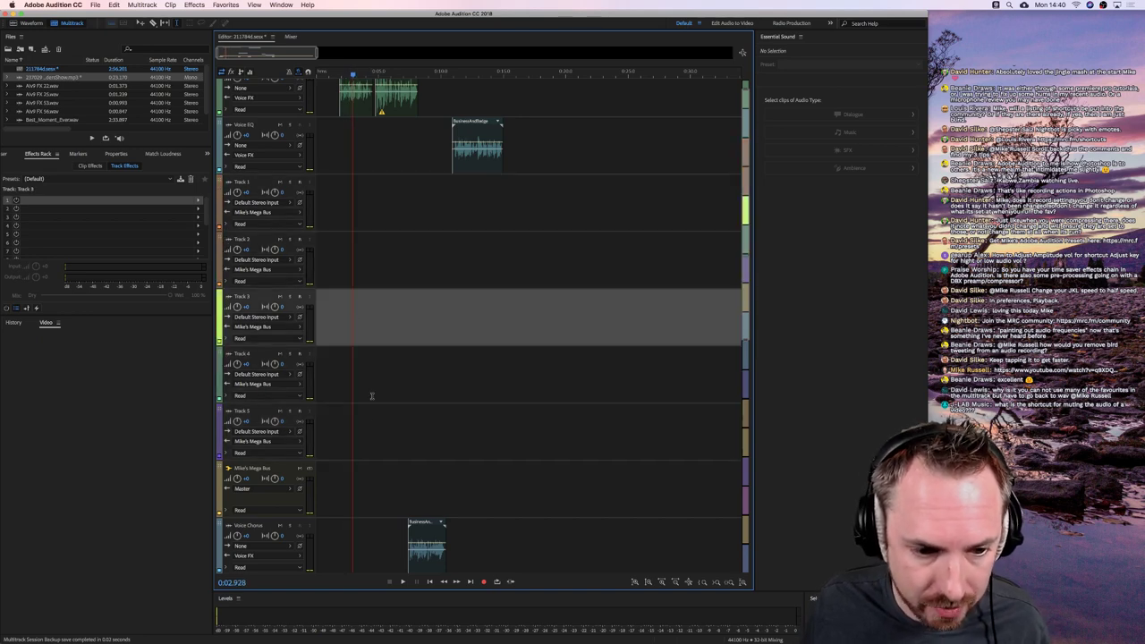
click(350, 175)
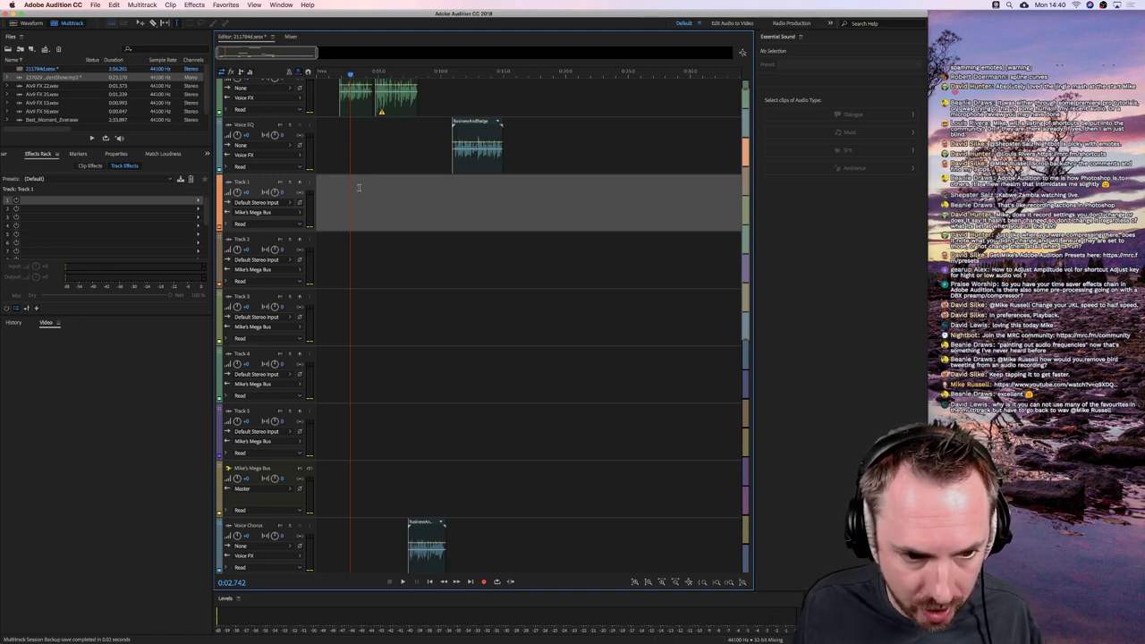
click(357, 248)
click(351, 429)
click(364, 485)
scroll(406, 405, down, 5)
scroll(405, 405, up, 4)
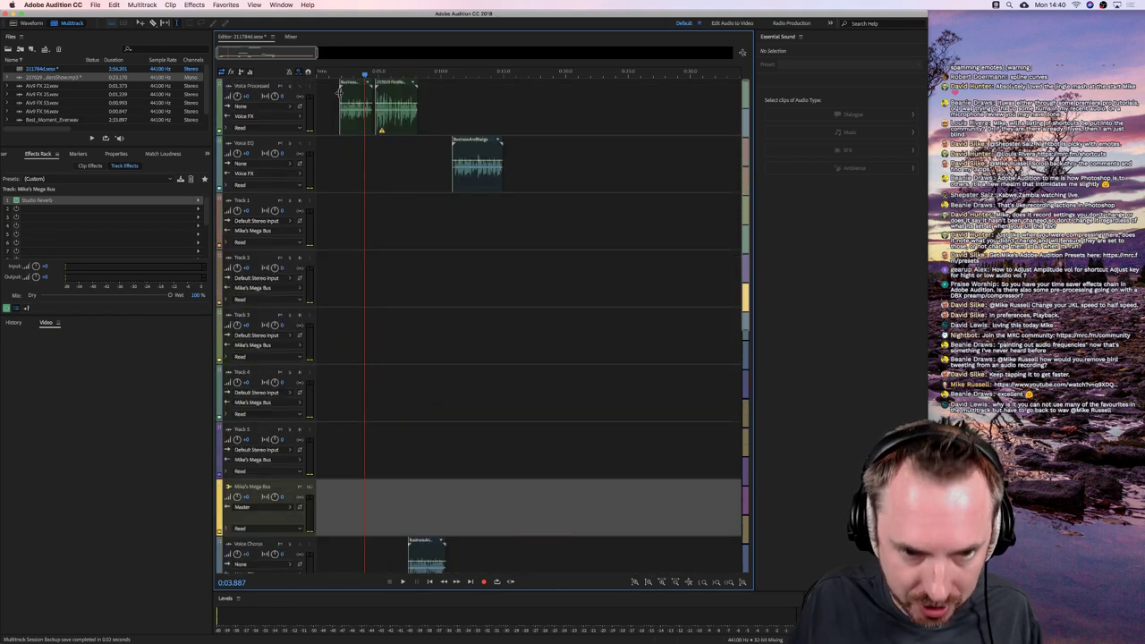
Delete Track 1 from the multitrack session
click(352, 215)
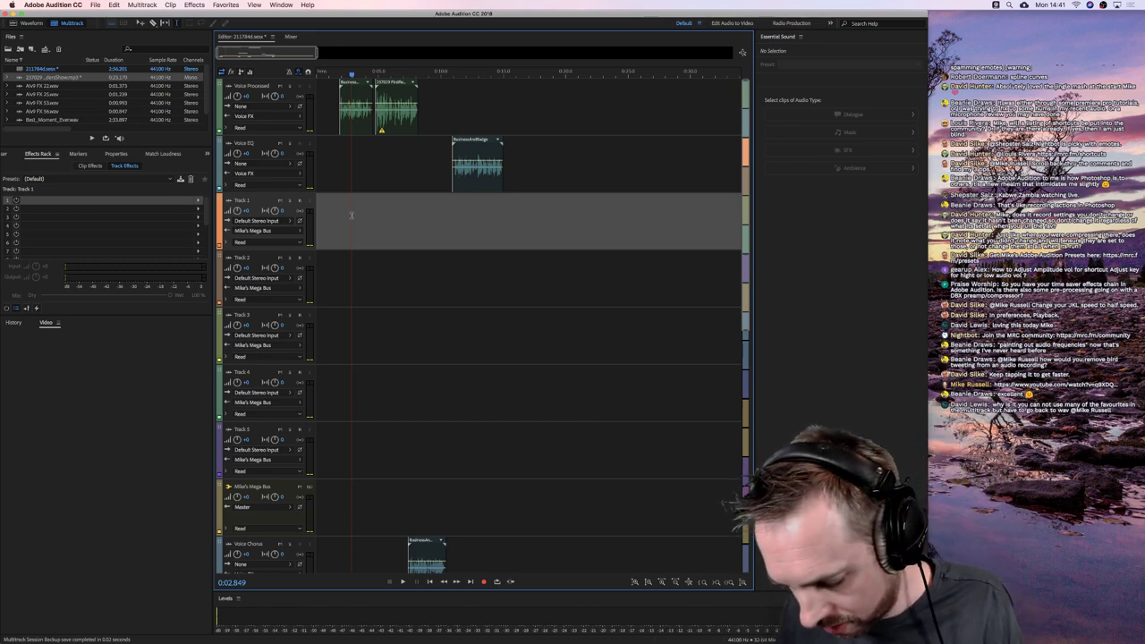
right_click(350, 213)
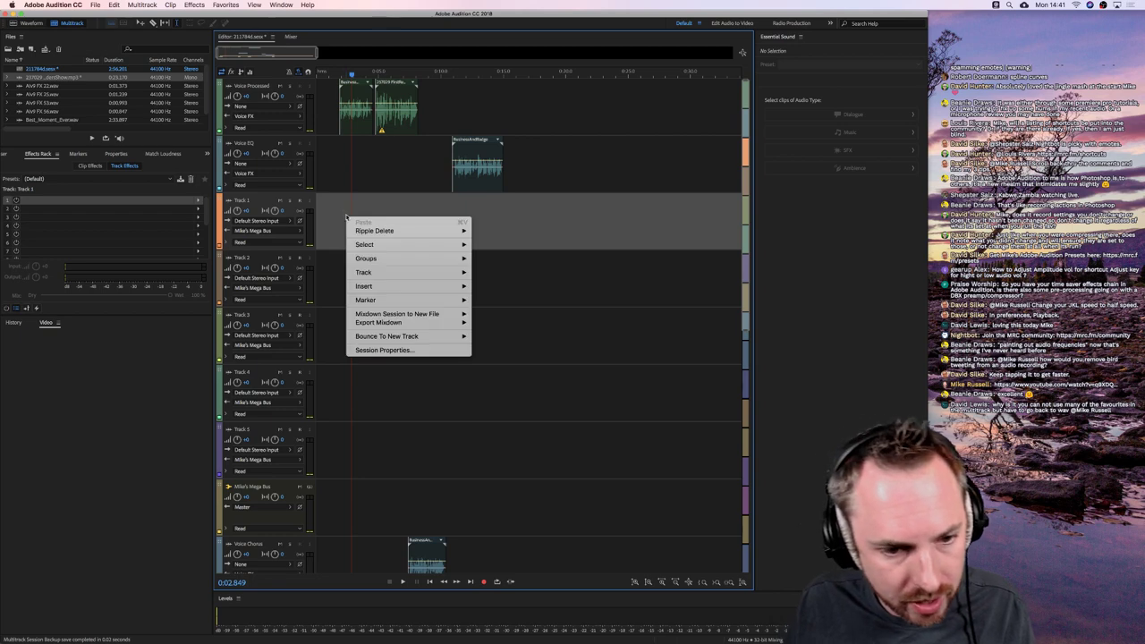
mouse_move(367, 272)
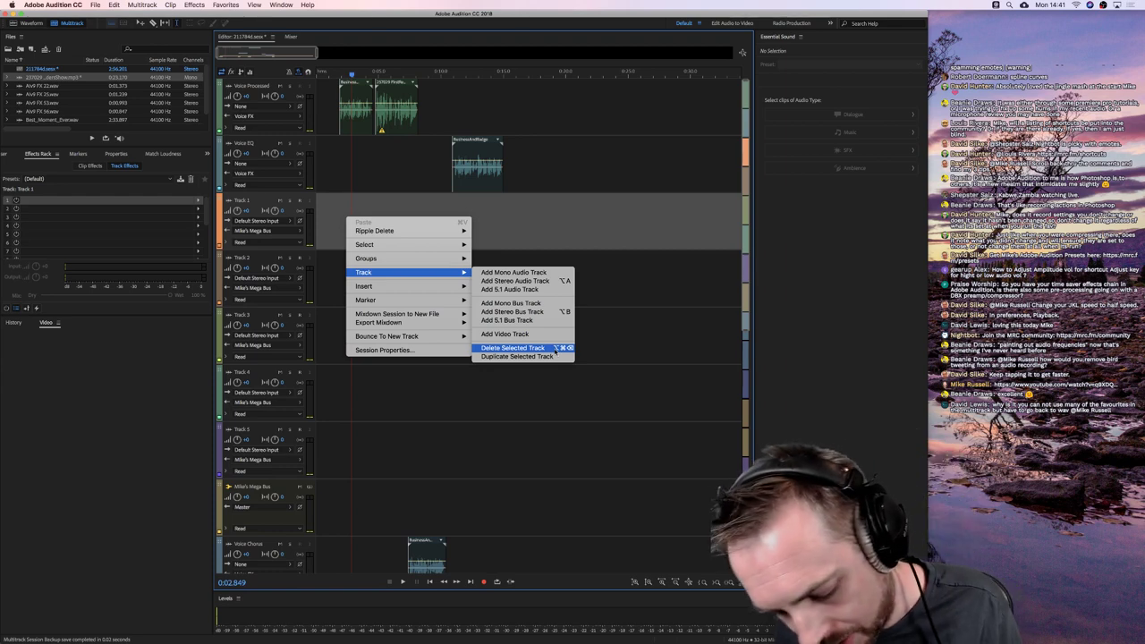
click(560, 348)
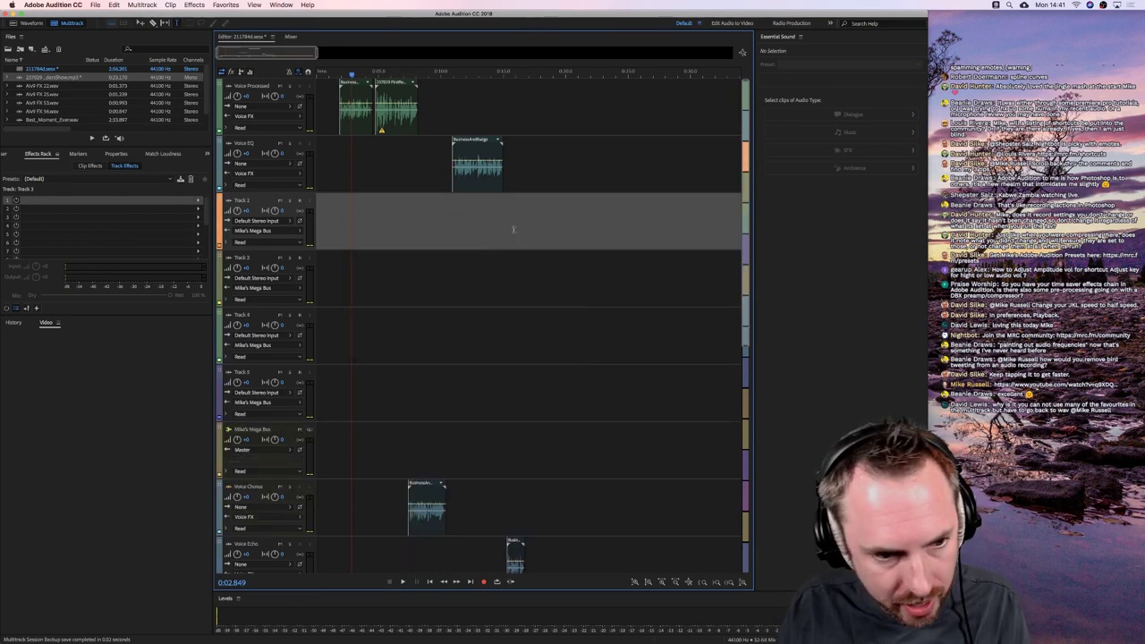
Delete Tracks 2 to 5 one after another
key(alt+super+BackSpace)
key(alt+super+BackSpace)
key(alt+super+BackSpace)
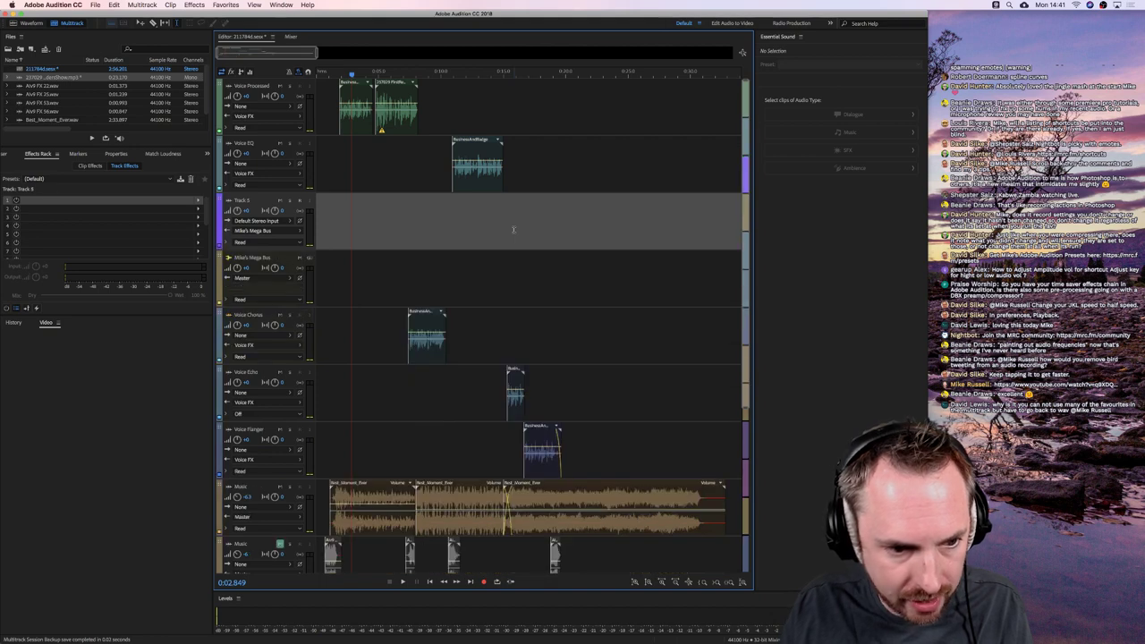
key(alt+super+BackSpace)
Delete the Mega Bus track despite the routing loss, and undo its deletion
key(alt+super+BackSpace)
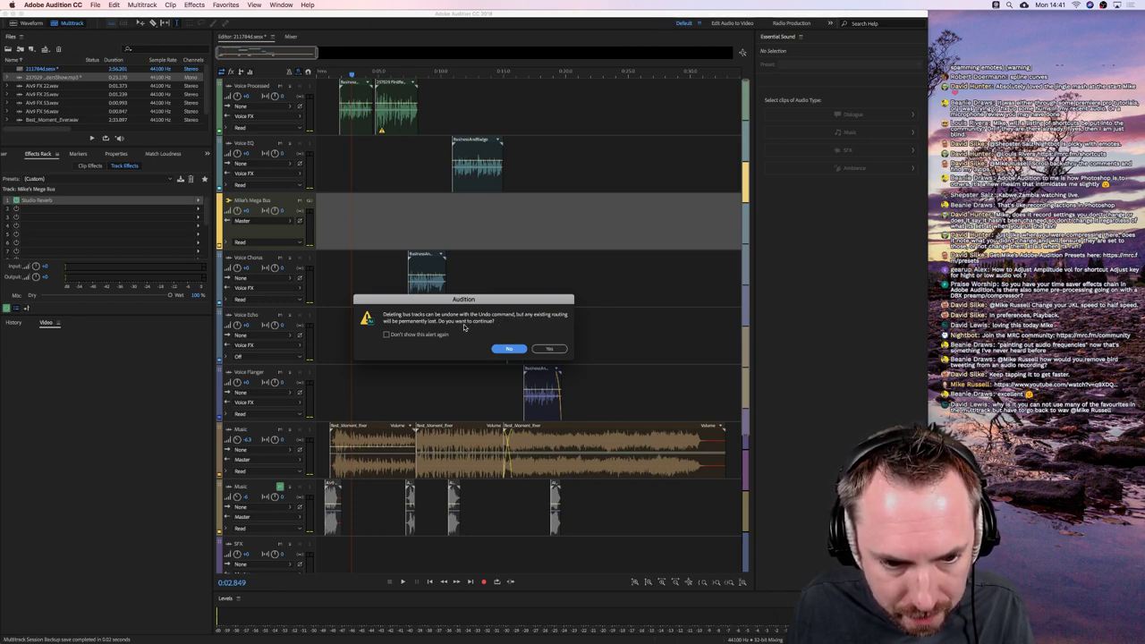
click(542, 347)
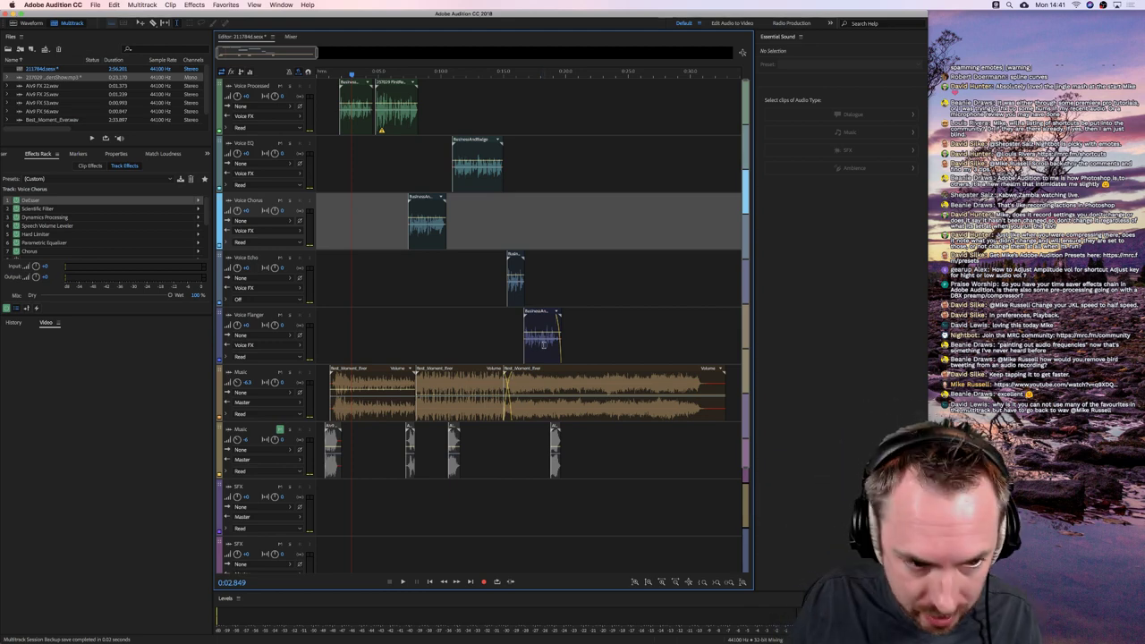
key(super+z)
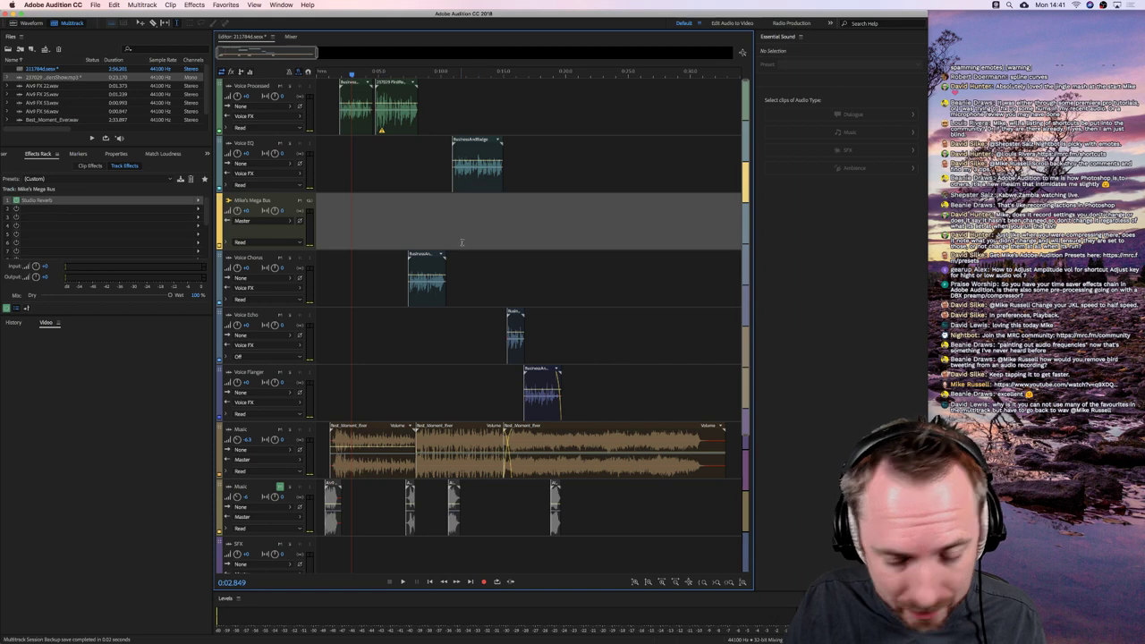
click(439, 225)
Relaunch Adobe Audition and continue the previous session that quit unexpectedly
key(super+h)
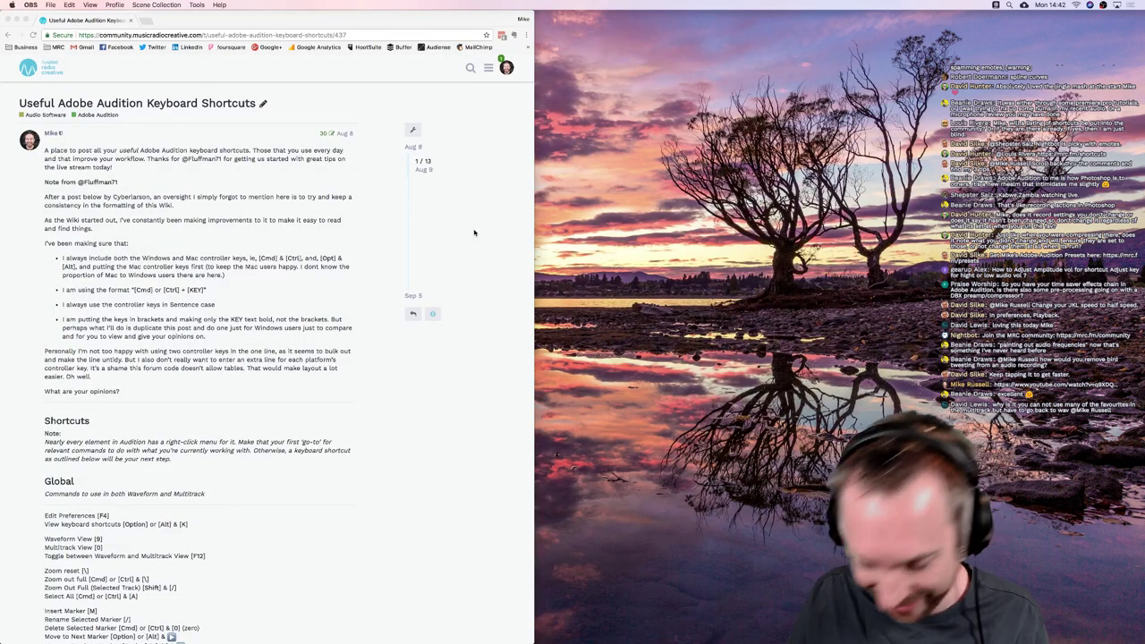
mouse_move(608, 631)
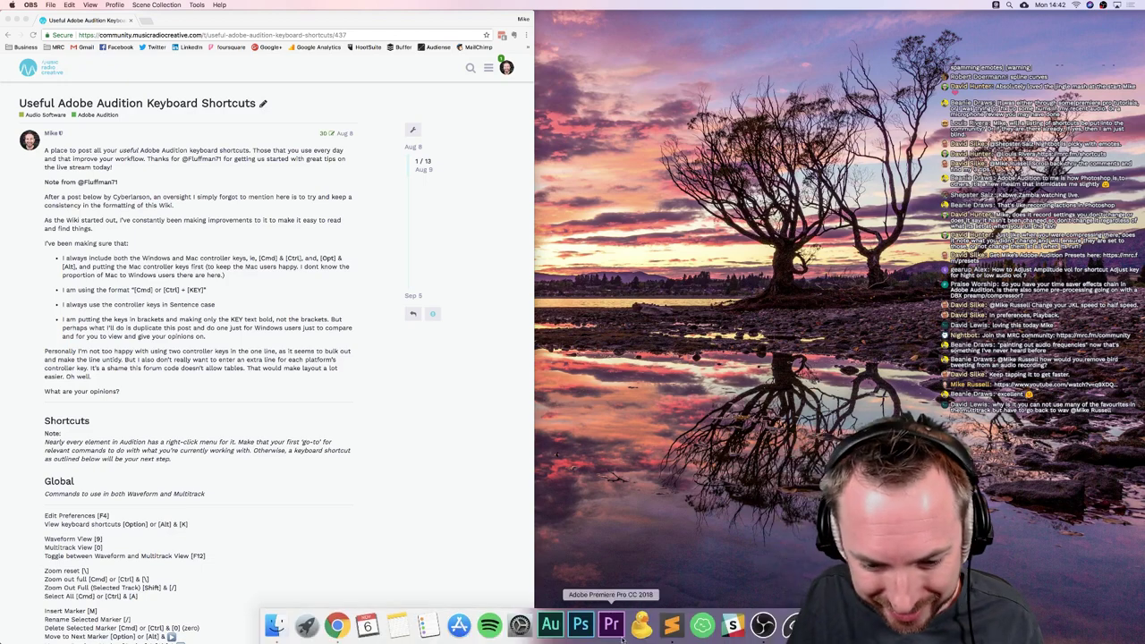
click(550, 626)
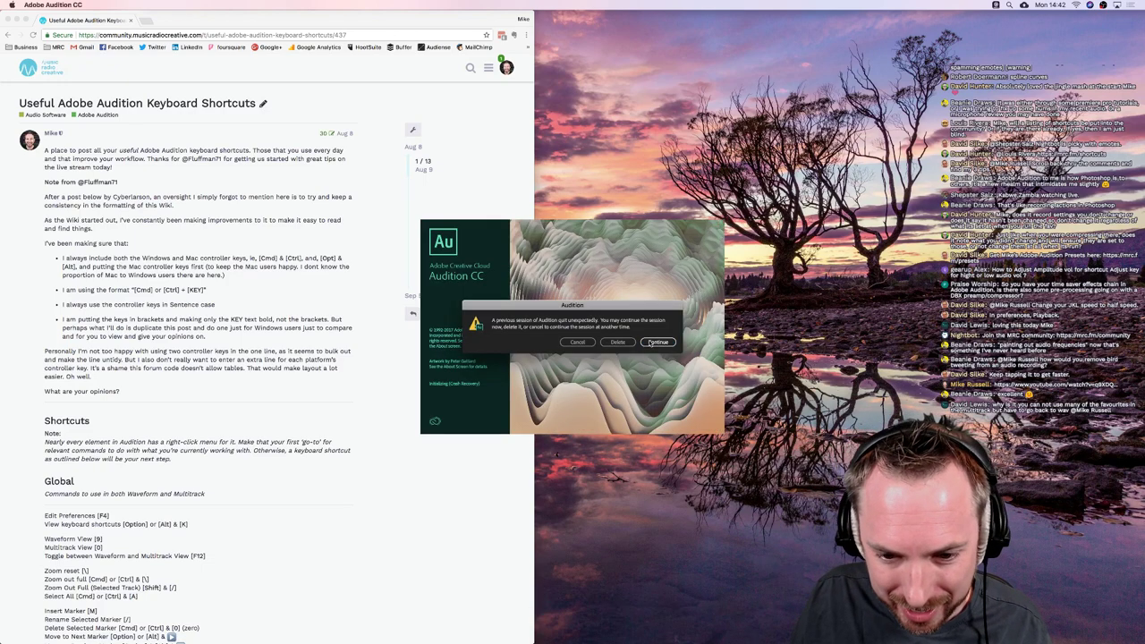
click(650, 342)
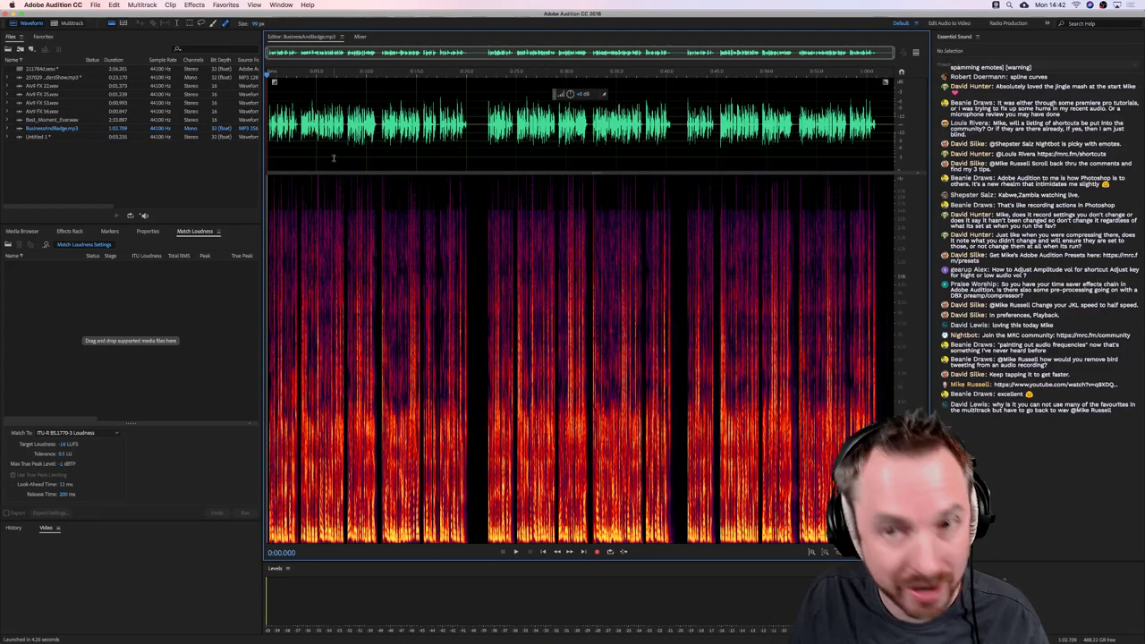
Switch to the multitrack session and place the playhead at about 7.4 s on the empty Voice EQ track
click(70, 25)
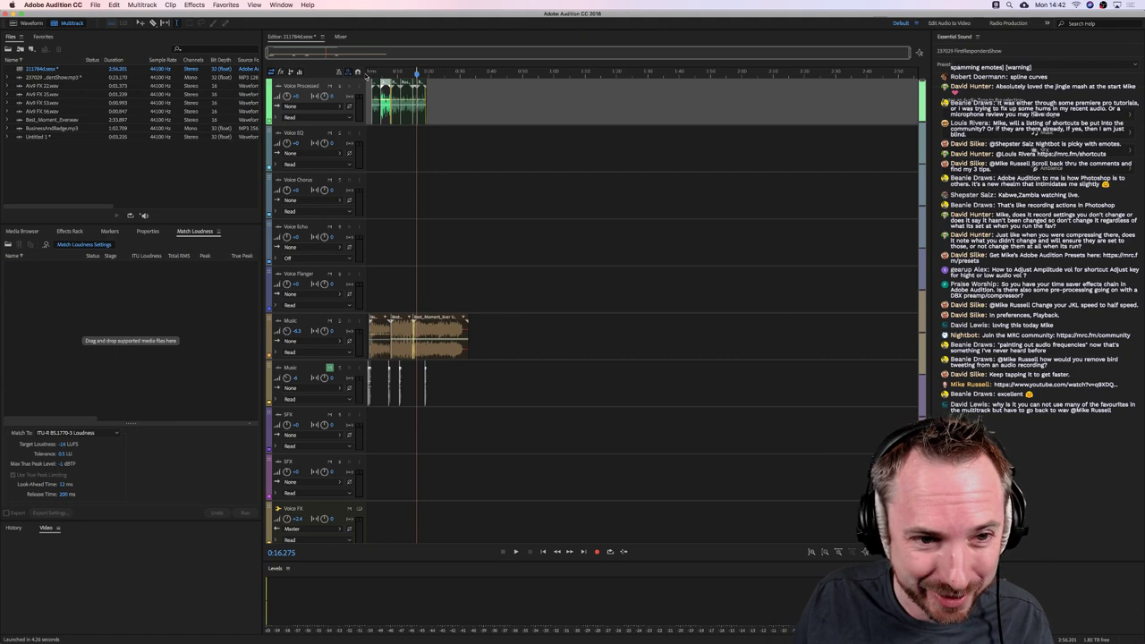
scroll(383, 72, up, 5)
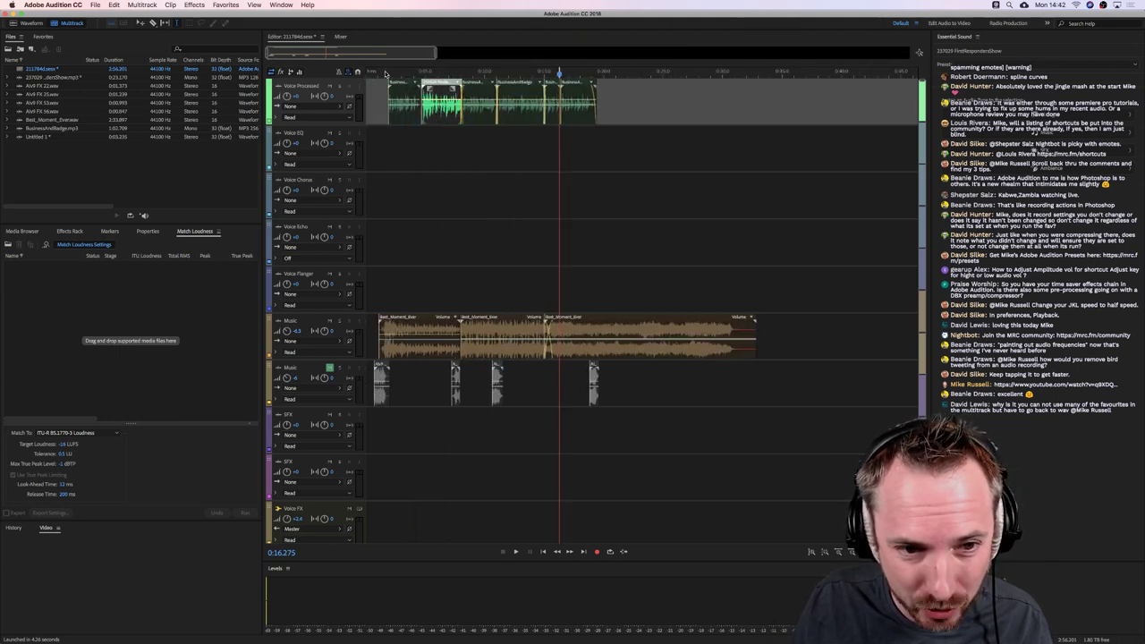
scroll(385, 73, up, 4)
click(465, 154)
click(504, 157)
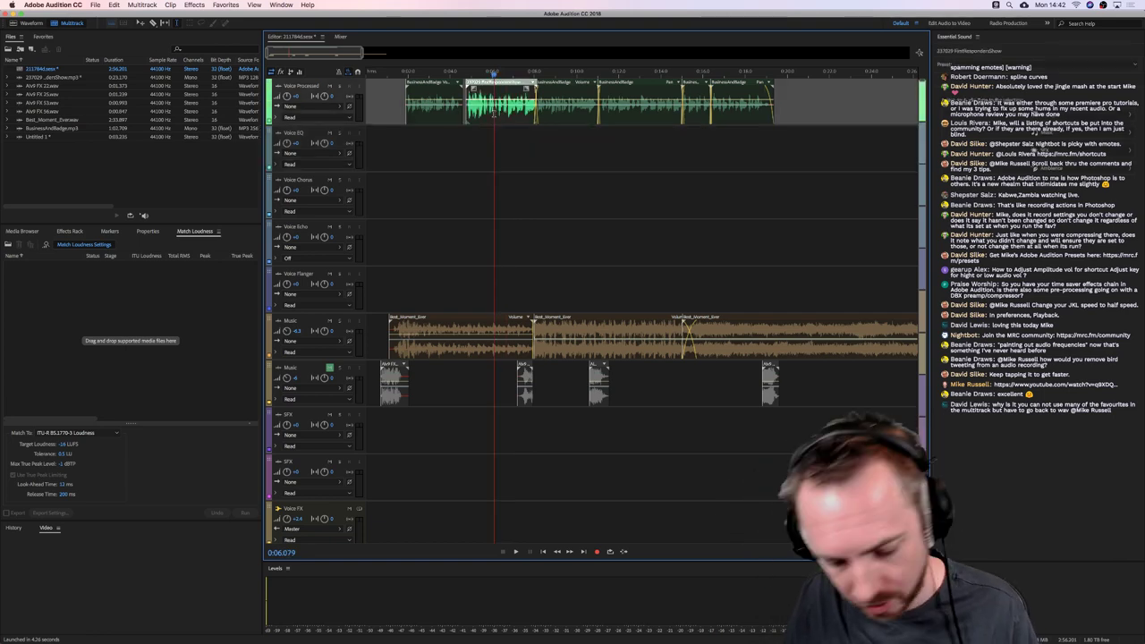
click(521, 162)
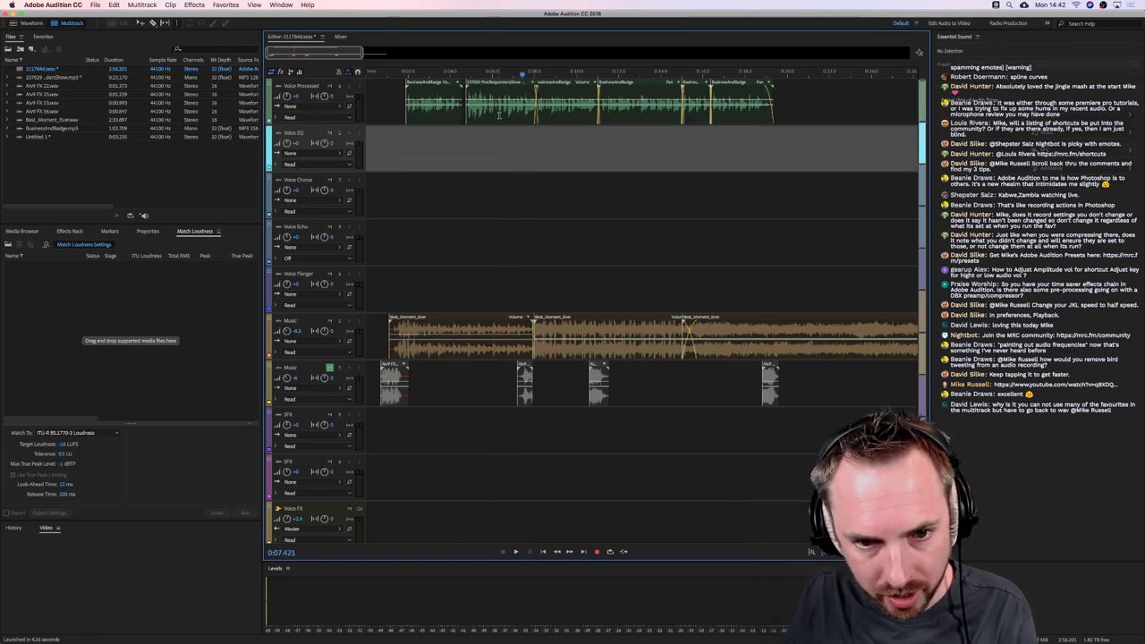
Paste the copied voice clip three times along the Voice Chorus track, from about 9.8 s to about 23.1 s
click(573, 199)
key(ctrl+v)
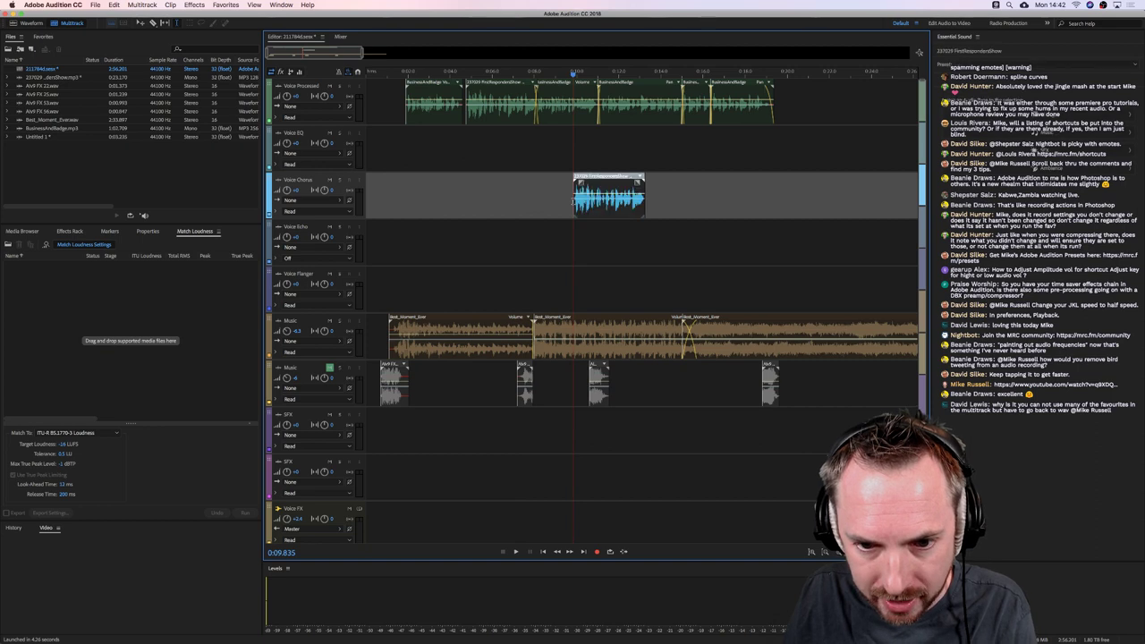
click(737, 198)
key(ctrl+v)
click(854, 198)
key(ctrl+v)
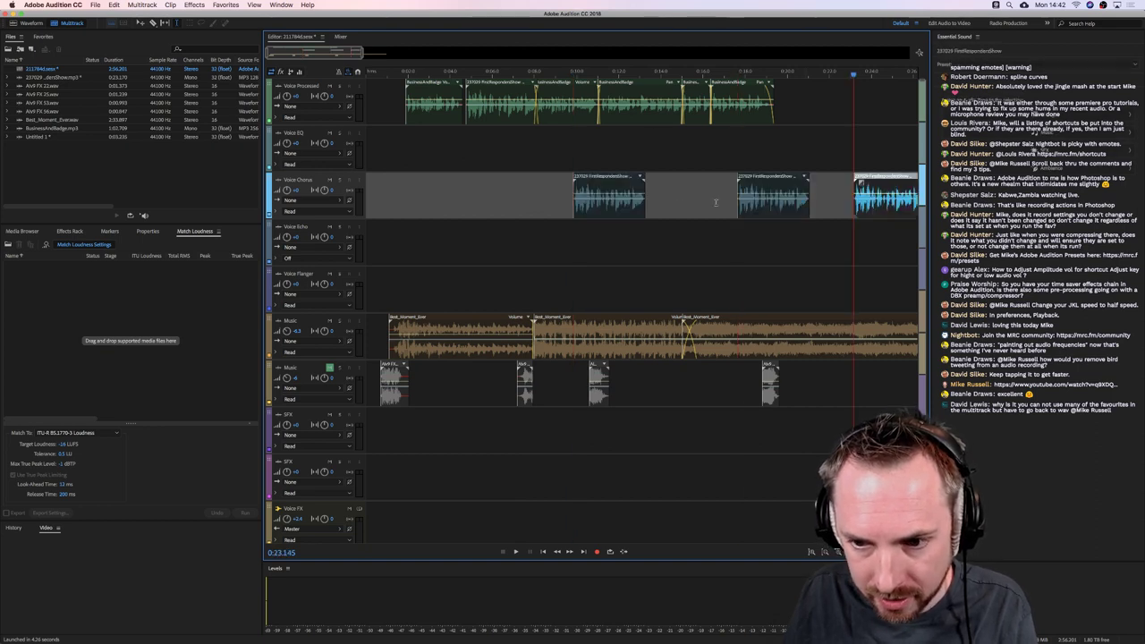
click(541, 210)
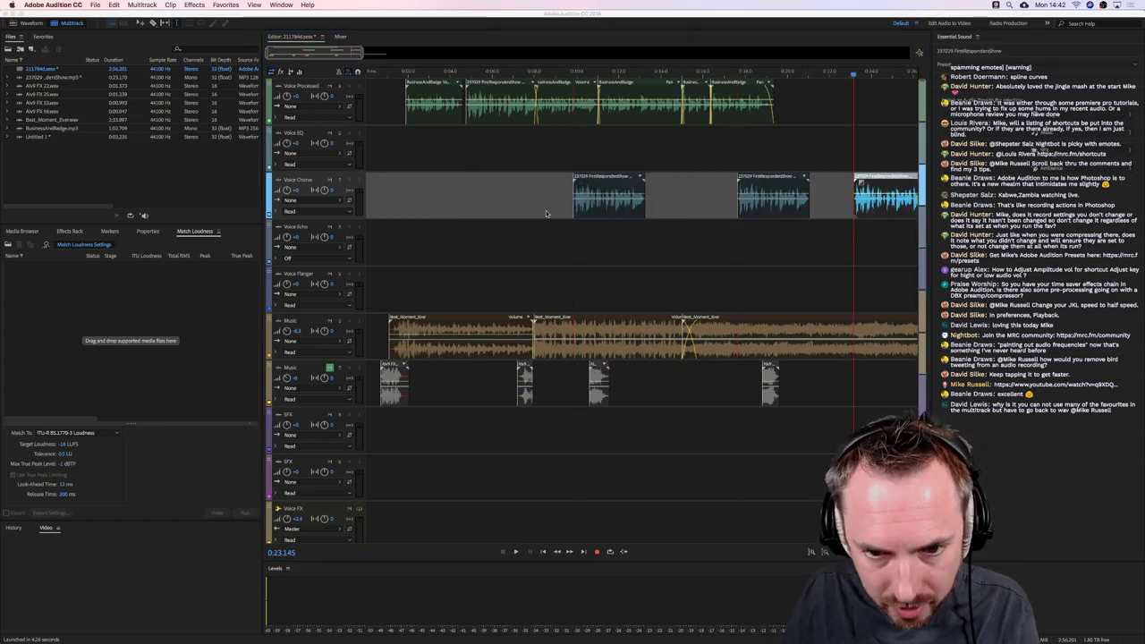
Copy a short slice from the start of the first Voice Chorus clip, at about 9.9 s
scroll(640, 222, up, 5)
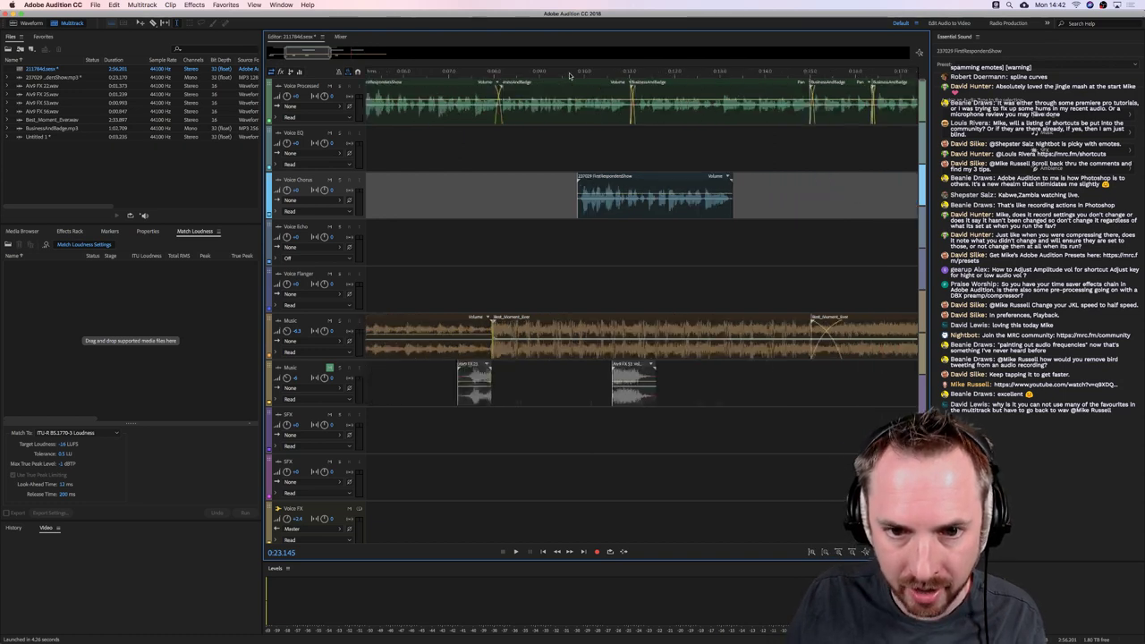
mouse_move(585, 207)
mouse_down()
mouse_move(608, 207)
mouse_move(593, 208)
mouse_up()
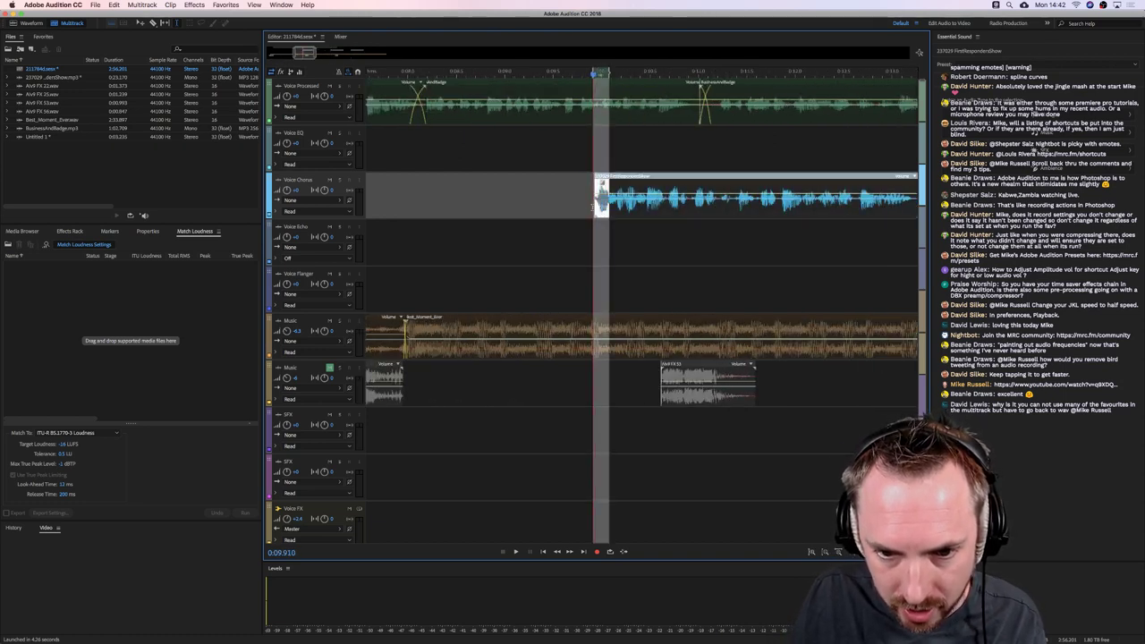
key(super+c)
Paste the short slice six times ahead of the first Voice Chorus clip, placing the earliest at about 8.7 s
click(584, 207)
key(super+v)
click(572, 207)
key(super+v)
click(560, 208)
key(super+v)
click(548, 210)
key(super+v)
click(533, 212)
key(super+v)
click(477, 209)
key(super+v)
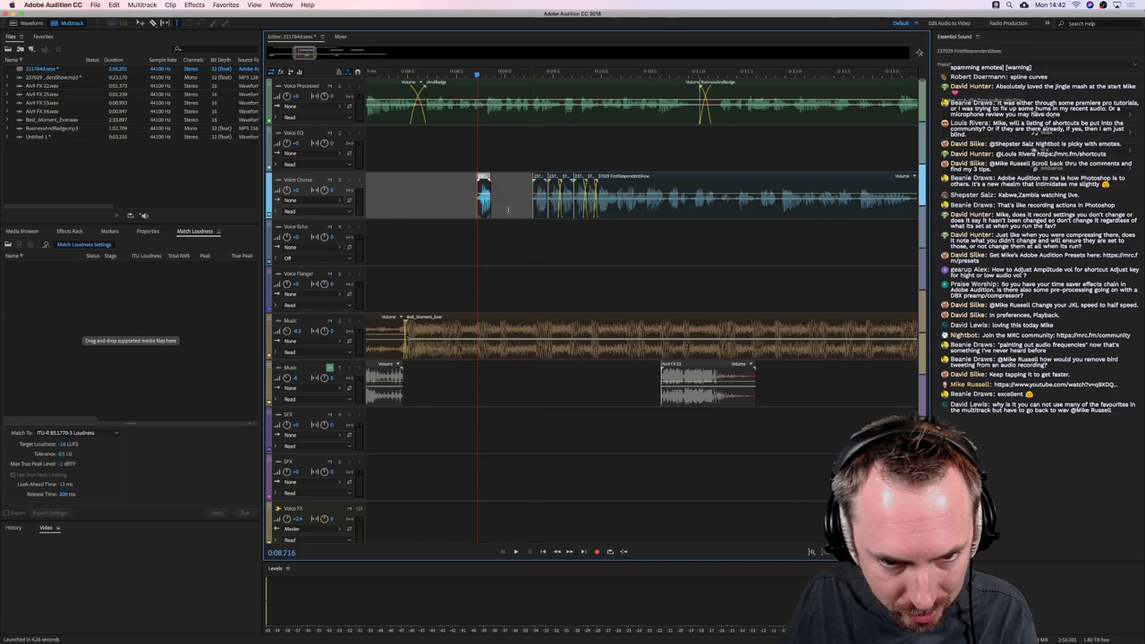
Duplicate the short slices into the empty stretch earlier on the Voice Chorus track, reaching back to about 6.6 s
scroll(598, 208, left, 10)
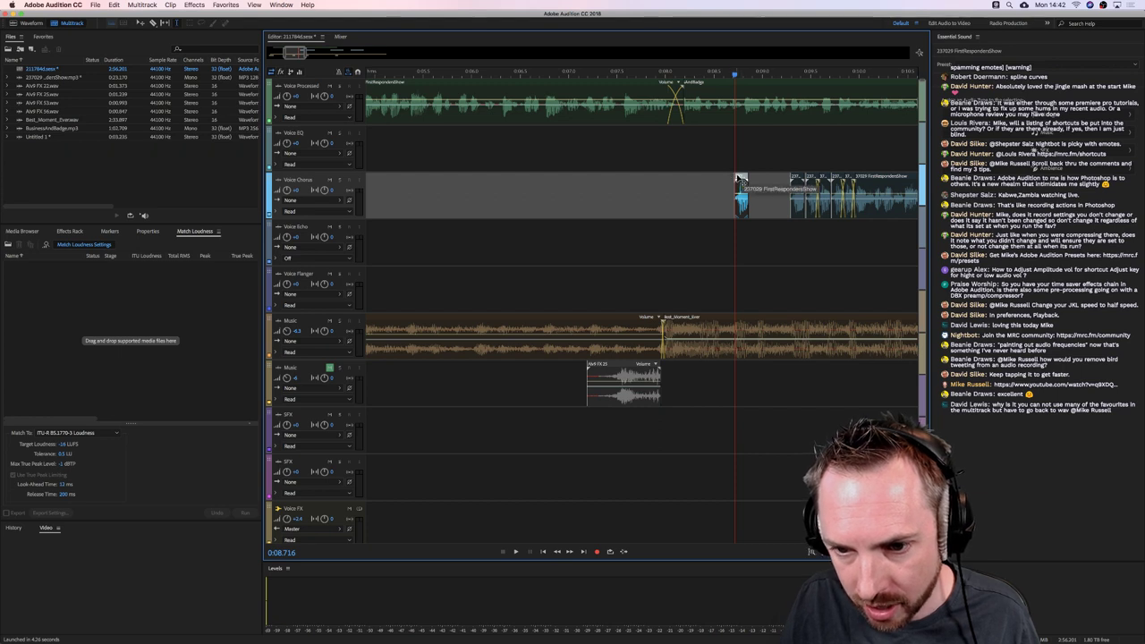
click(768, 211)
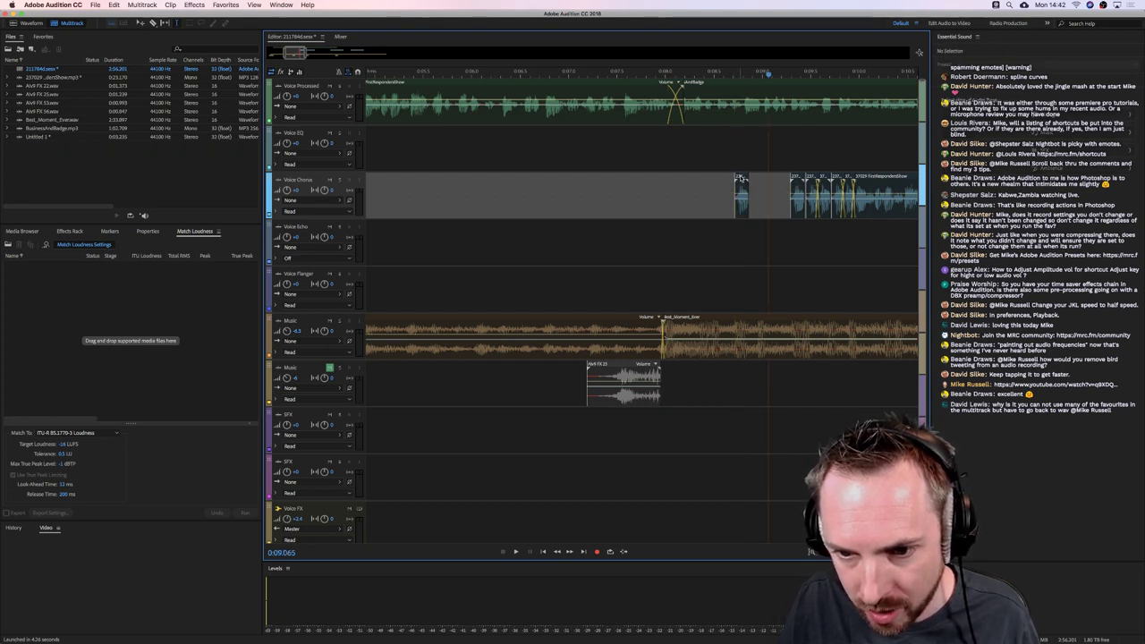
click(740, 178)
click(799, 180)
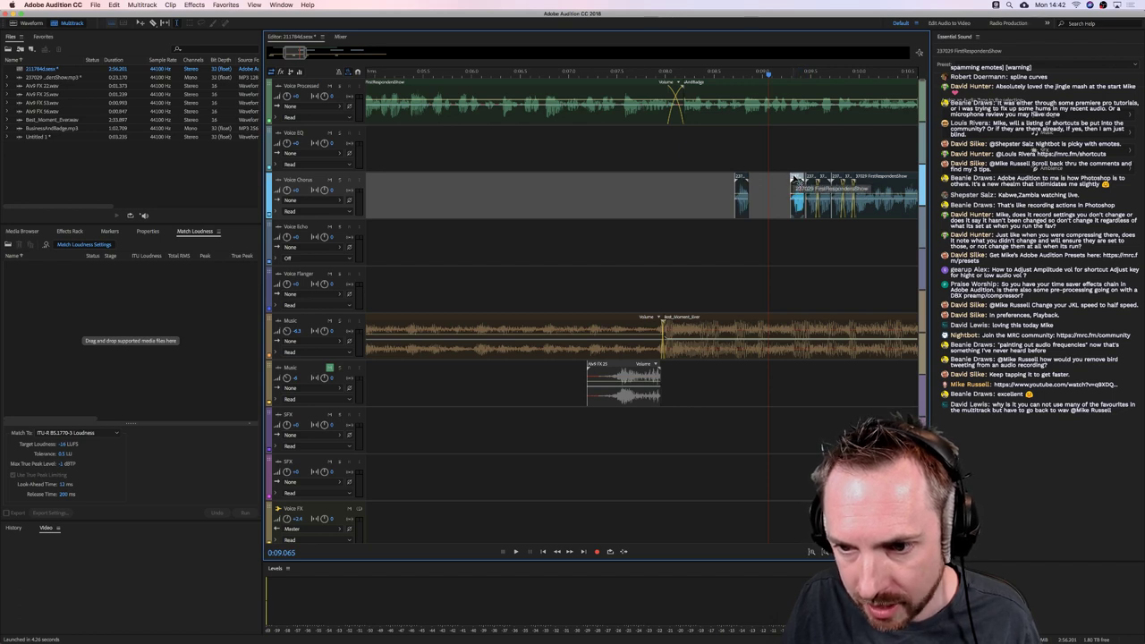
drag(797, 179, 606, 177)
click(639, 183)
Copy more short slices into the gaps between the existing ones on the Voice Chorus track
right_click(637, 184)
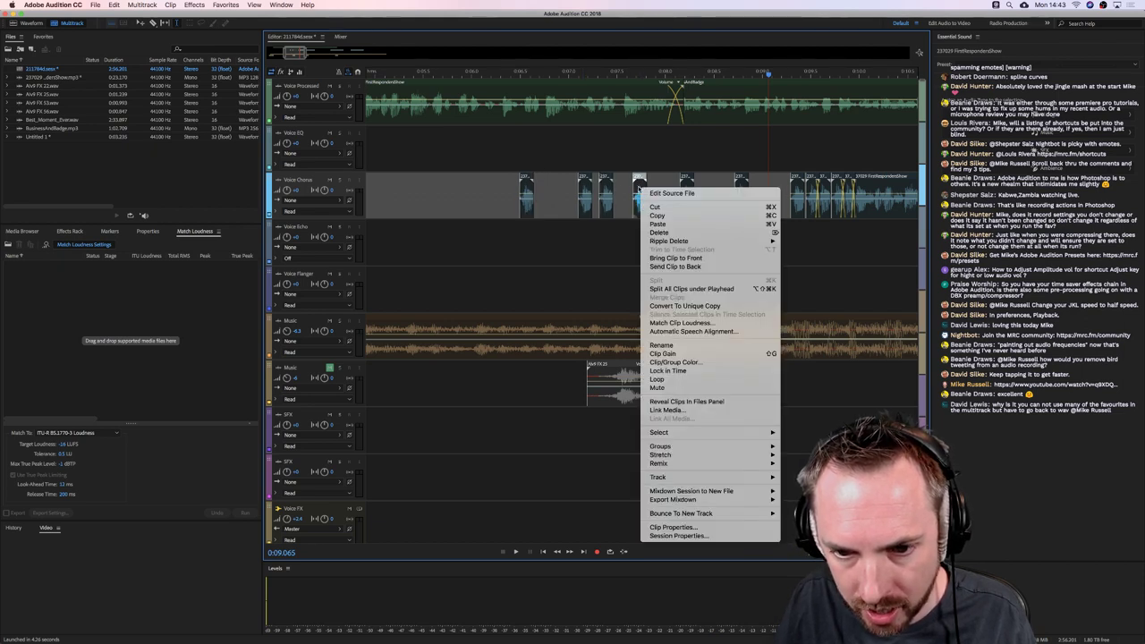
key(Escape)
drag(638, 179, 712, 180)
click(671, 184)
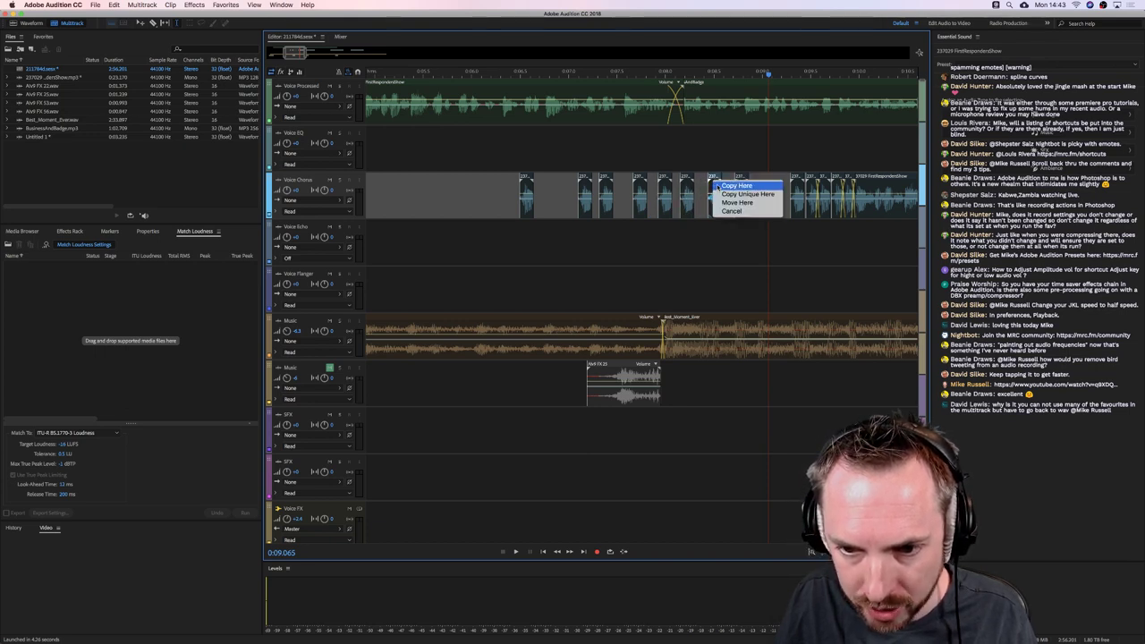
click(737, 185)
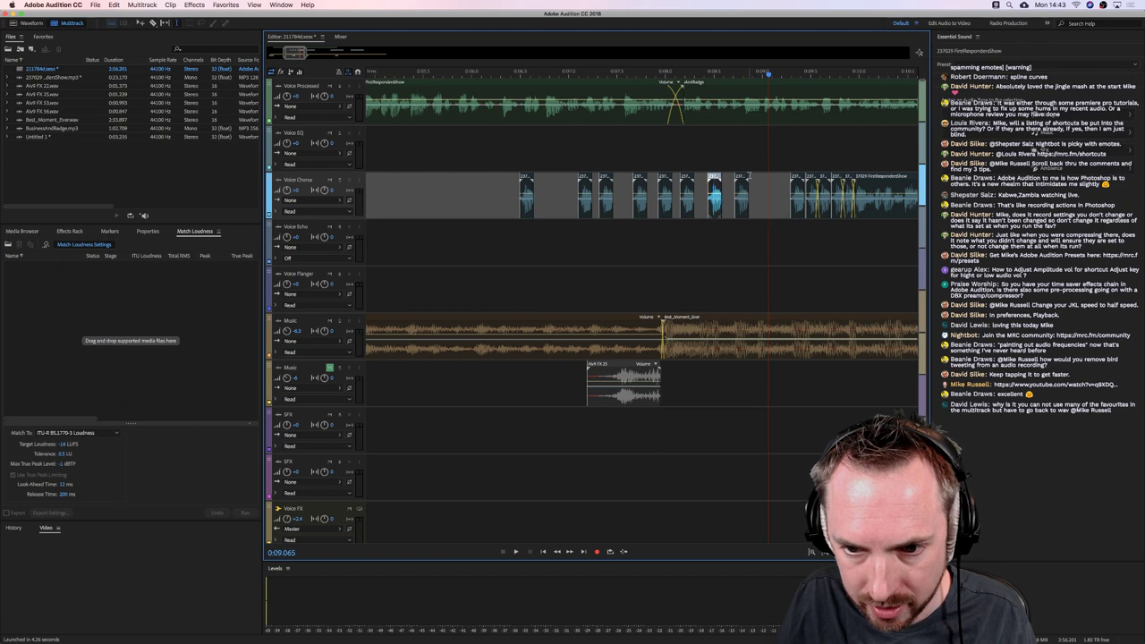
drag(745, 180, 791, 179)
click(758, 186)
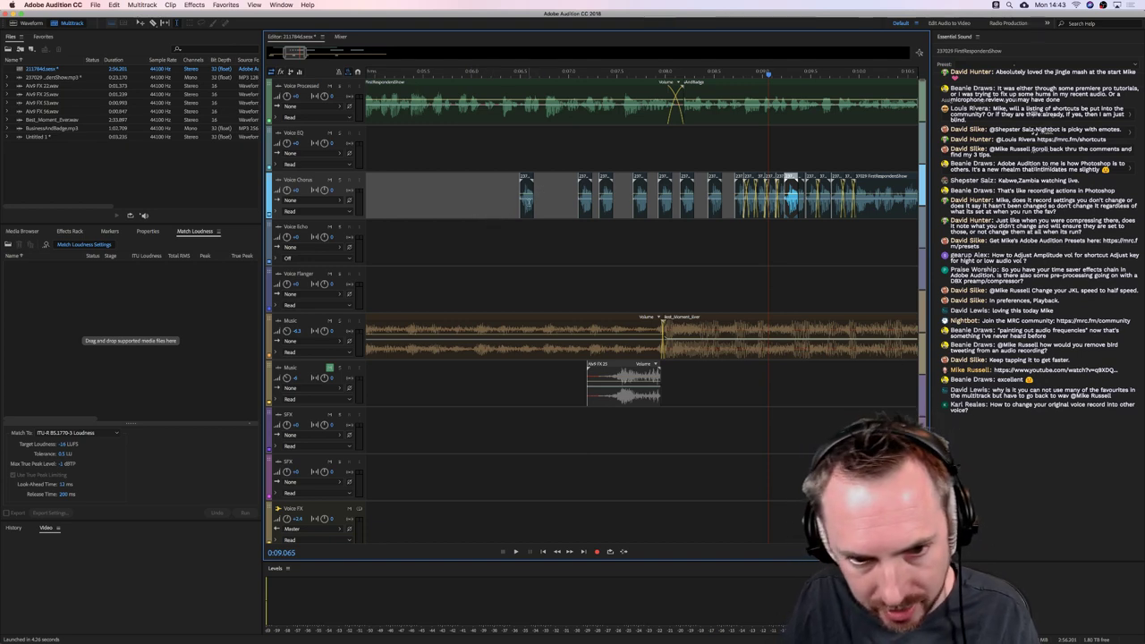
Delete the earliest slice at about 6.6 s and ripple delete the Voice Chorus gap at about 7.6 s
click(526, 198)
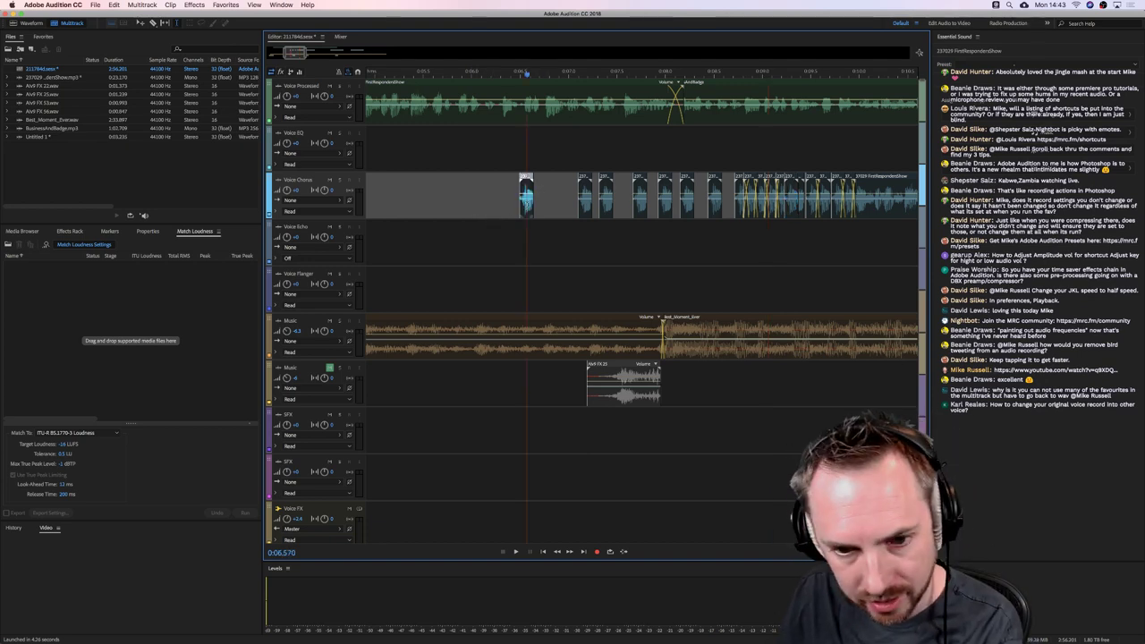
key(Delete)
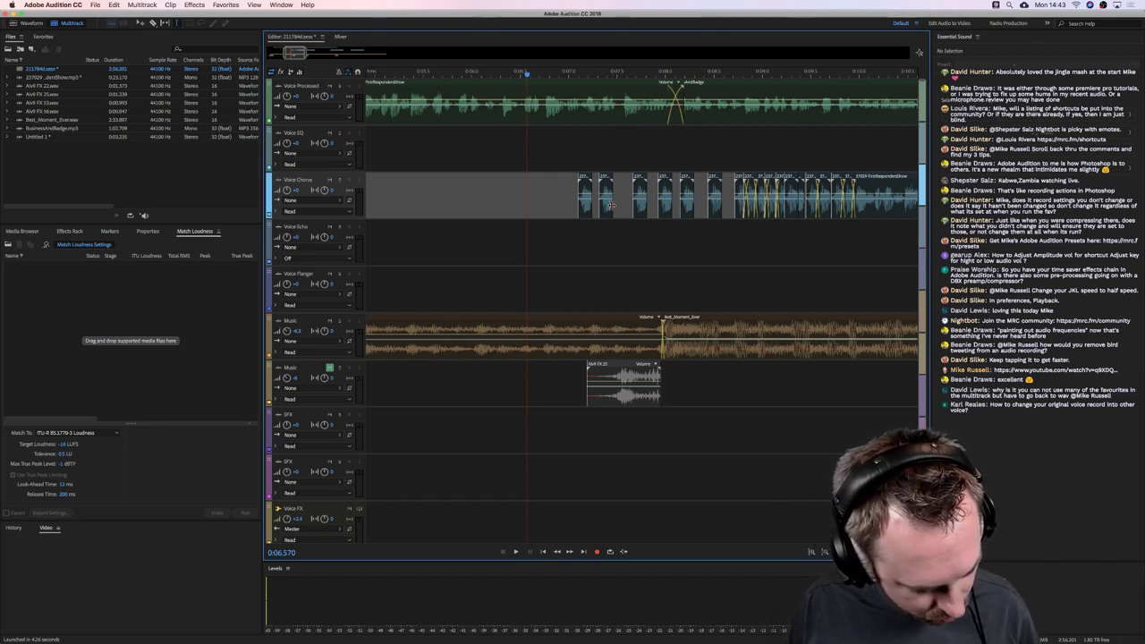
click(624, 200)
right_click(624, 202)
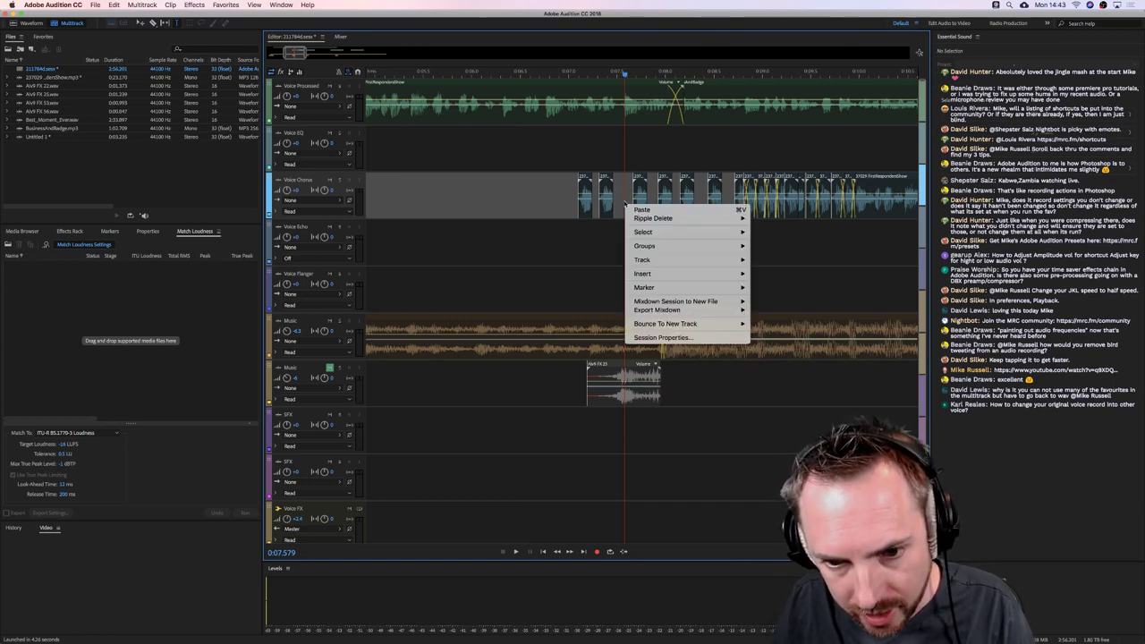
mouse_move(656, 221)
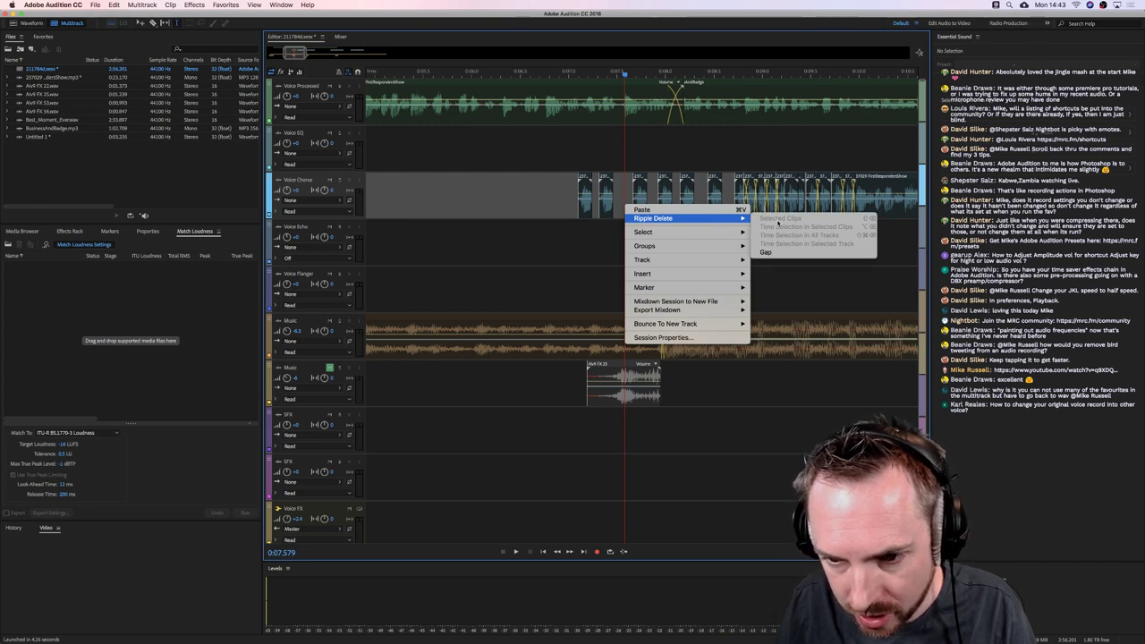
click(769, 253)
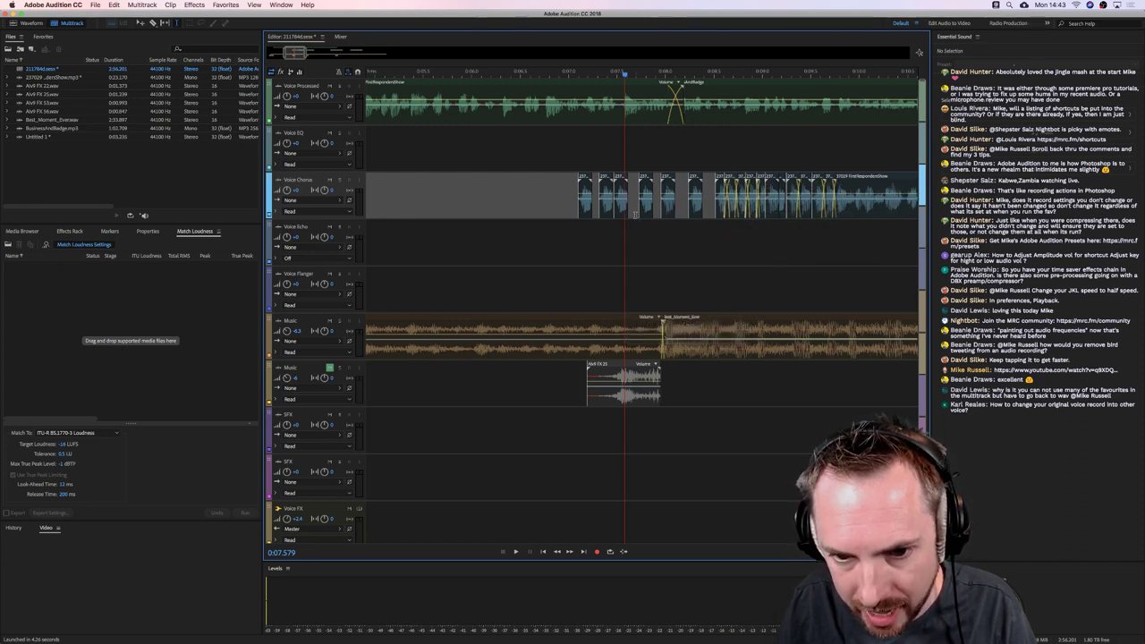
Ripple delete the next gap on the Voice Chorus track, at about 7.7 s
right_click(634, 215)
mouse_move(679, 253)
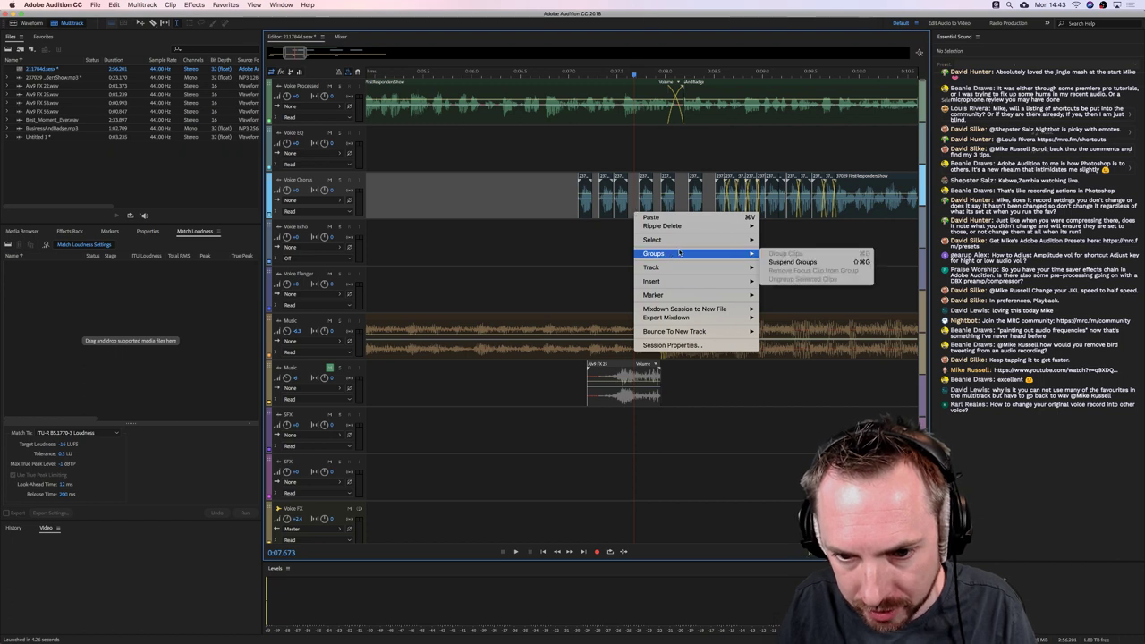
mouse_move(688, 225)
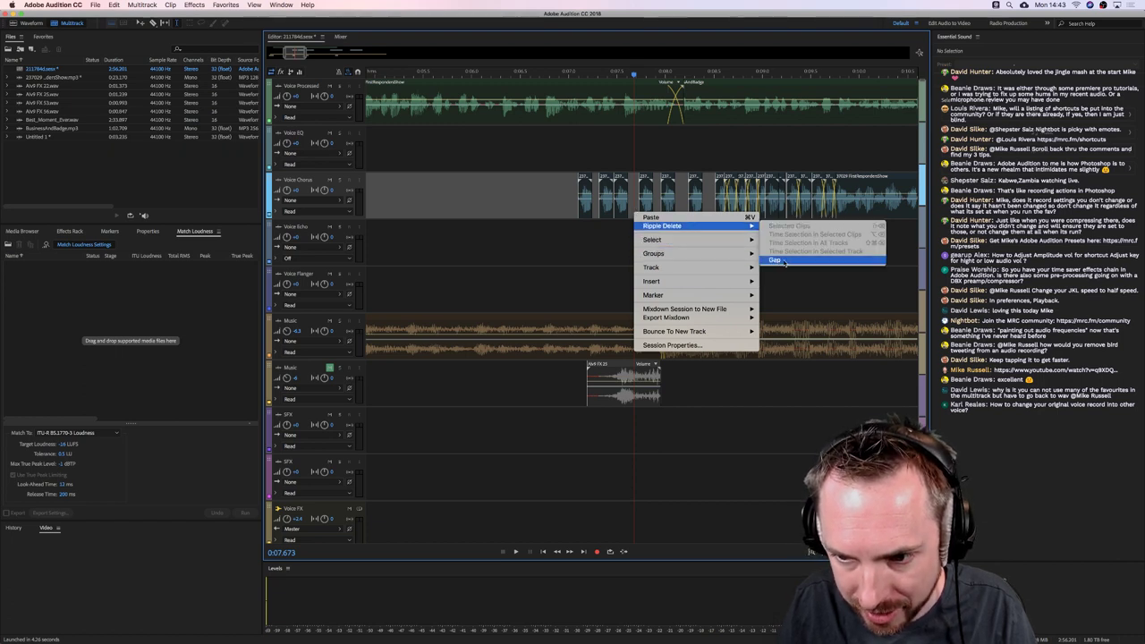
click(774, 260)
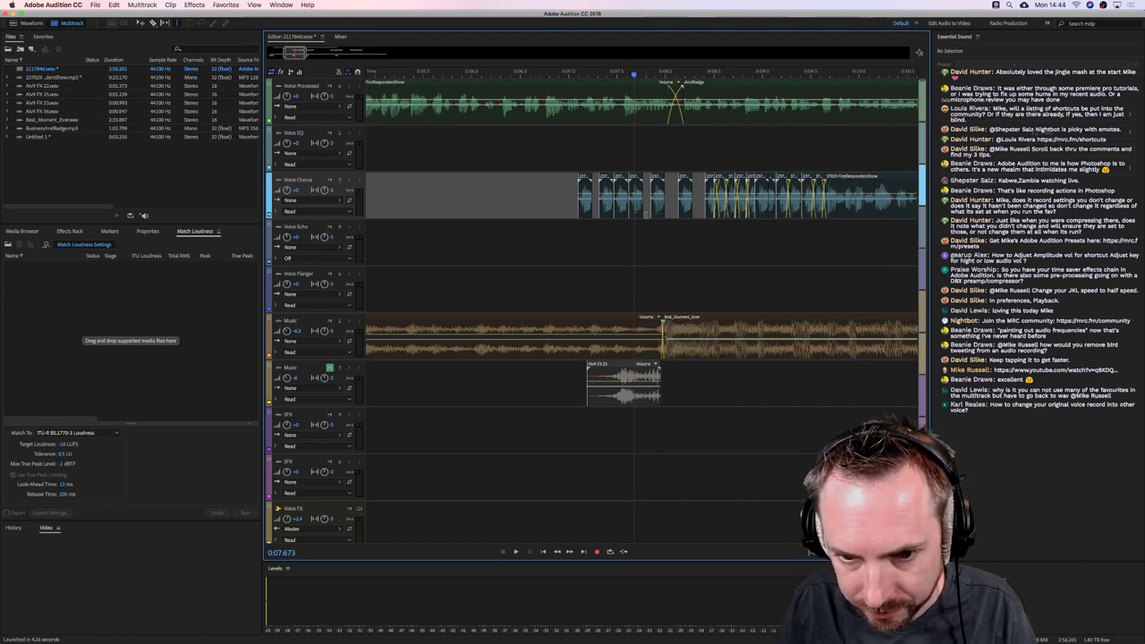
Select the three adjacent Voice Chorus slices from about 7.3 s and ripple delete the time selection in the selected clips
drag(647, 204, 596, 206)
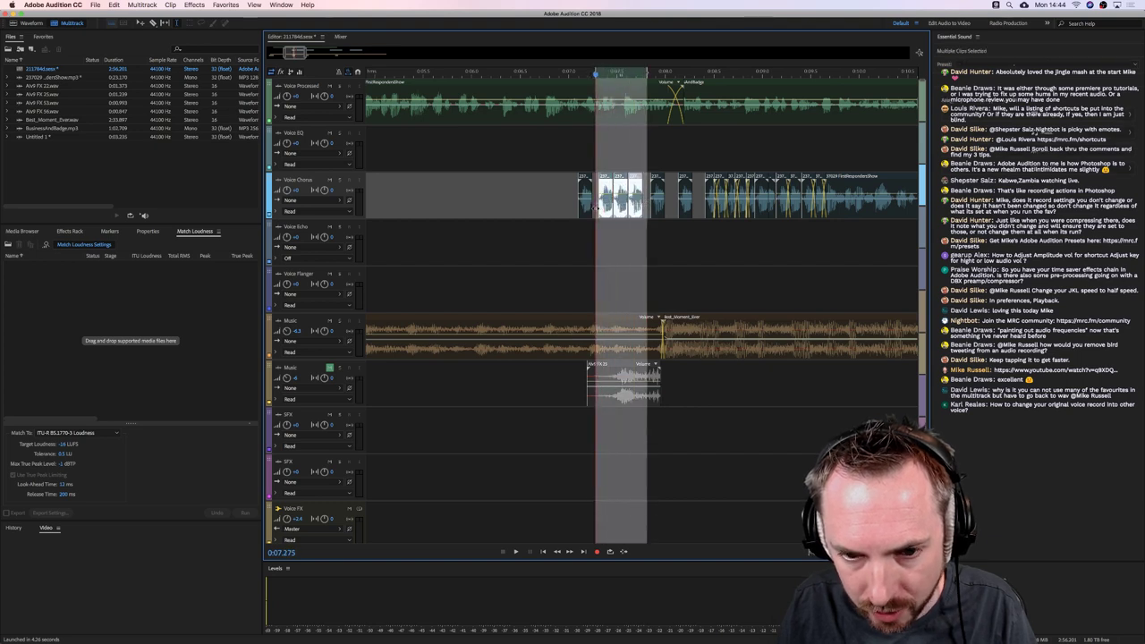
right_click(604, 205)
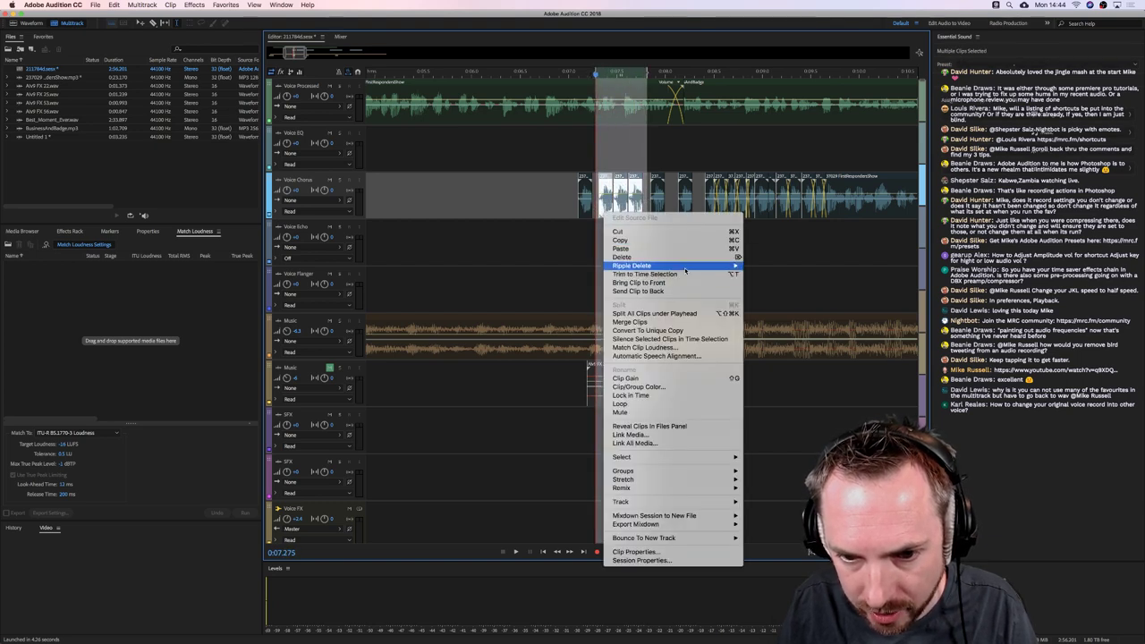
mouse_move(697, 266)
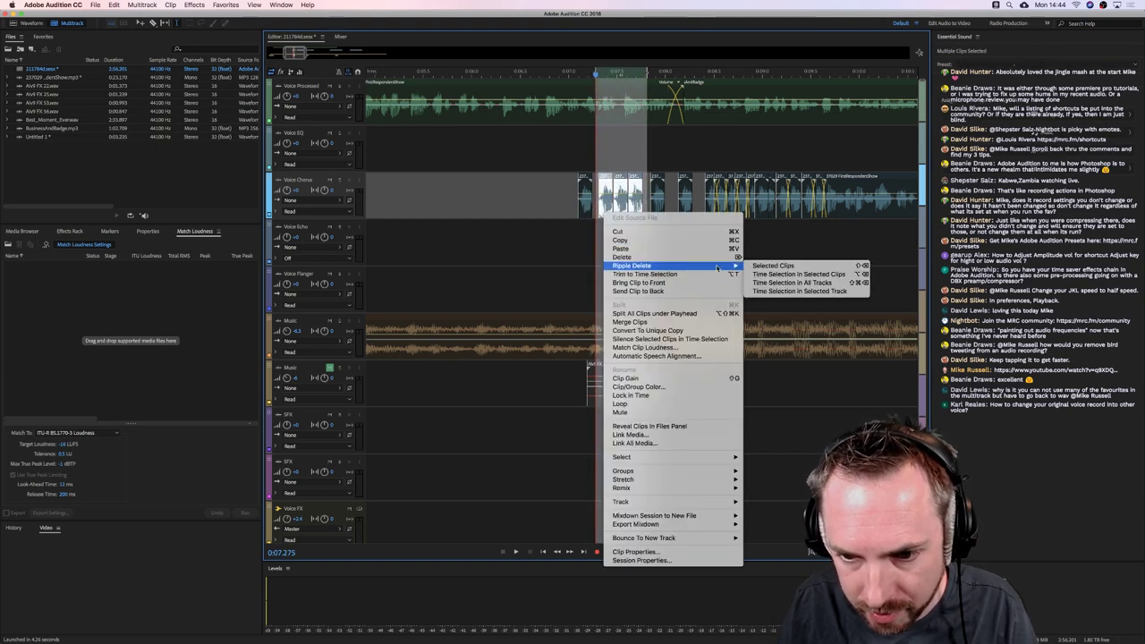
click(802, 274)
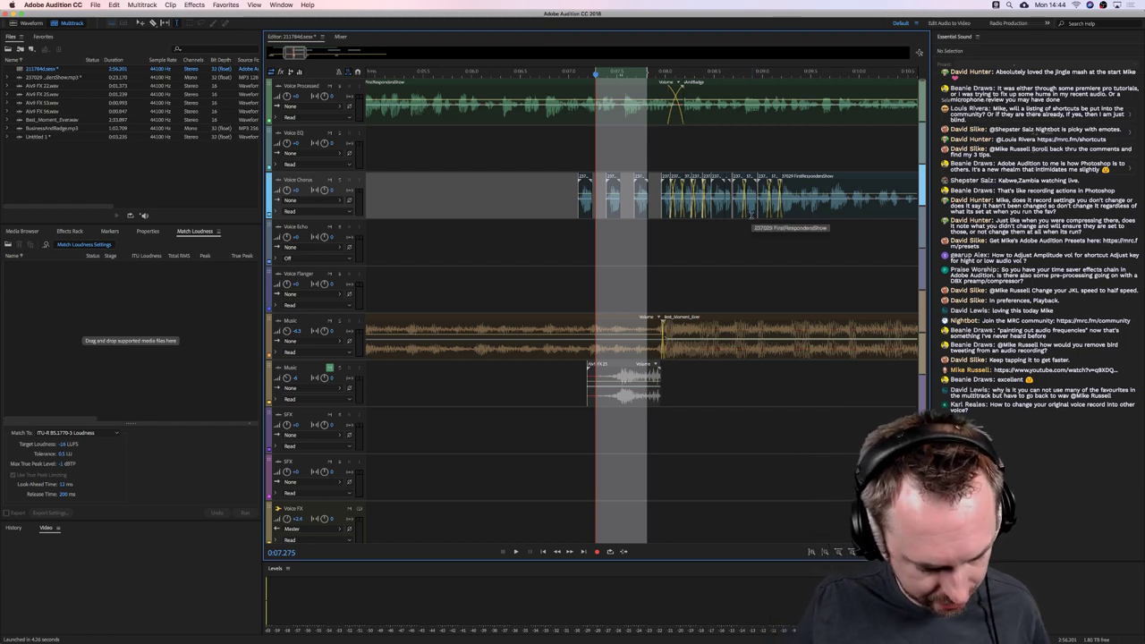
Split the long Voice Chorus clip at about 9.9 s and at further points up to about 10.6 s
click(839, 202)
key(space)
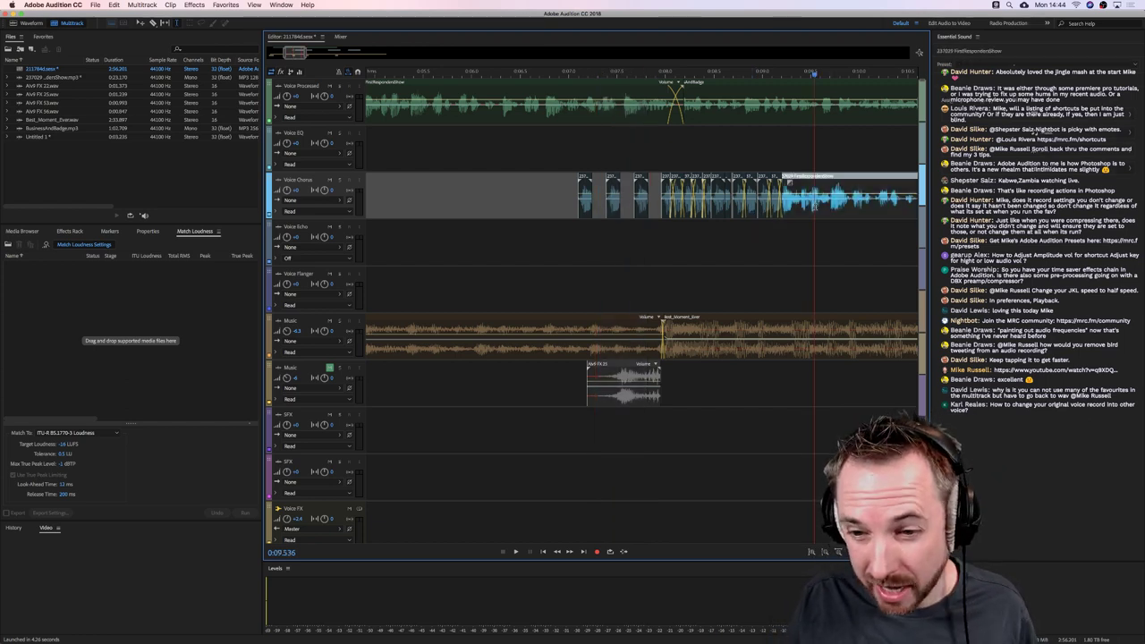
scroll(819, 205, right, 1)
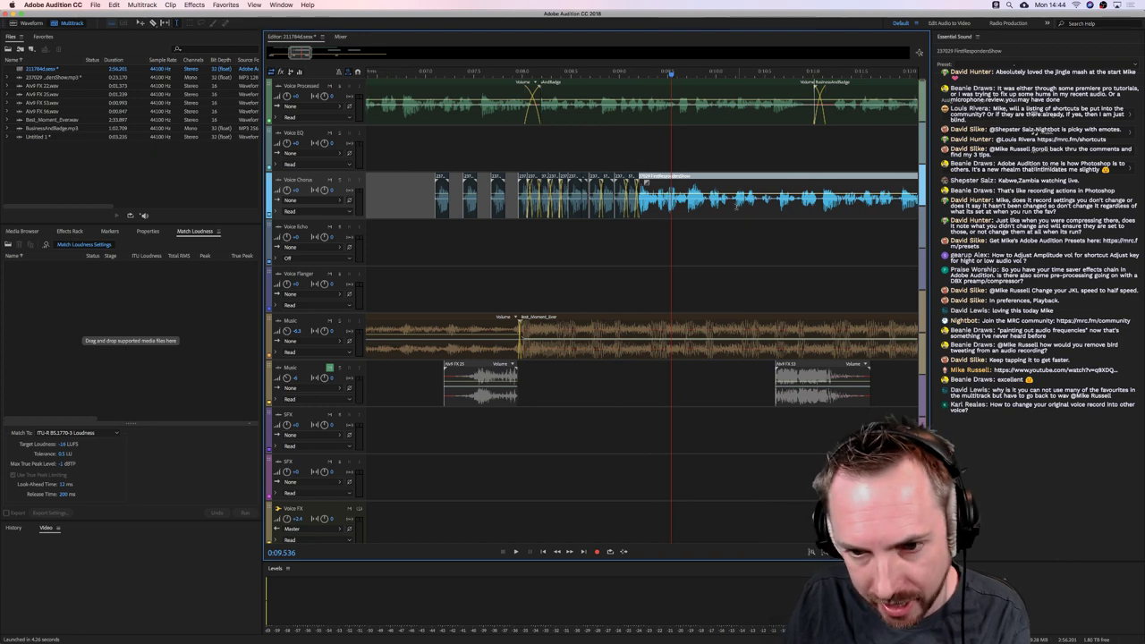
click(709, 205)
key(super+k)
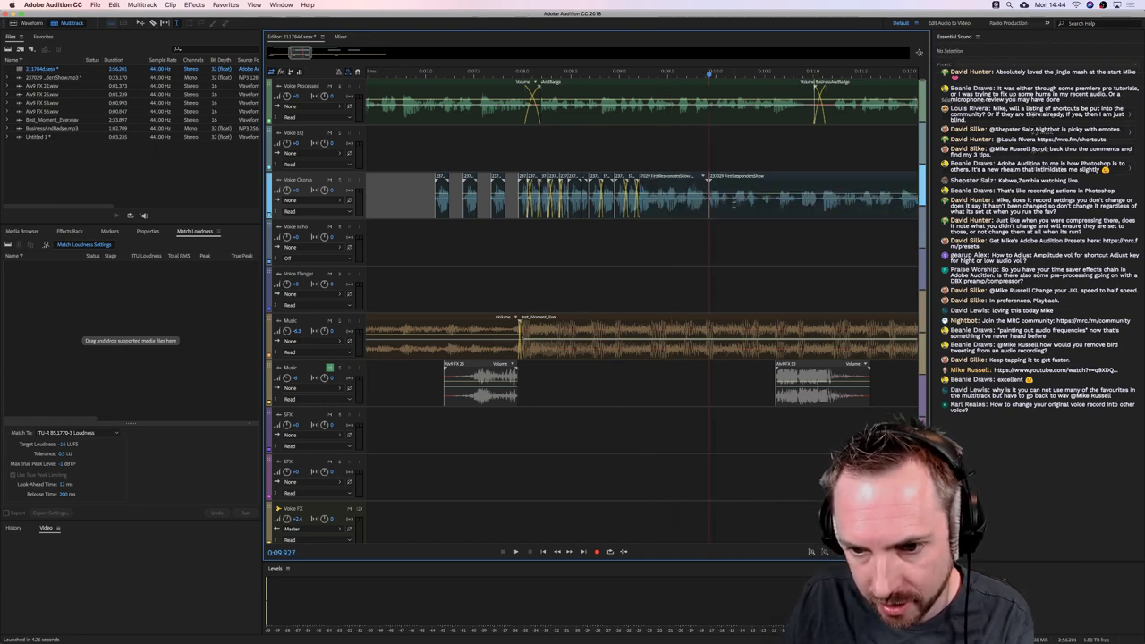
click(733, 204)
key(super+k)
click(758, 204)
key(super+k)
click(774, 205)
Move the two split pieces after 9.9 s from the Voice Chorus track to the Voice Echo track, nudging them between tracks
drag(757, 204, 724, 198)
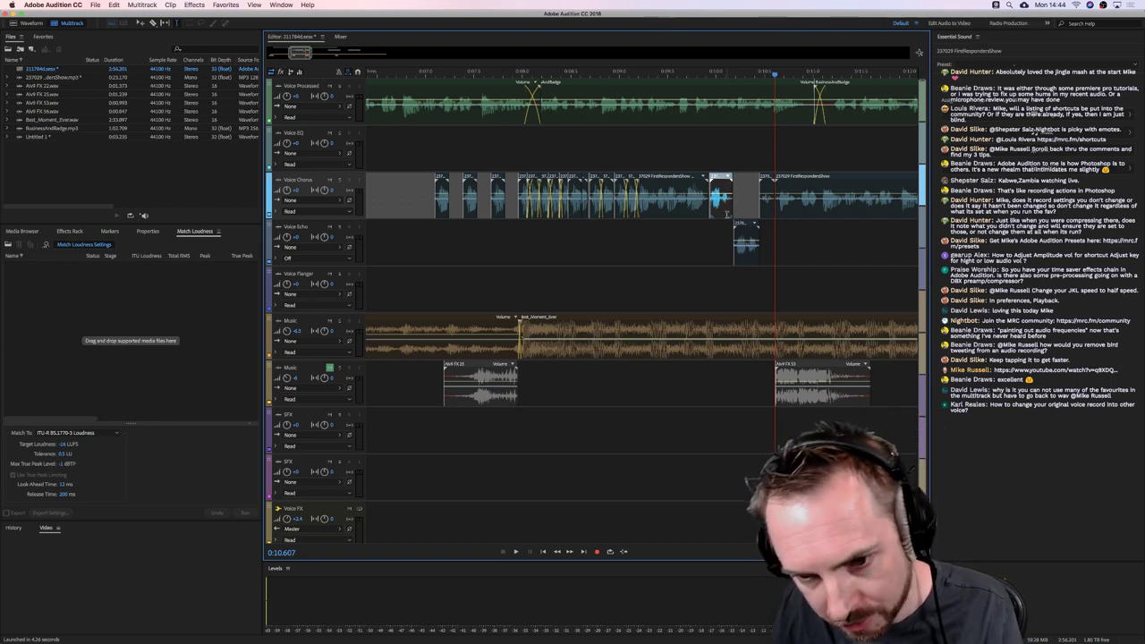
key(alt+Down)
key(alt+Down)
key(alt+Up)
key(alt+Up)
key(alt+Up)
key(alt+Down)
drag(660, 203, 722, 248)
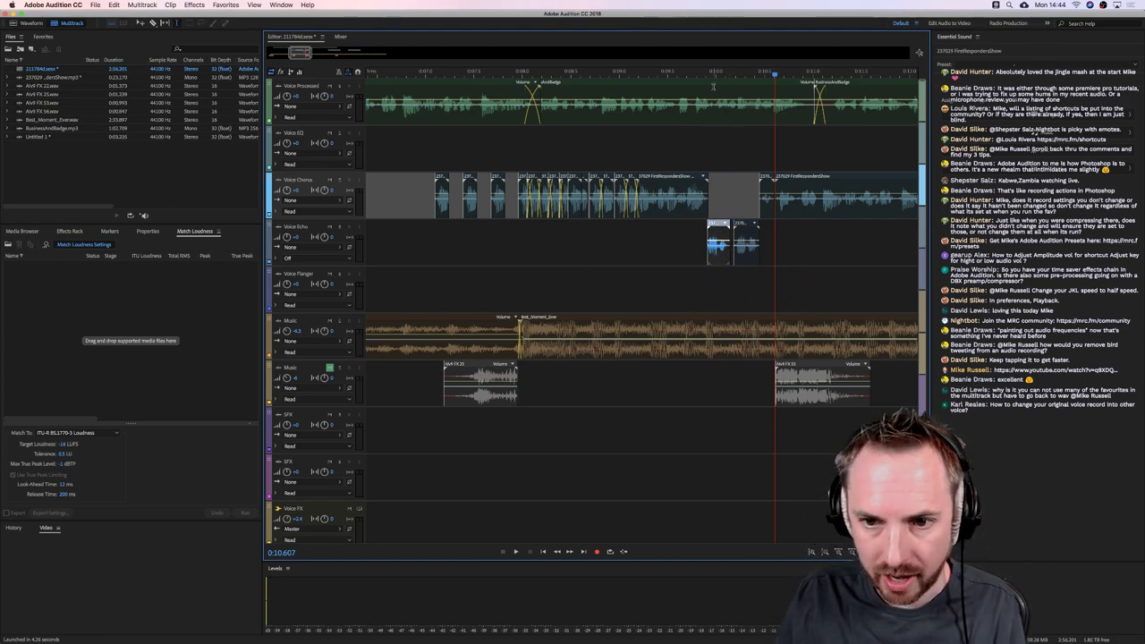
scroll(715, 87, up, 5)
scroll(751, 72, down, 6)
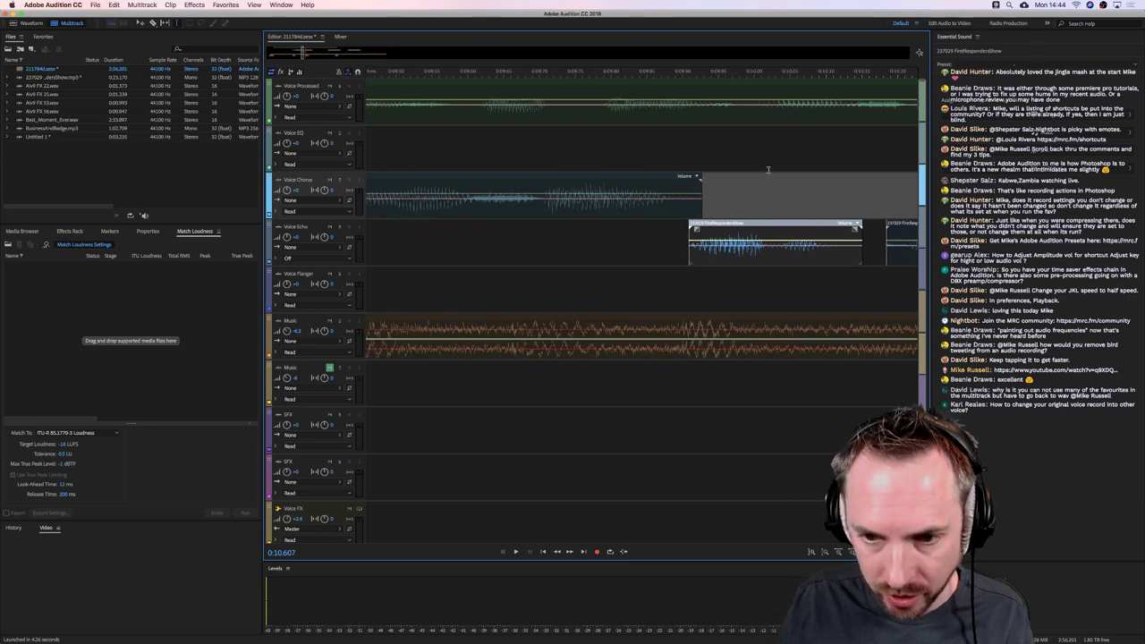
scroll(751, 69, down, 6)
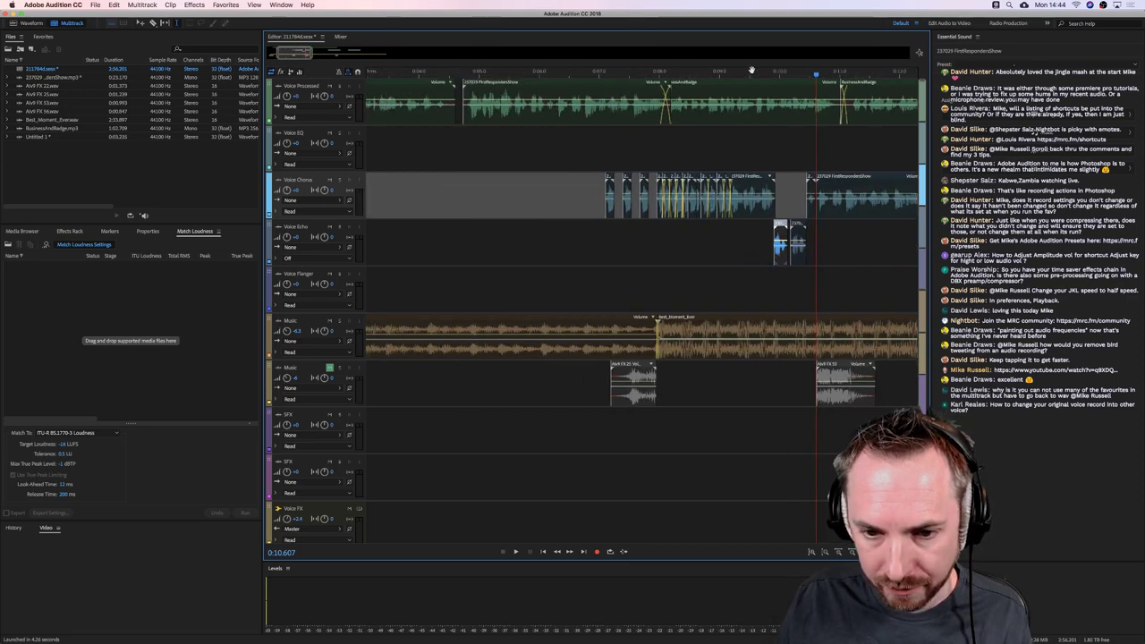
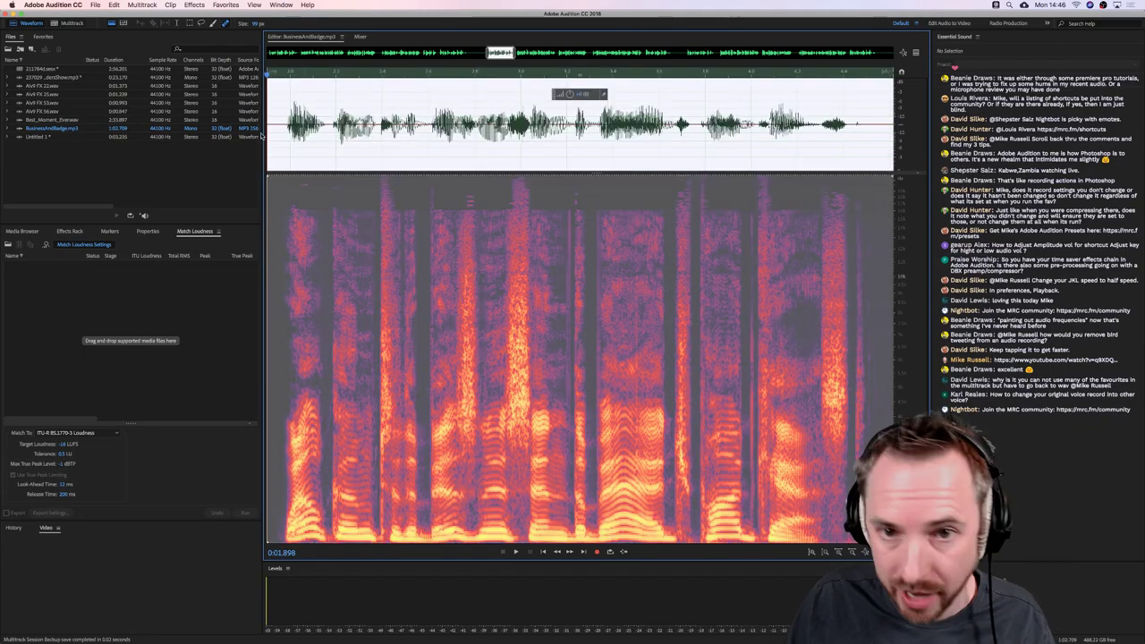
click(96, 6)
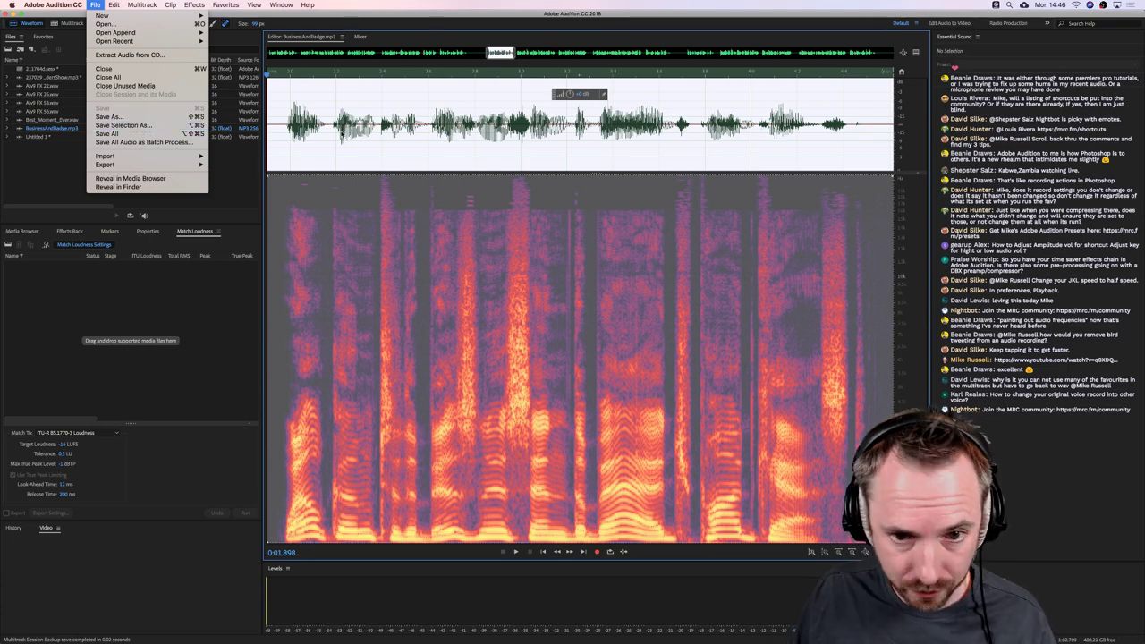
click(431, 142)
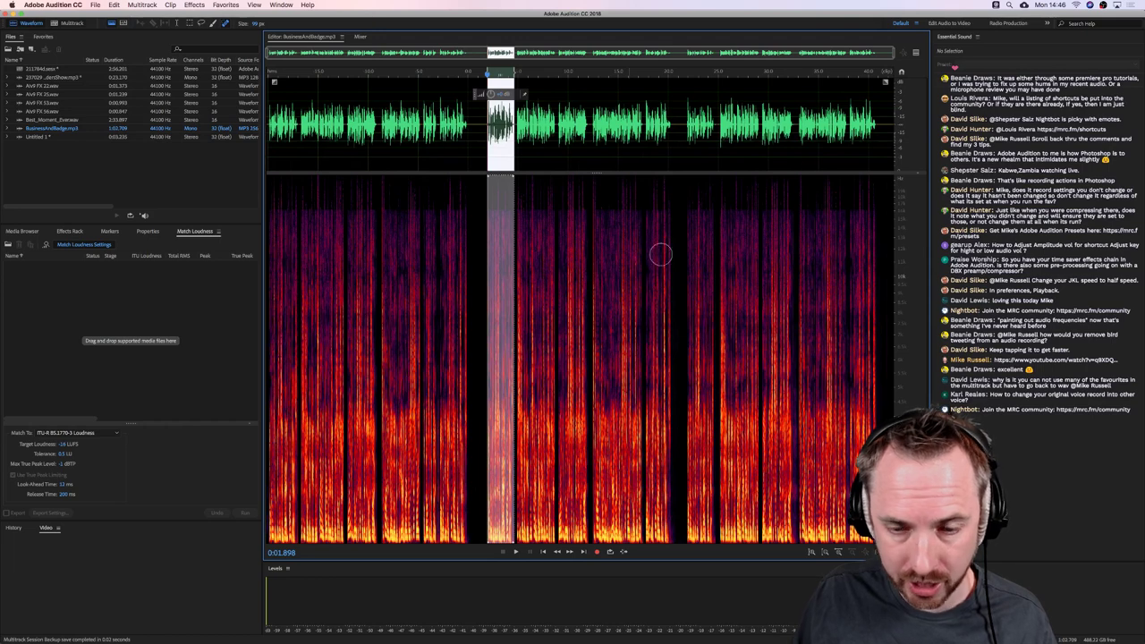
Clear the selection in the BusinessAndBadge.mp3 waveform and run through the recording from its opening phrases toward the end
click(287, 134)
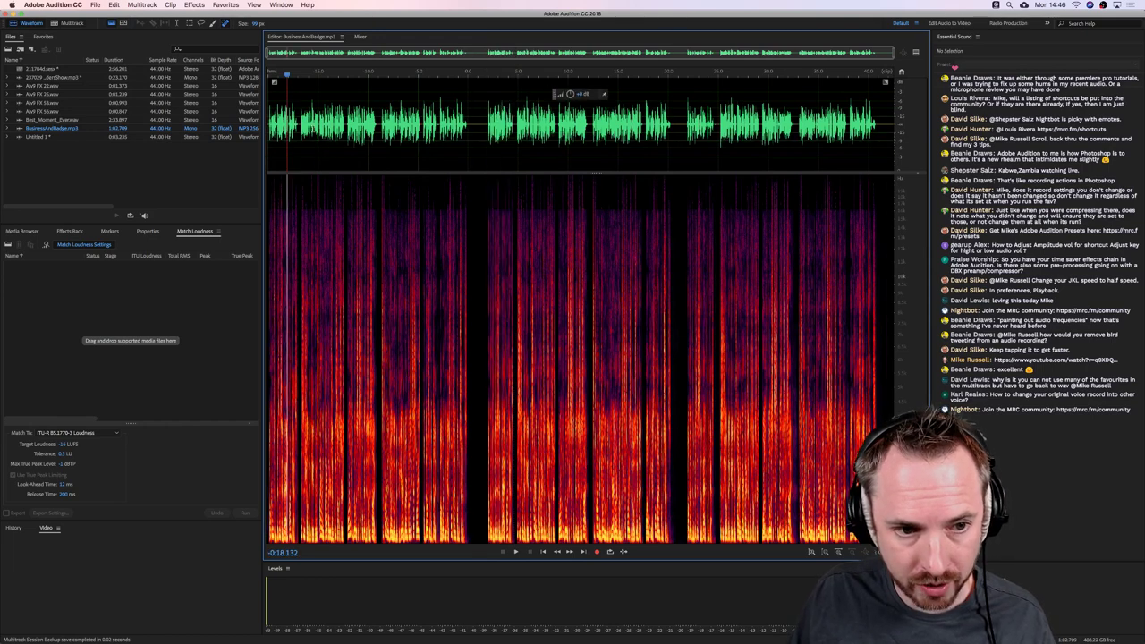
click(313, 134)
drag(313, 74, 555, 74)
key(l)
key(l)
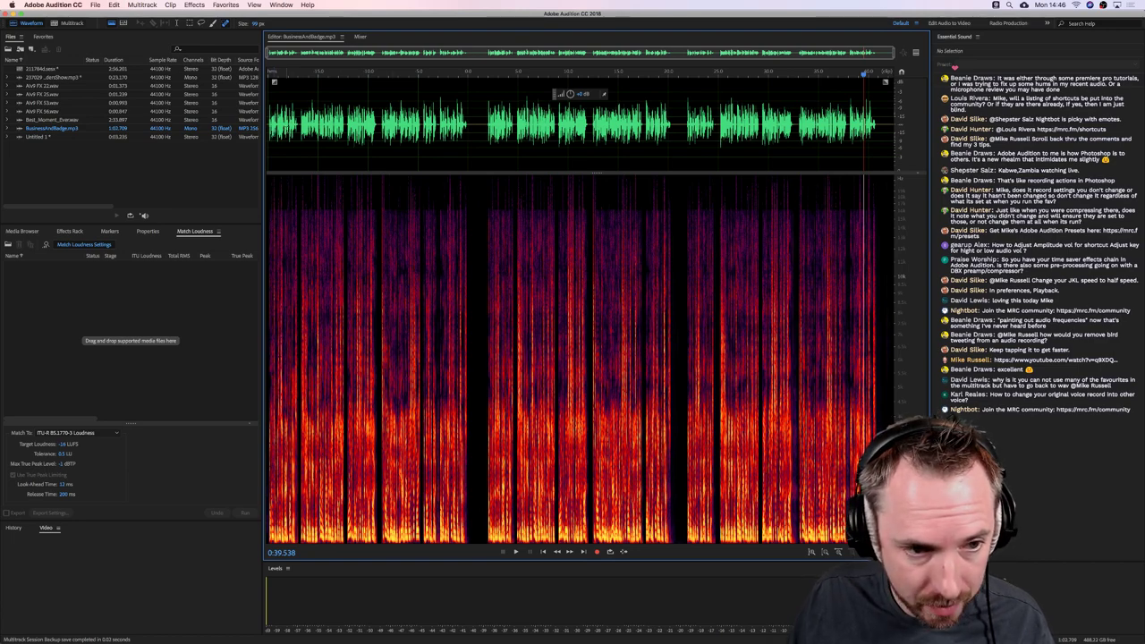
Select the first spoken phrase at the start of the BusinessAndBadge.mp3 waveform
drag(299, 131, 254, 130)
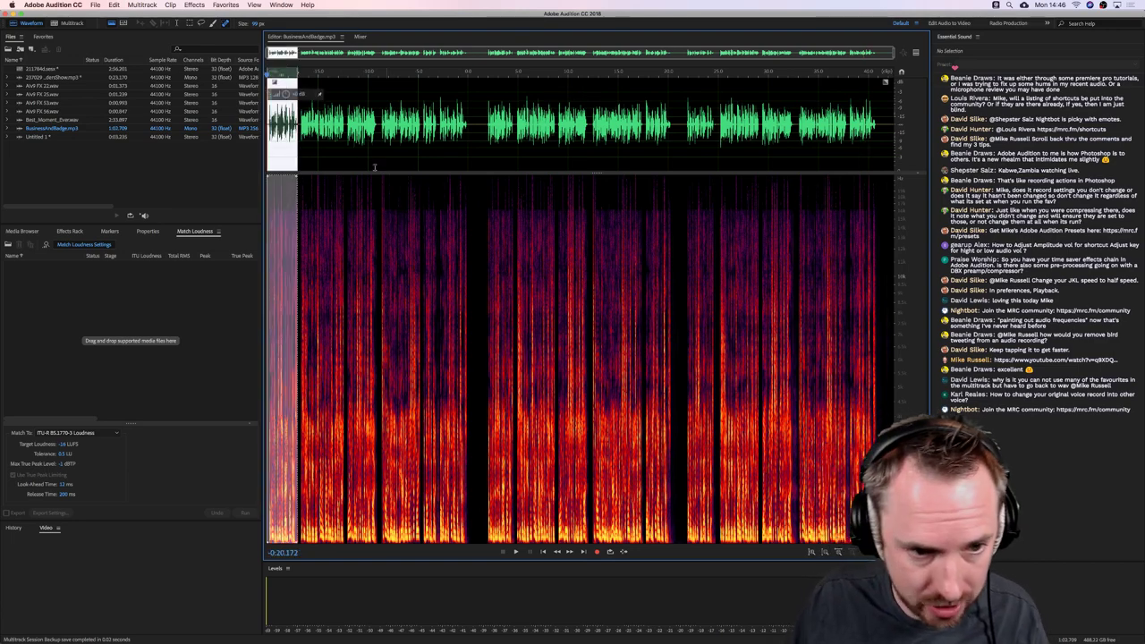
click(346, 139)
drag(268, 129, 298, 127)
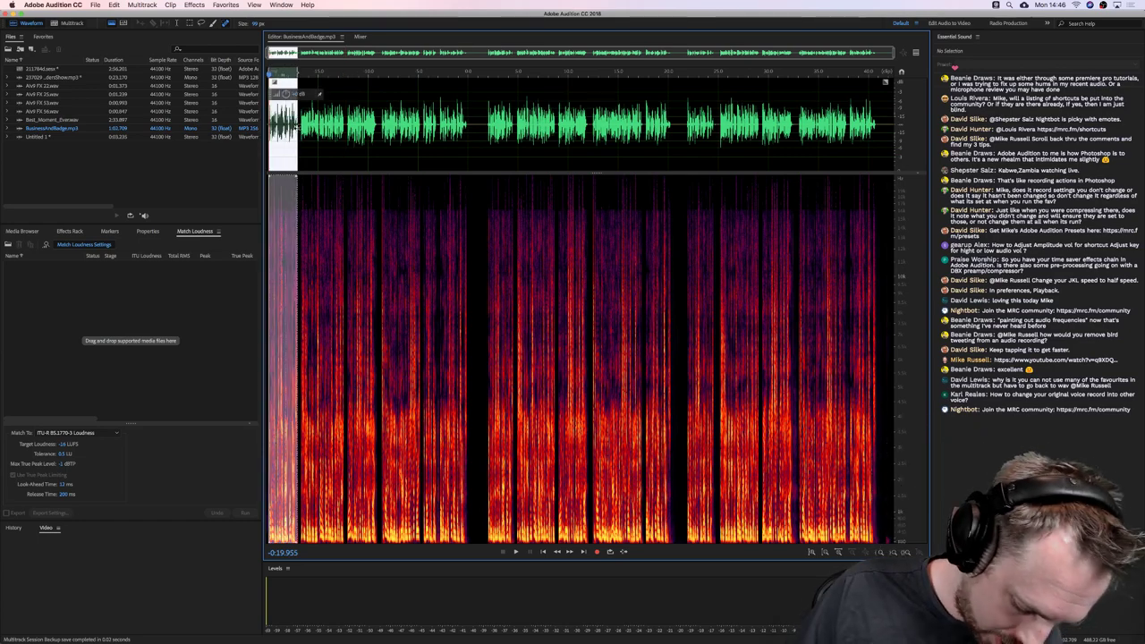
Set up Save Selection As for the first phrase with the name v01 and MP3 Audio format, and cancel it
key(super+alt+s)
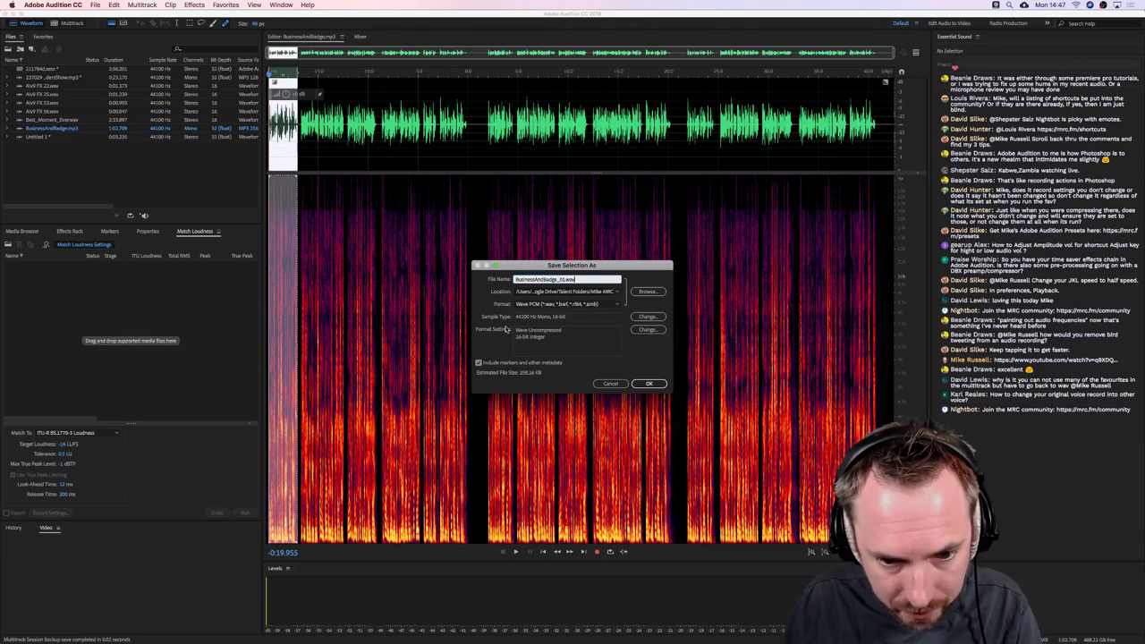
key(super+a)
text(v01)
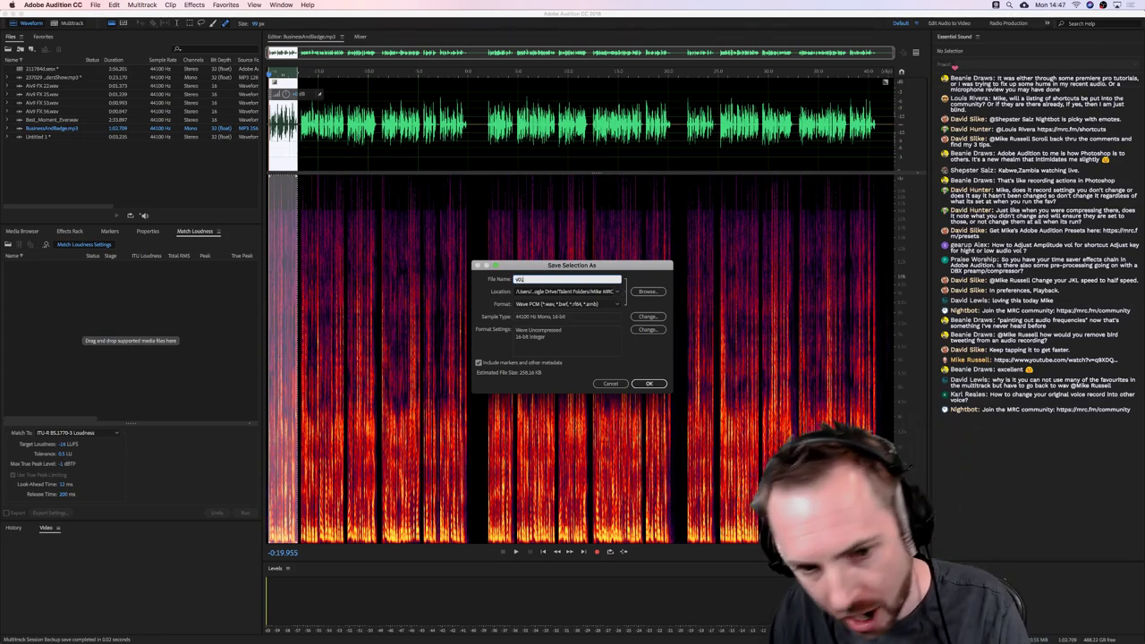
click(576, 305)
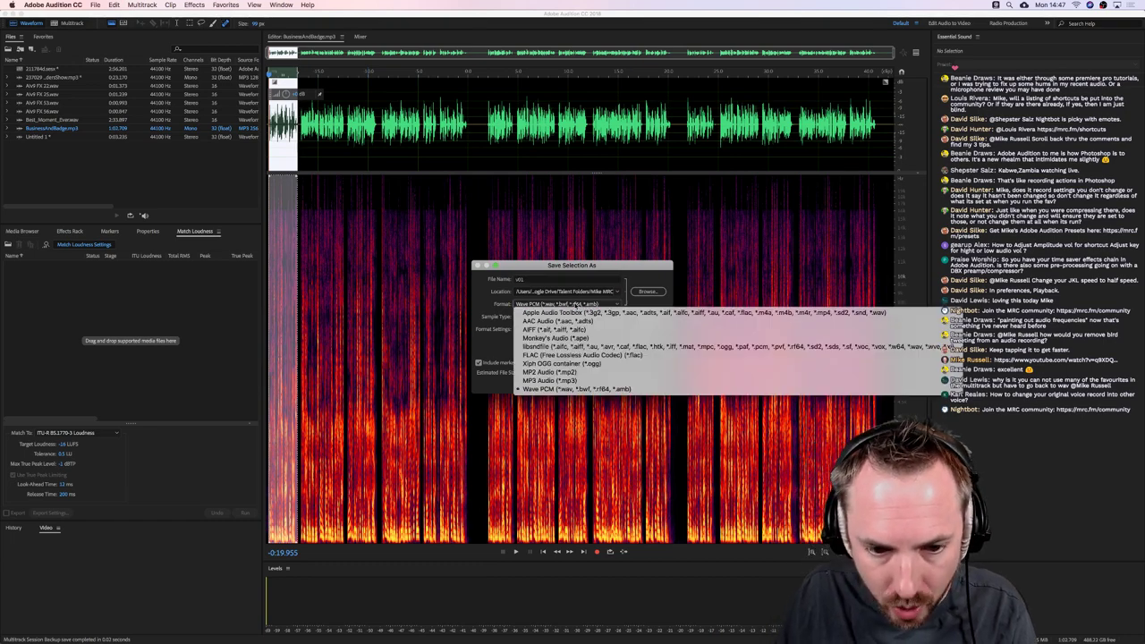
click(575, 382)
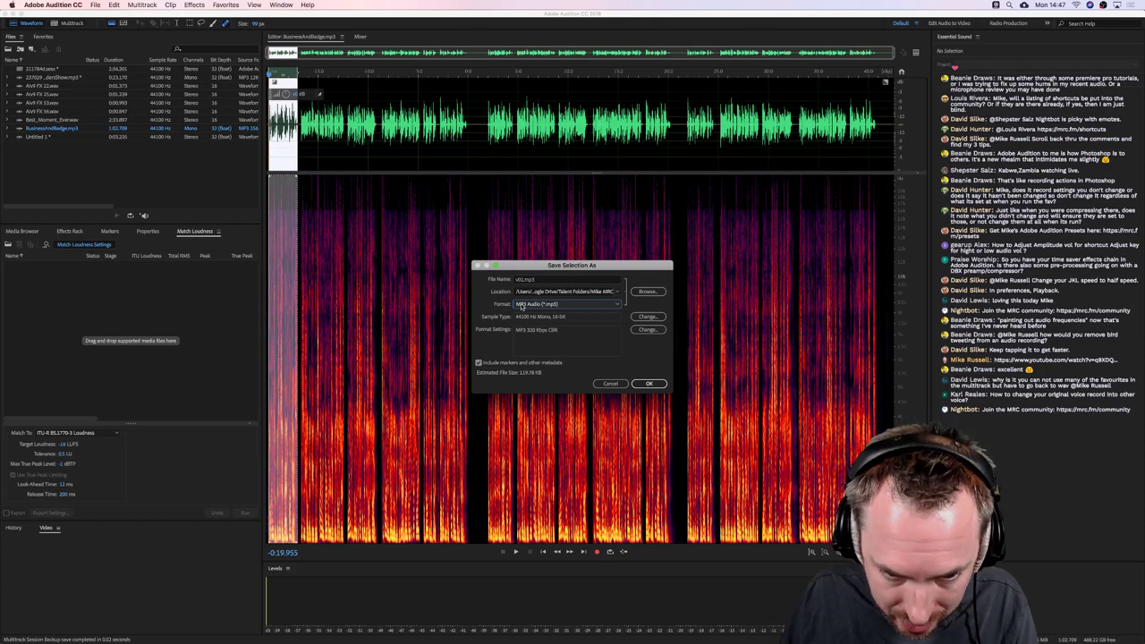
click(611, 383)
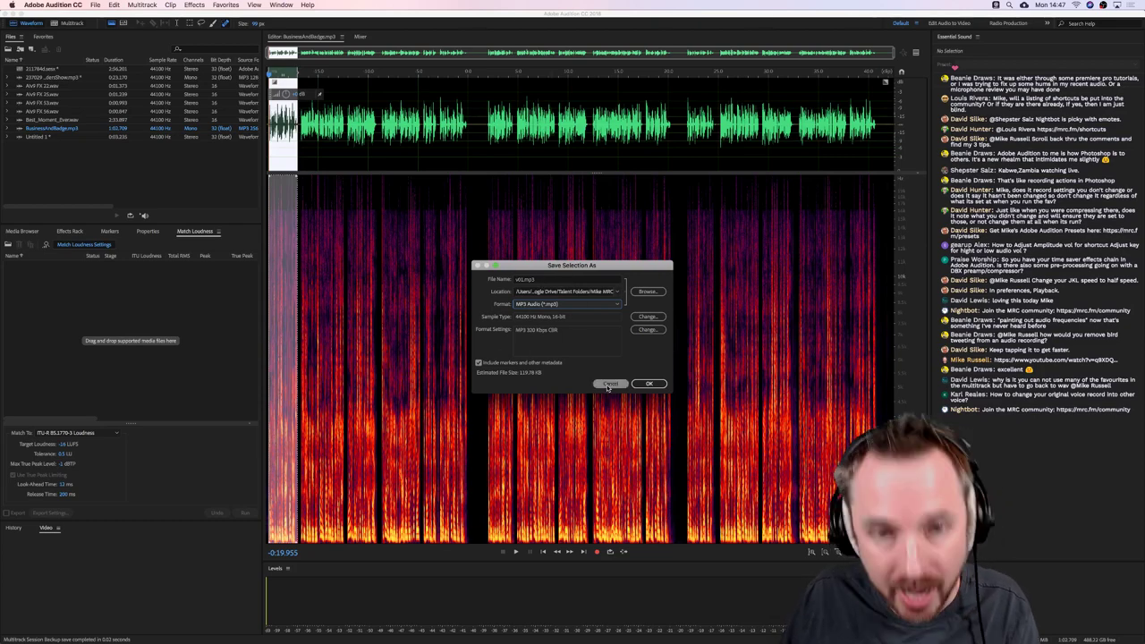
click(609, 385)
Select the second phrase, set up Save Selection As with the name v02, and cancel it
drag(299, 126, 346, 126)
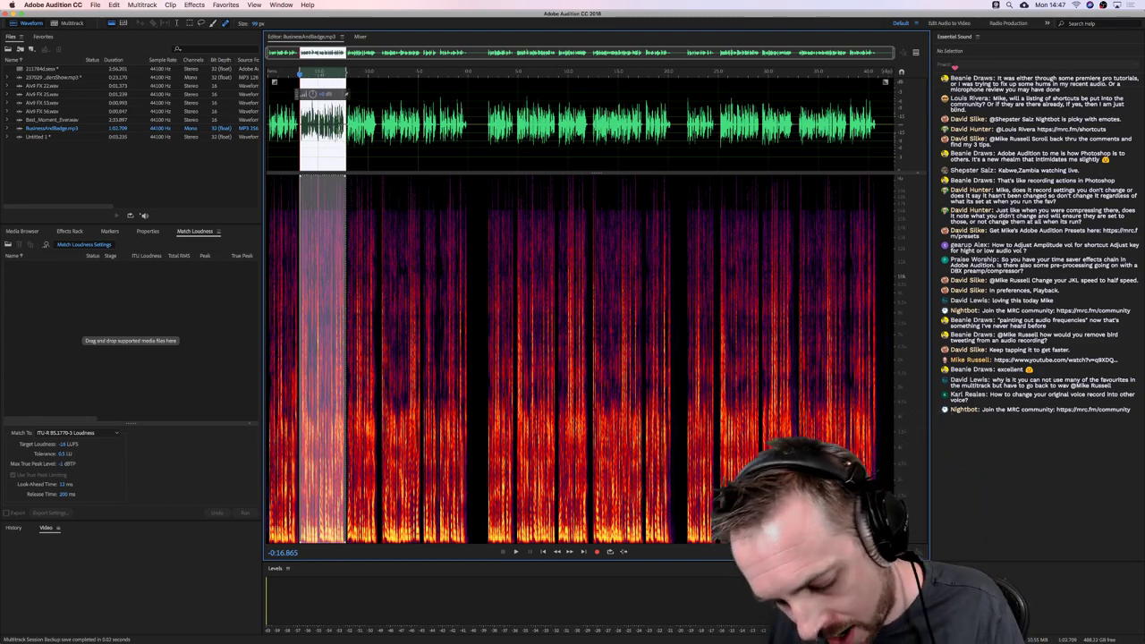
key(super+alt+s)
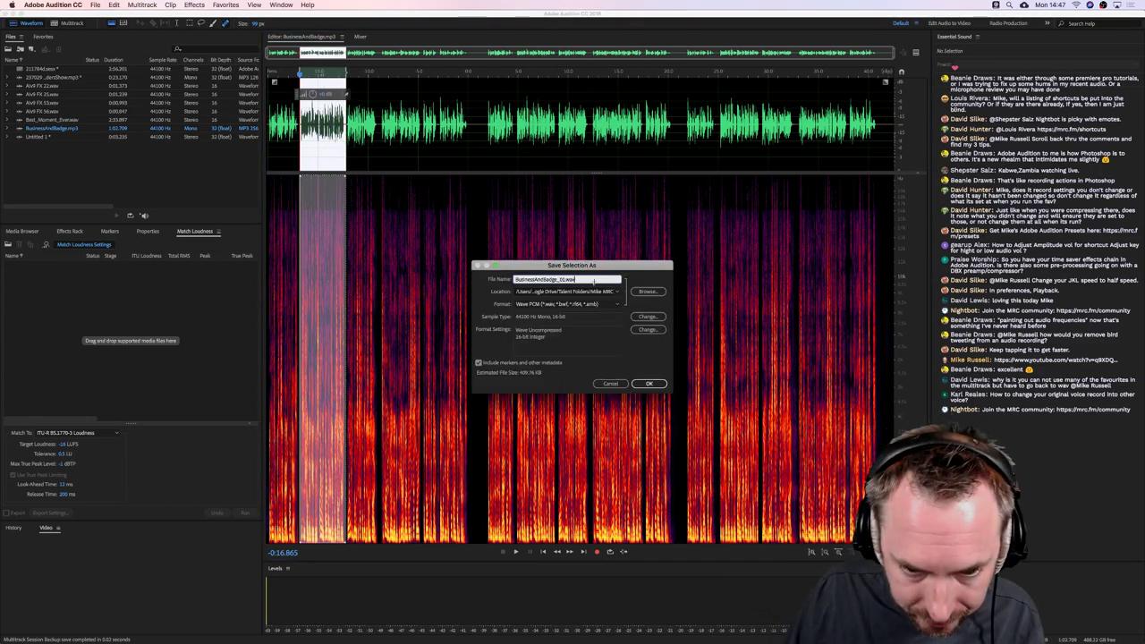
drag(593, 282, 513, 279)
text(v01)
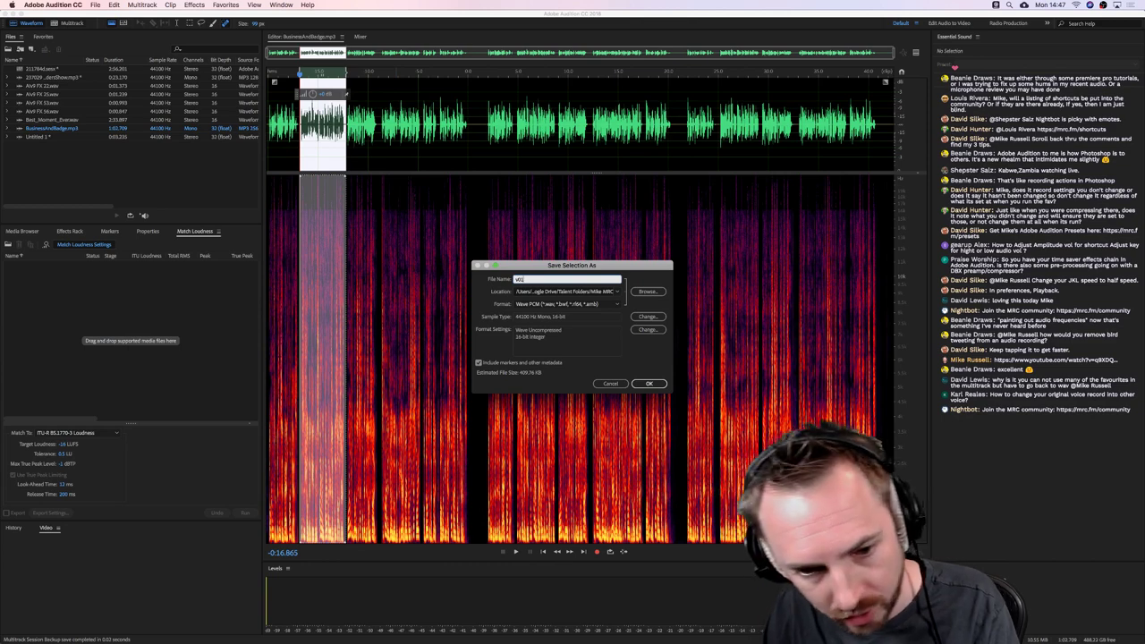
key(BackSpace)
text(2)
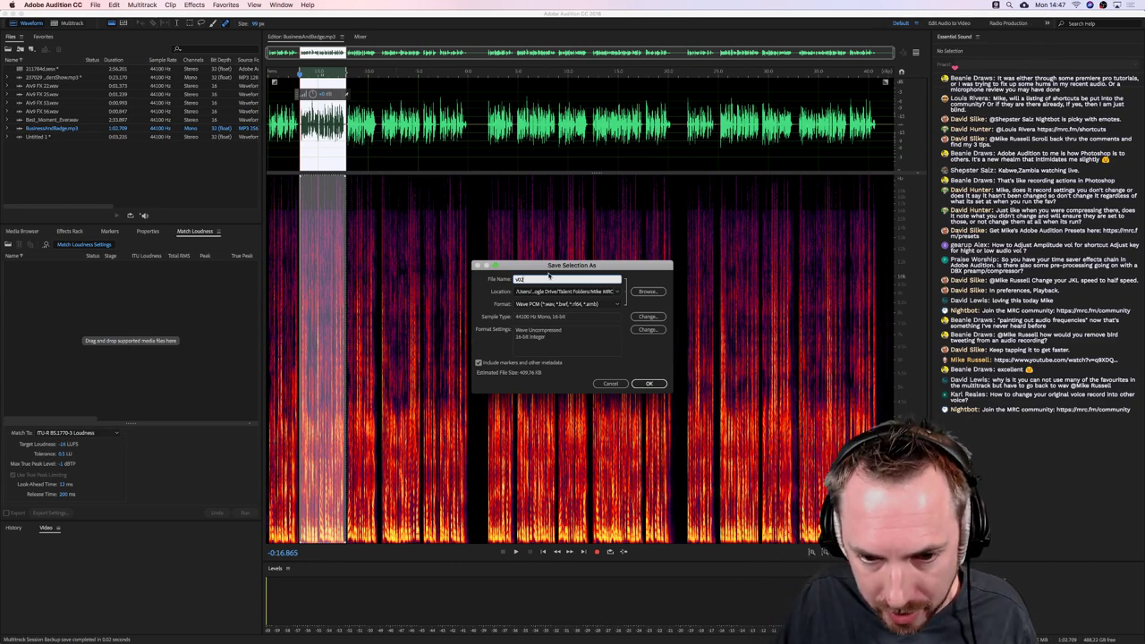
click(610, 382)
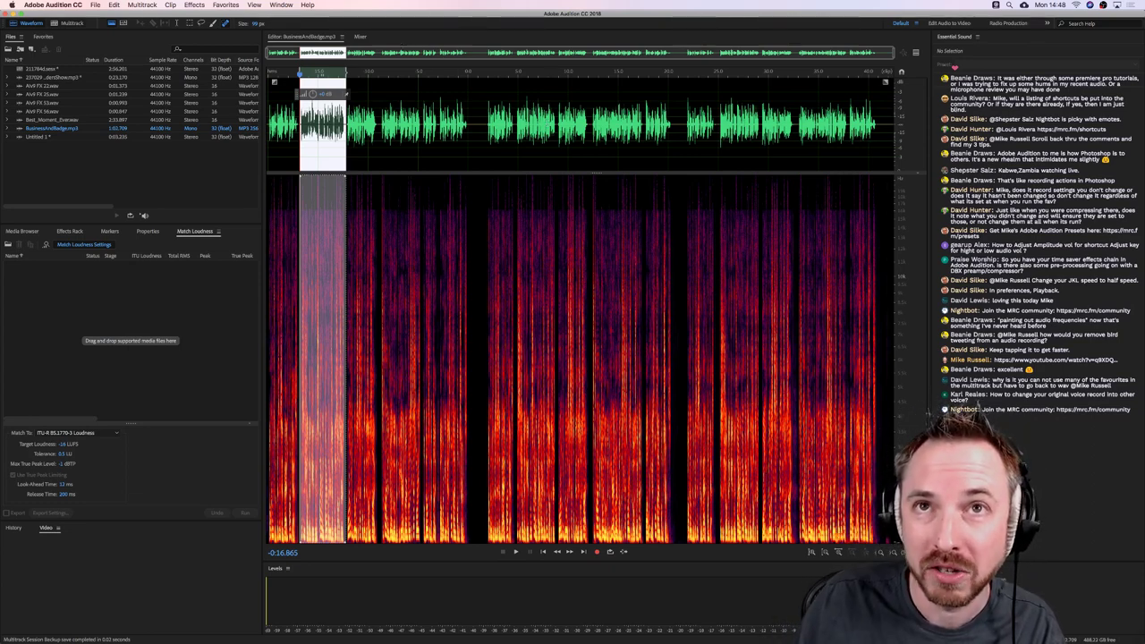
Return to the multitrack session and mute the Voice Processed, Voice EQ and Voice Chorus tracks
key(super+Tab)
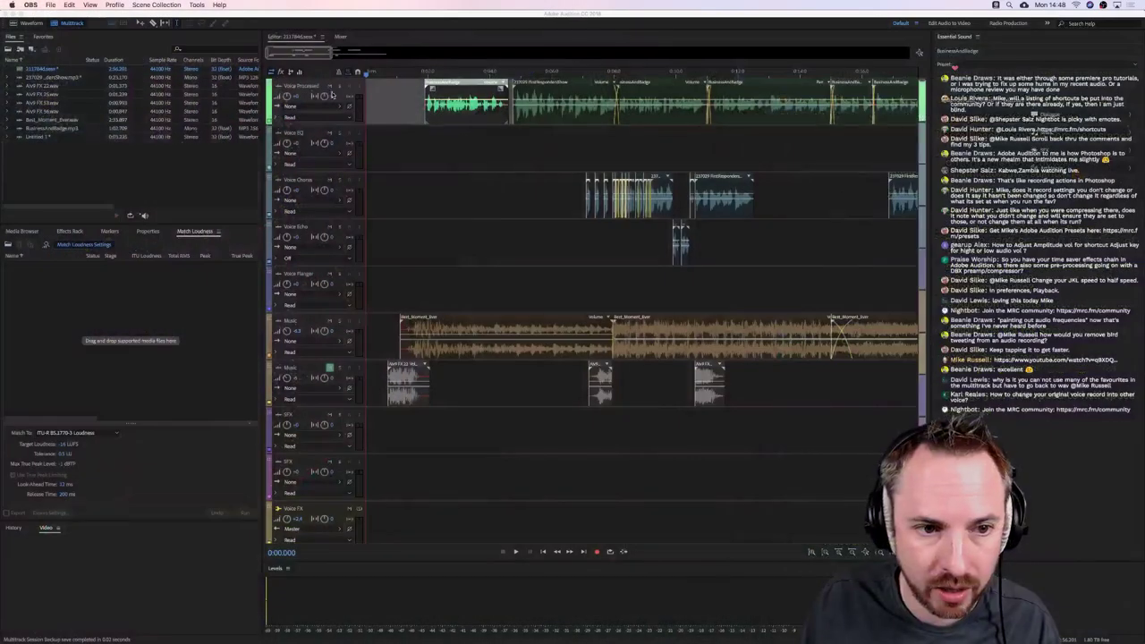
click(329, 87)
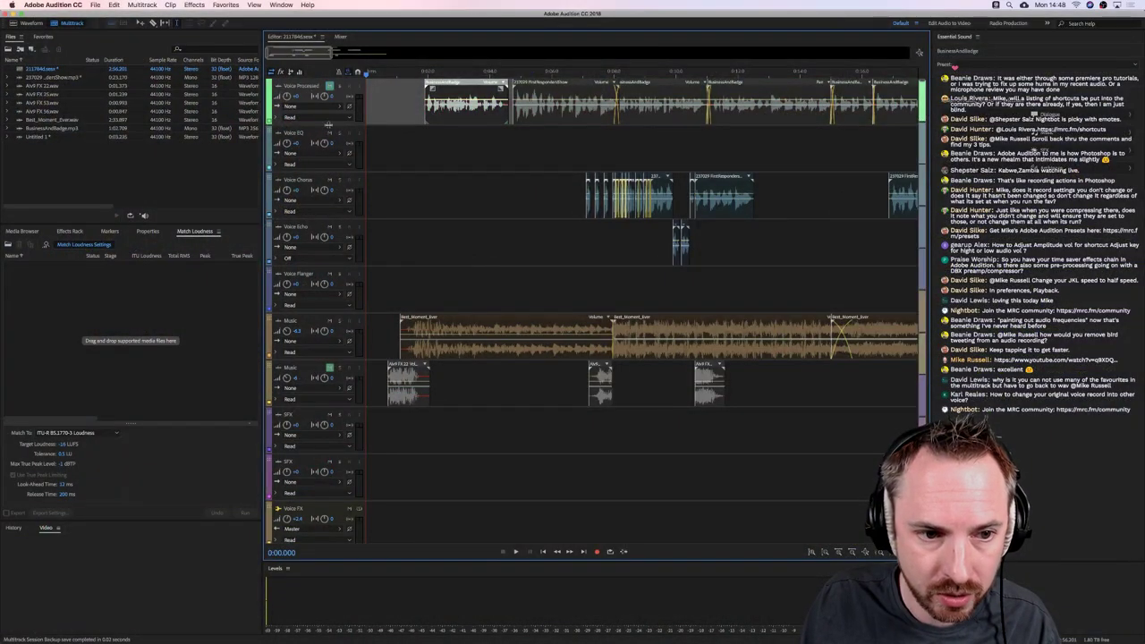
click(329, 134)
click(333, 185)
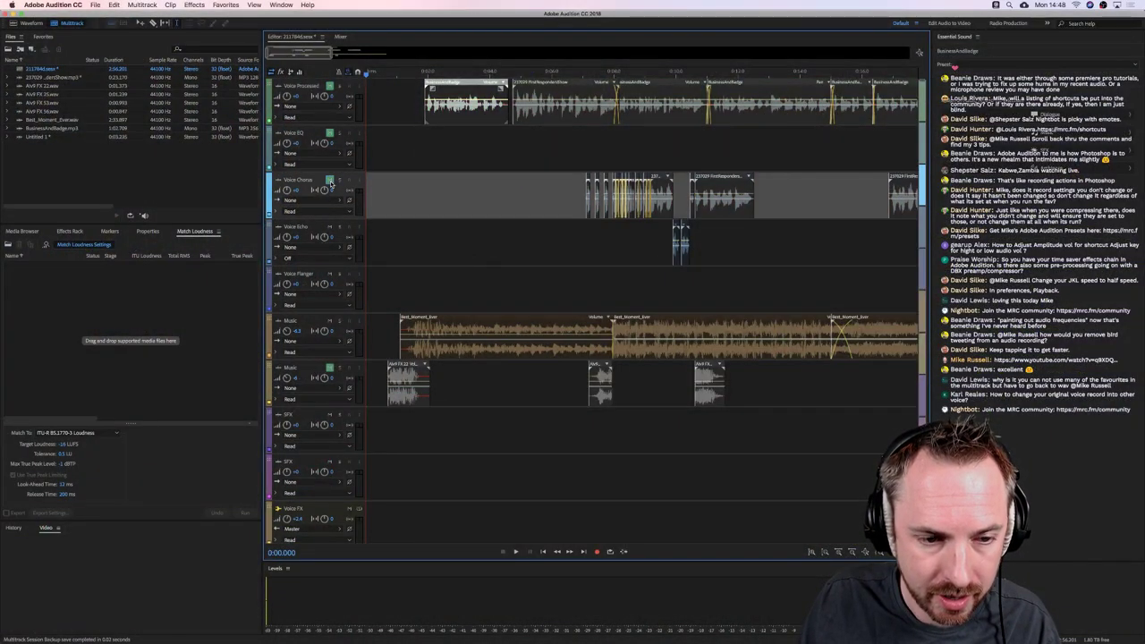
Unmute the Voice EQ, Voice Chorus and Voice Processed tracks and the lower Music track
click(331, 138)
click(327, 184)
click(333, 86)
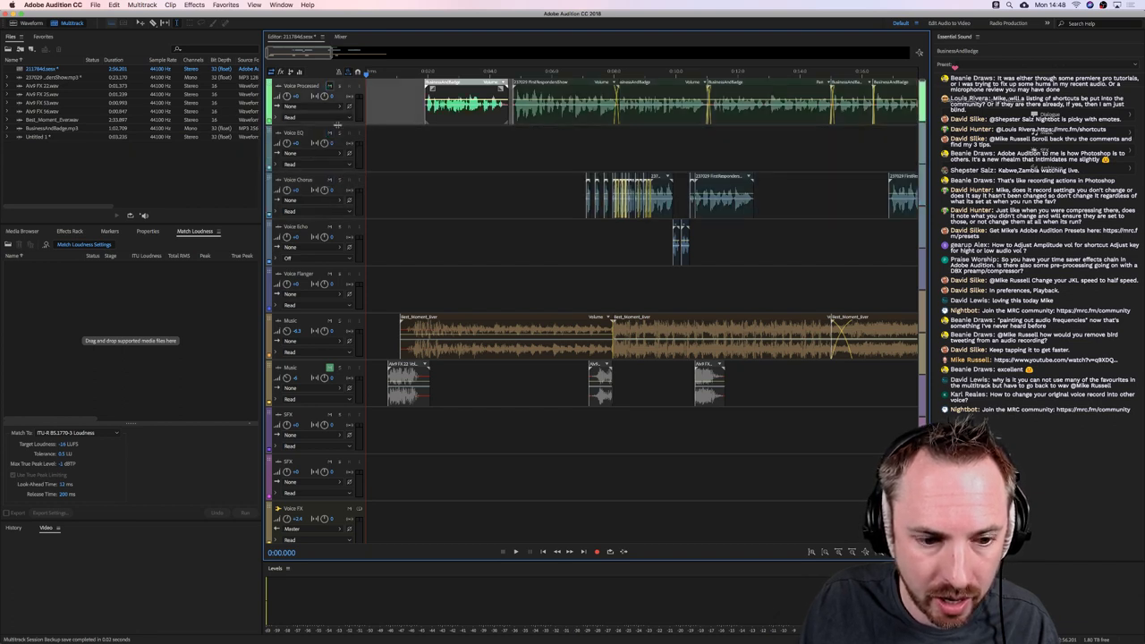
click(330, 373)
click(388, 224)
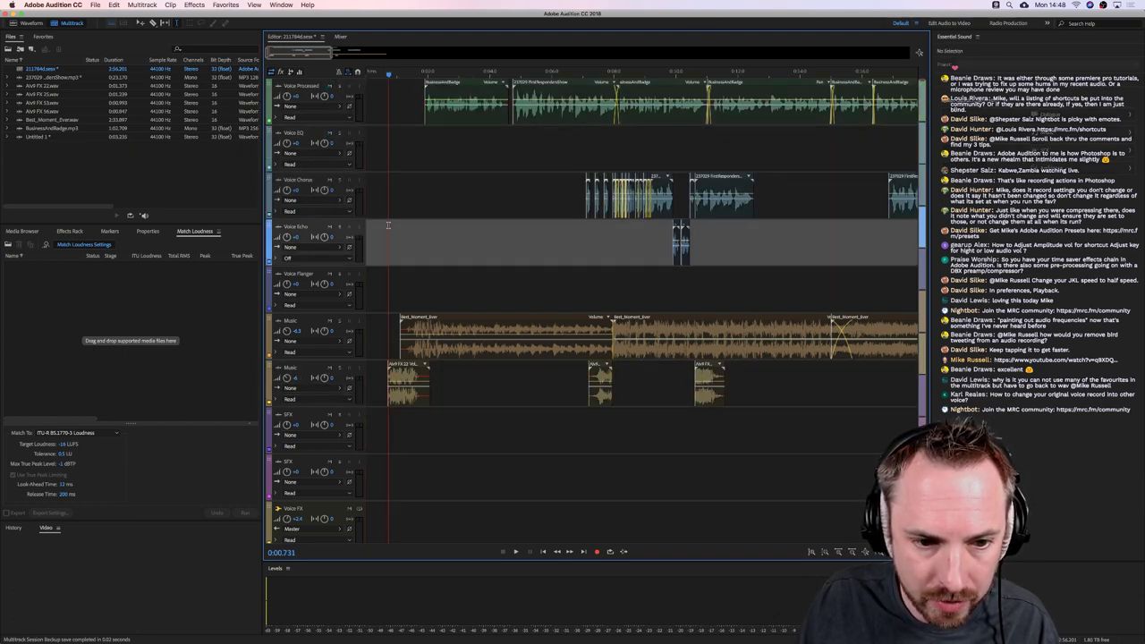
click(376, 178)
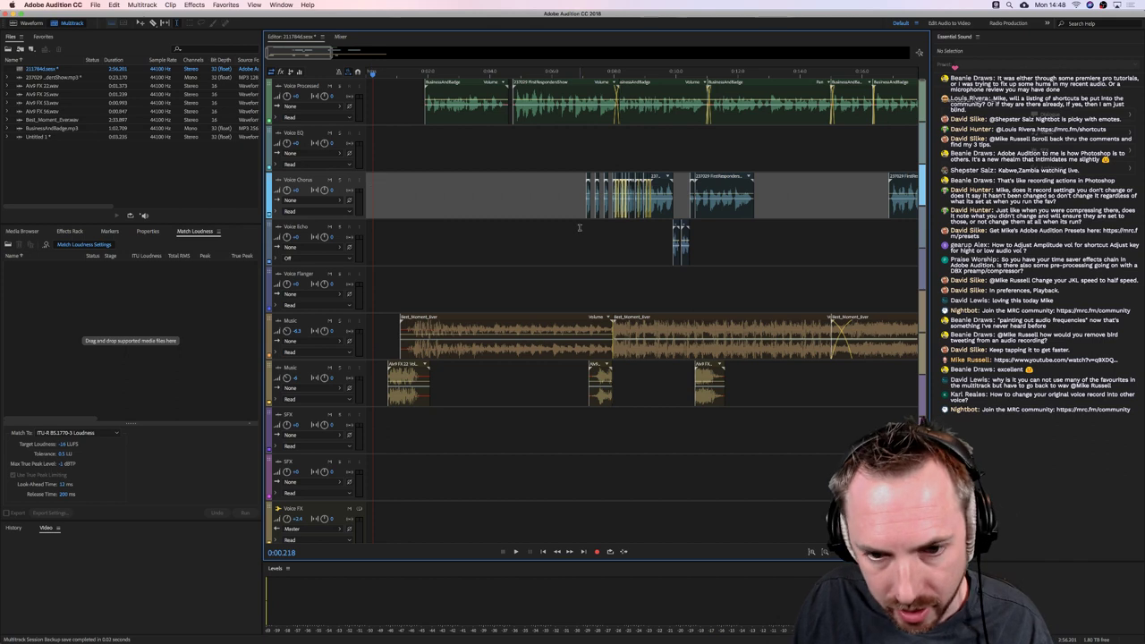
Mute only the first BusinessAndBadge clip on the Voice Processed track and deselect it
right_click(482, 116)
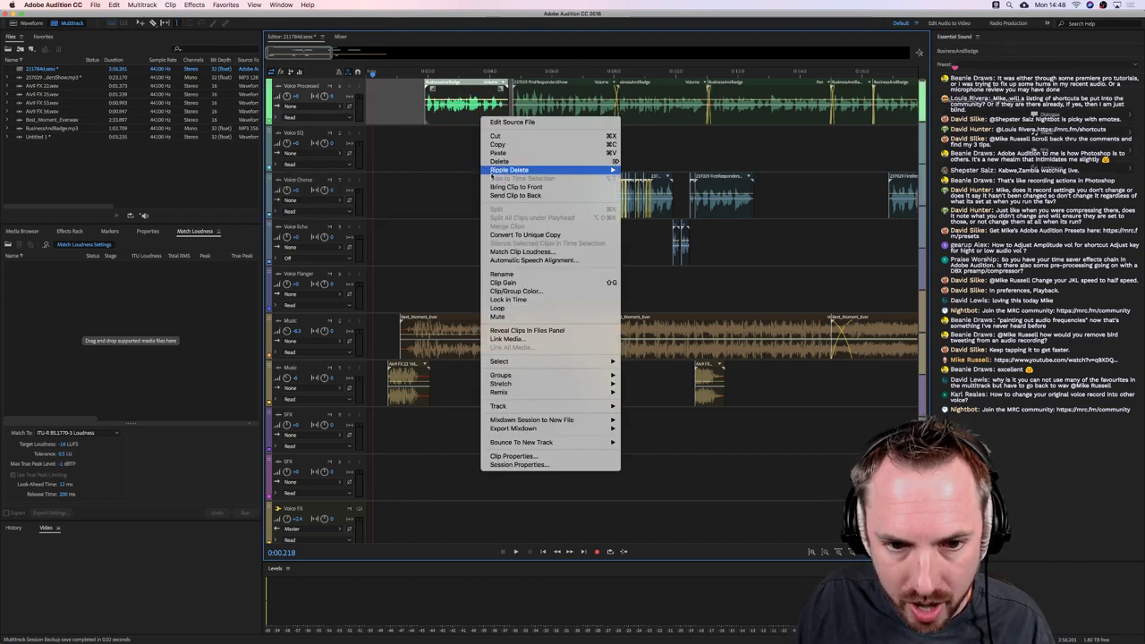
click(497, 316)
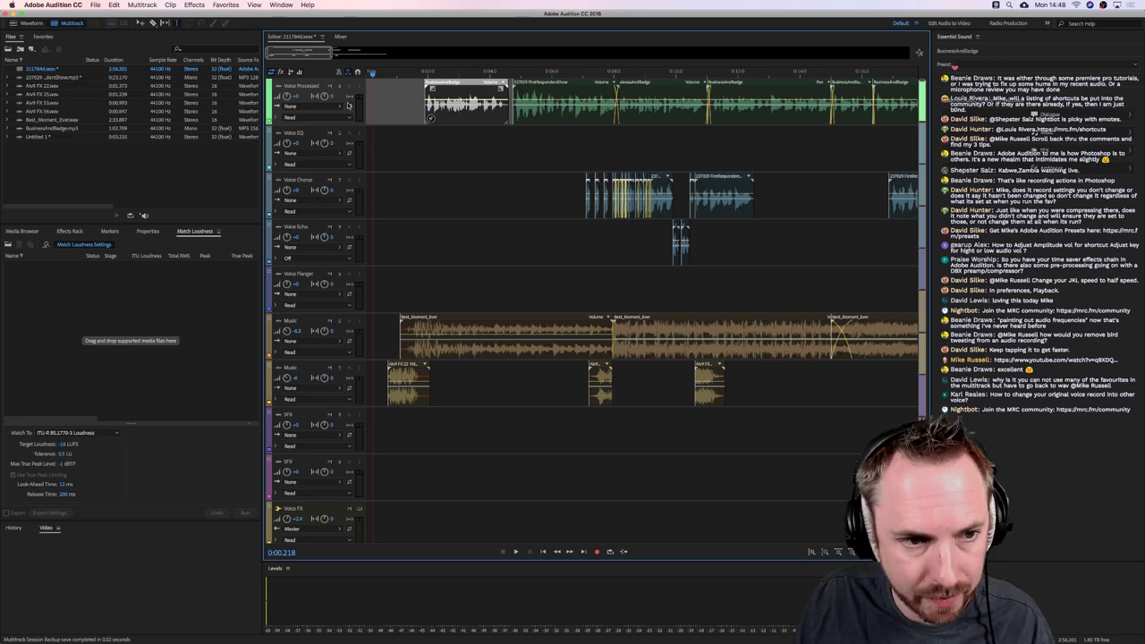
click(376, 99)
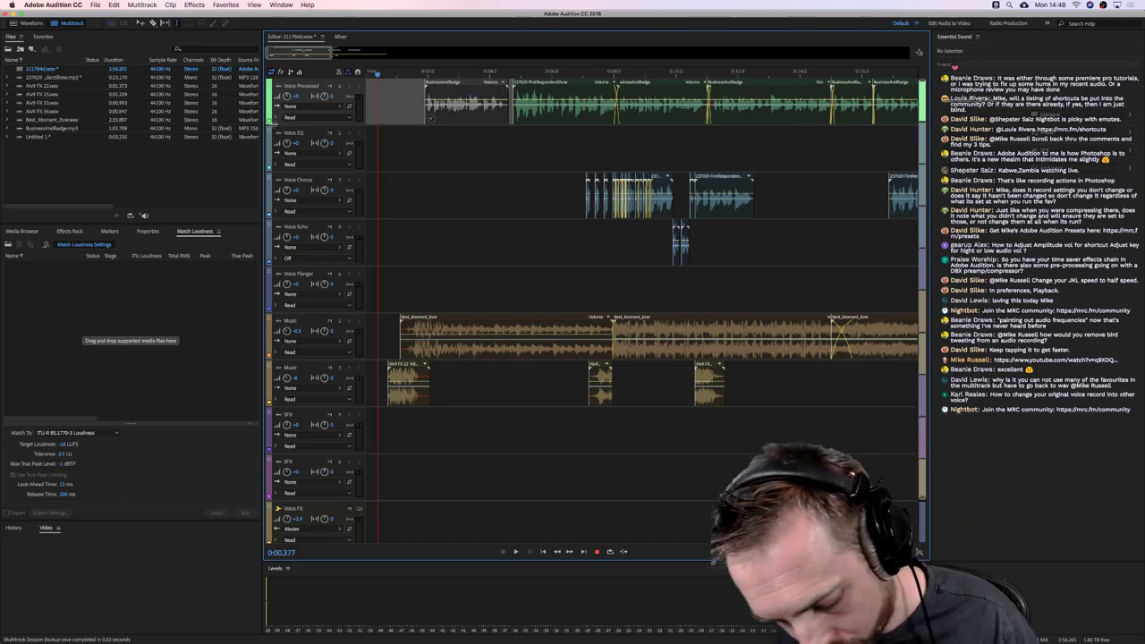
Open the Keyboard Shortcuts editor and search its commands for "mute"
key(alt+k)
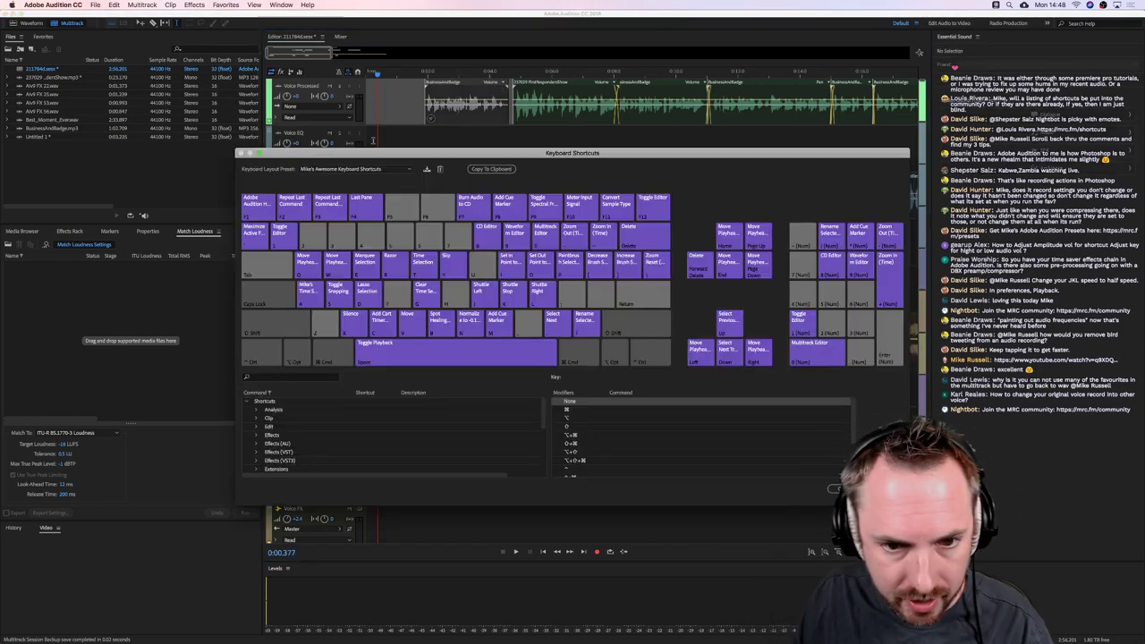
click(231, 379)
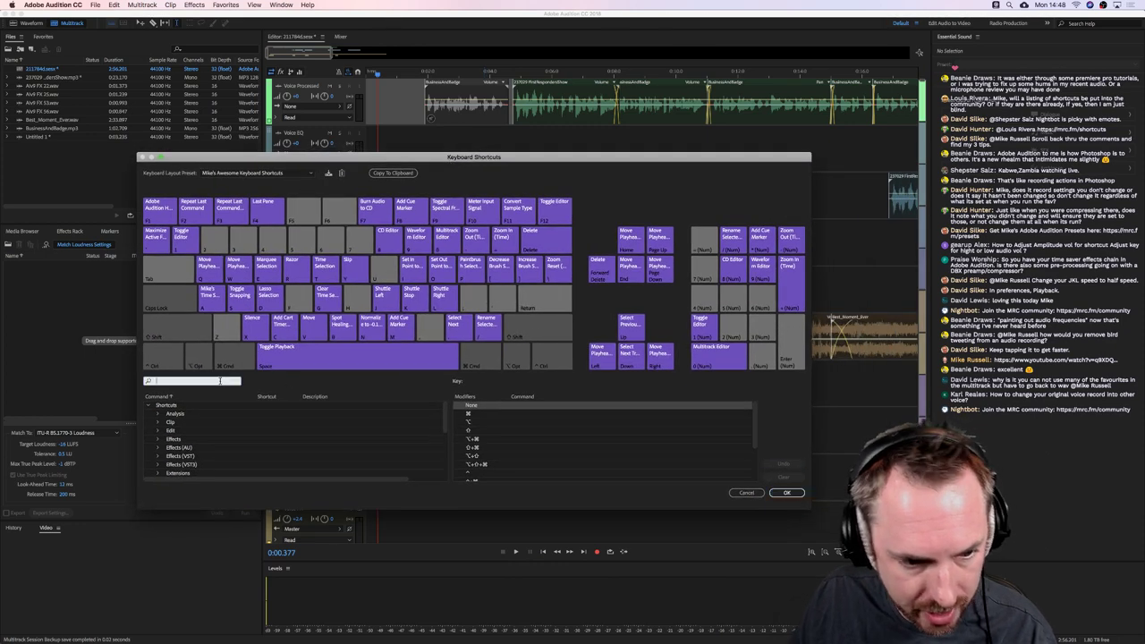
text(mute)
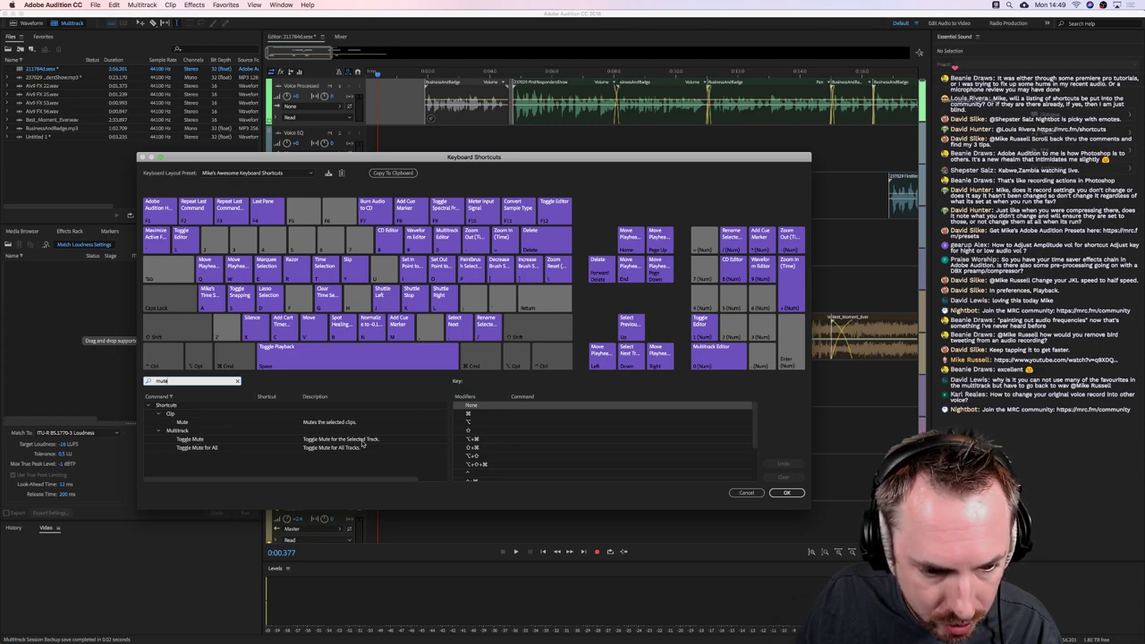
Check the free modifier combinations and assign the comma key to the clip Mute command
click(177, 440)
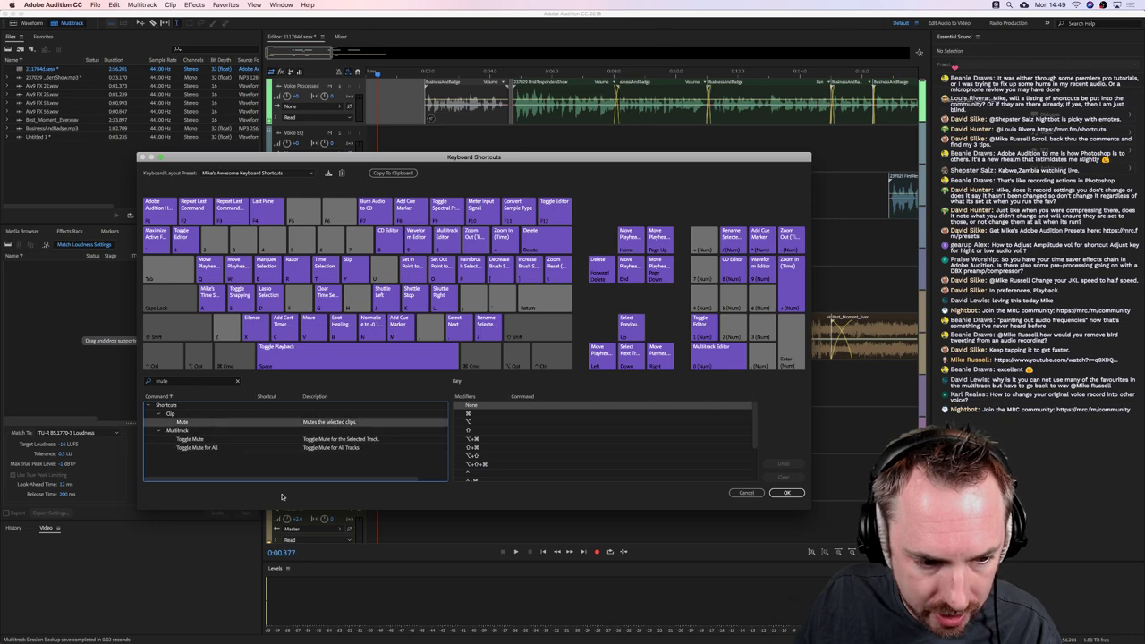
click(267, 423)
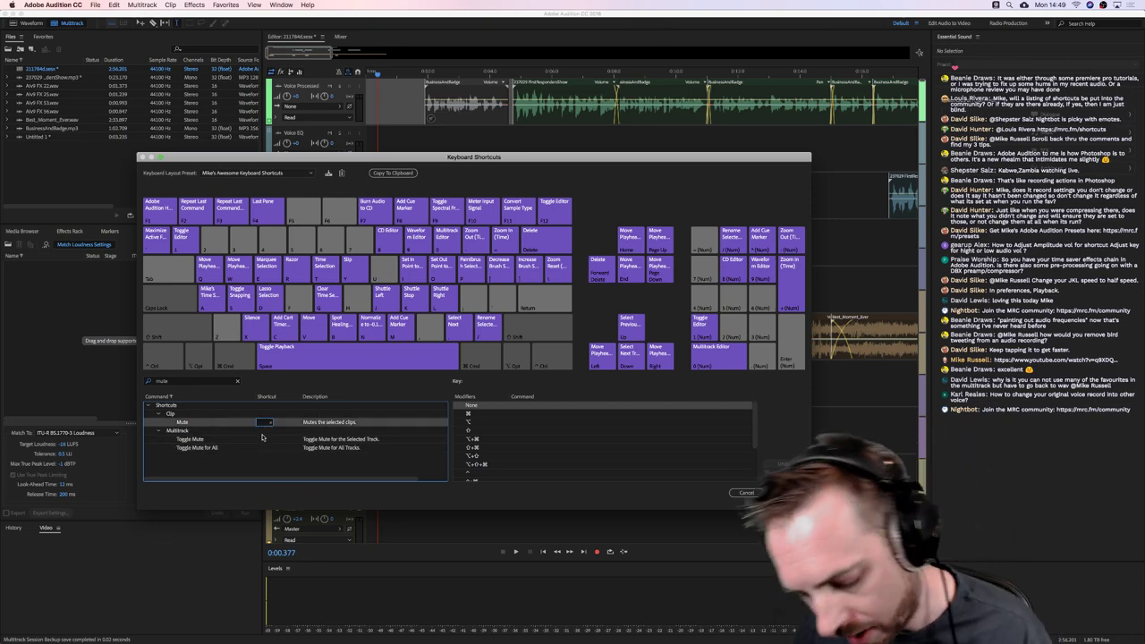
key(super)
key(alt)
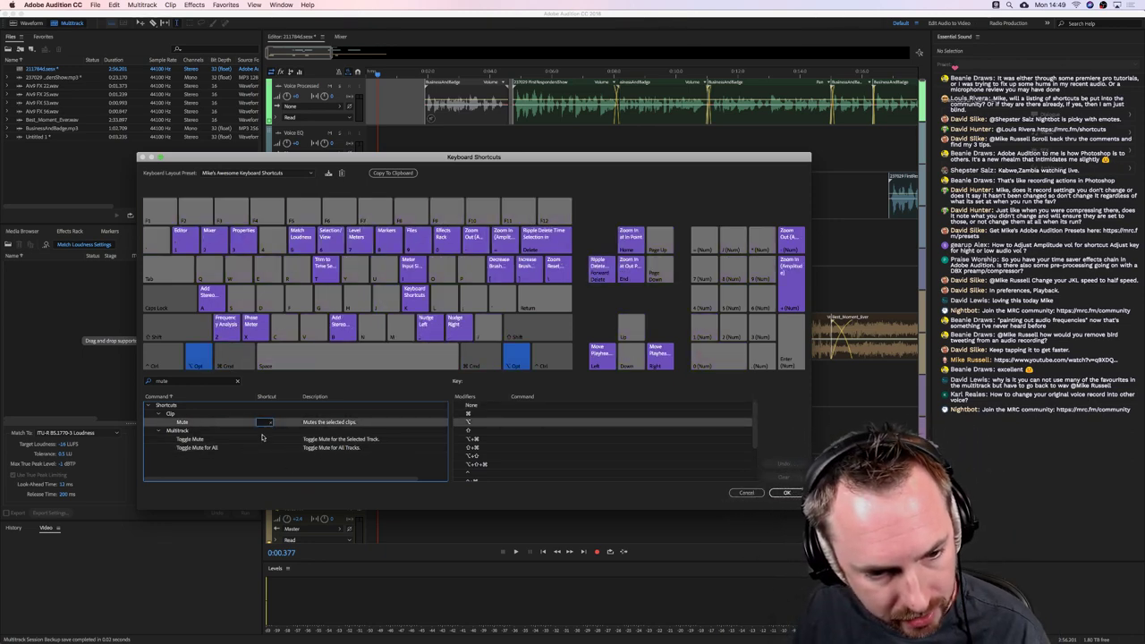
key(alt)
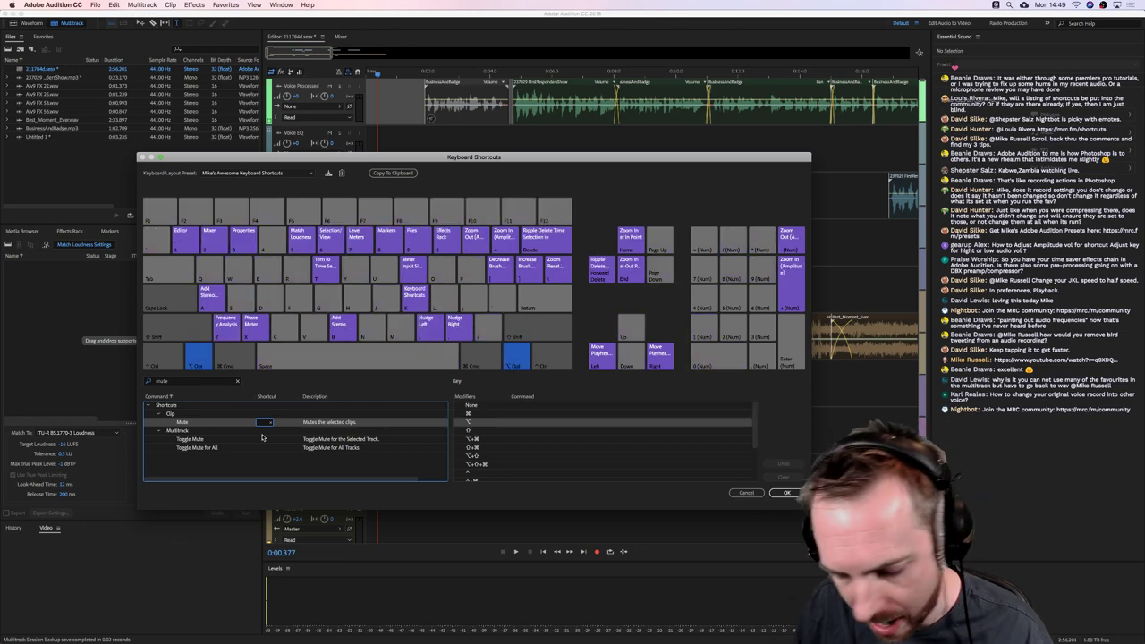
key(alt)
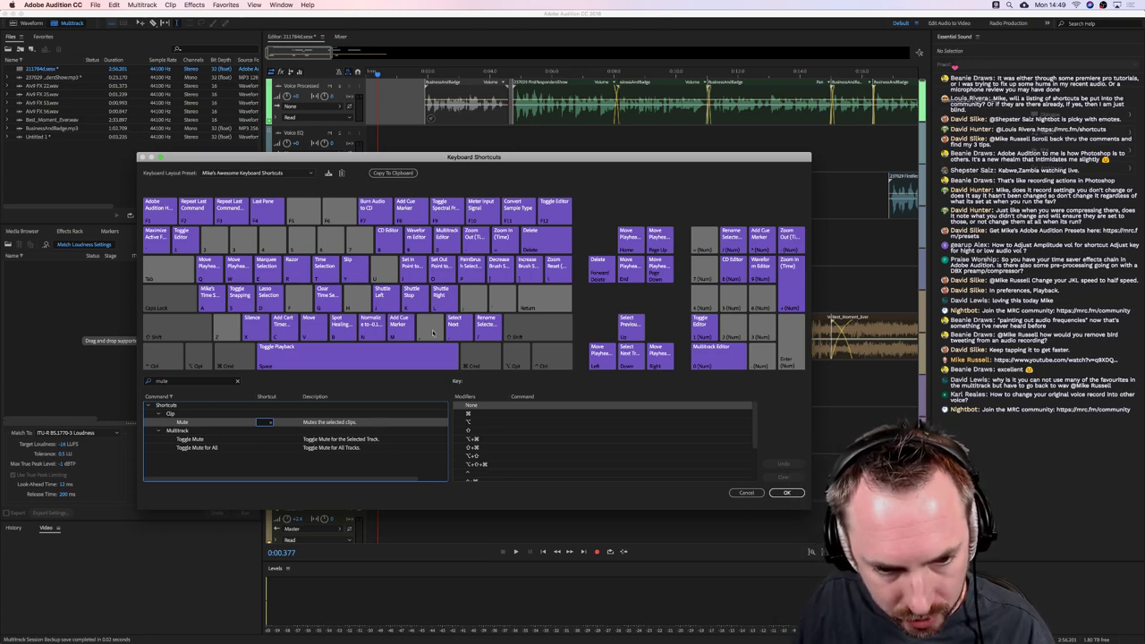
key(m)
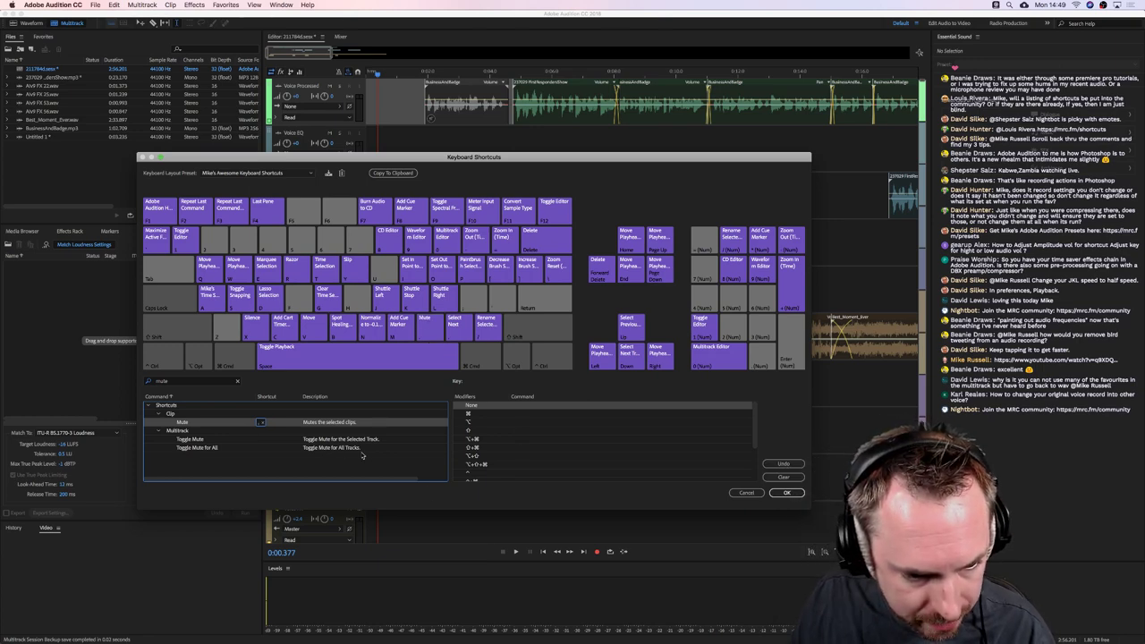
Assign Option+M to the multitrack Toggle Mute command for the selected track
click(260, 440)
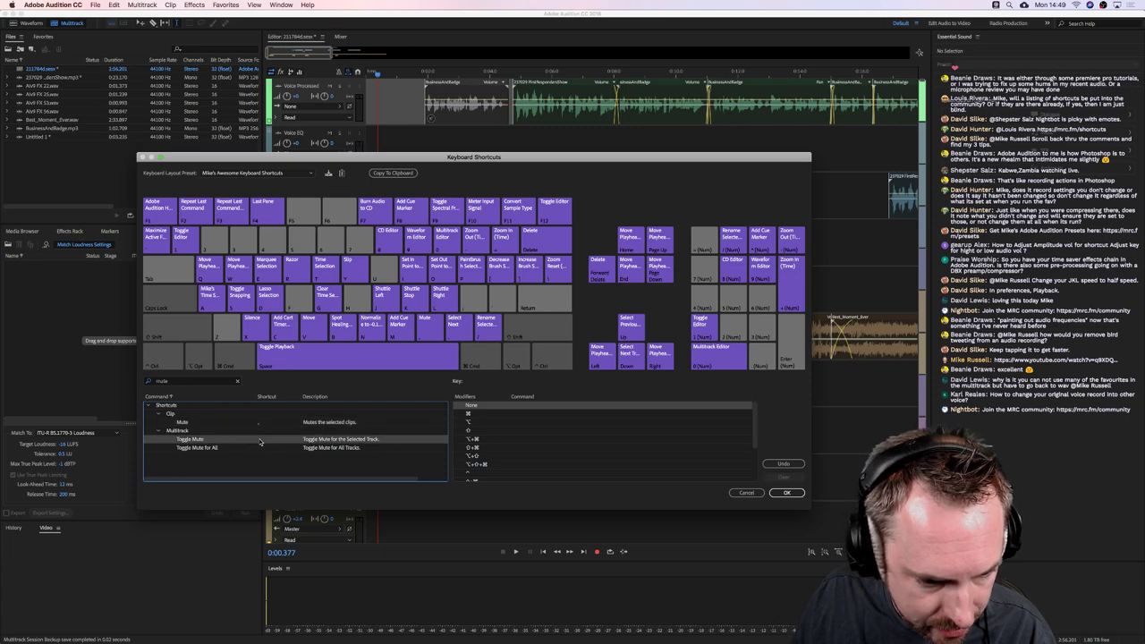
click(260, 441)
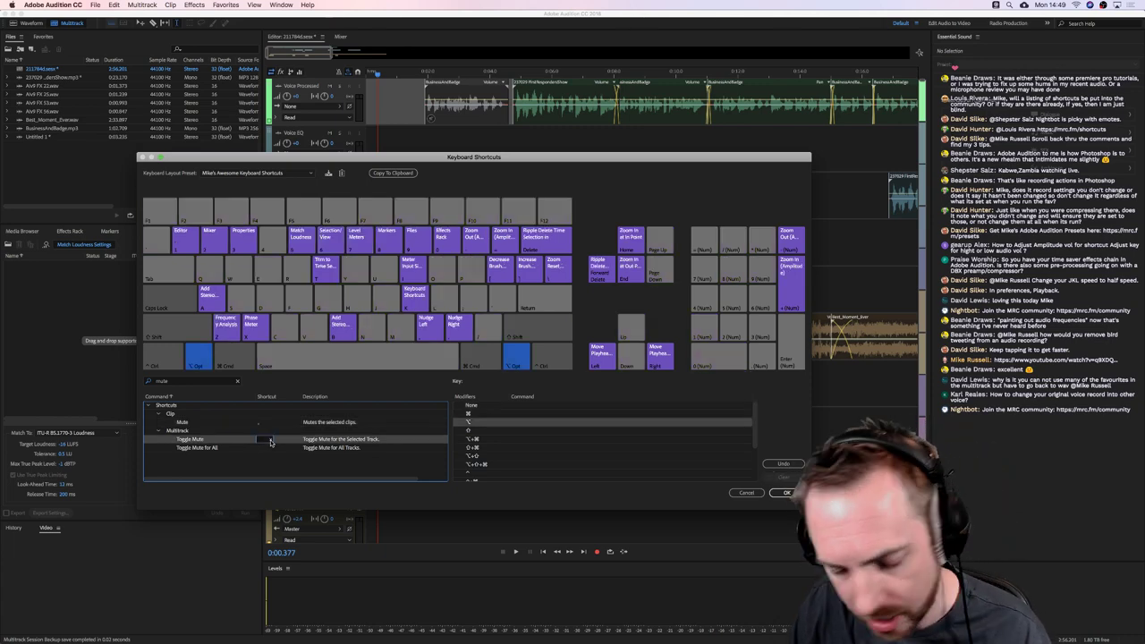
key(alt+m)
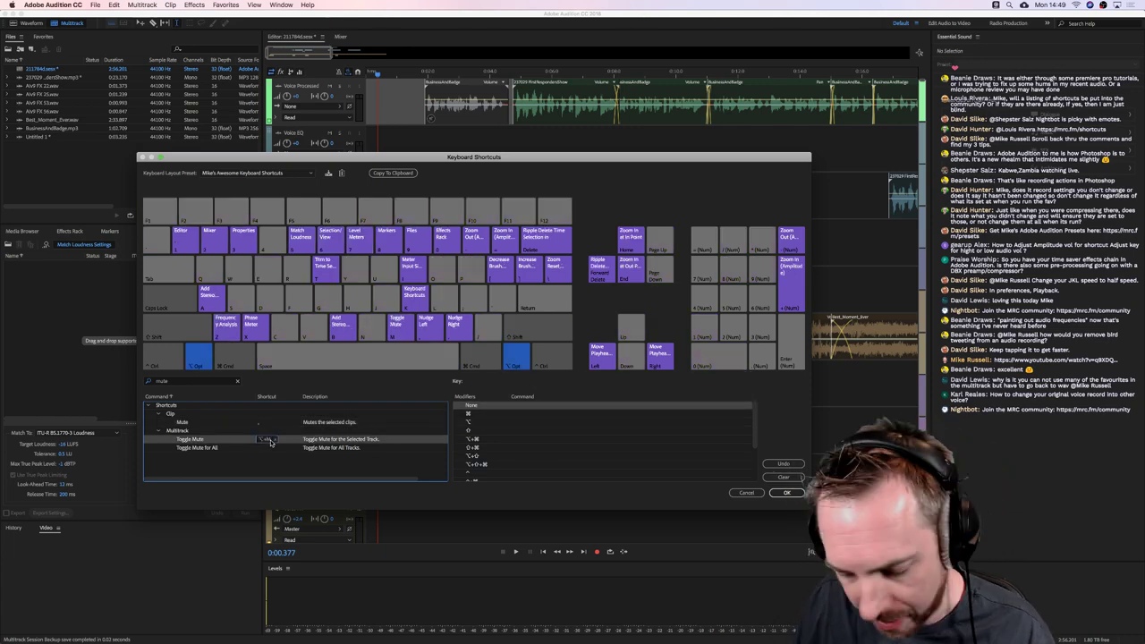
Save the shortcut changes and mute individual clips on the Voice Processed, Voice Chorus and upper Music tracks
click(786, 492)
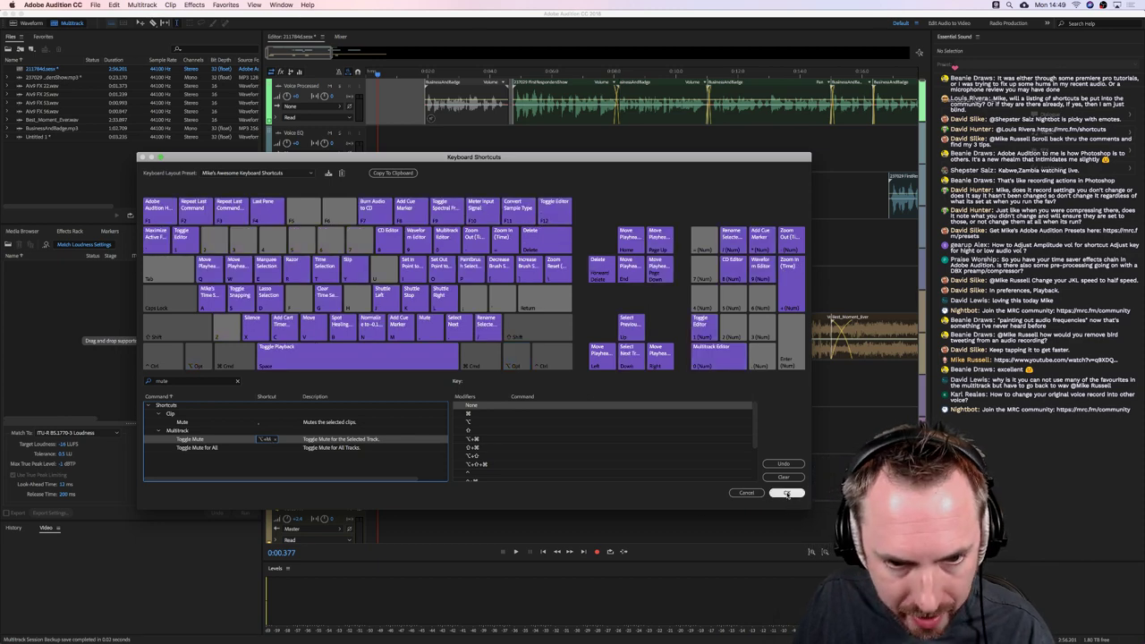
click(541, 107)
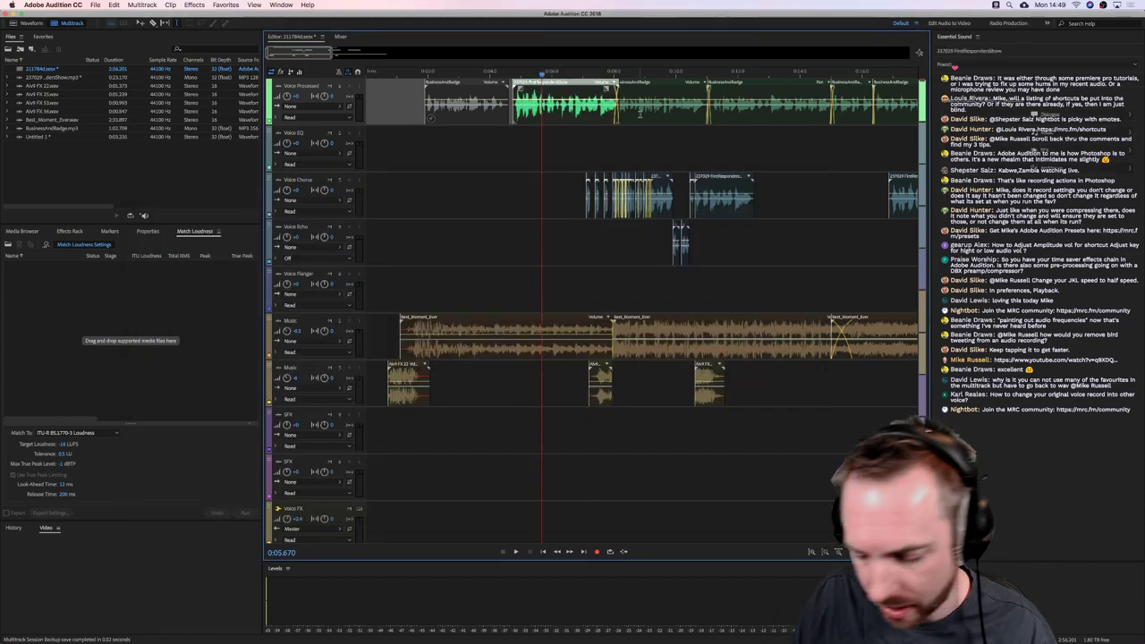
click(756, 105)
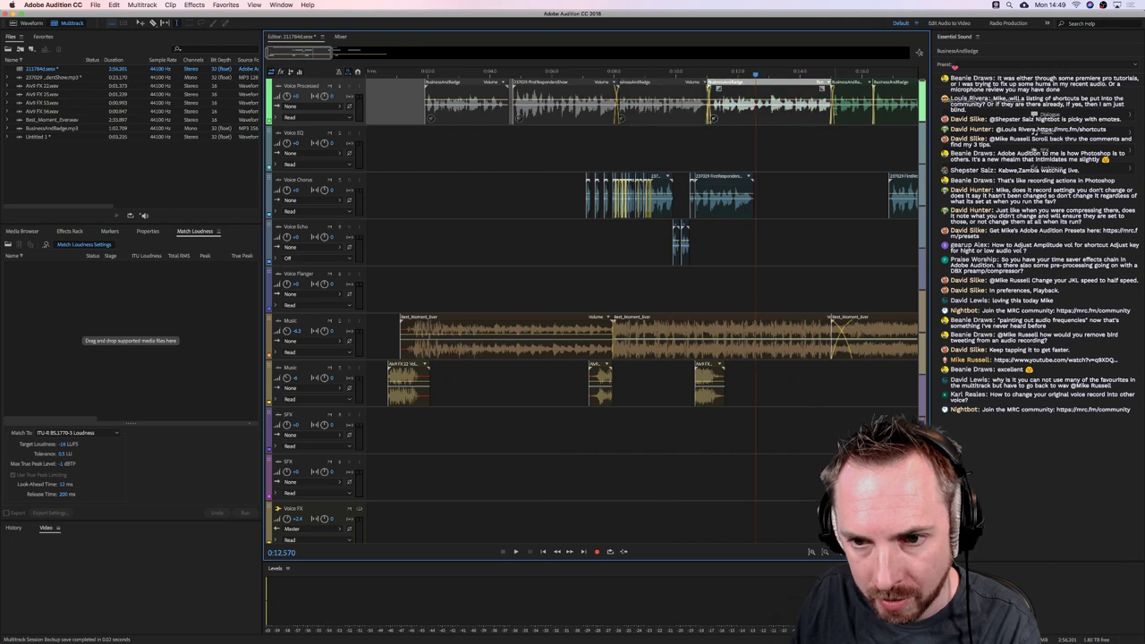
click(713, 196)
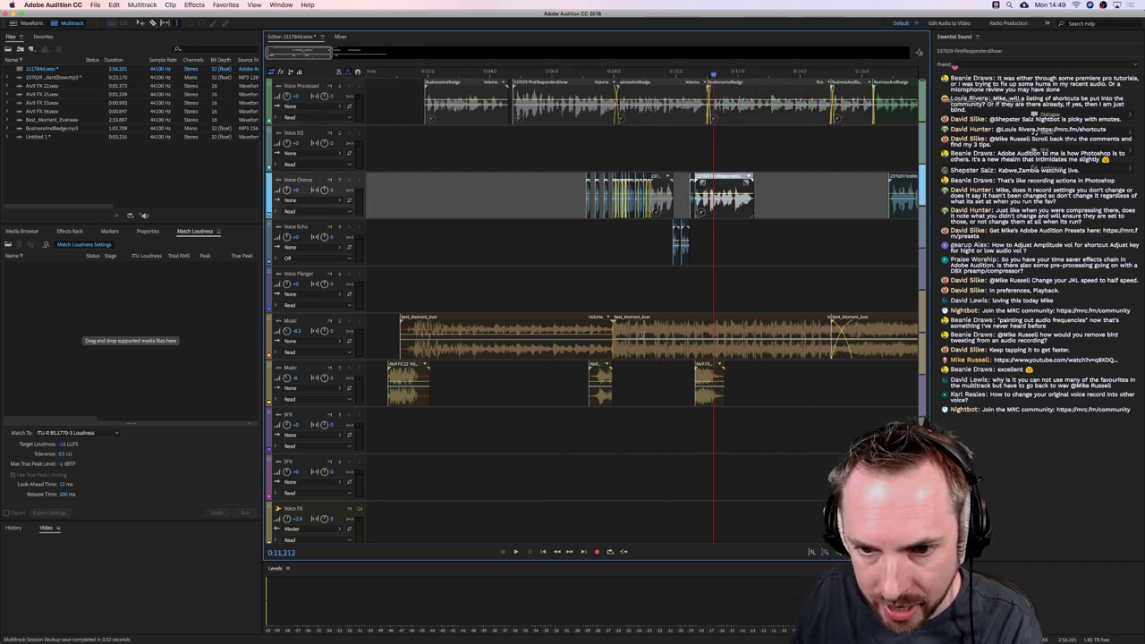
click(502, 338)
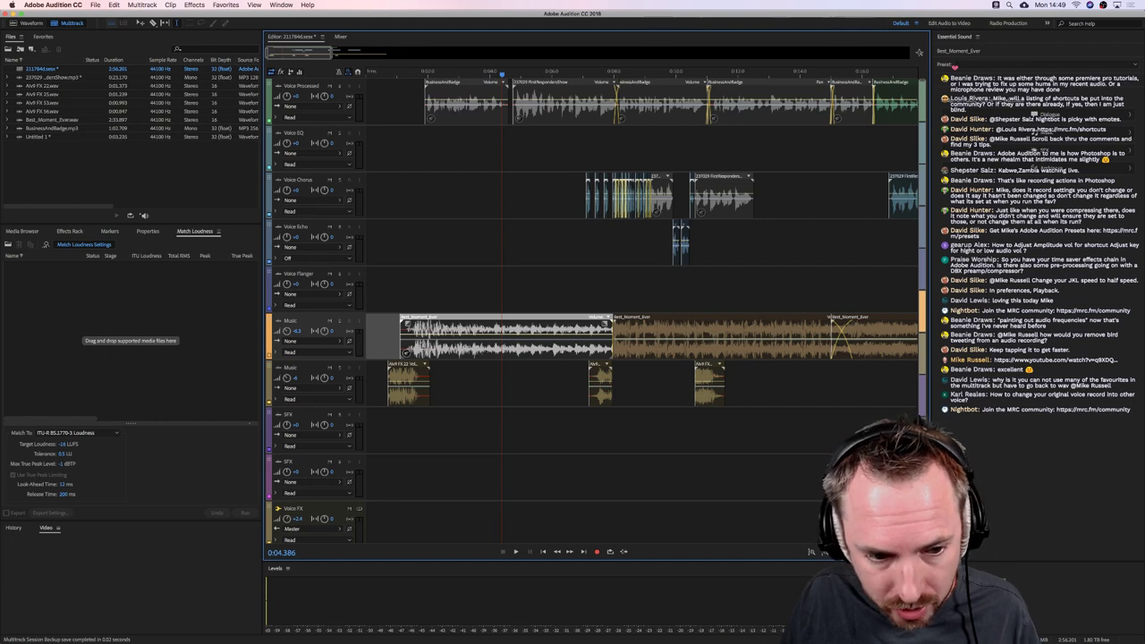
Mute the upper Music, Voice Flanger, Voice Echo and Voice Chorus tracks one after another
click(385, 335)
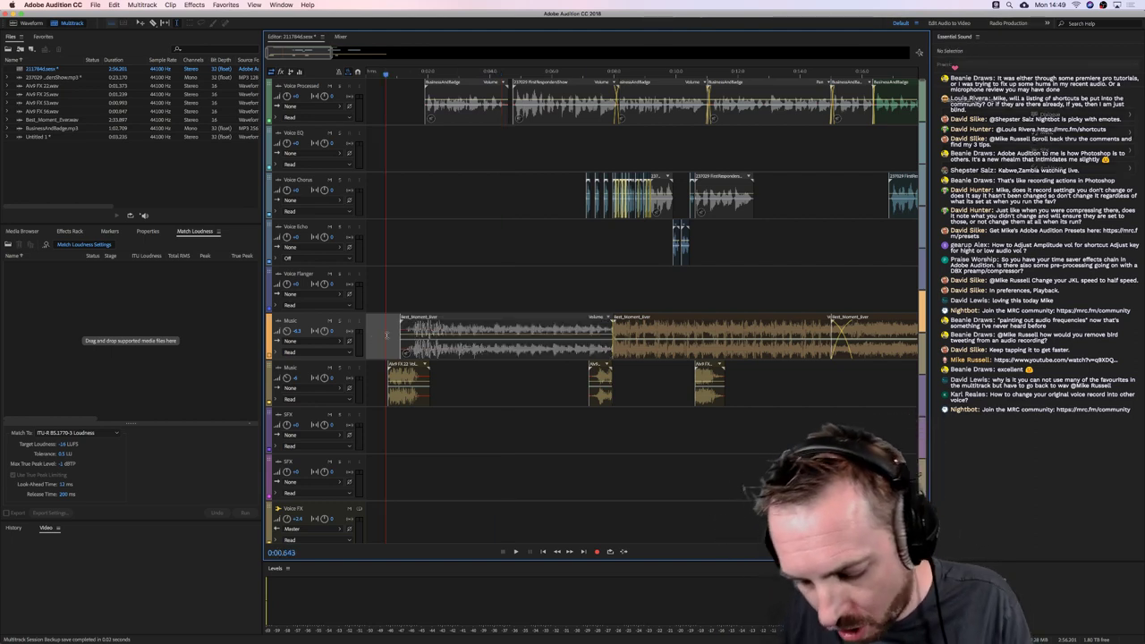
key(alt+shift+m)
click(387, 298)
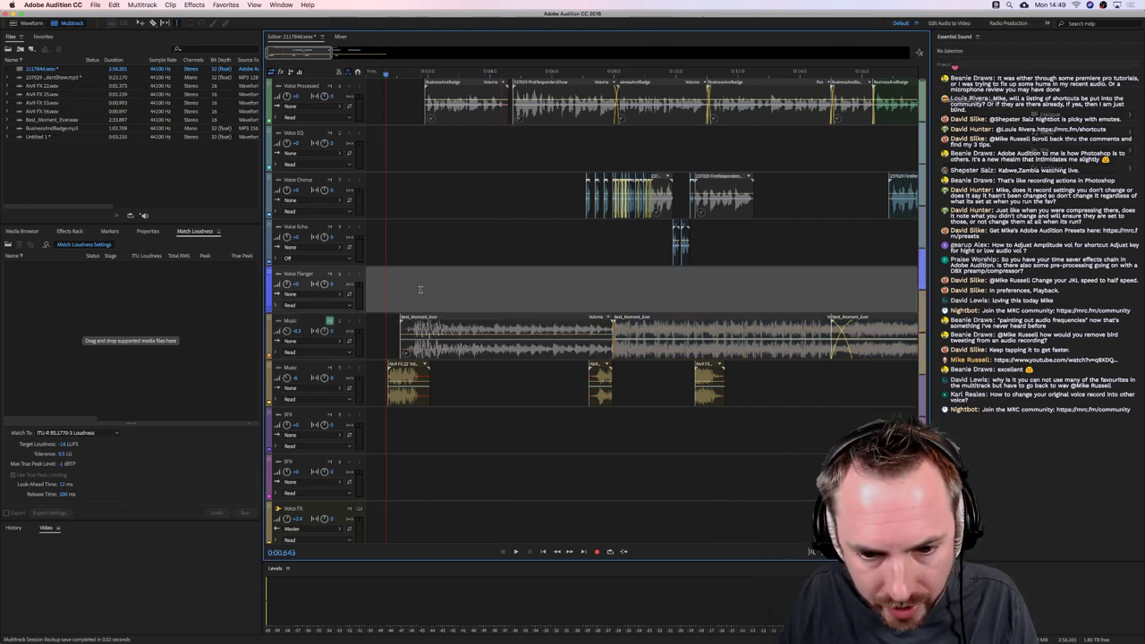
click(420, 289)
key(alt+shift+m)
click(400, 244)
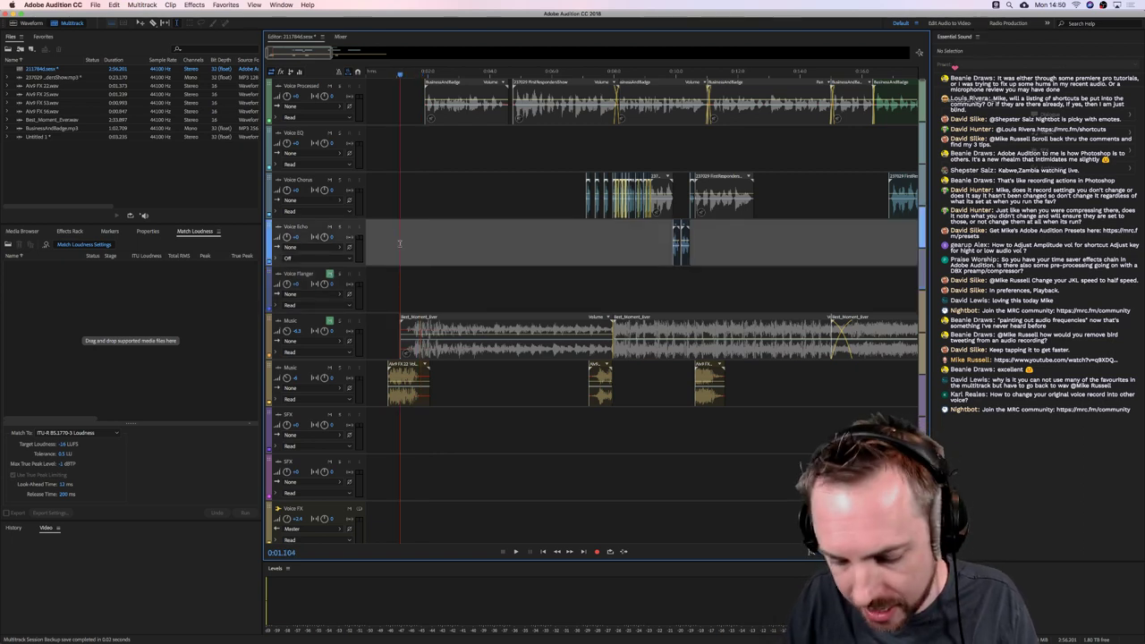
key(alt+shift+m)
click(409, 194)
key(alt+shift+m)
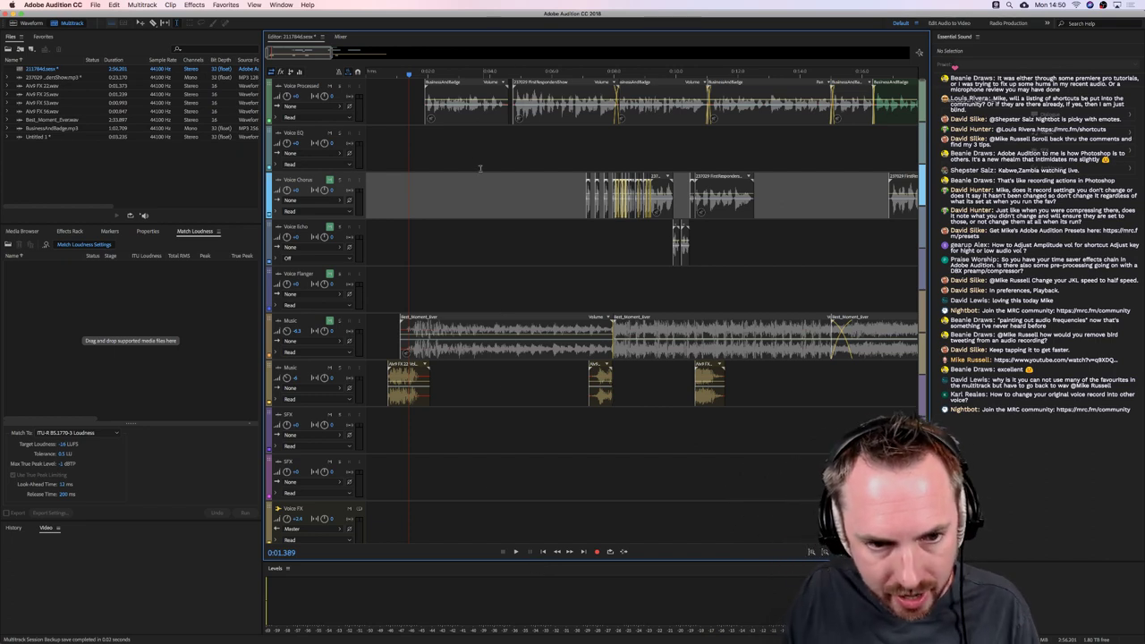
Add five markers along the multitrack timeline between about 2 and 10 seconds
click(441, 157)
key(m)
click(464, 388)
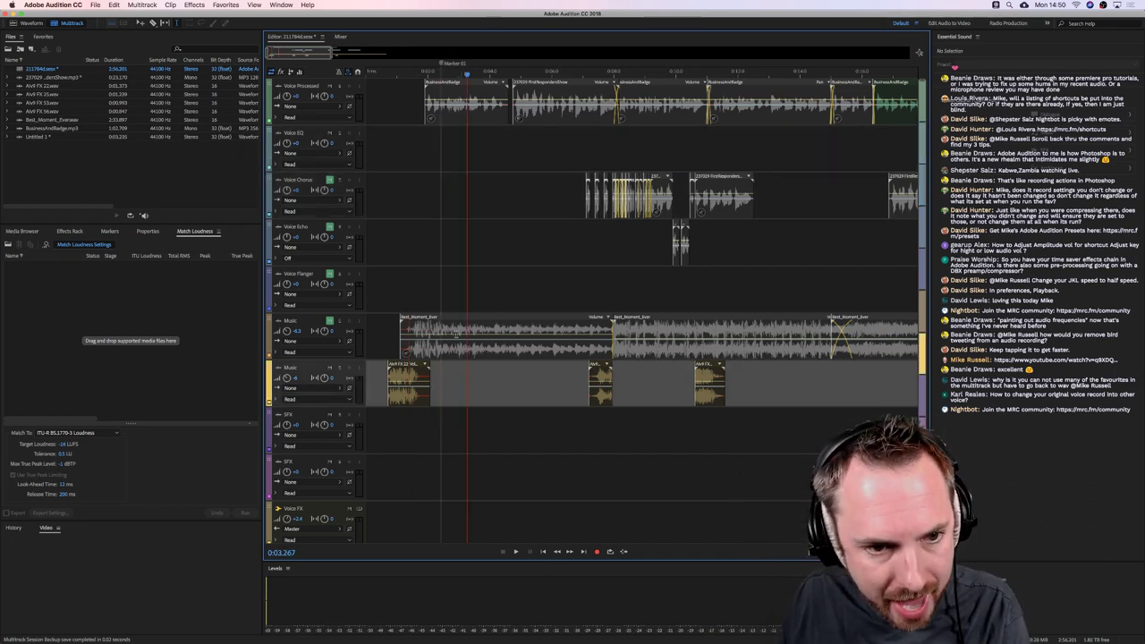
click(439, 196)
click(408, 152)
click(514, 197)
click(502, 234)
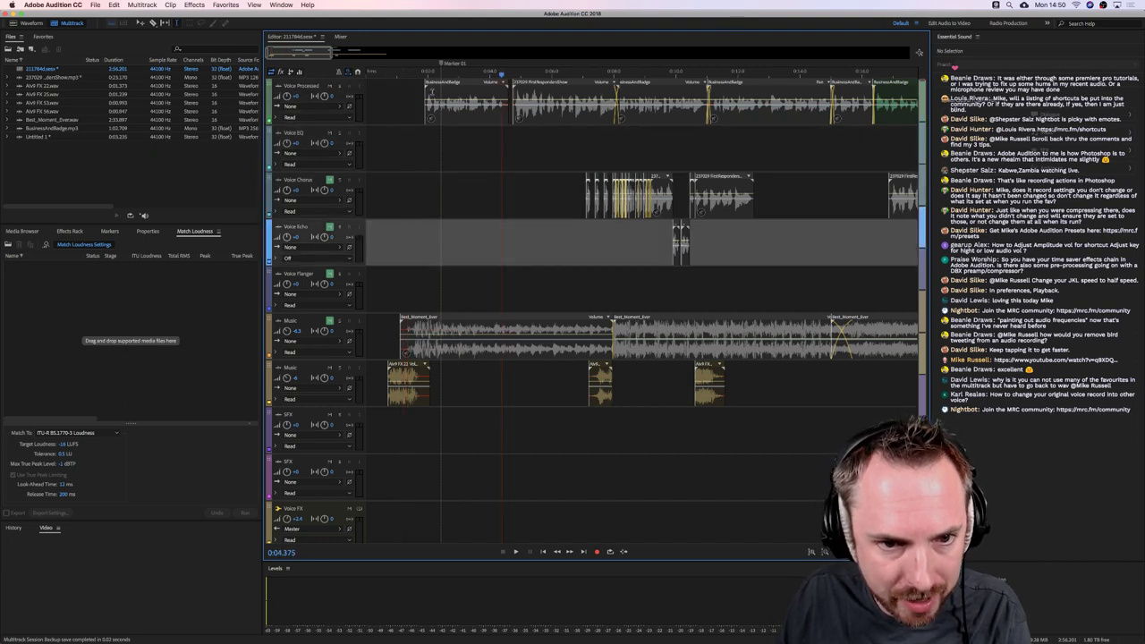
key(m)
click(528, 246)
key(m)
click(600, 264)
key(m)
click(682, 291)
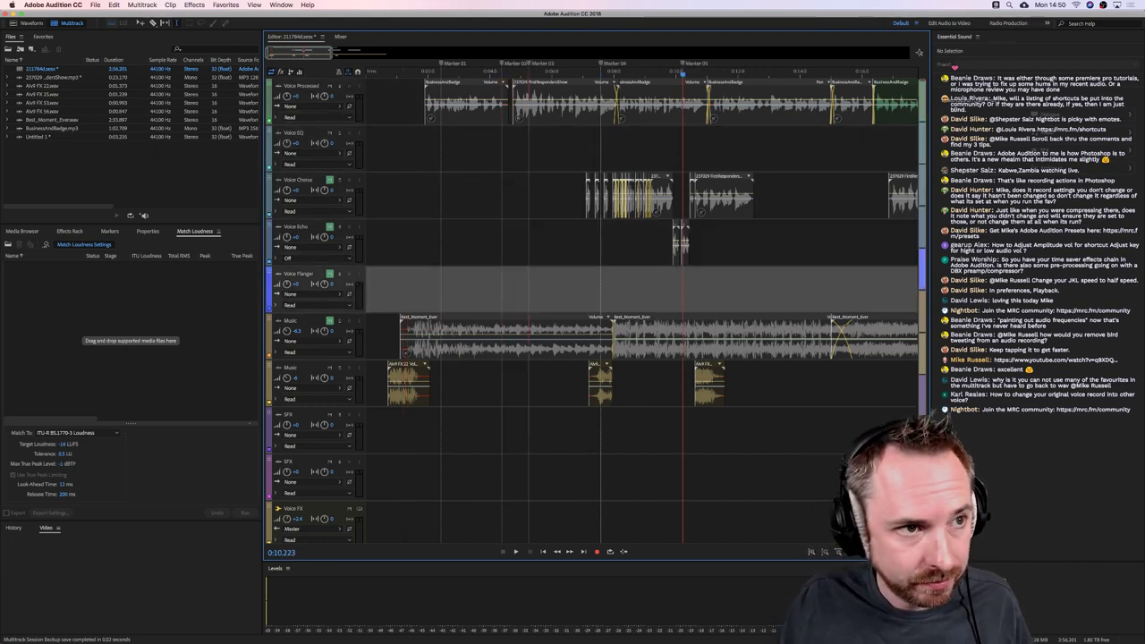
Switch to Chrome
key(super+Tab)
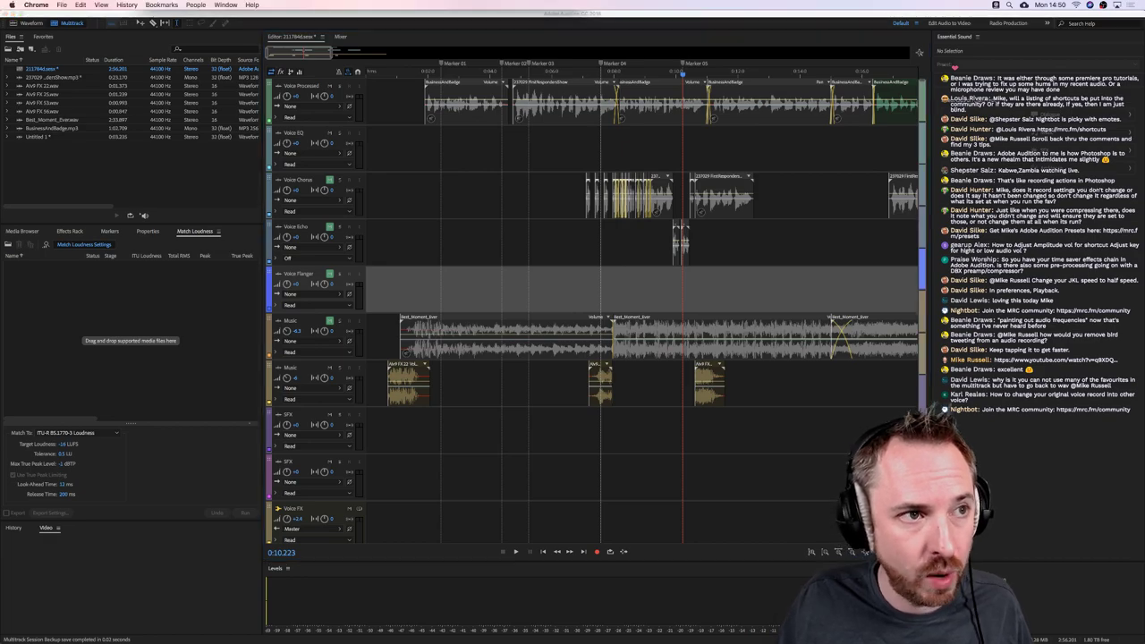